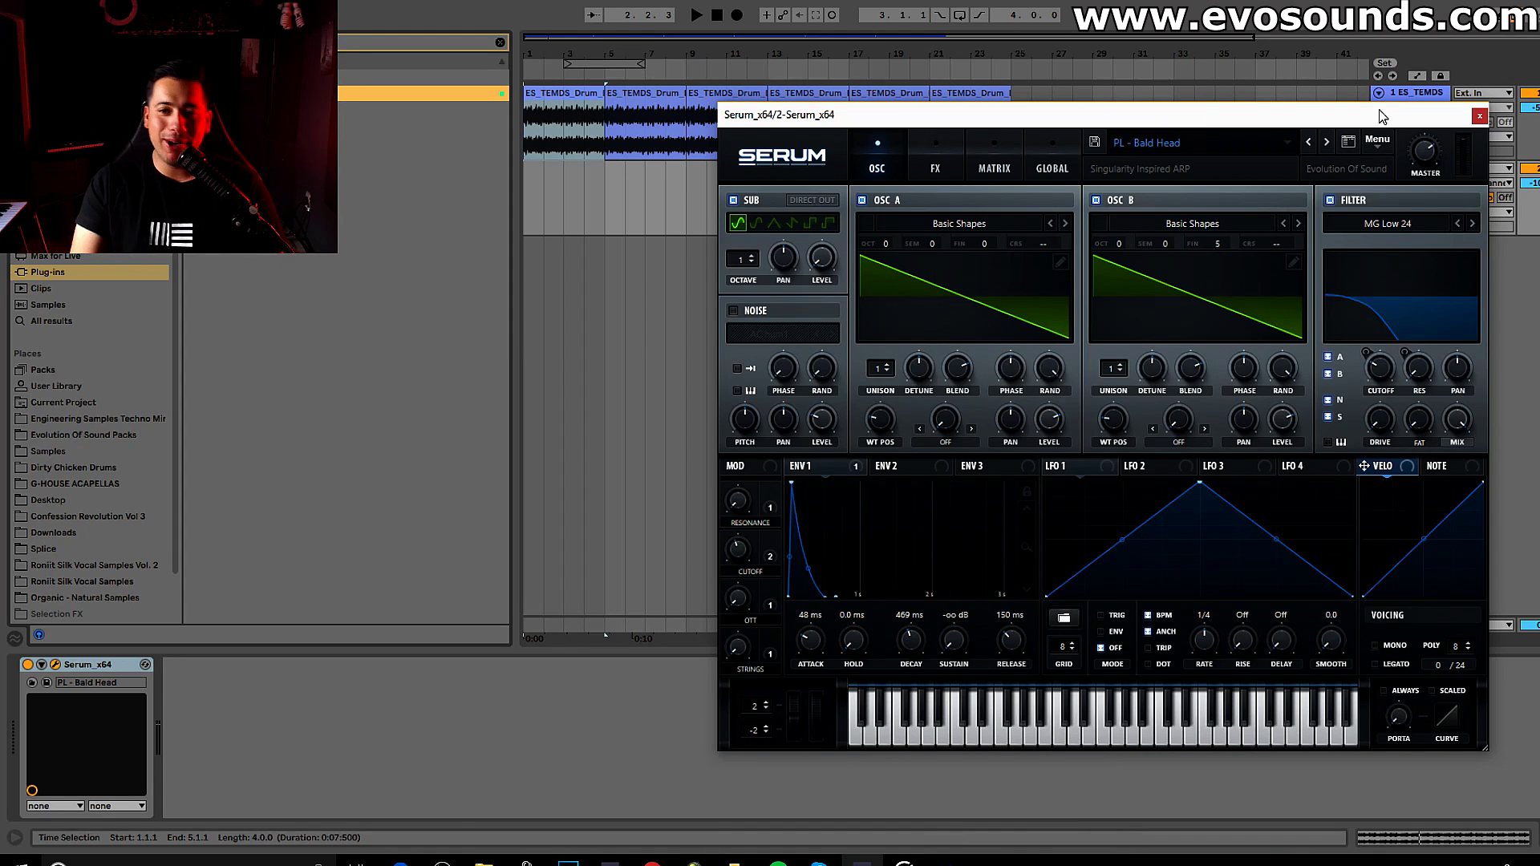
- Insert an Arpeggiator in front of Serum on the Serum track and set its rate to 1/16
{"action": "left_click", "coordinate": [1480, 115]}
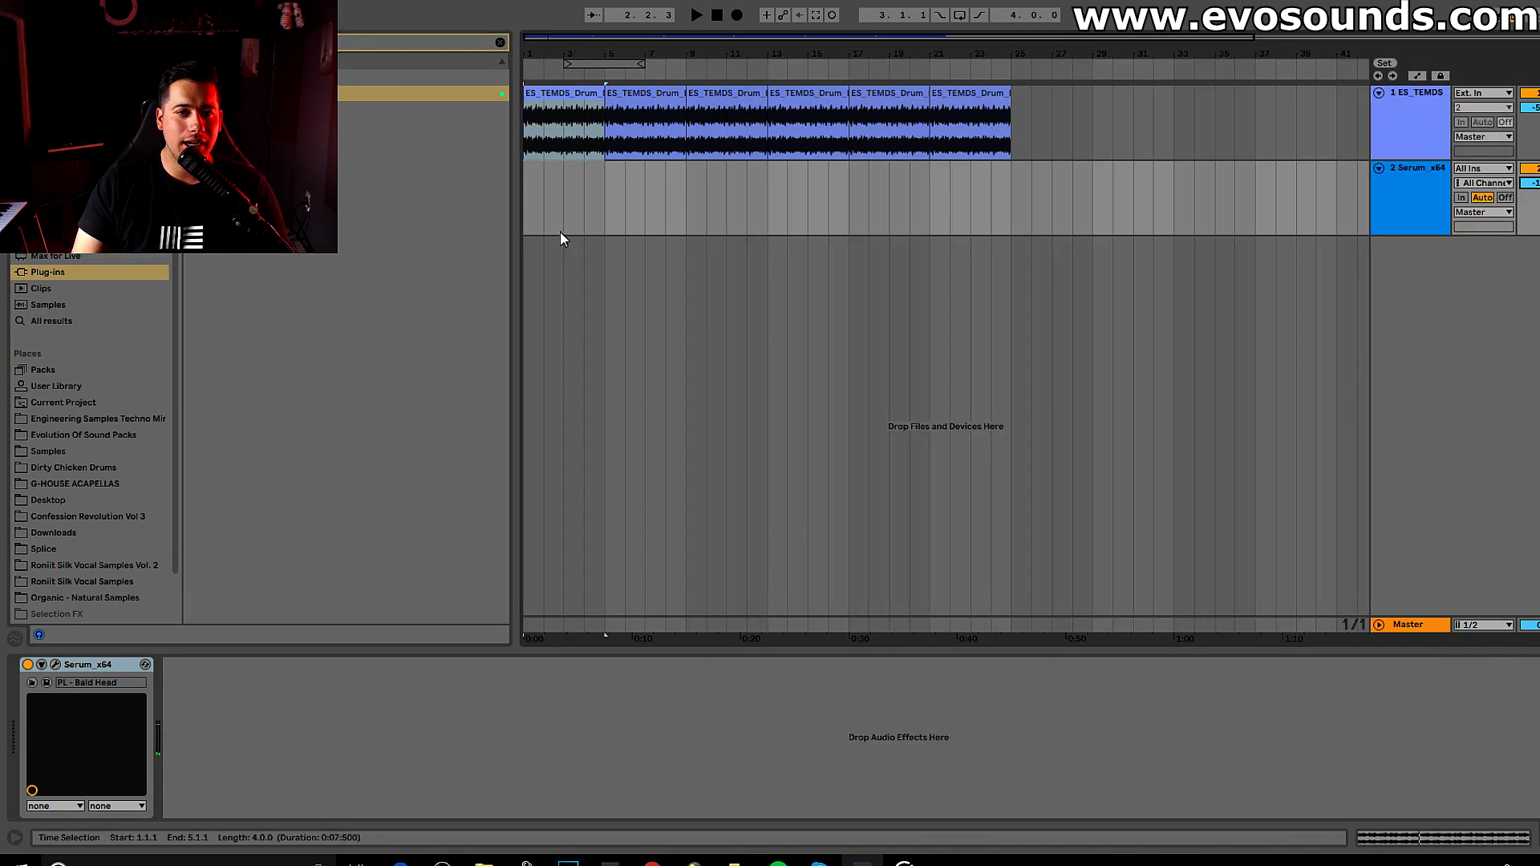
{"action": "left_click", "coordinate": [499, 44]}
{"action": "left_click", "coordinate": [499, 41]}
{"action": "left_click", "coordinate": [497, 41]}
{"action": "type", "text": "eq"}
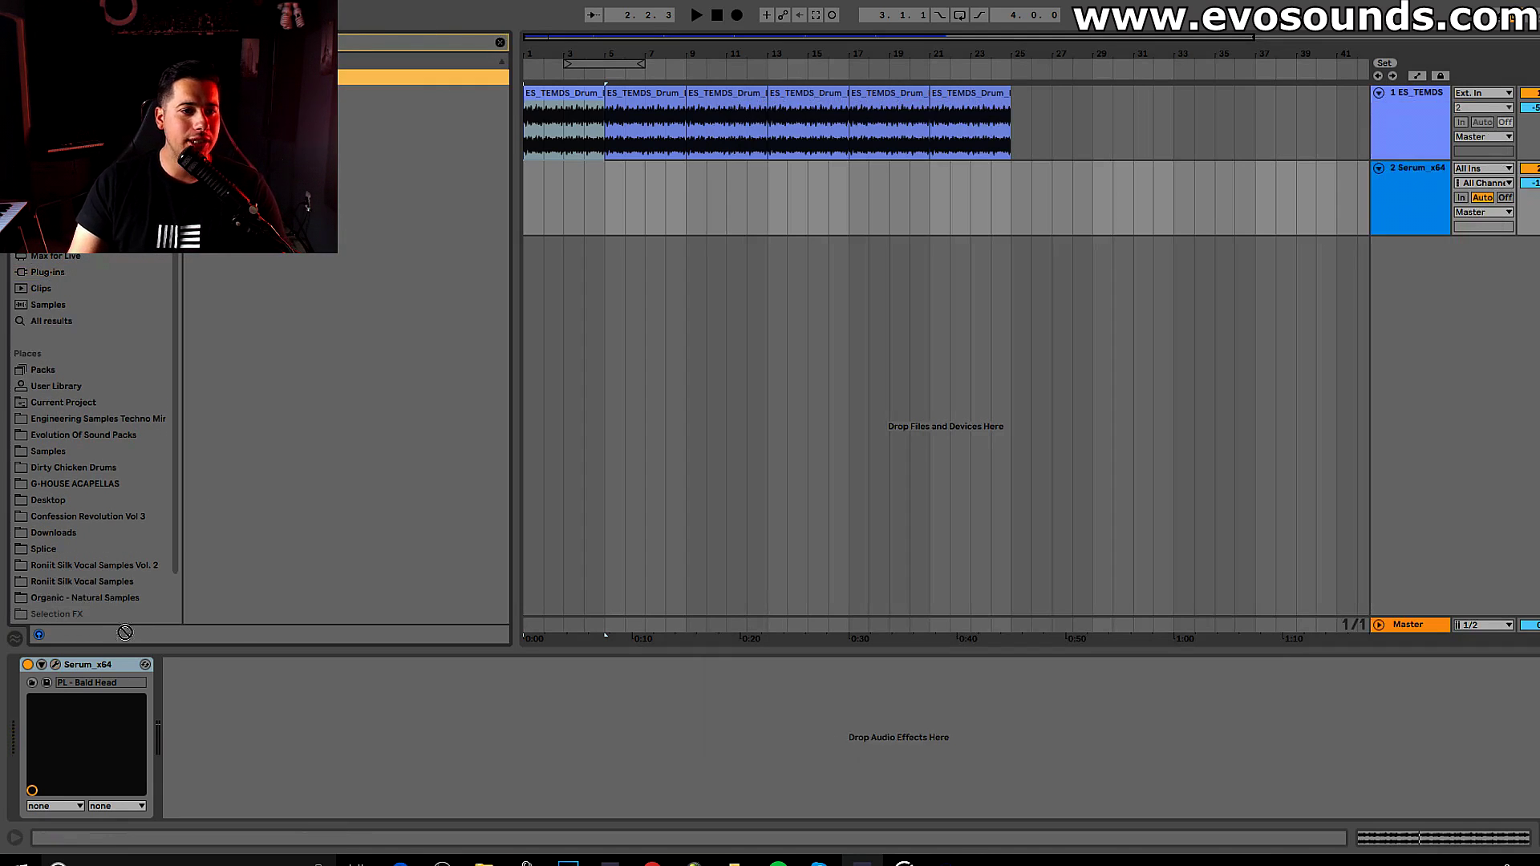
{"action": "key", "text": "Return"}
{"action": "left_click_drag", "start_coordinate": [98, 744], "coordinate": [98, 735]}
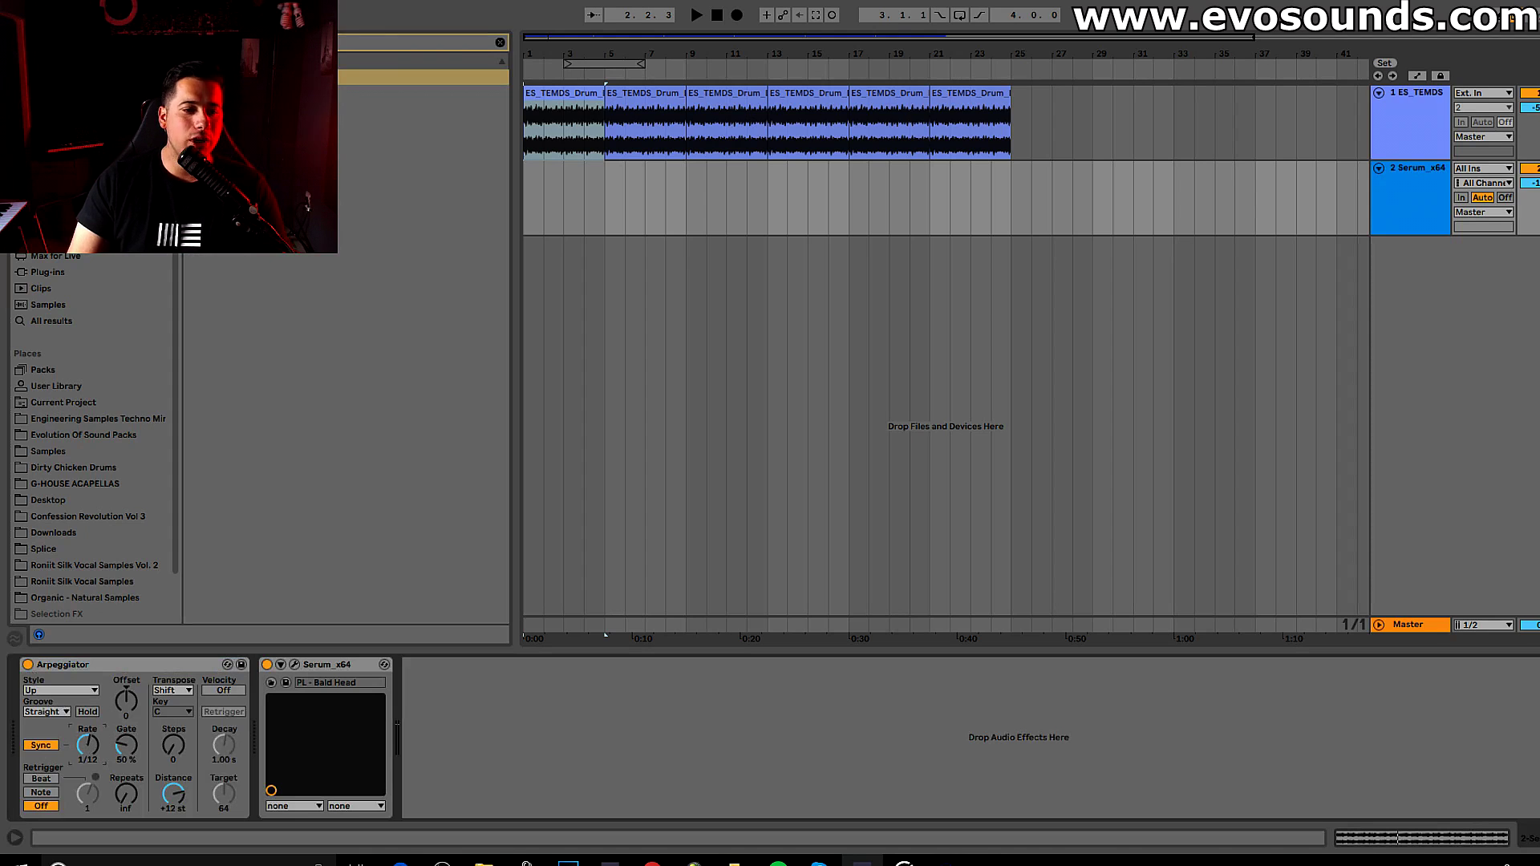
- Create an eight-bar MIDI clip on the Serum track and enter one-bar A2, C3 and E3 notes at its start
{"action": "left_click_drag", "start_coordinate": [532, 210], "coordinate": [684, 210]}
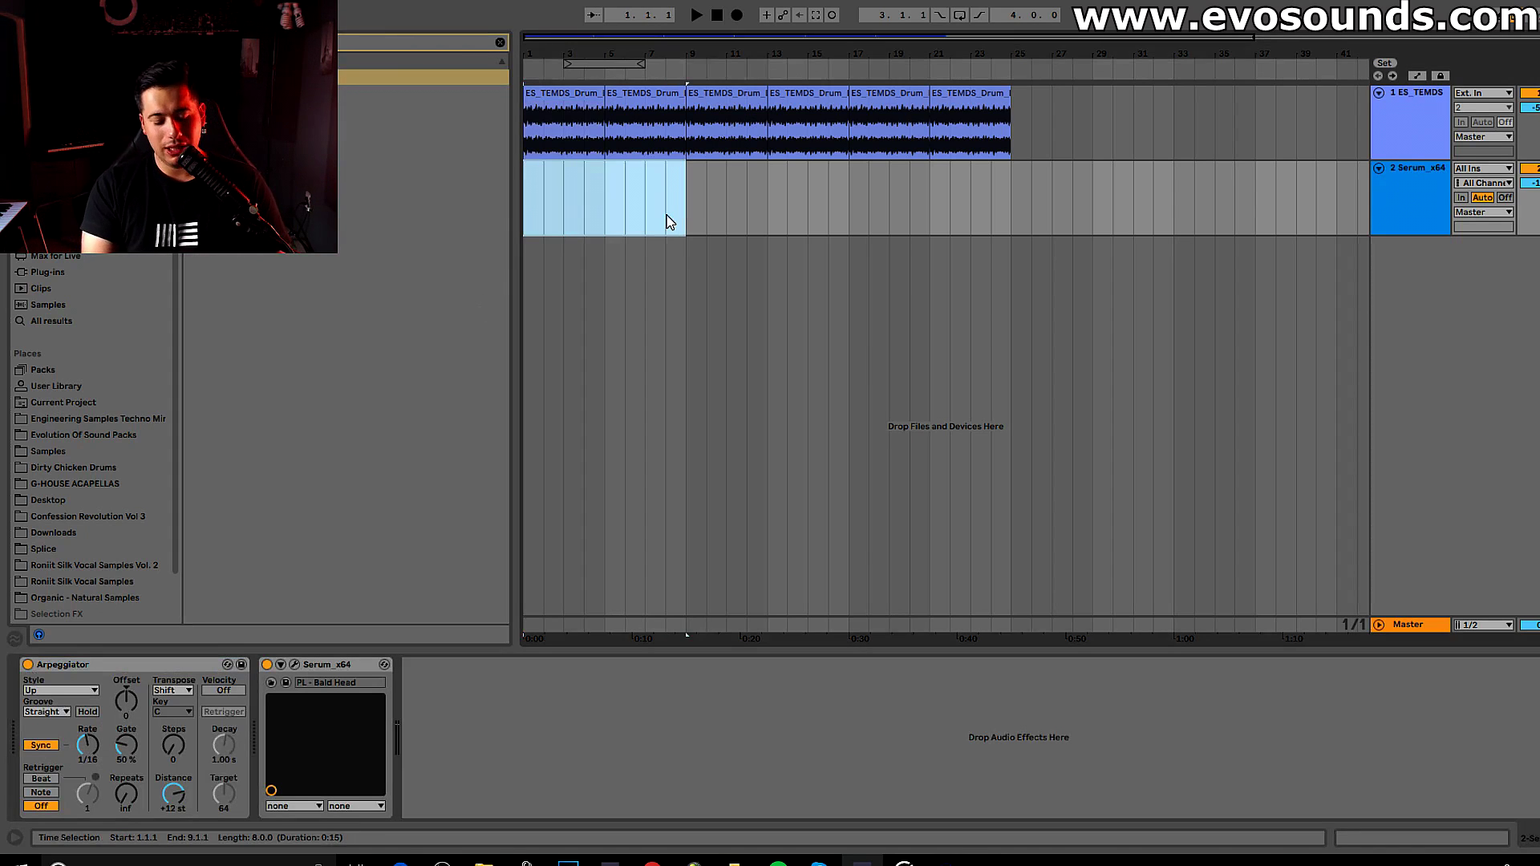
{"action": "key", "text": "ctrl+shift+m"}
{"action": "left_click_drag", "start_coordinate": [242, 532], "coordinate": [371, 434]}
{"action": "scroll", "coordinate": [273, 607], "scroll_direction": "up", "scroll_amount": 6}
{"action": "double_click", "coordinate": [261, 578]}
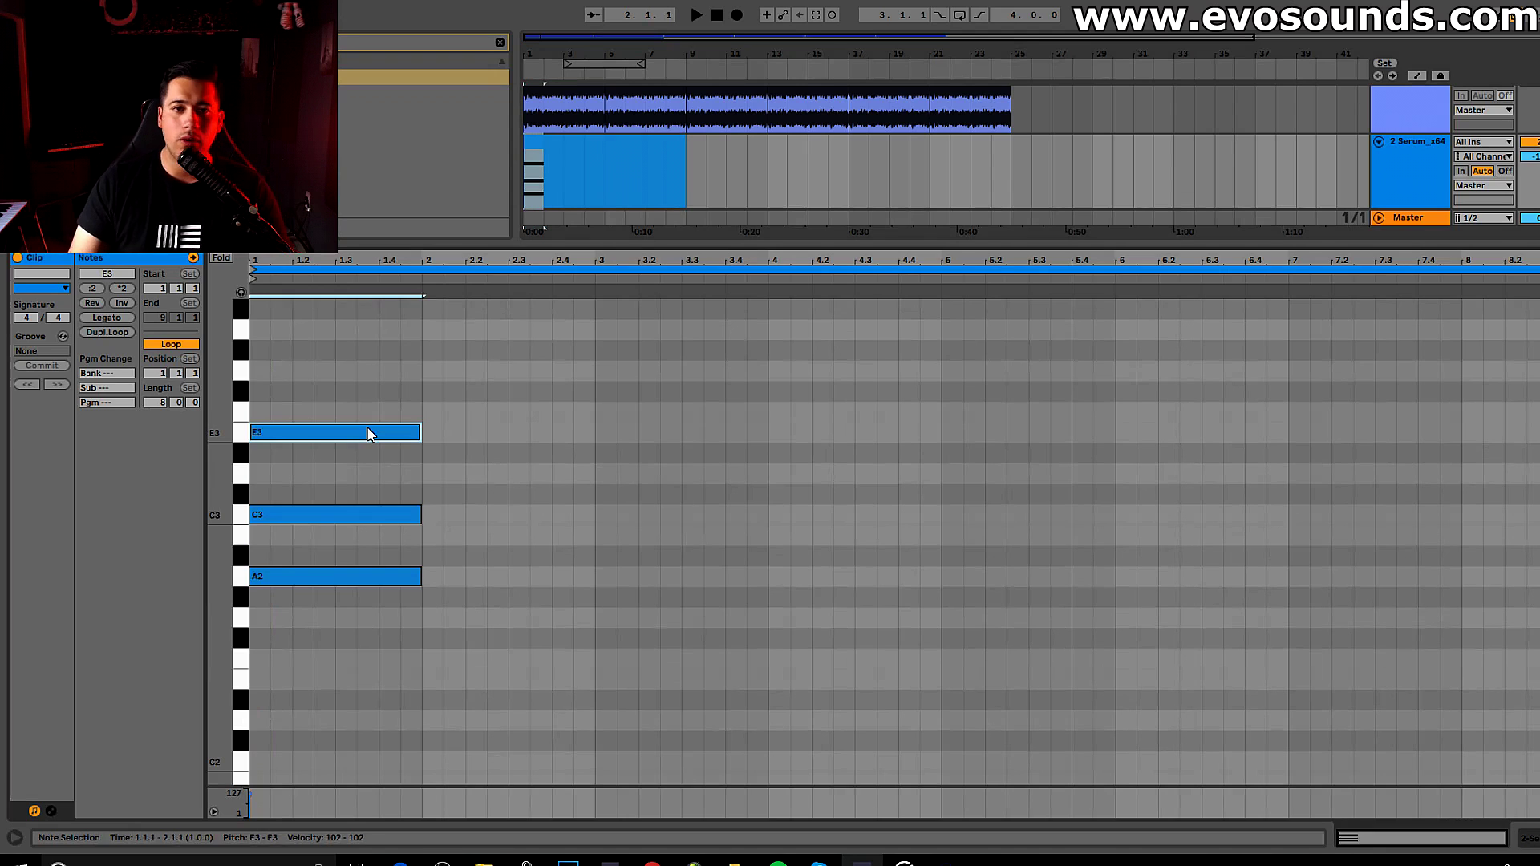
- Audition the arpeggiated chord and extend all three notes to four bars
{"action": "key", "text": "space"}
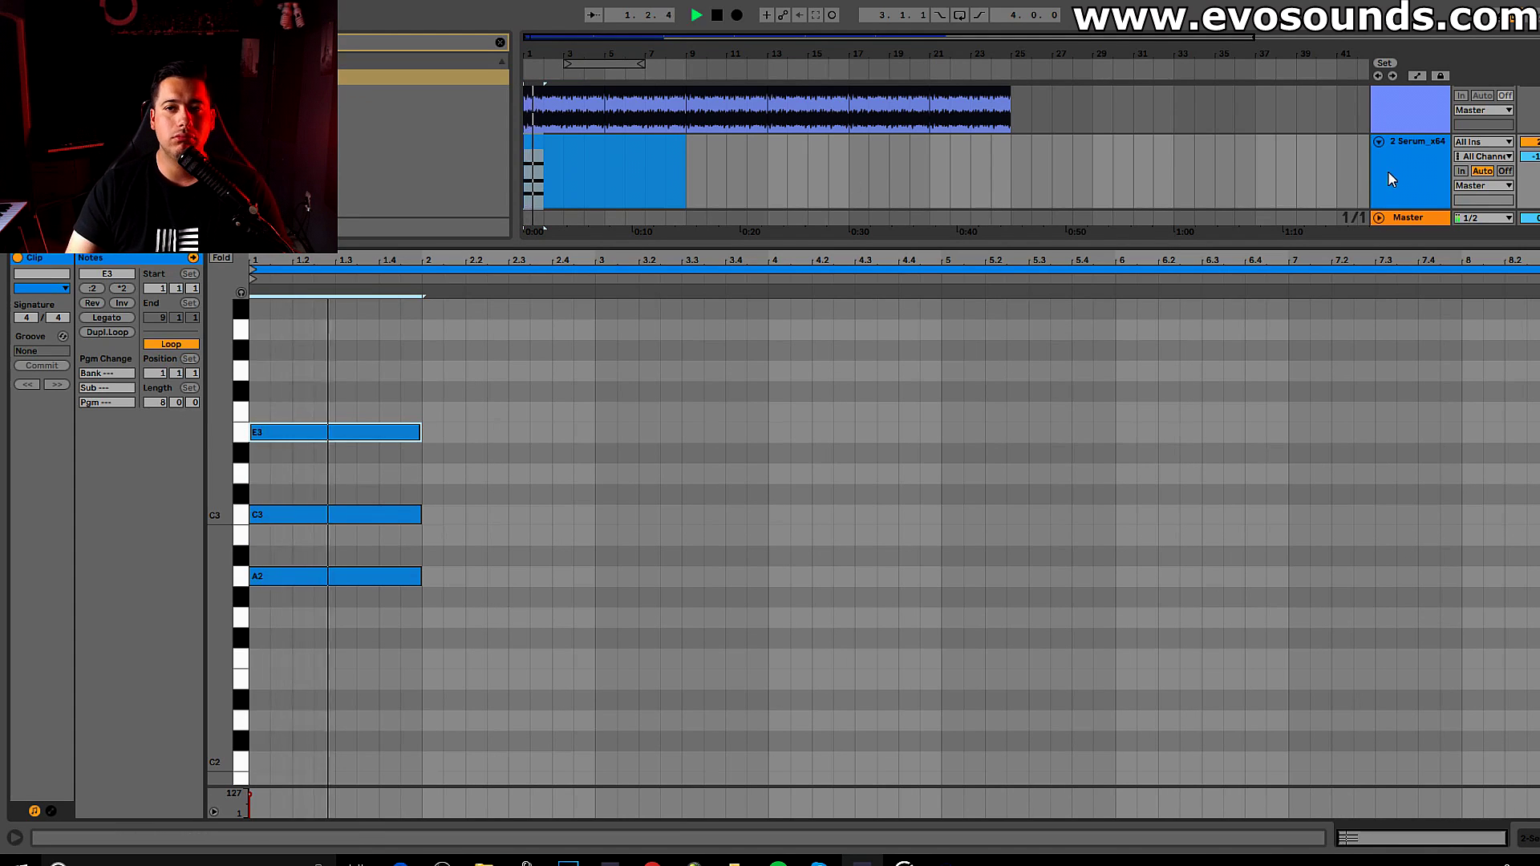
{"action": "left_click", "coordinate": [1391, 178]}
{"action": "key", "text": "space"}
{"action": "double_click", "coordinate": [567, 189]}
{"action": "left_click_drag", "start_coordinate": [418, 579], "coordinate": [940, 580]}
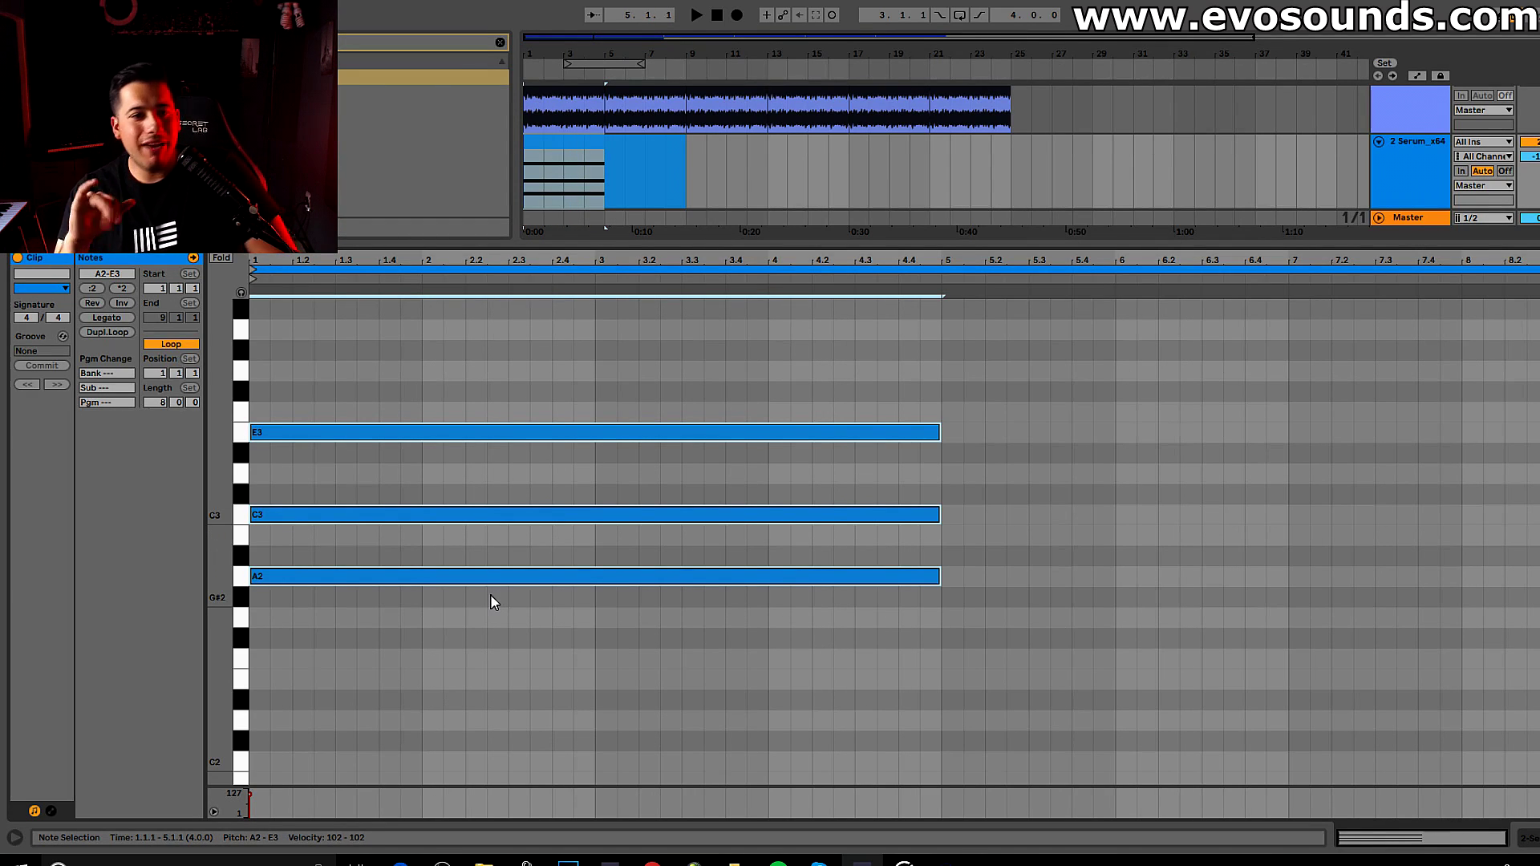
- Delete the C3 and E3 notes from the clip, keeping only A2
{"action": "left_click_drag", "start_coordinate": [481, 605], "coordinate": [586, 460]}
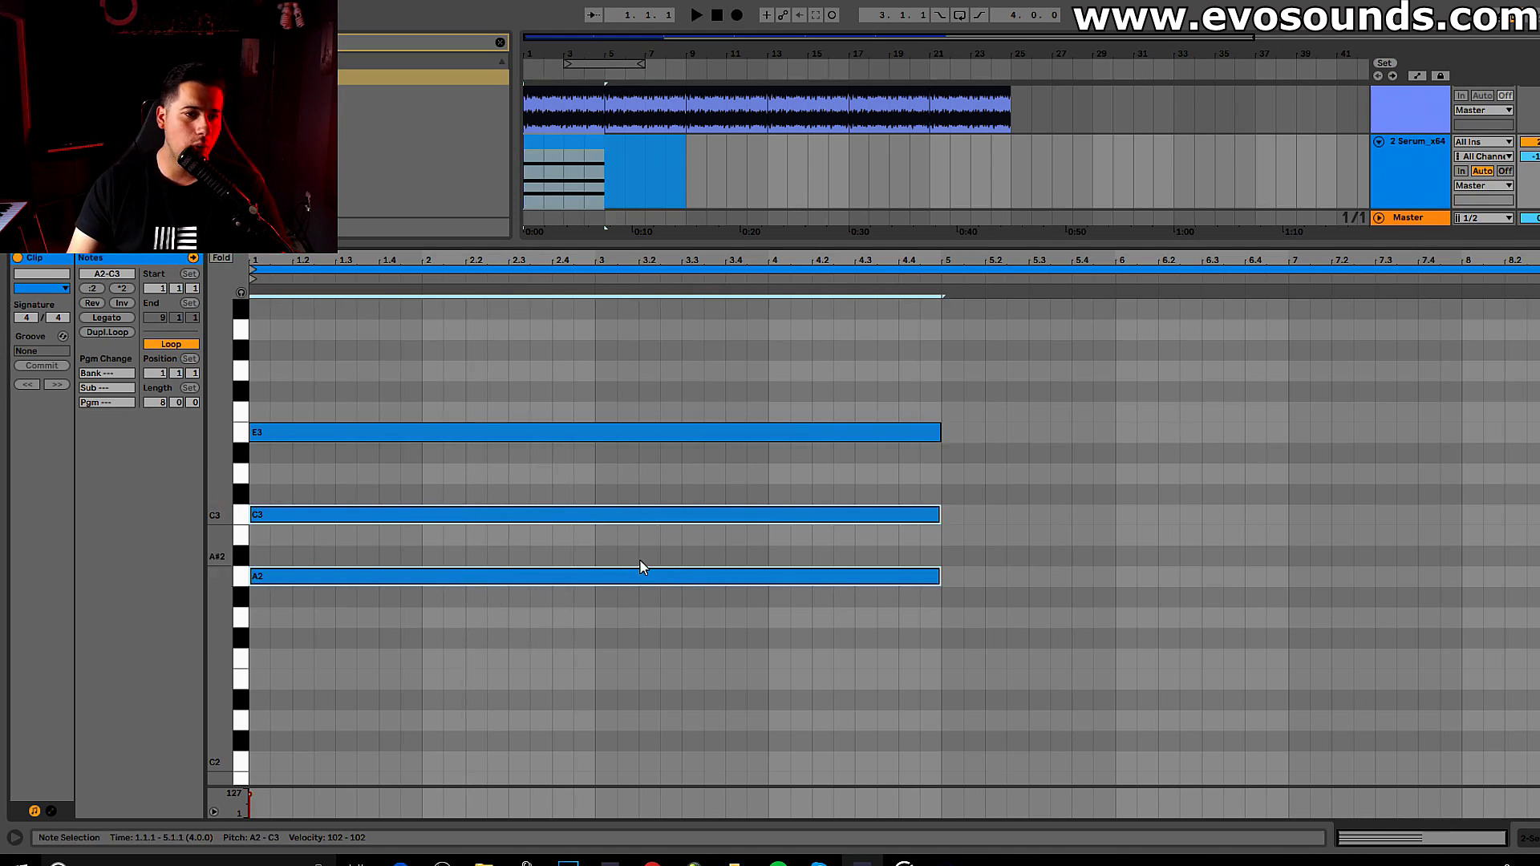
{"action": "left_click", "coordinate": [493, 514]}
{"action": "key", "text": "Delete"}
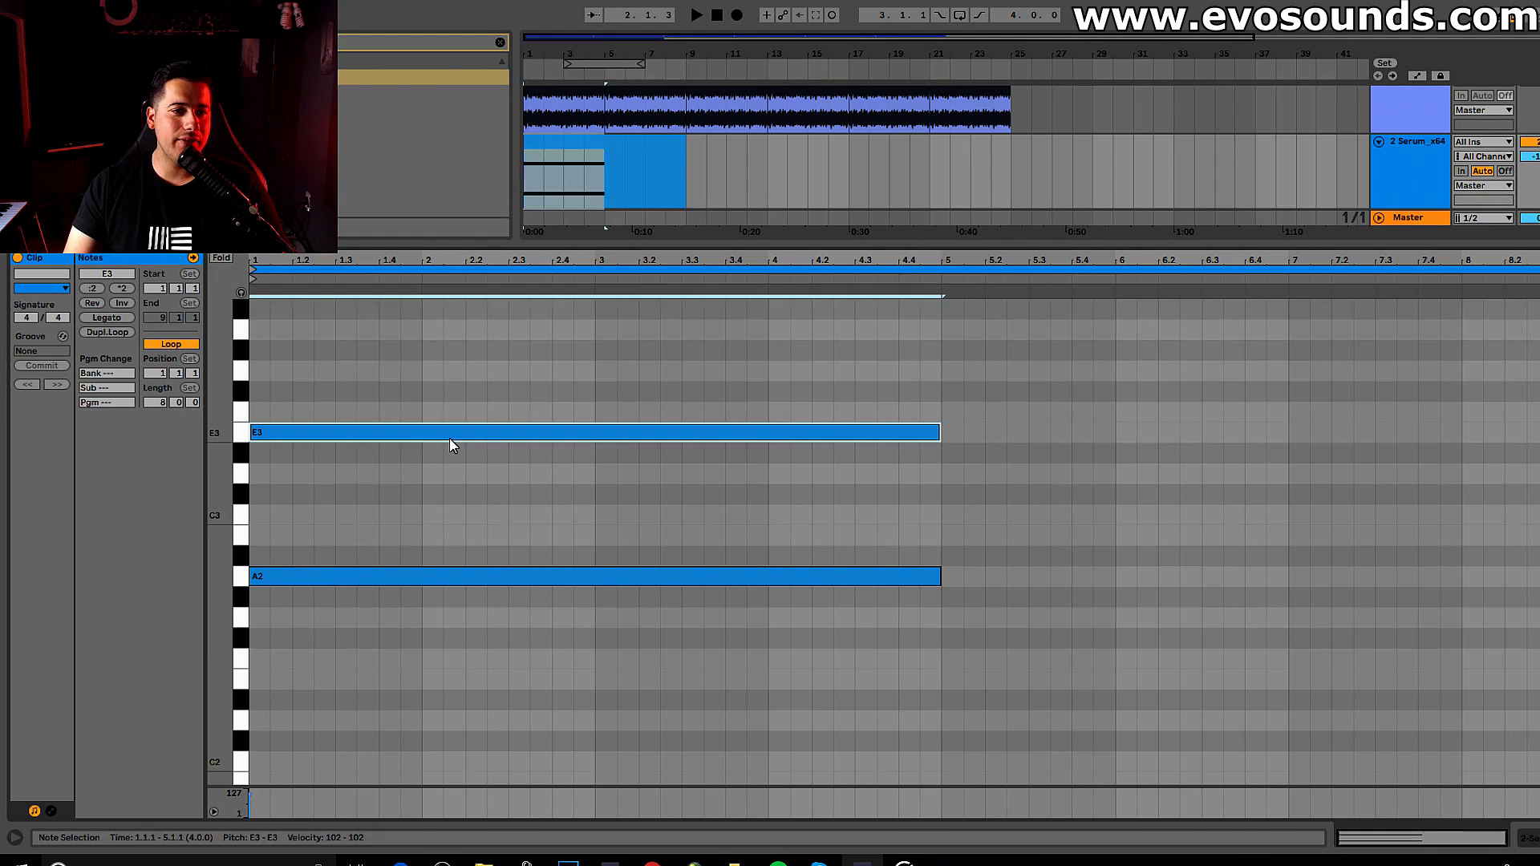
{"action": "double_click", "coordinate": [450, 438]}
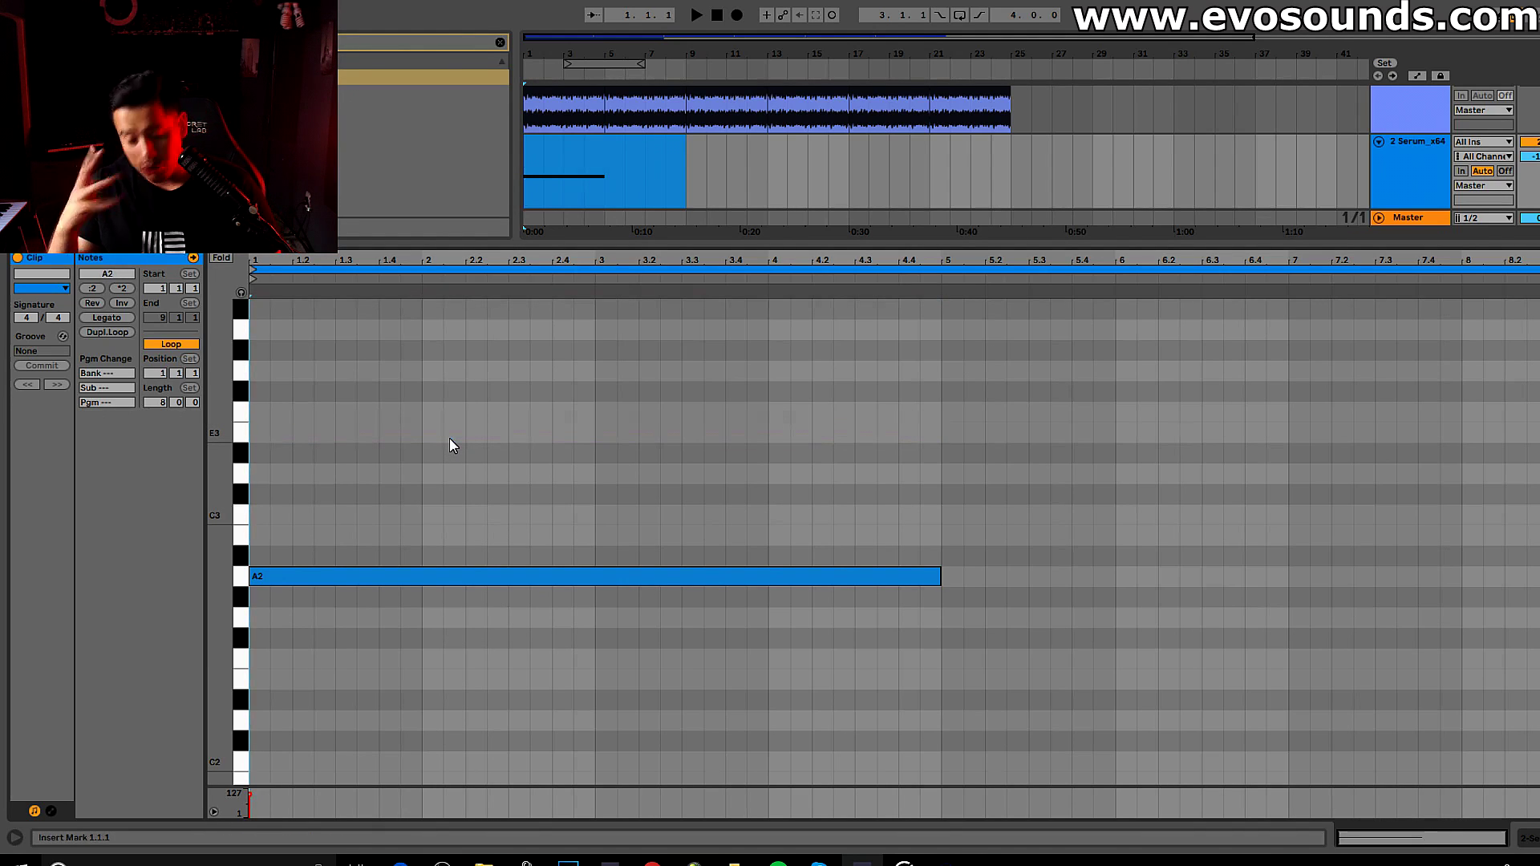
- Extend the A2 note to the full eight bars and duplicate it to B2, D3 and F3
{"action": "left_click_drag", "start_coordinate": [941, 582], "coordinate": [1539, 581]}
{"action": "left_click_drag", "start_coordinate": [277, 576], "coordinate": [271, 536]}
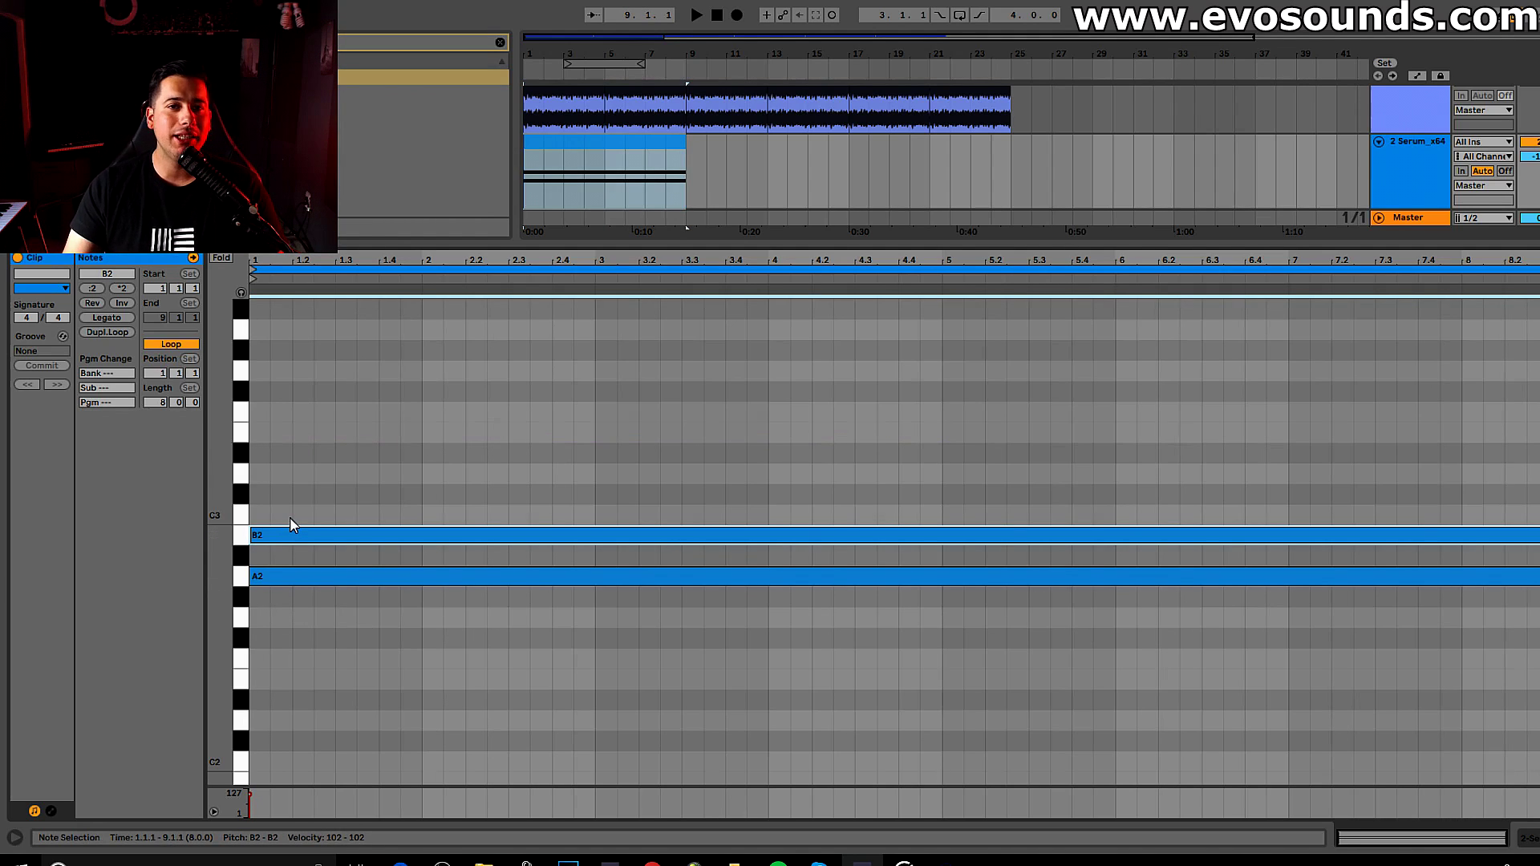
{"action": "left_click_drag", "start_coordinate": [291, 535], "coordinate": [292, 434]}
{"action": "left_click_drag", "start_coordinate": [291, 433], "coordinate": [326, 420]}
- During playback, move the D3 note to C3 and the F3 note to E3, and stop playback
{"action": "key", "text": "space"}
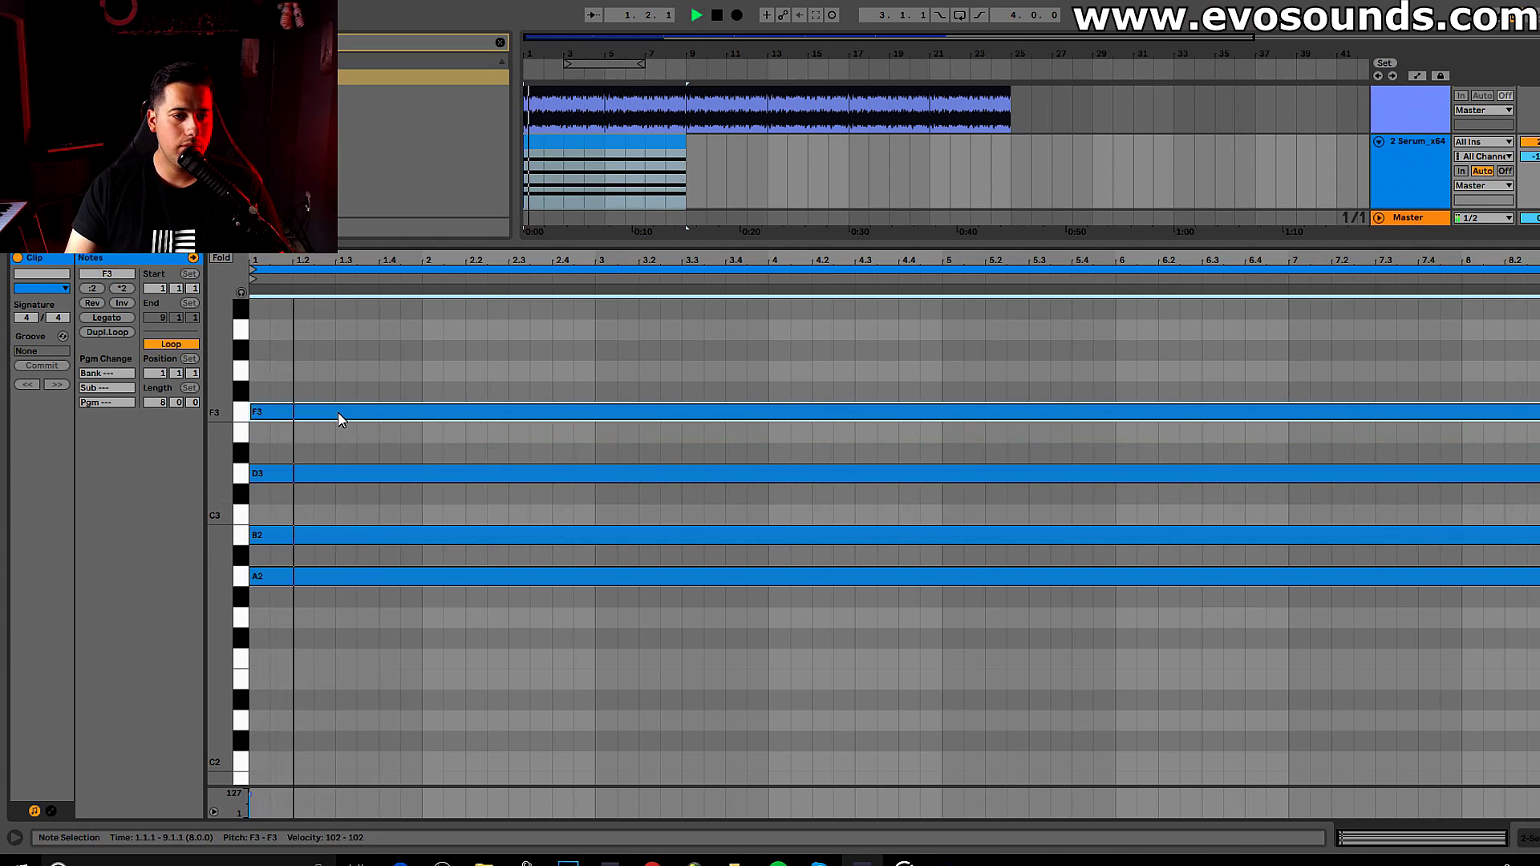
{"action": "left_click_drag", "start_coordinate": [307, 477], "coordinate": [306, 504]}
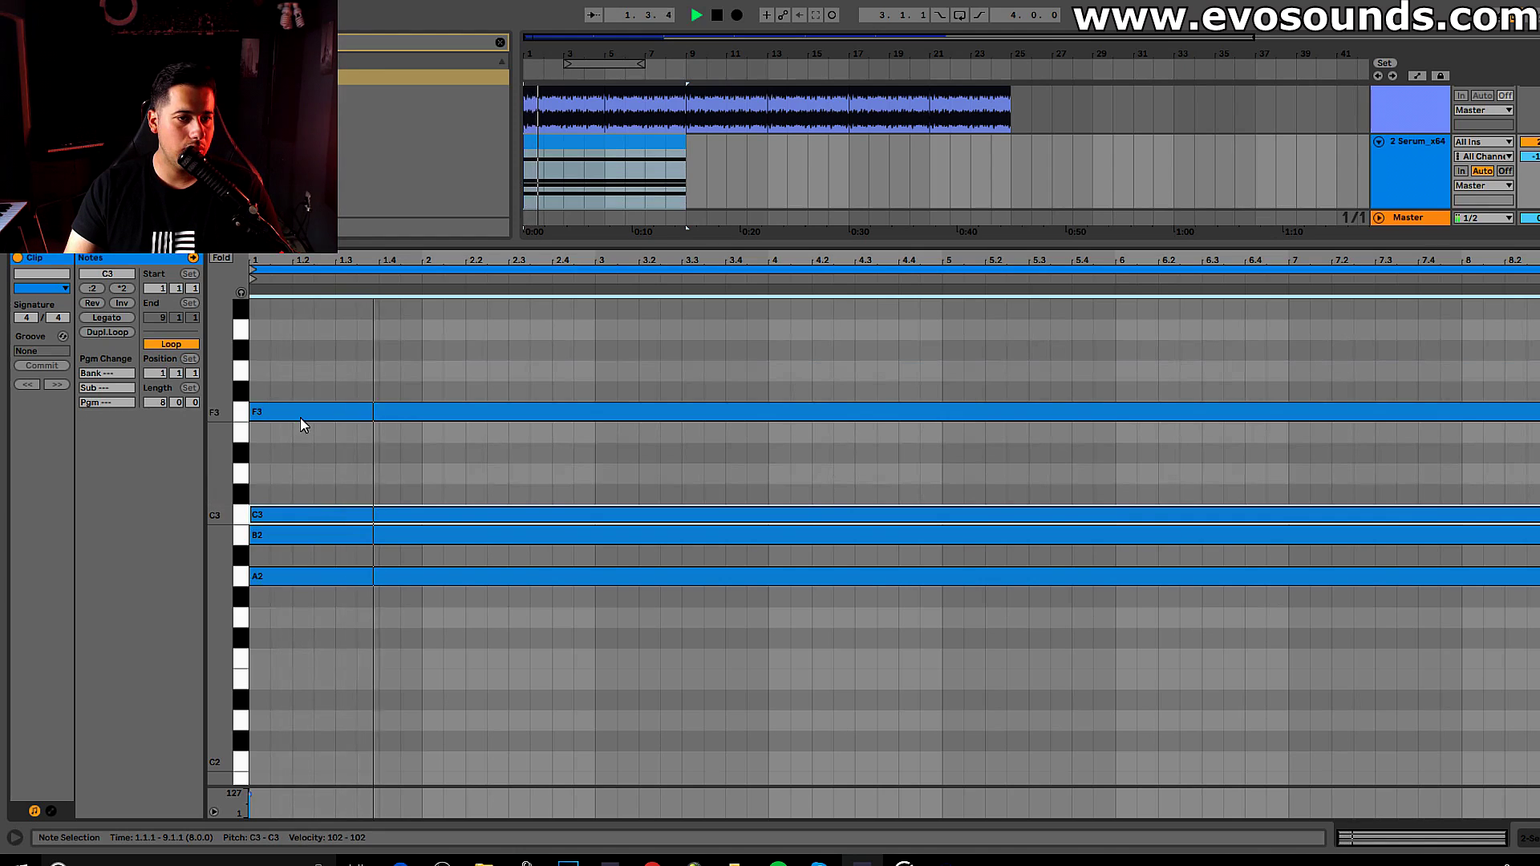
{"action": "left_click_drag", "start_coordinate": [299, 417], "coordinate": [301, 426]}
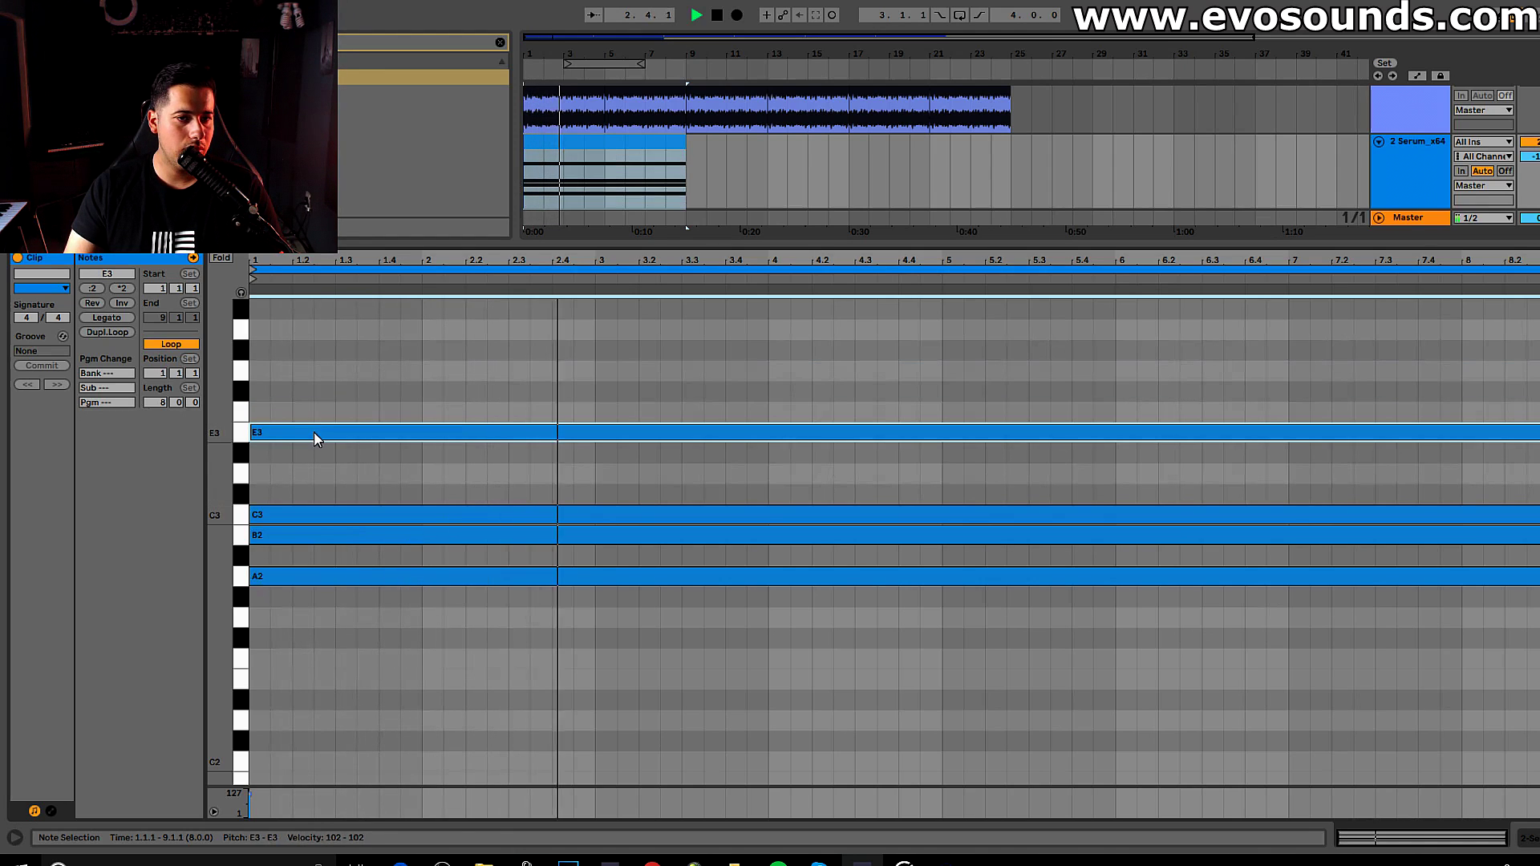
{"action": "left_click", "coordinate": [622, 147]}
{"action": "key", "text": "space"}
- Turn off Serum's Delay and Reverb effects and play back the dry arpeggio
{"action": "left_click", "coordinate": [1421, 172]}
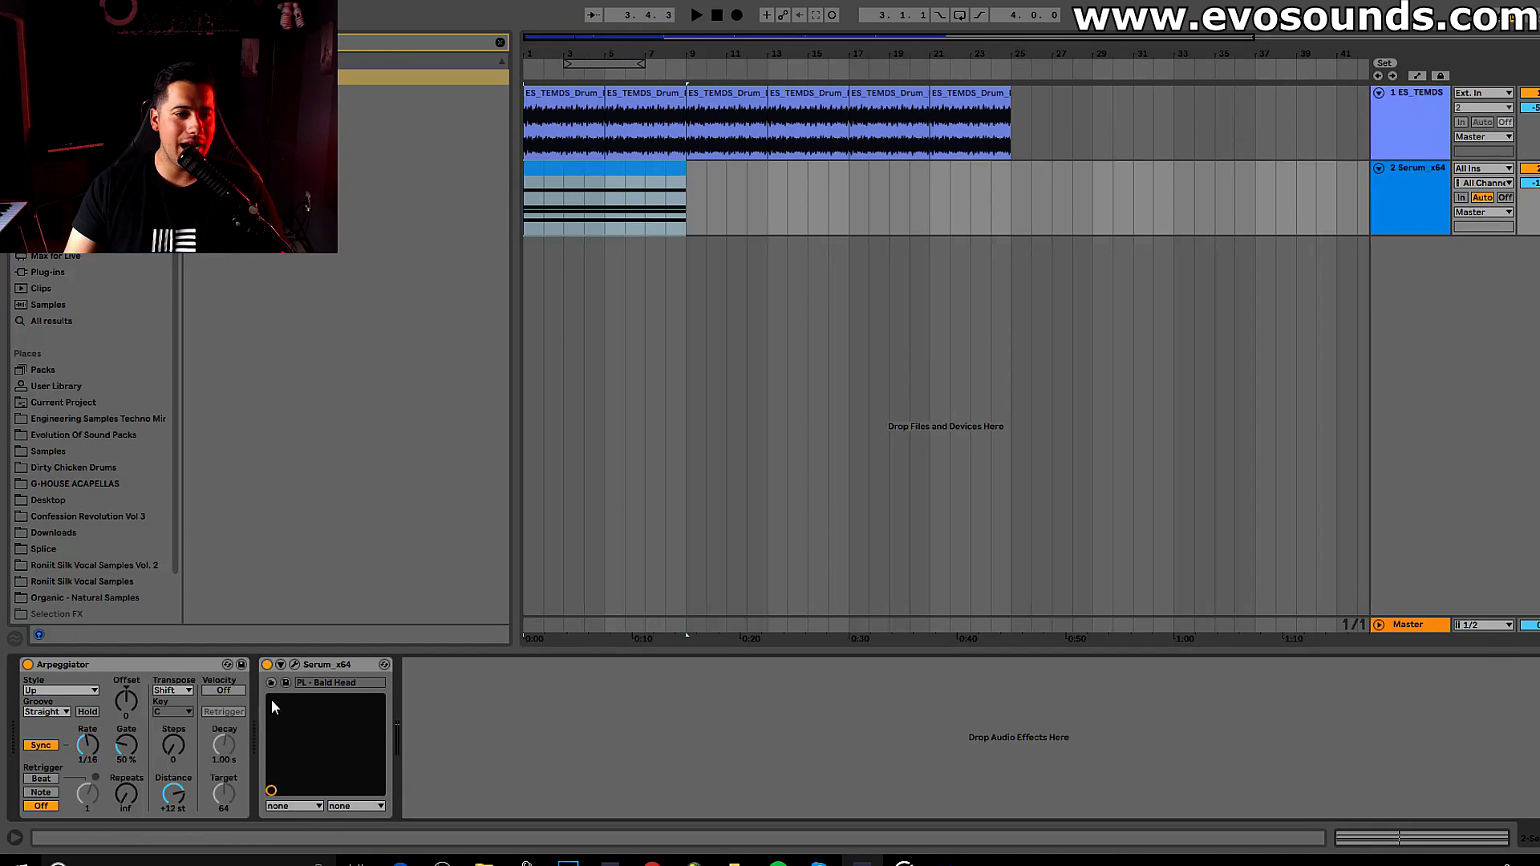
{"action": "left_click", "coordinate": [294, 664]}
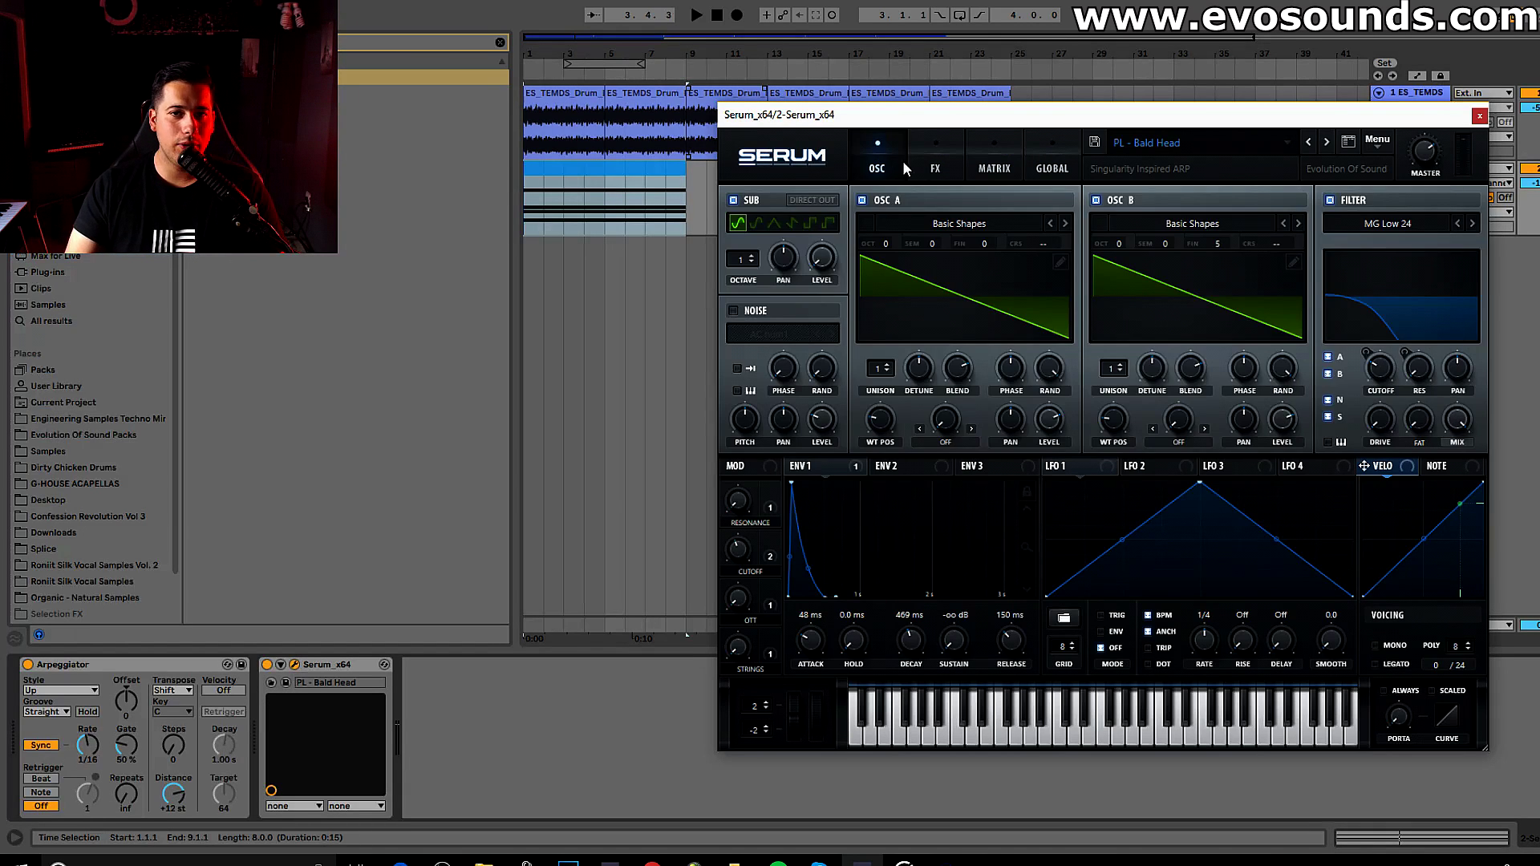
{"action": "left_click", "coordinate": [933, 161]}
{"action": "left_click", "coordinate": [770, 332]}
{"action": "left_click", "coordinate": [773, 383]}
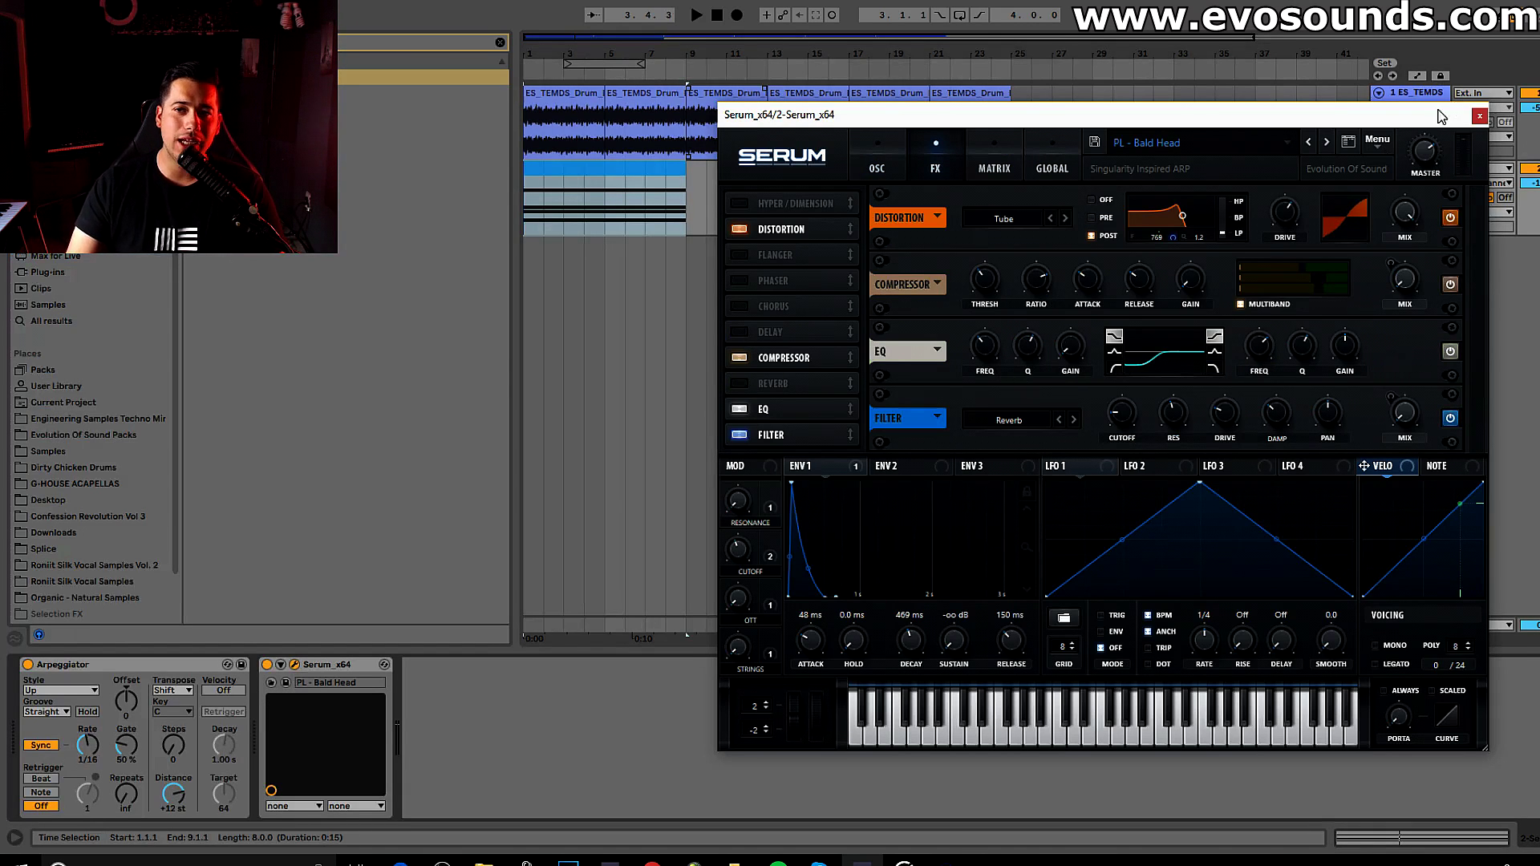
{"action": "left_click", "coordinate": [1481, 115]}
{"action": "key", "text": "space"}
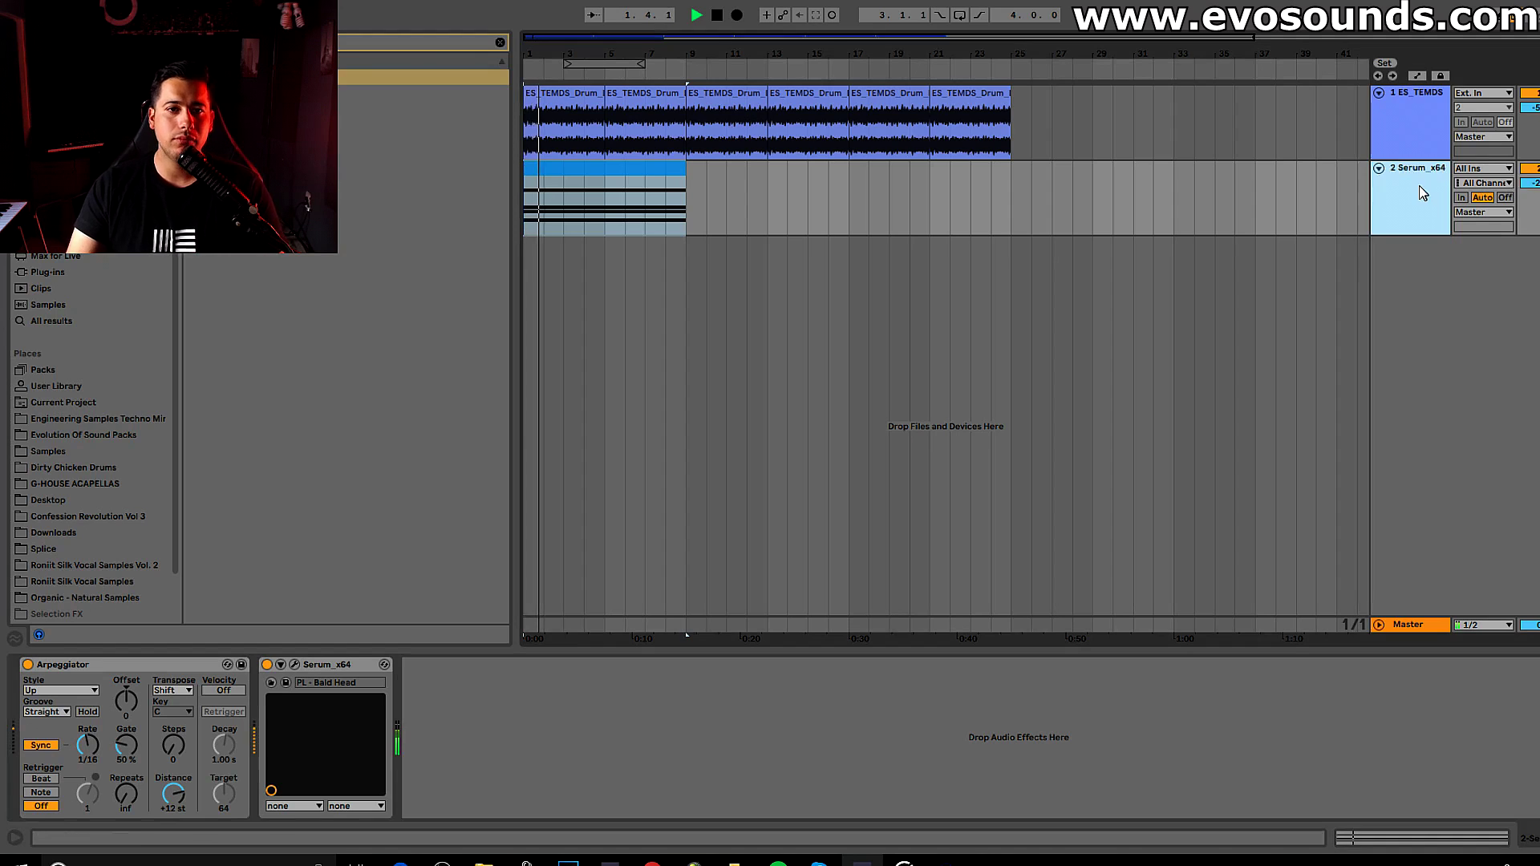
{"action": "key", "text": "space"}
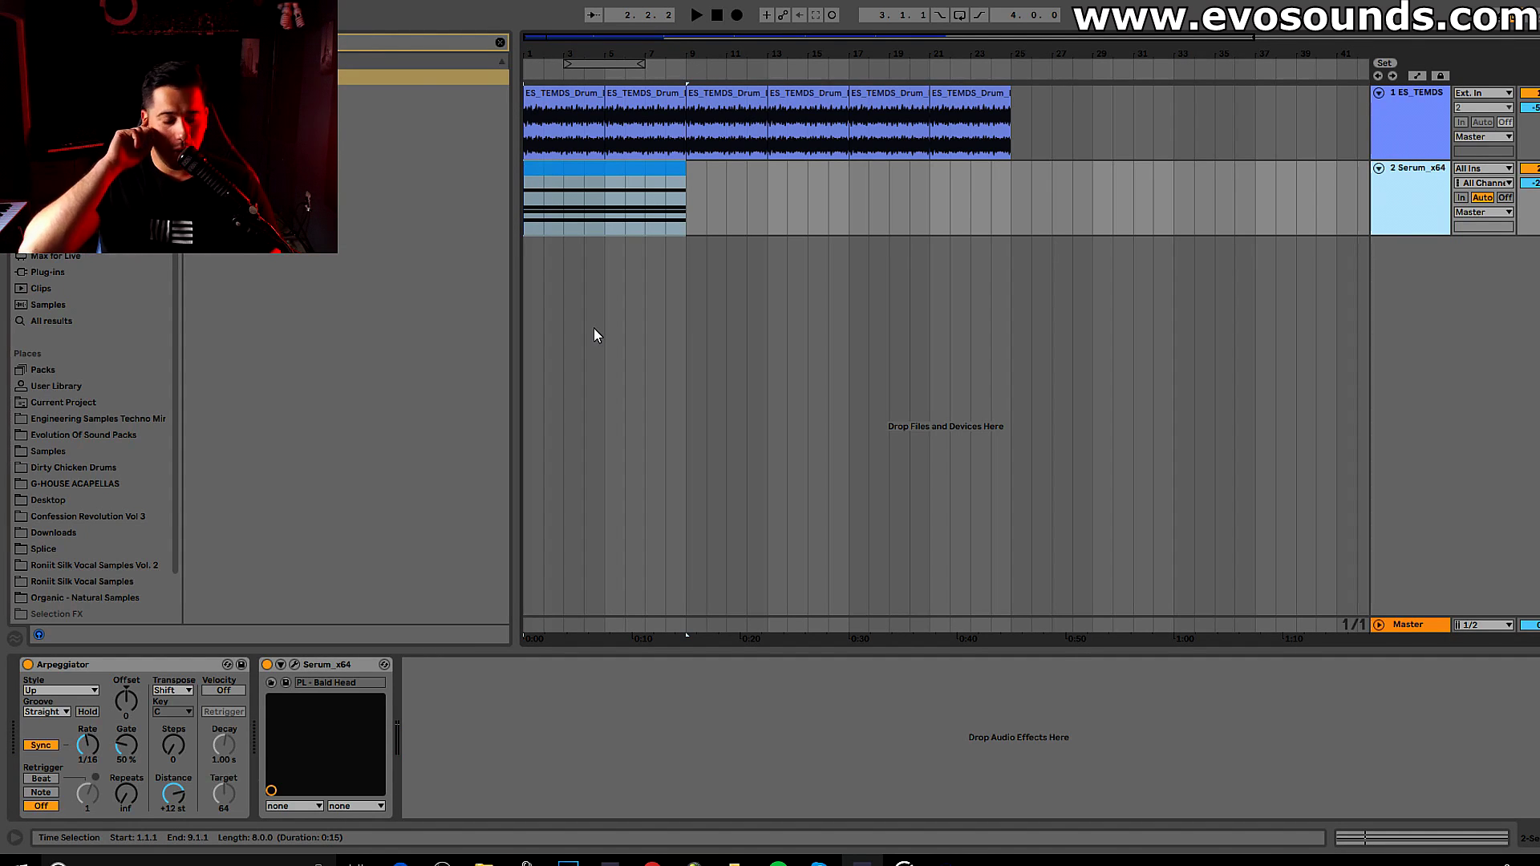
- Try the Down and Pinky Up styles on the Arpeggiator and listen to the result
{"action": "left_click", "coordinate": [84, 691]}
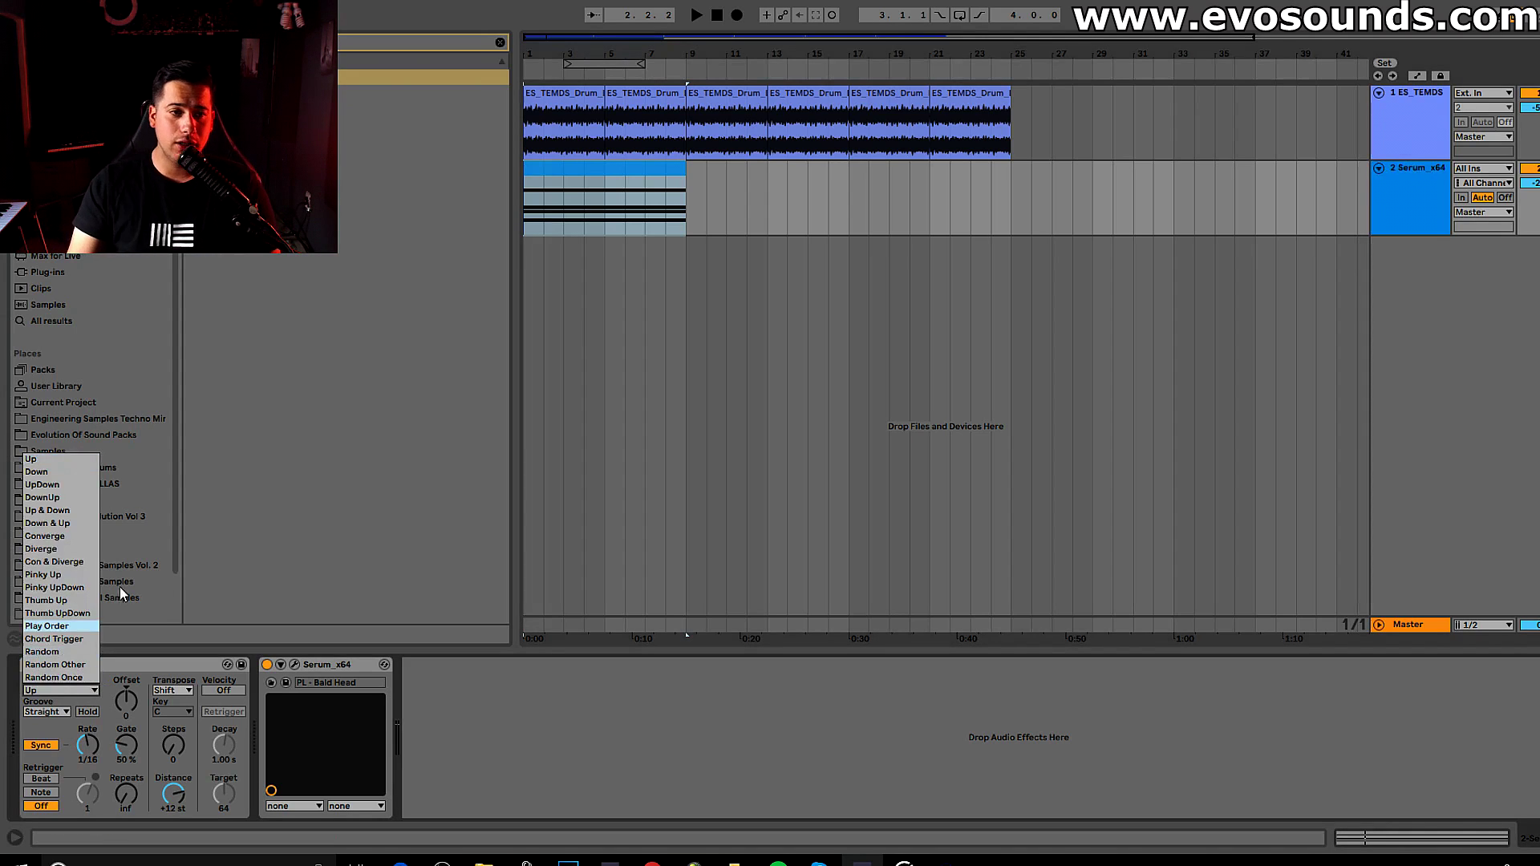
{"action": "left_click", "coordinate": [71, 473]}
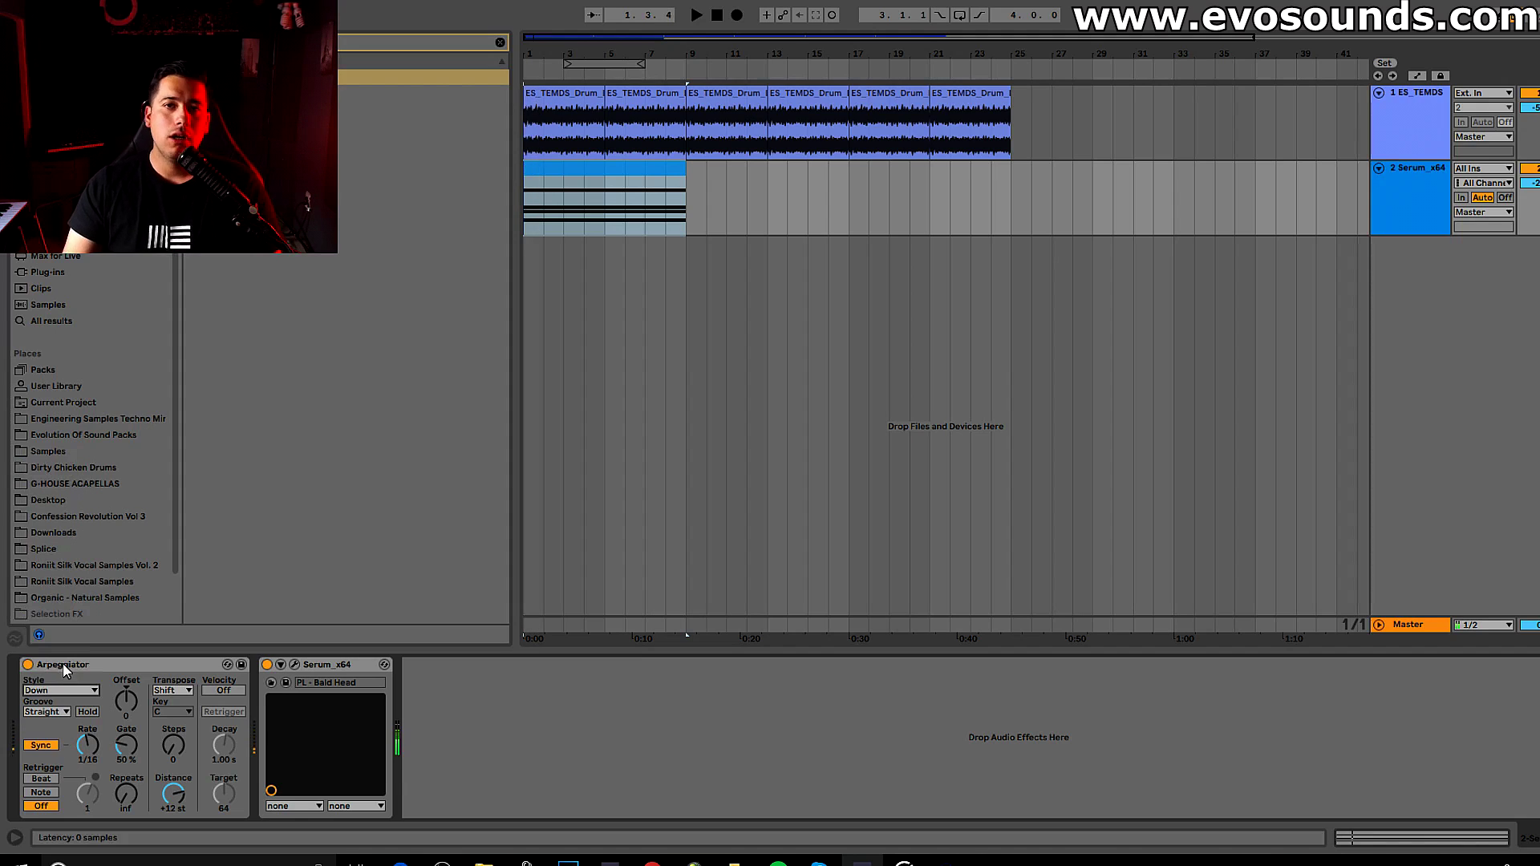
{"action": "left_click", "coordinate": [83, 691]}
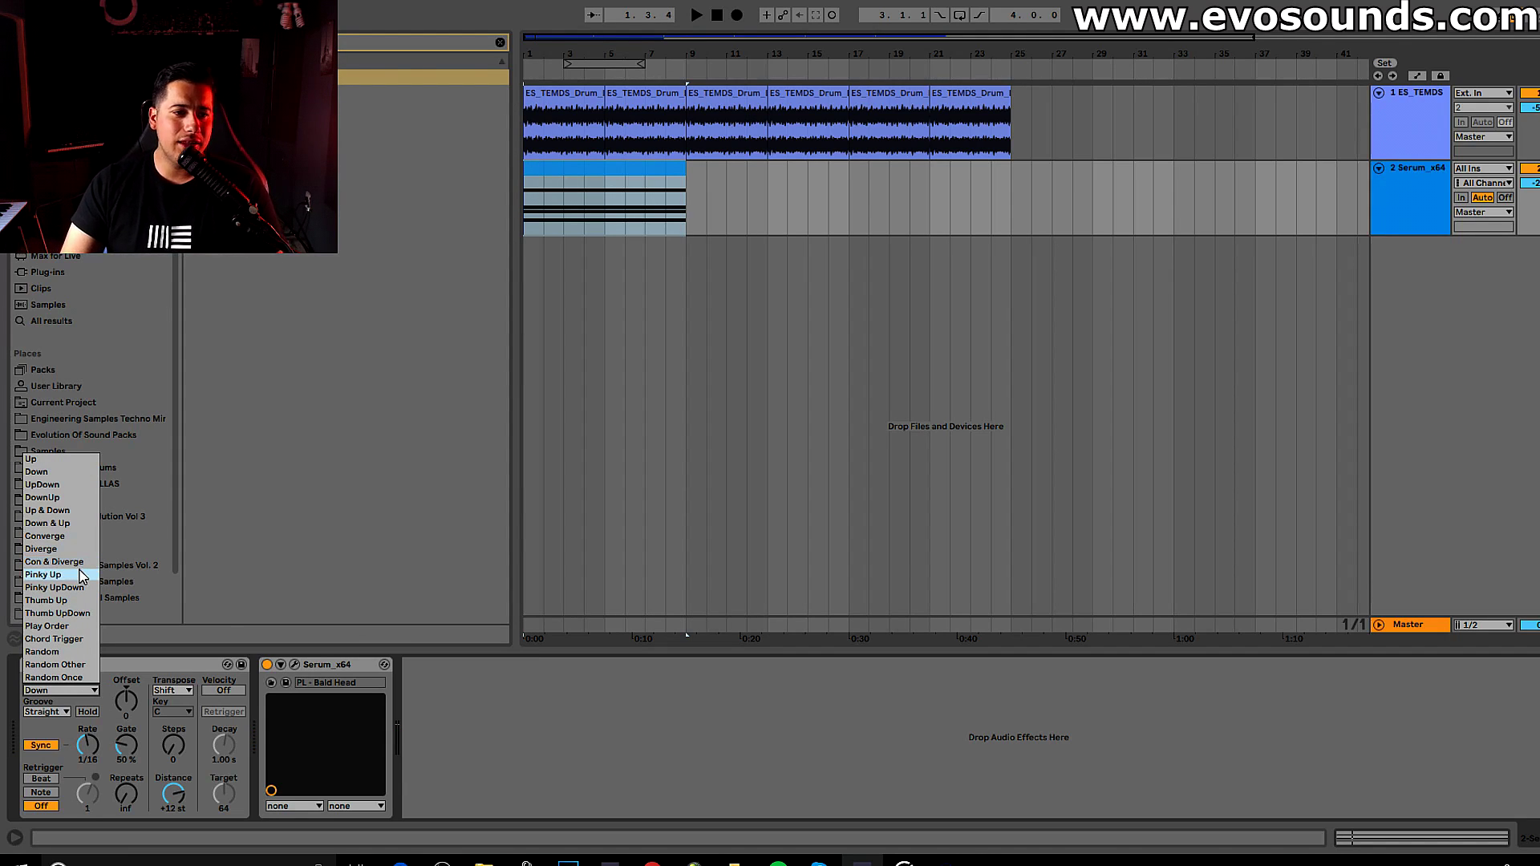
{"action": "left_click", "coordinate": [79, 575]}
{"action": "key", "text": "space"}
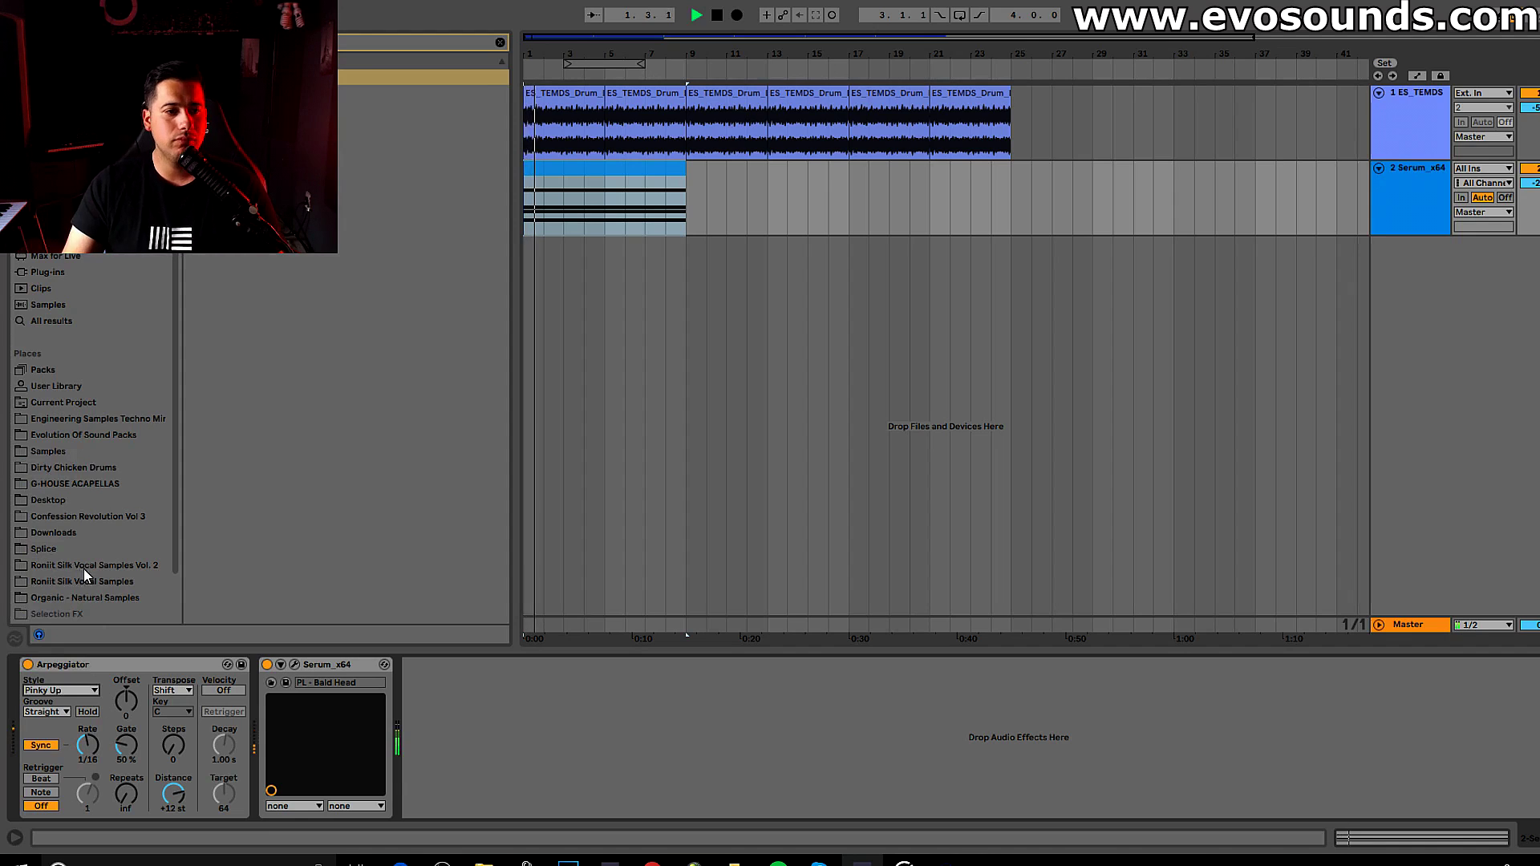
- Try the Pinky UpDown and Thumb Up styles on the Arpeggiator during playback
{"action": "left_click", "coordinate": [72, 692]}
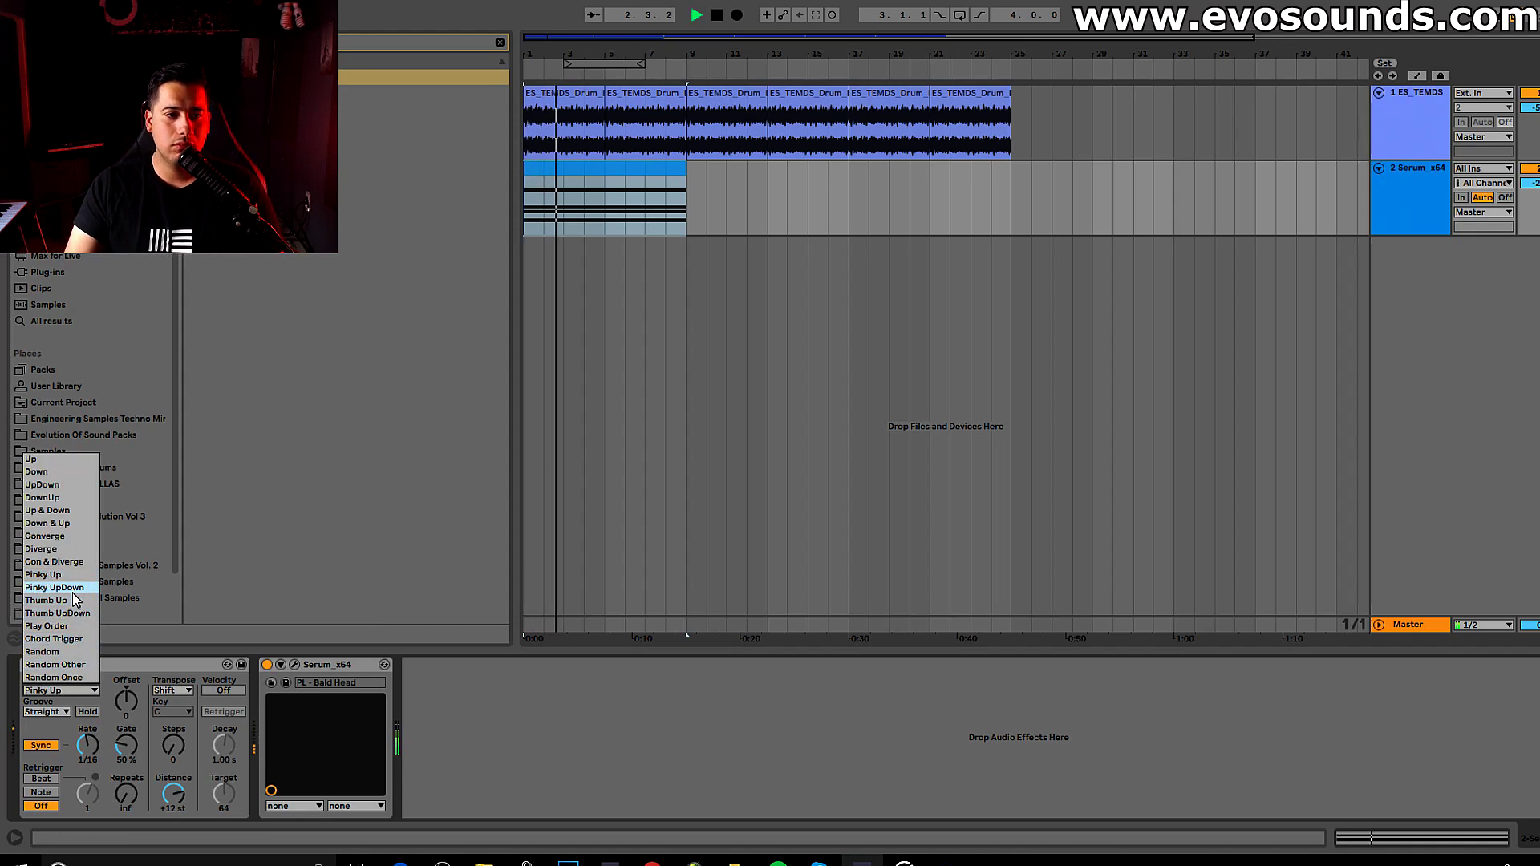
{"action": "left_click", "coordinate": [73, 592]}
{"action": "left_click", "coordinate": [74, 688]}
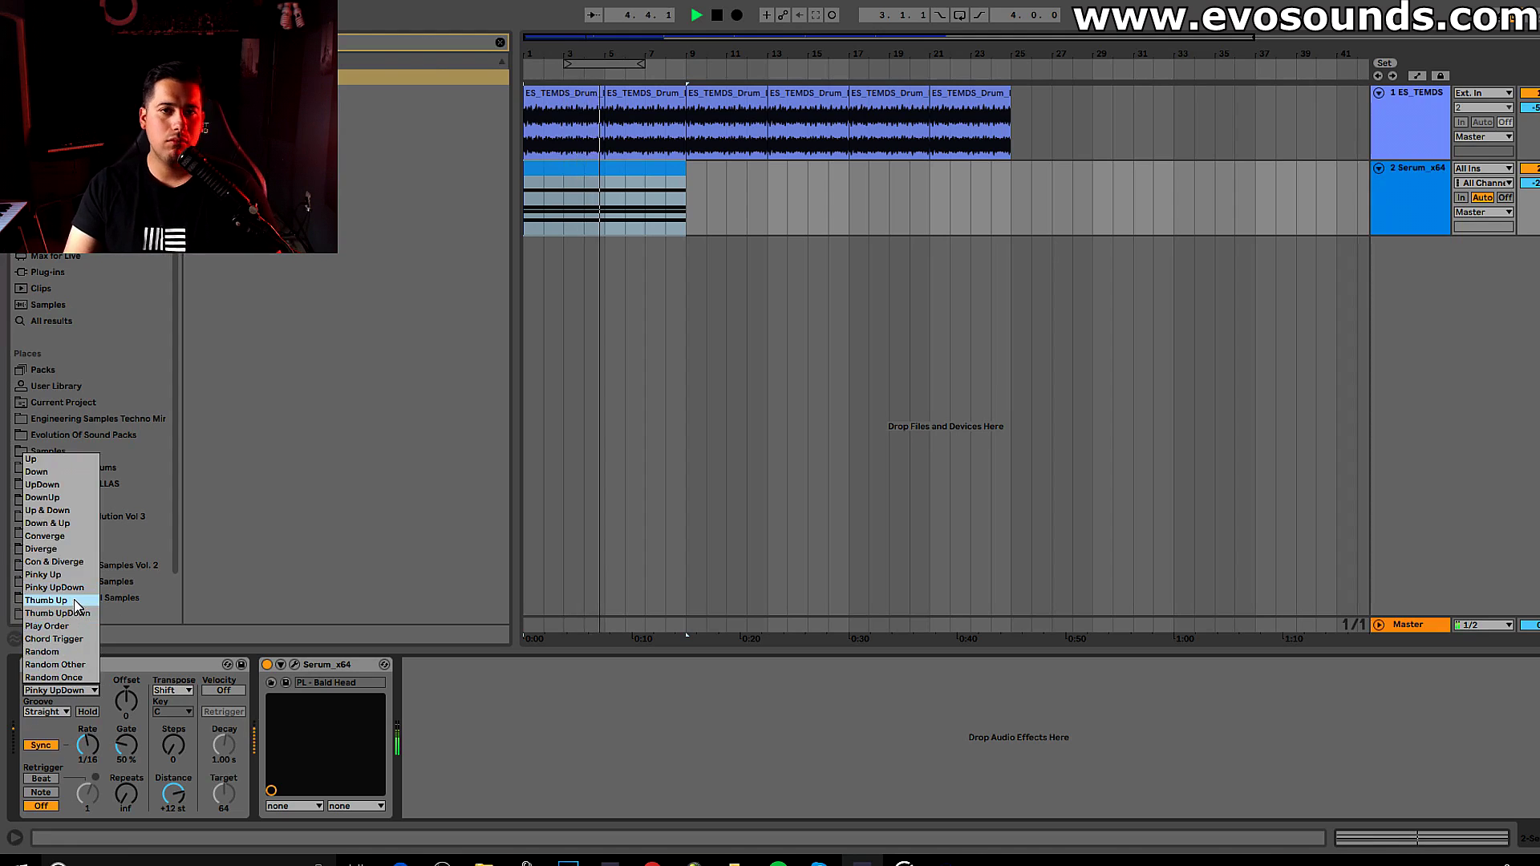
{"action": "left_click", "coordinate": [74, 600]}
{"action": "left_click", "coordinate": [73, 690]}
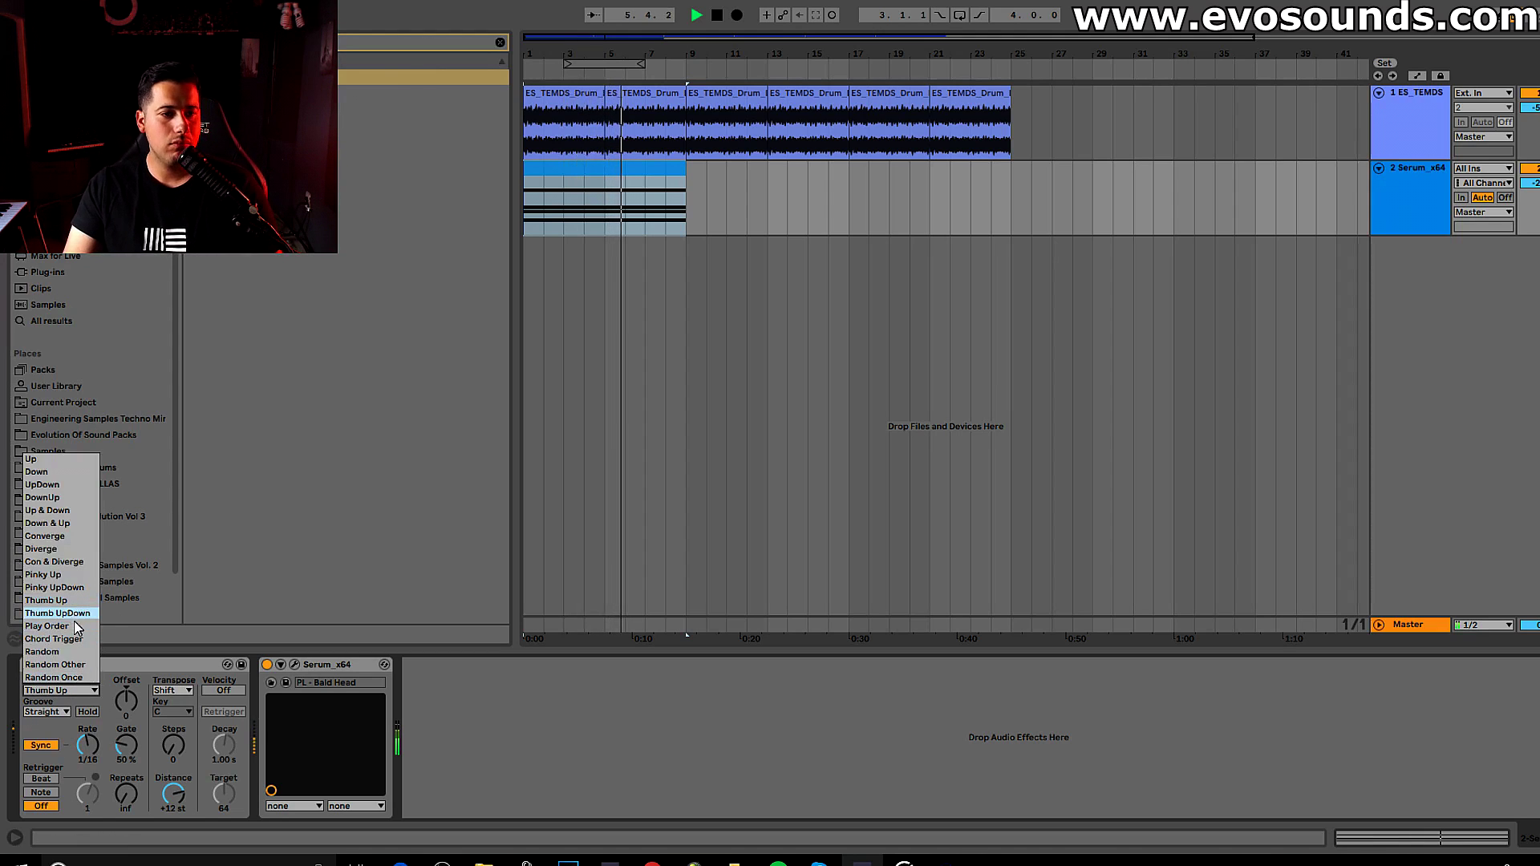
{"action": "left_click", "coordinate": [374, 583]}
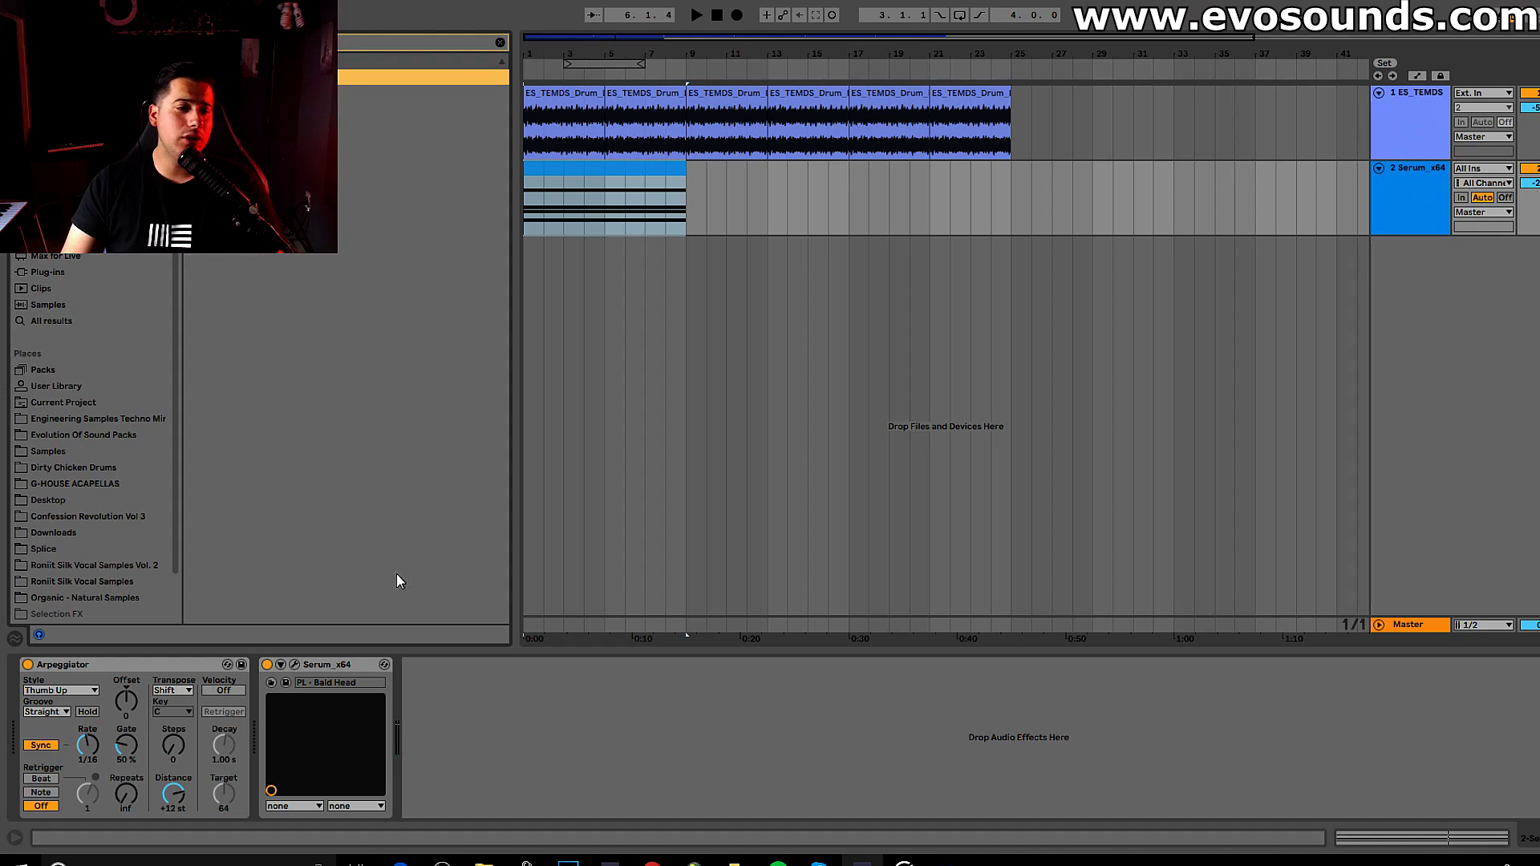
- Try the Random style on the Arpeggiator and play the clip briefly
{"action": "left_click", "coordinate": [72, 690]}
{"action": "left_click", "coordinate": [72, 648]}
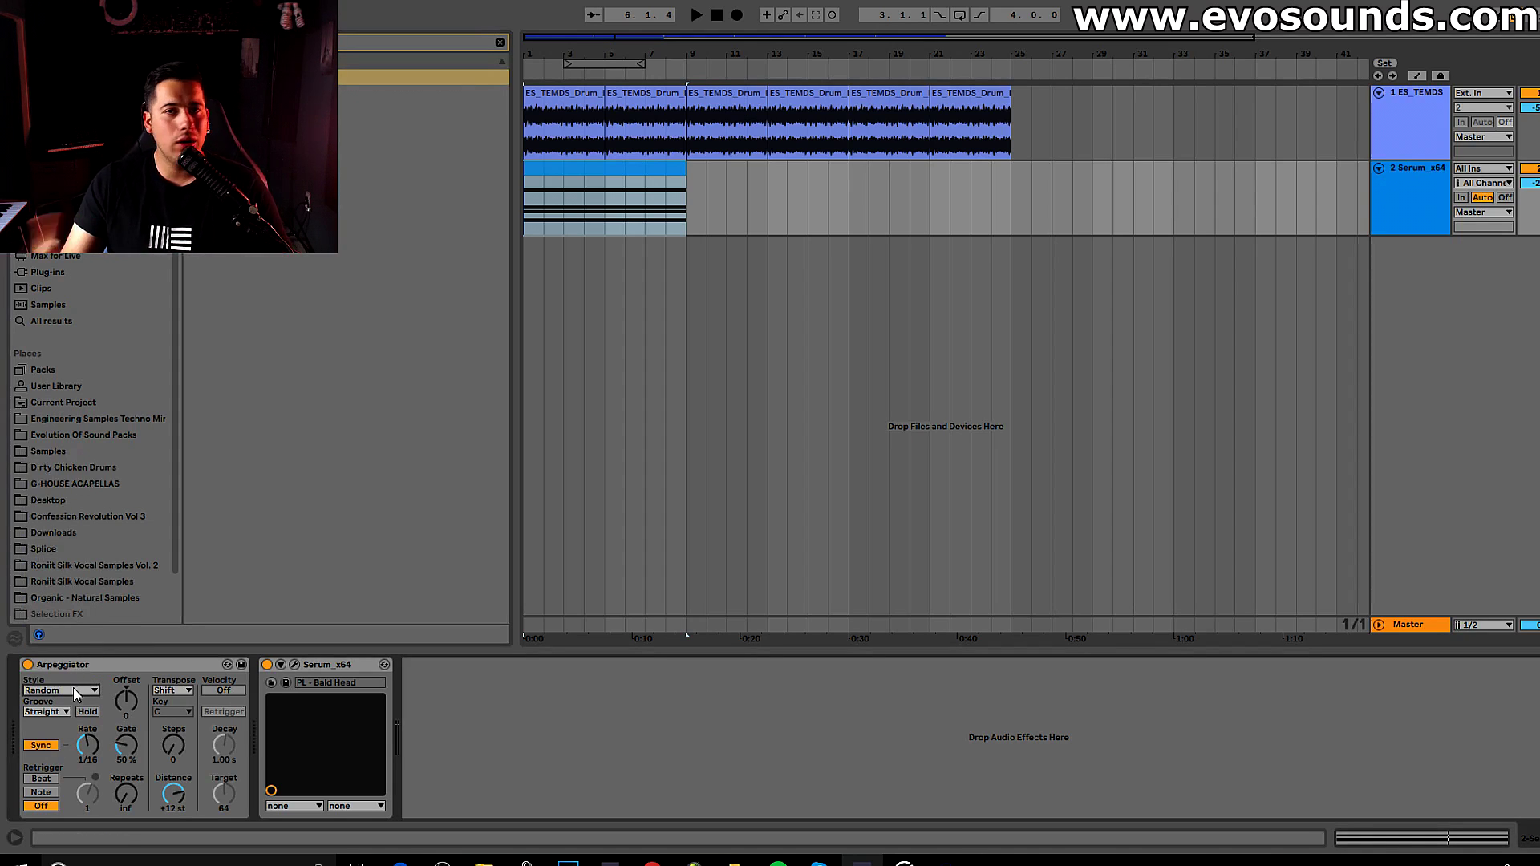
{"action": "key", "text": "space"}
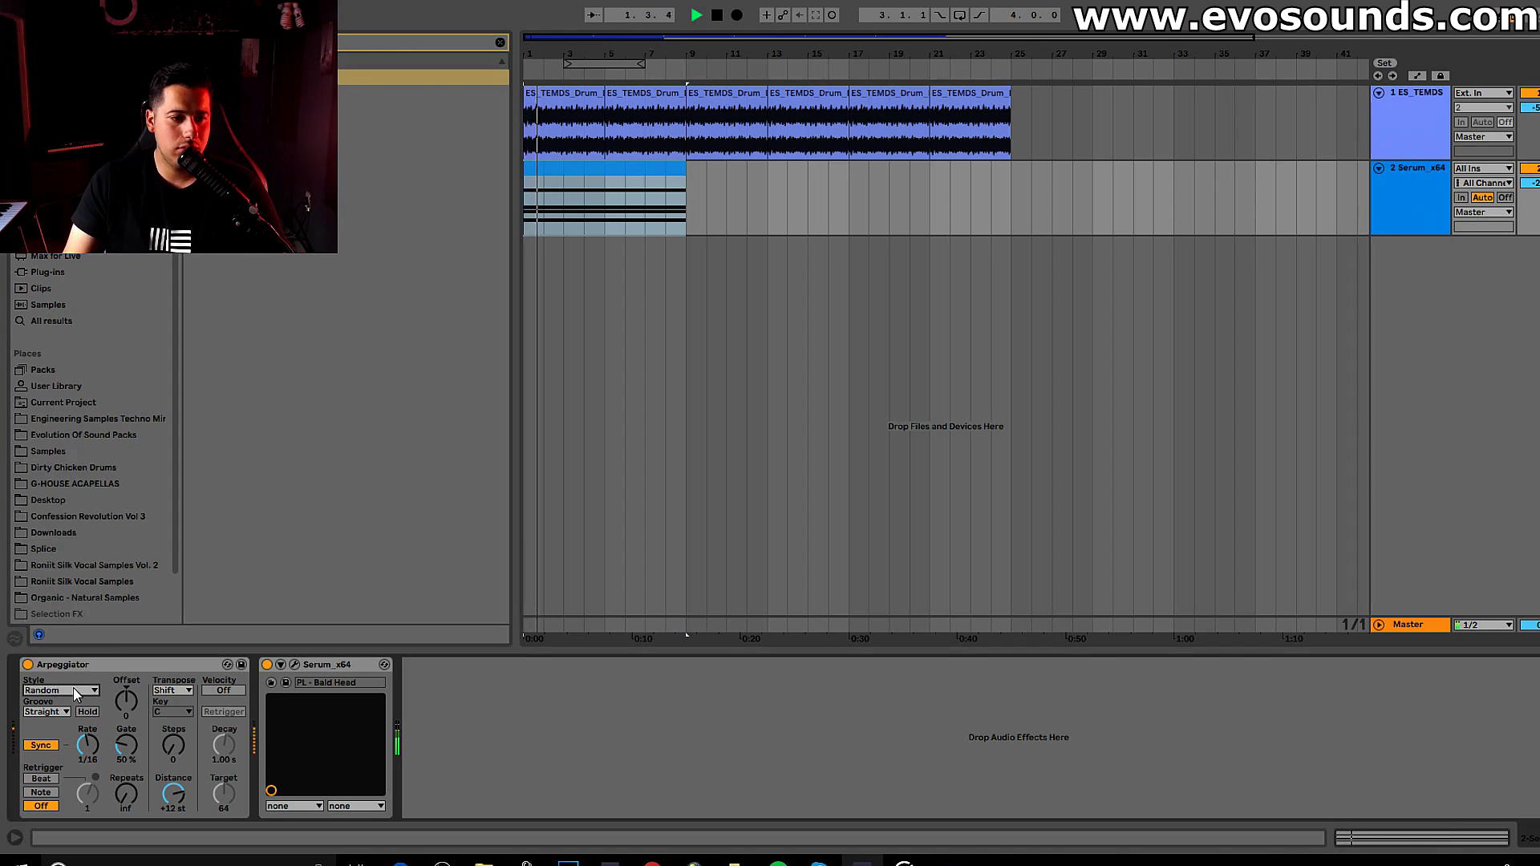
{"action": "key", "text": "space"}
- Compare the Arpeggiator's Random Once and Random Other styles while the clip plays
{"action": "left_click", "coordinate": [74, 687]}
{"action": "left_click", "coordinate": [74, 658]}
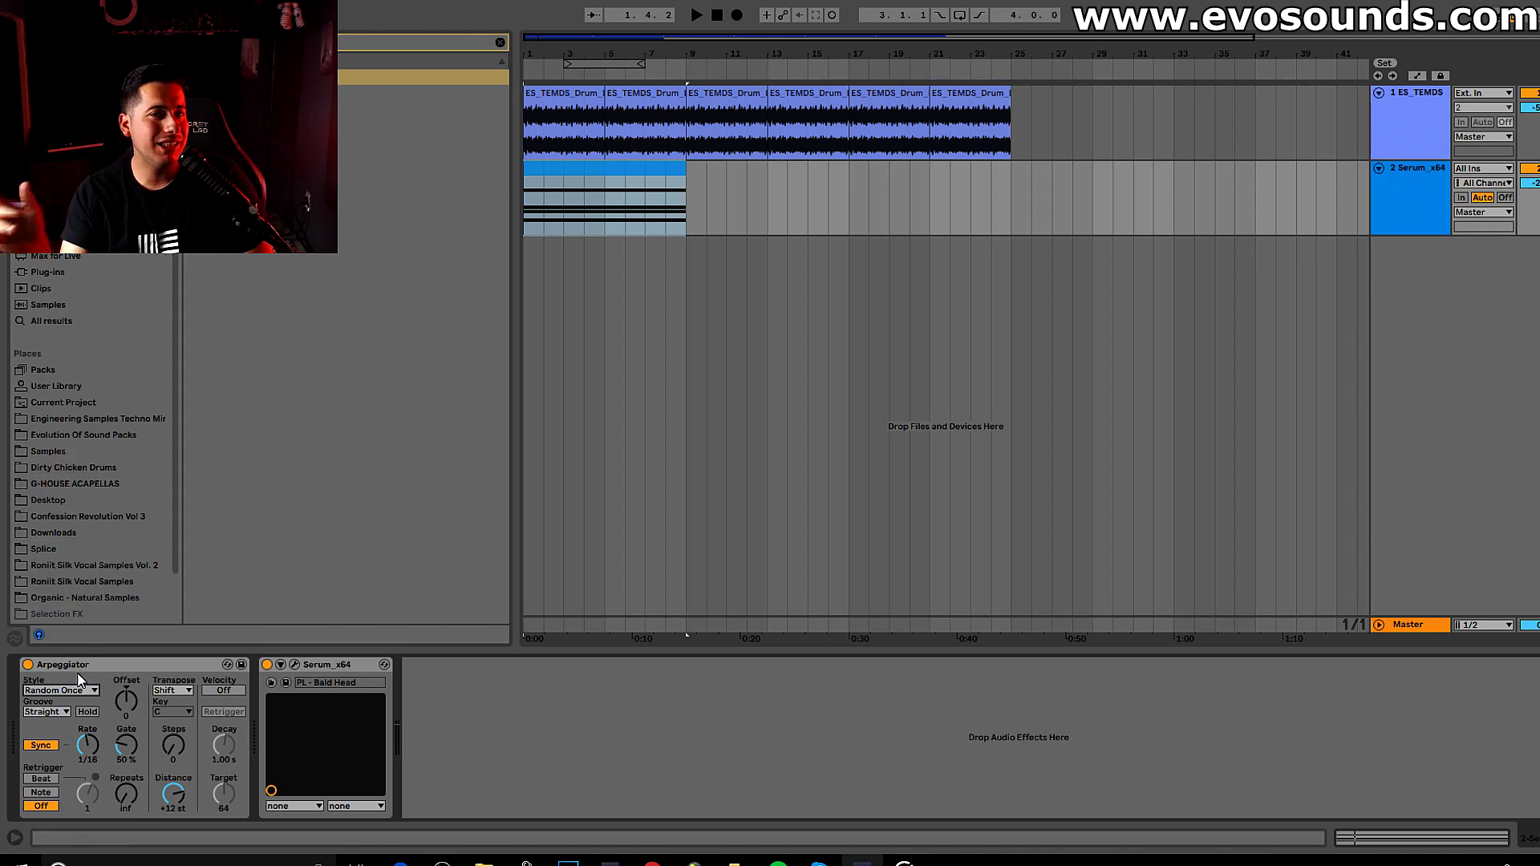
{"action": "key", "text": "space"}
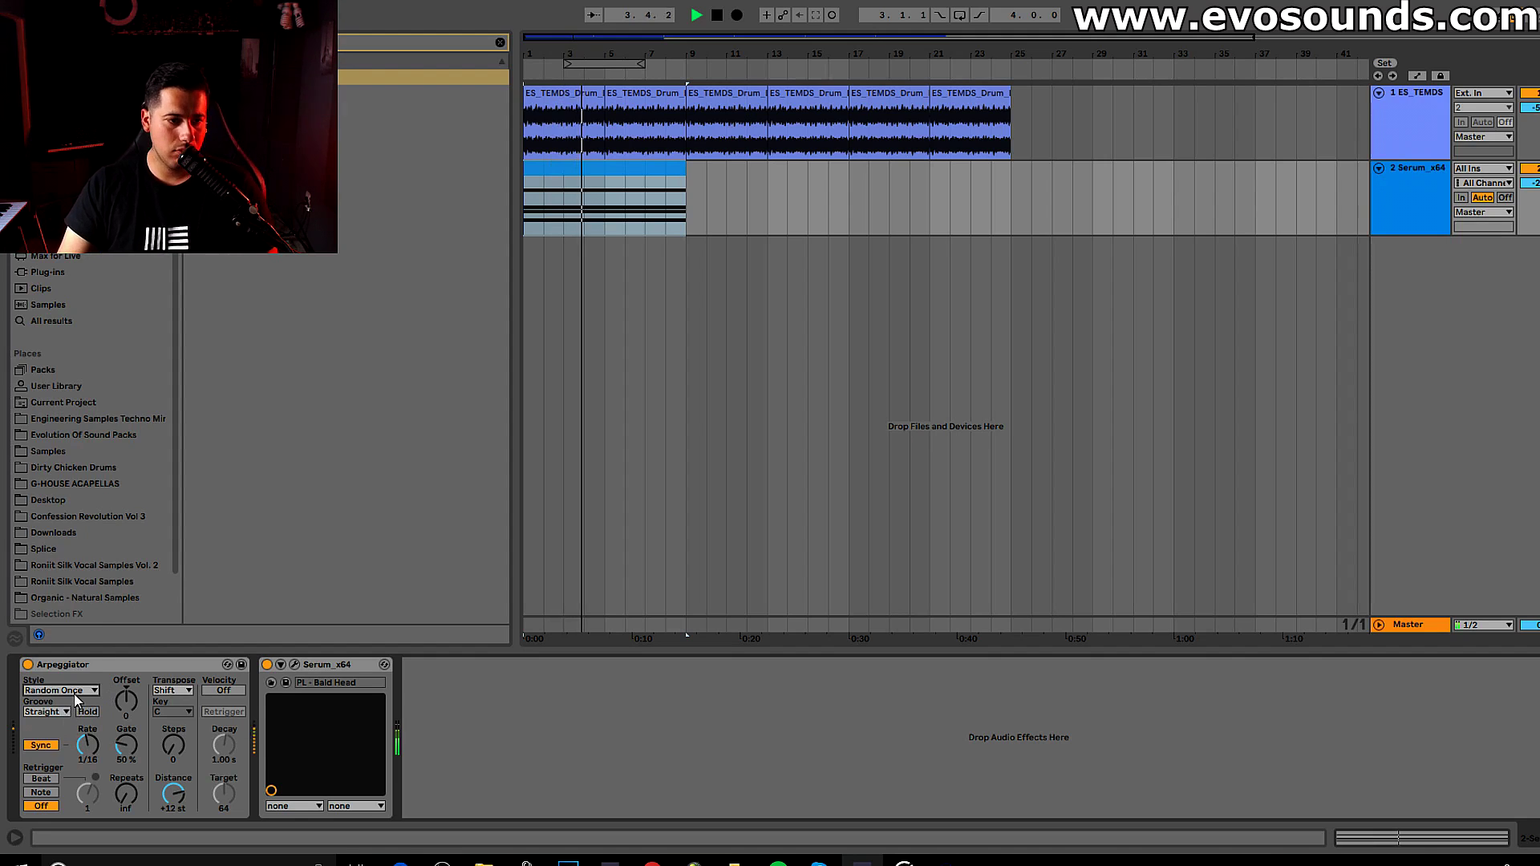
{"action": "left_click", "coordinate": [70, 690]}
{"action": "left_click", "coordinate": [69, 666]}
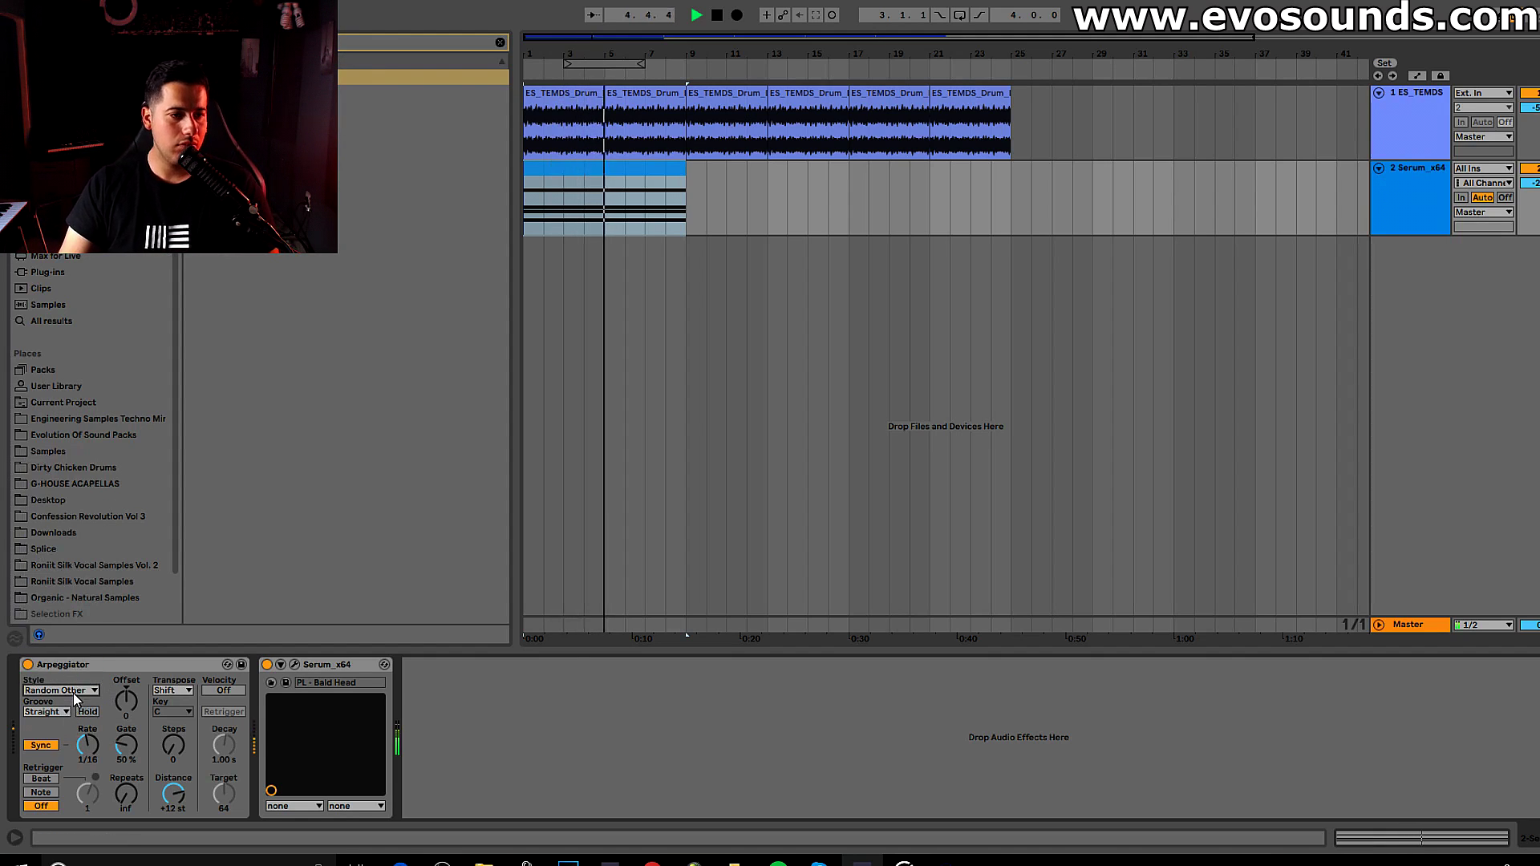
- Set the Arpeggiator style to Random Once and replay the clip from the start
{"action": "left_click", "coordinate": [74, 692]}
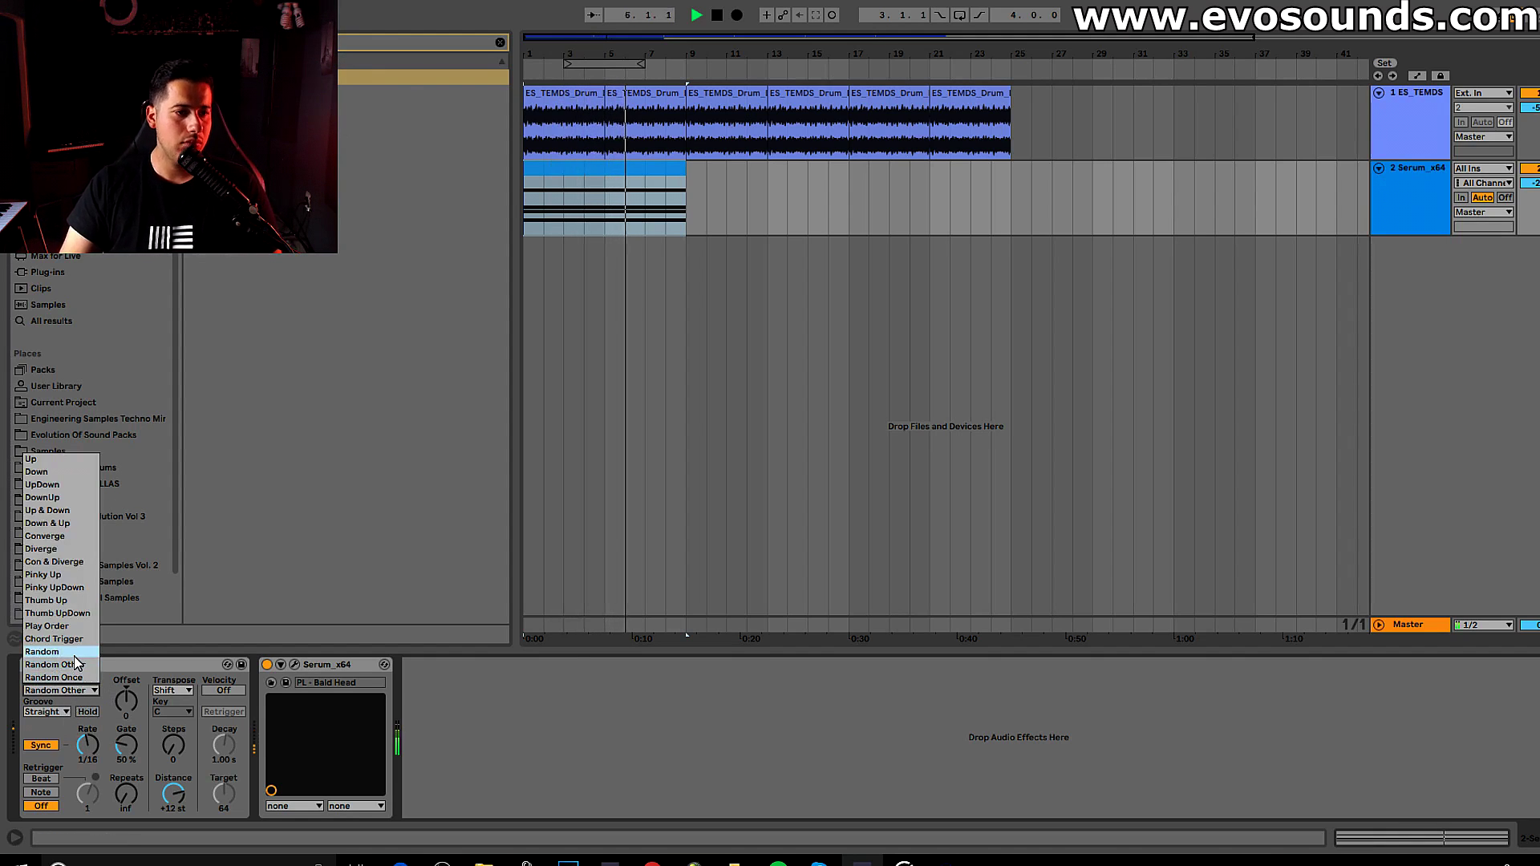
{"action": "left_click", "coordinate": [79, 676]}
{"action": "key", "text": "space"}
{"action": "key", "text": "space"}
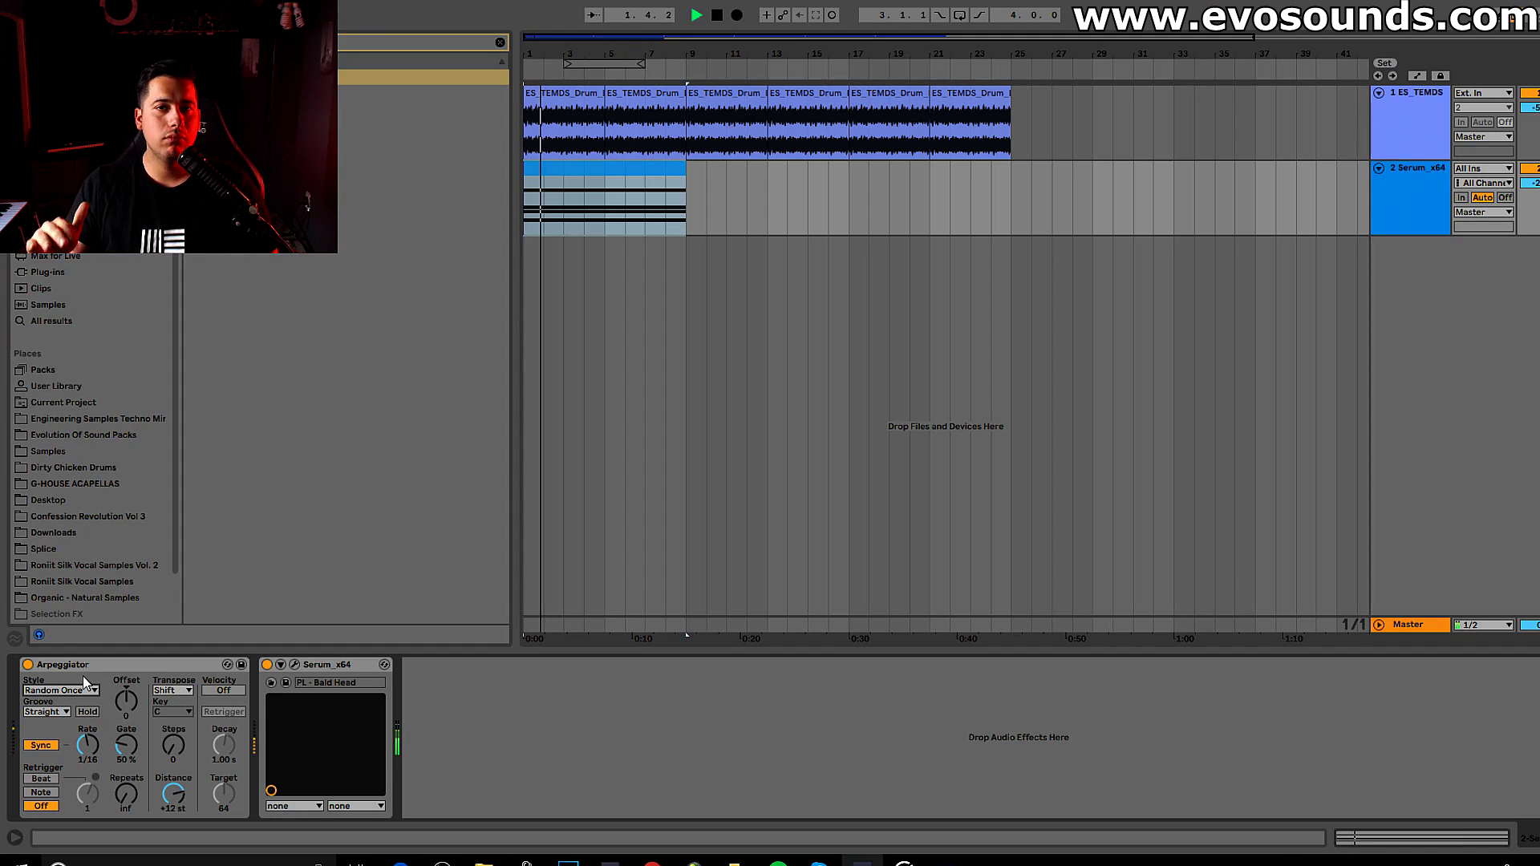
{"action": "key", "text": "space"}
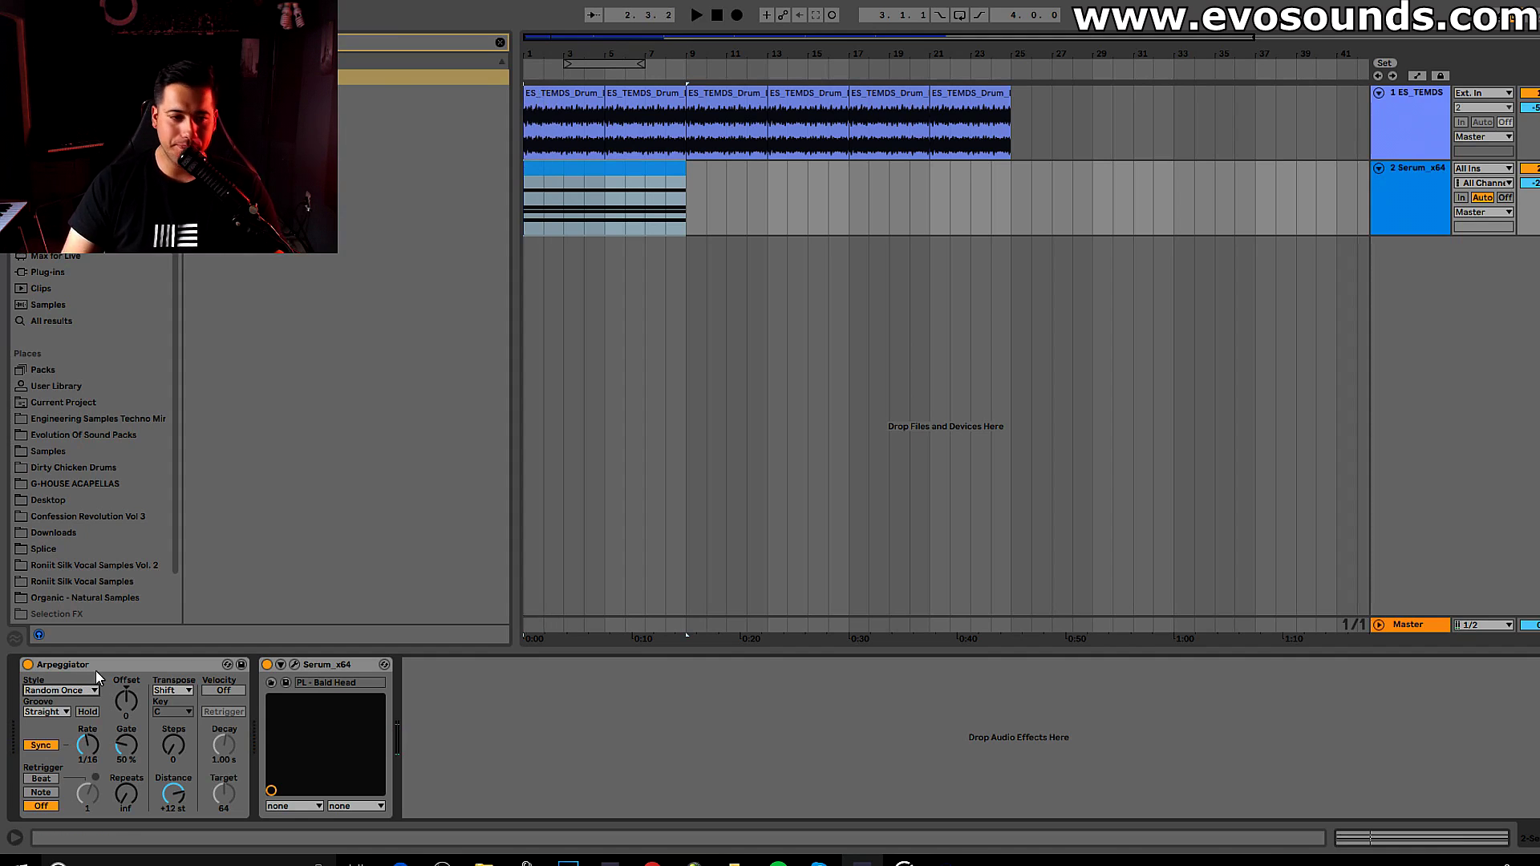
- Open the Serum instrument window and enable Mono and Legato in its voicing settings
{"action": "left_click", "coordinate": [294, 665]}
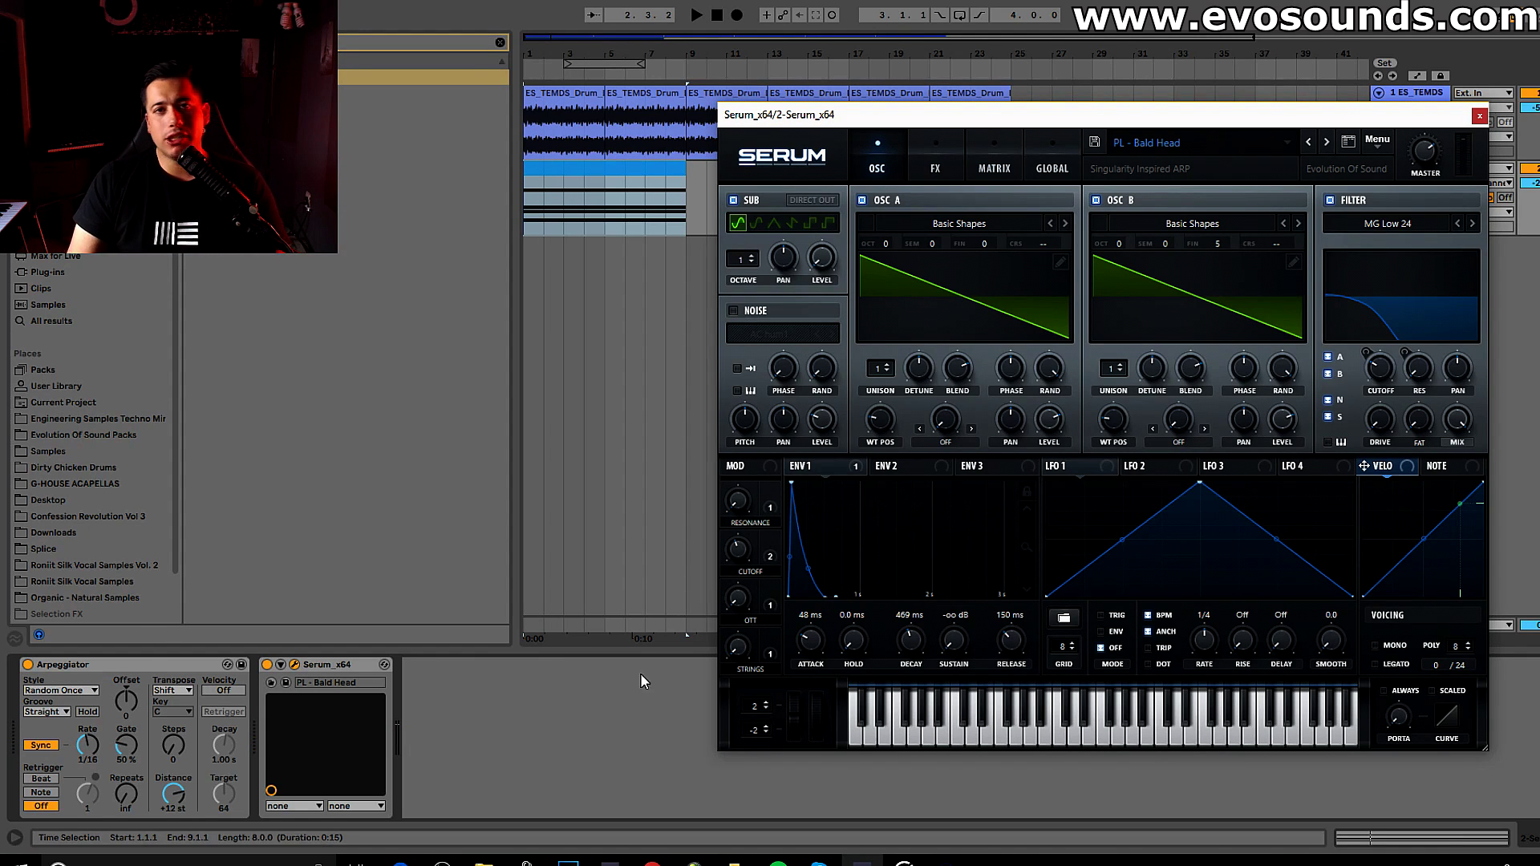
{"action": "left_click", "coordinate": [93, 743]}
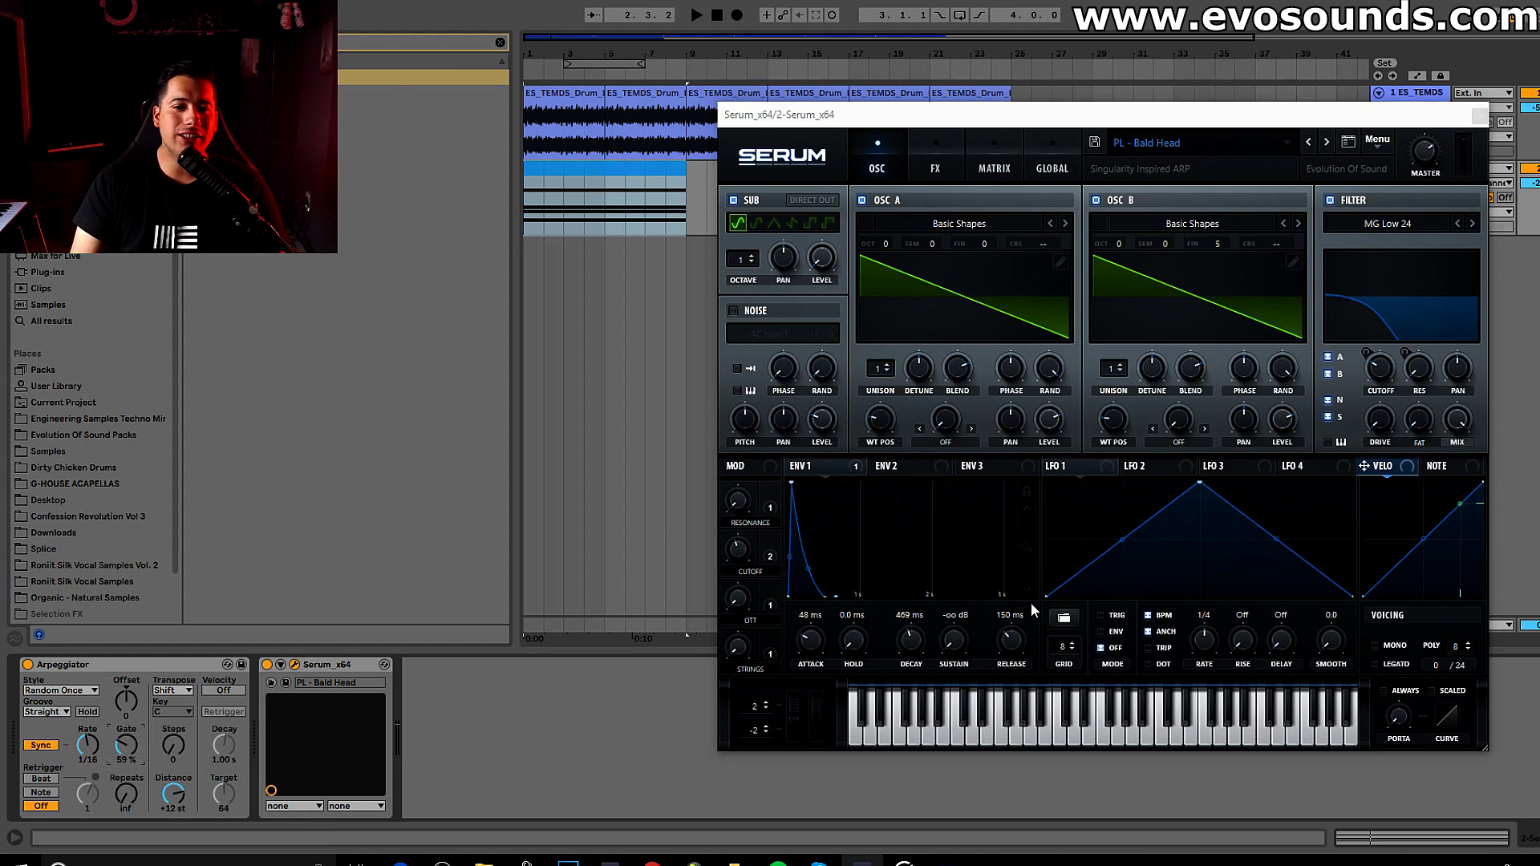
{"action": "left_click", "coordinate": [1408, 650]}
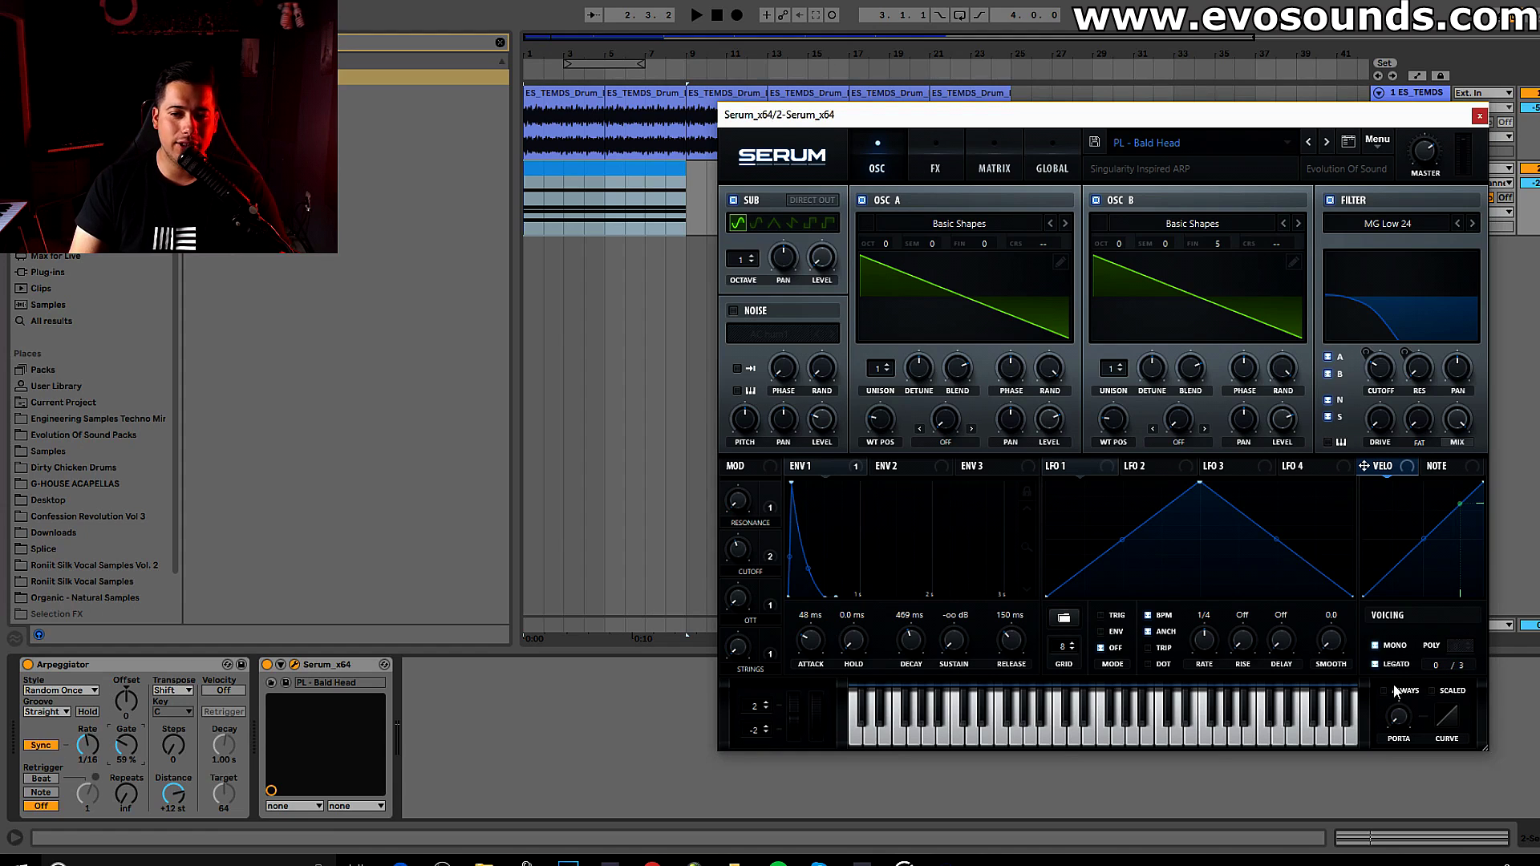
- Set the Arpeggiator's Gate to 94 %, turn on Serum's Always portamento option and audition the clip
{"action": "left_click_drag", "start_coordinate": [126, 745], "coordinate": [126, 706]}
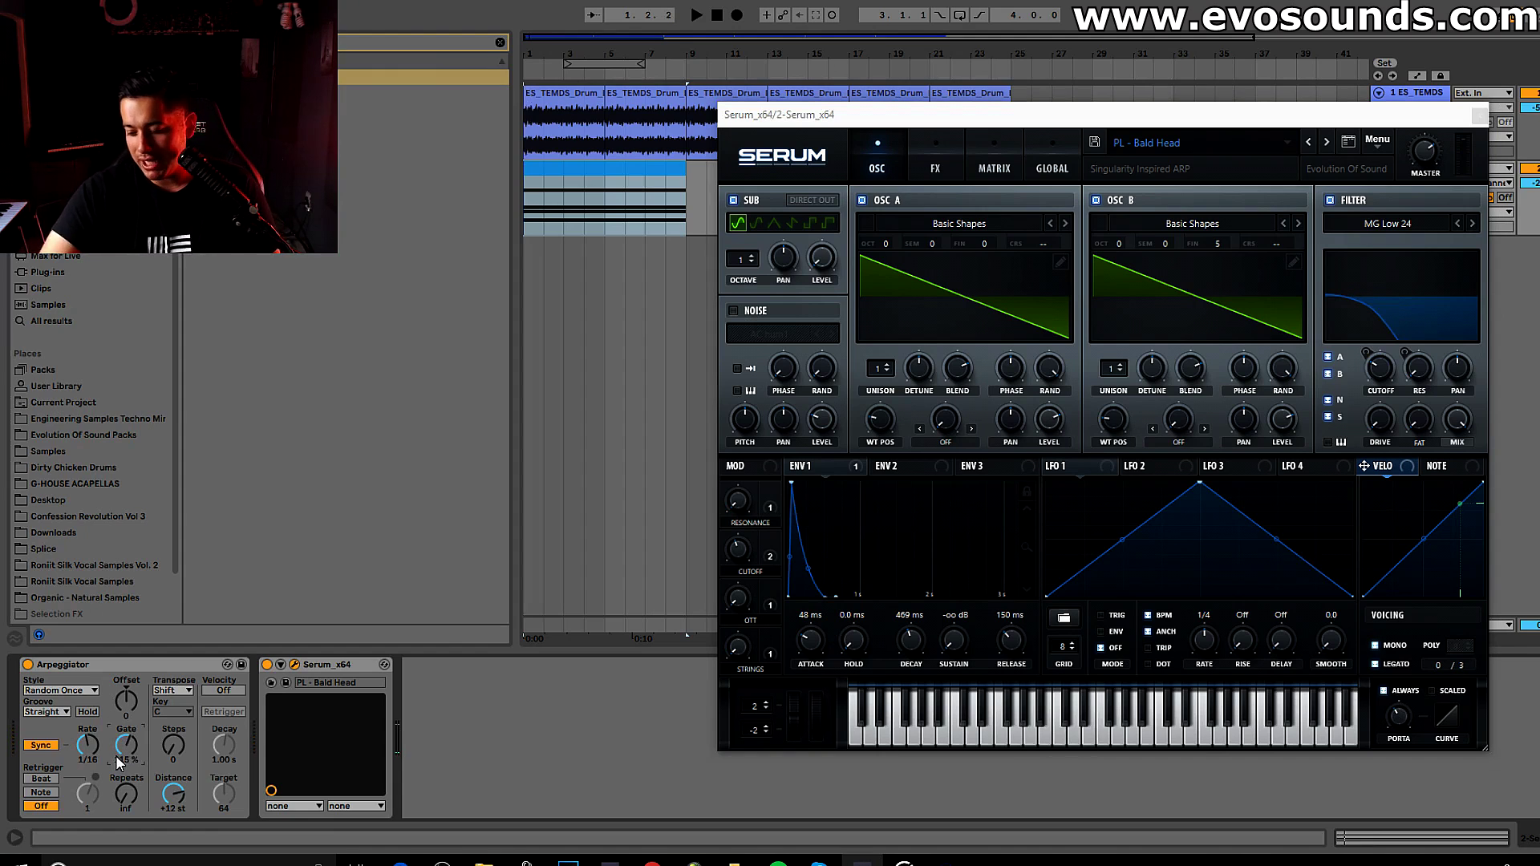
{"action": "left_click_drag", "start_coordinate": [115, 754], "coordinate": [116, 757]}
{"action": "key", "text": "space"}
{"action": "left_click", "coordinate": [820, 717]}
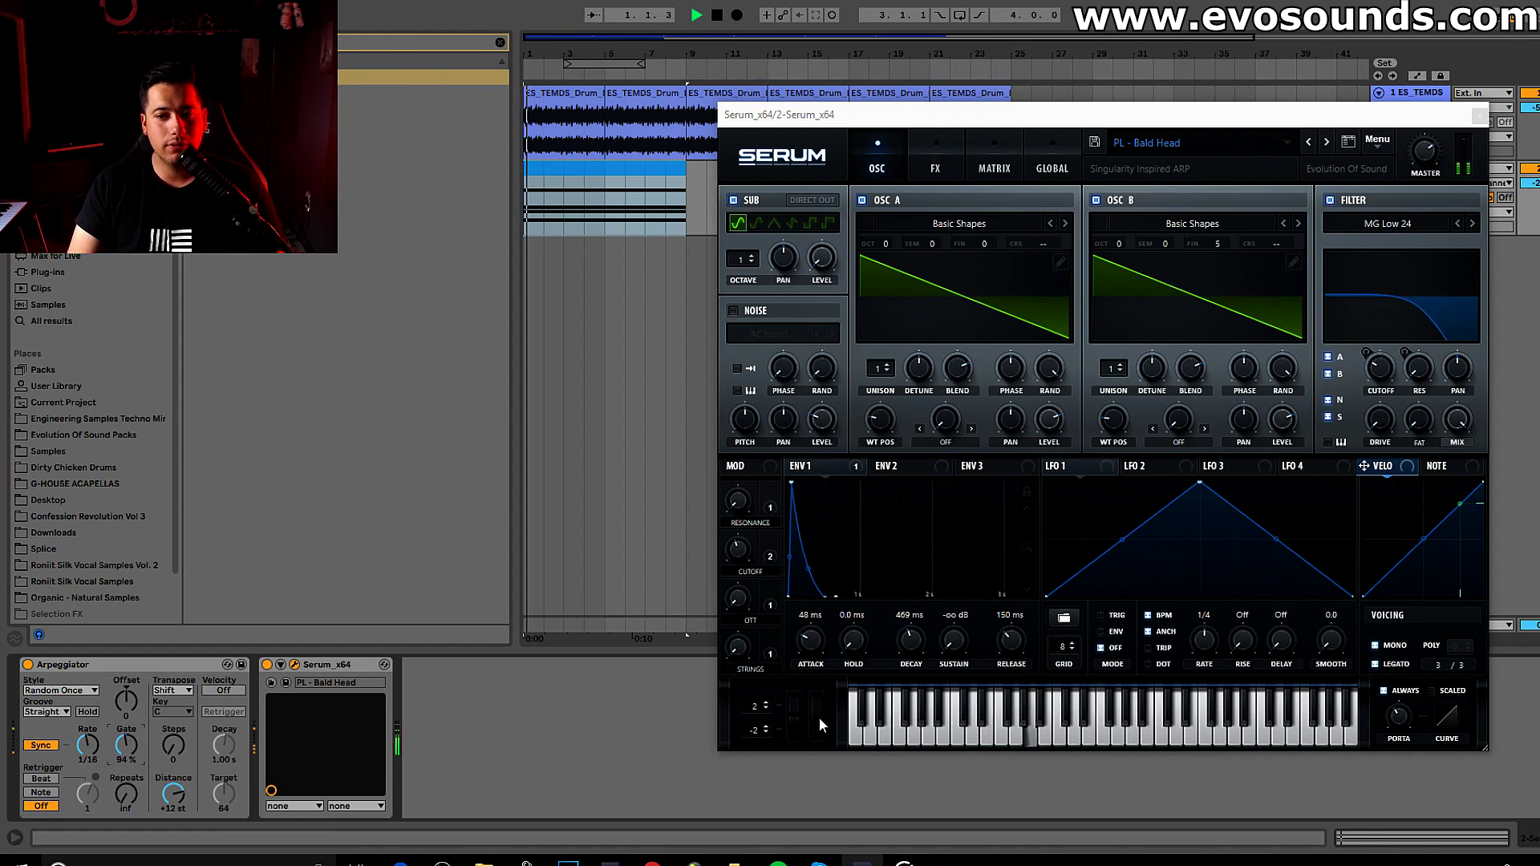
{"action": "mouse_move", "coordinate": [1374, 725]}
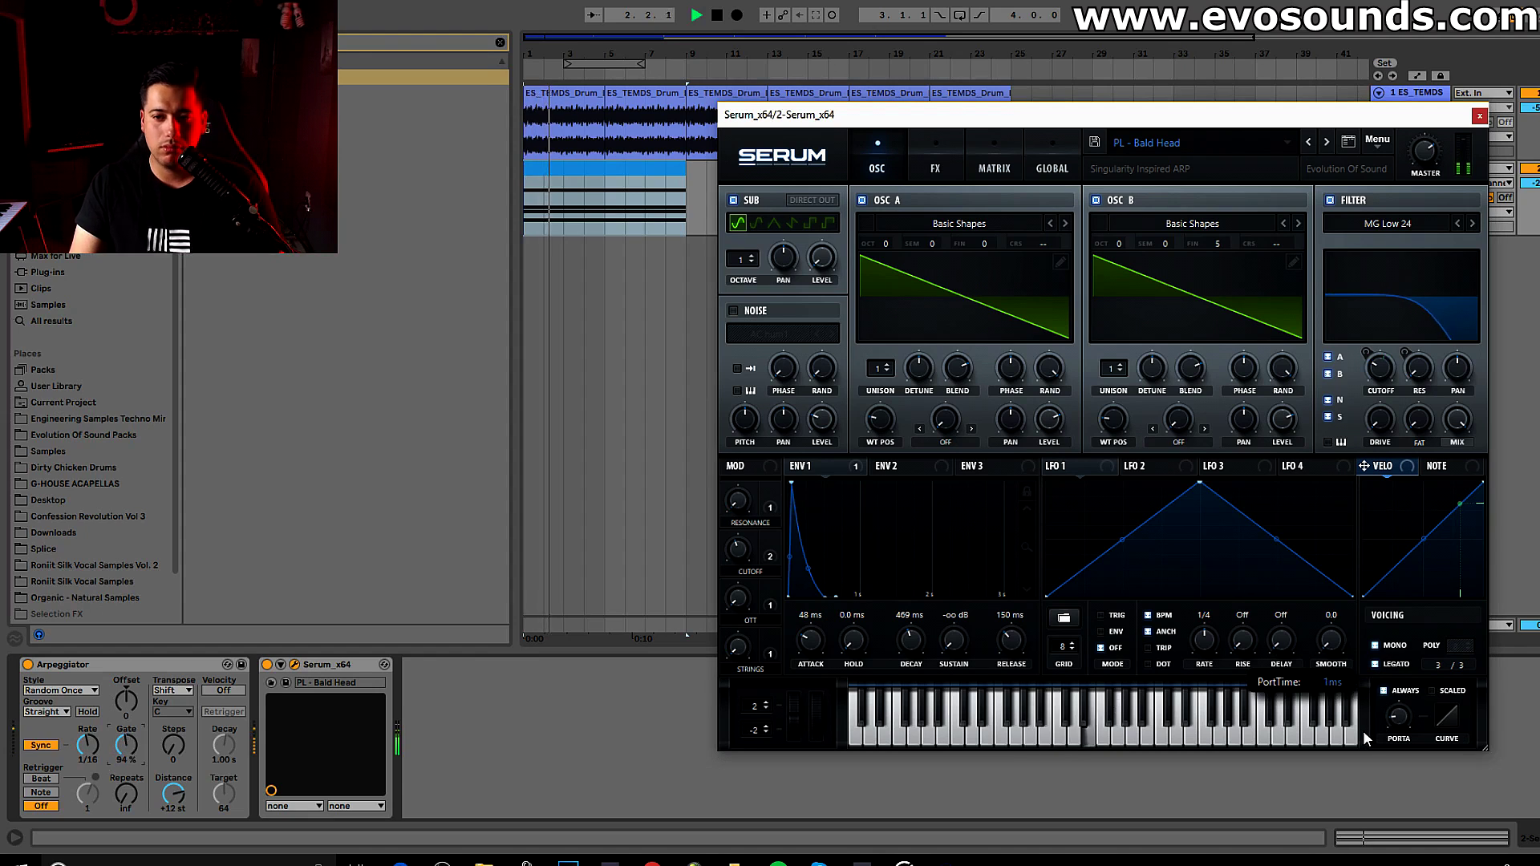
{"action": "left_click", "coordinate": [1385, 692]}
{"action": "key", "text": "space"}
- Set the Arpeggiator's Gate to 47 %, then close the Serum window while auditioning the clip
{"action": "left_click_drag", "start_coordinate": [125, 745], "coordinate": [128, 763]}
{"action": "key", "text": "space"}
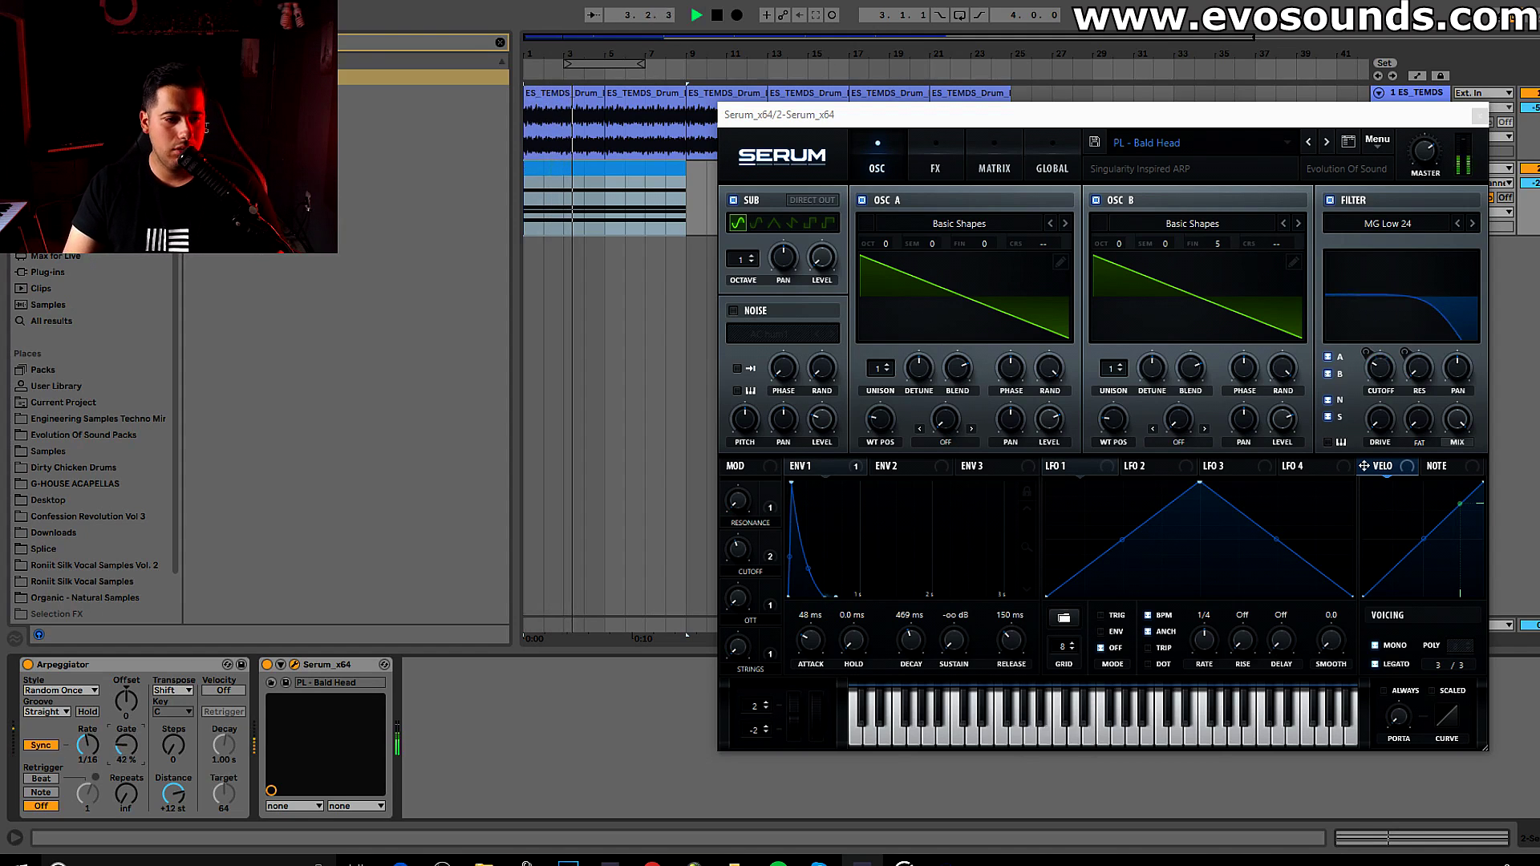
{"action": "left_click_drag", "start_coordinate": [128, 746], "coordinate": [129, 738]}
{"action": "key", "text": "space"}
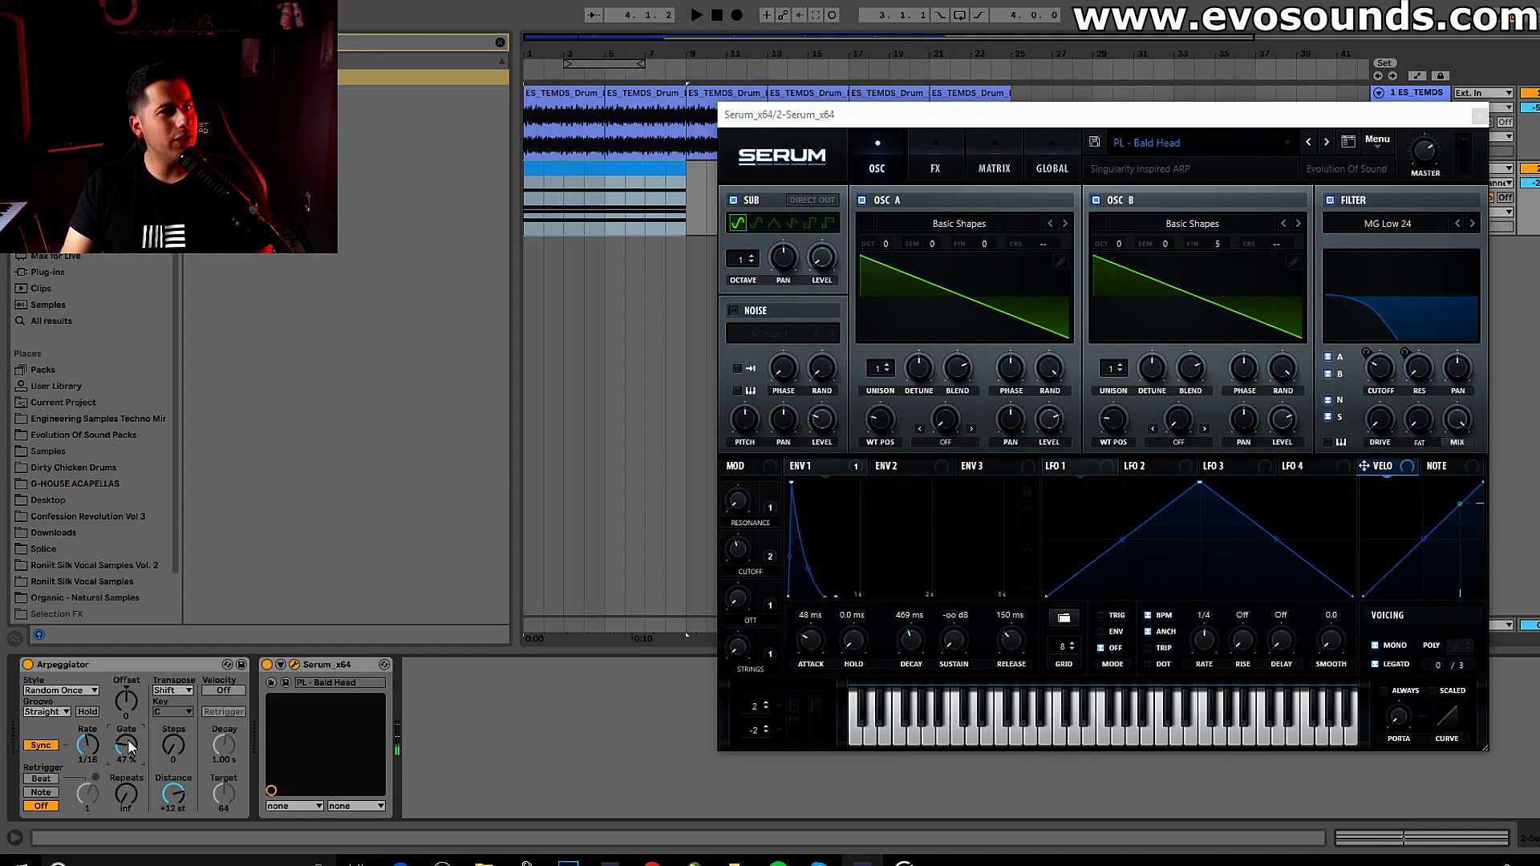
{"action": "key", "text": "space"}
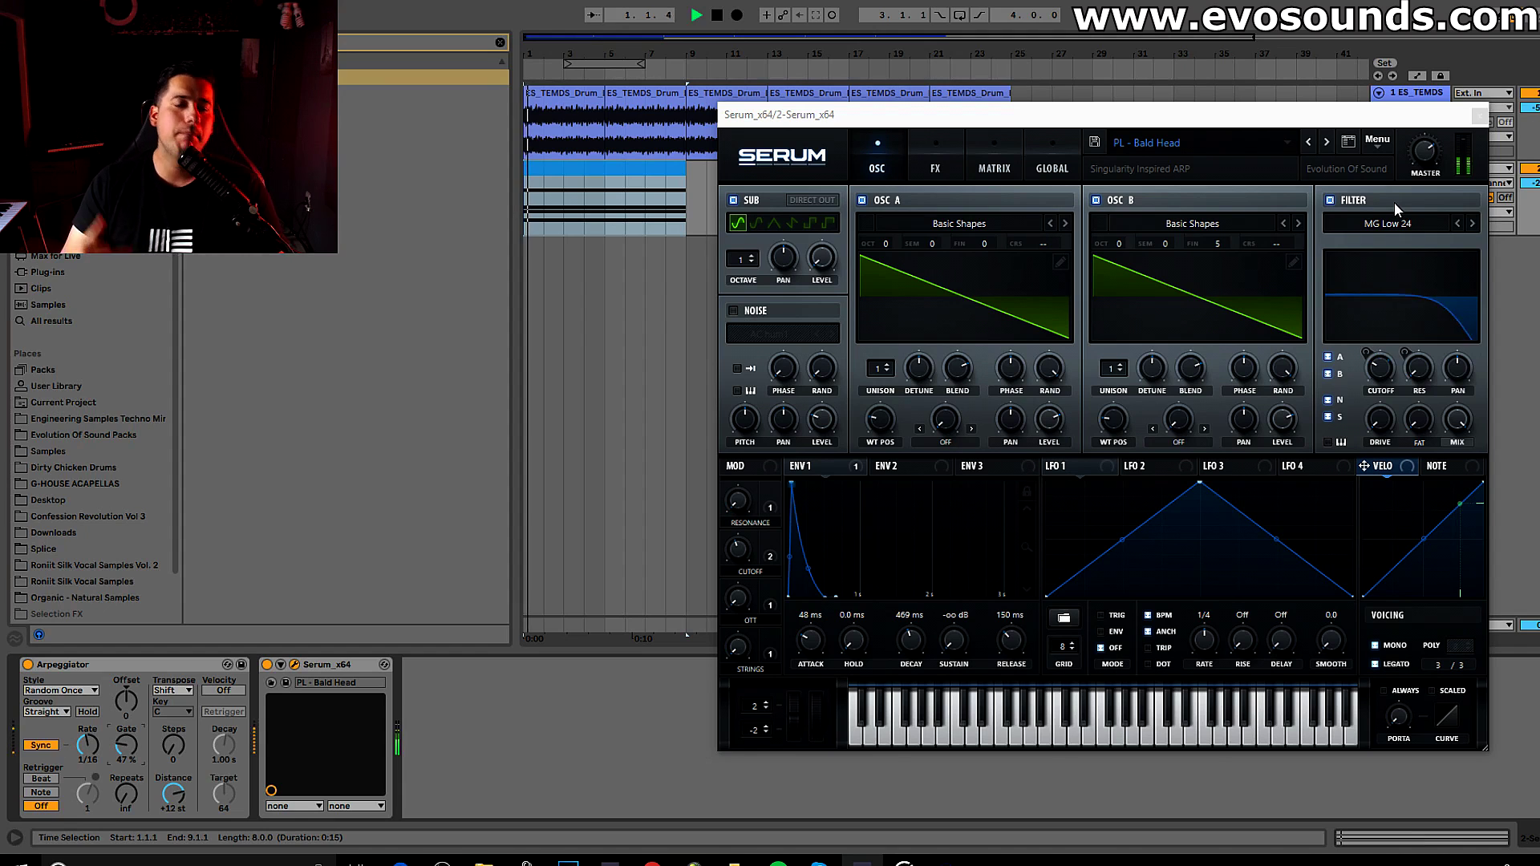
{"action": "left_click", "coordinate": [1480, 116]}
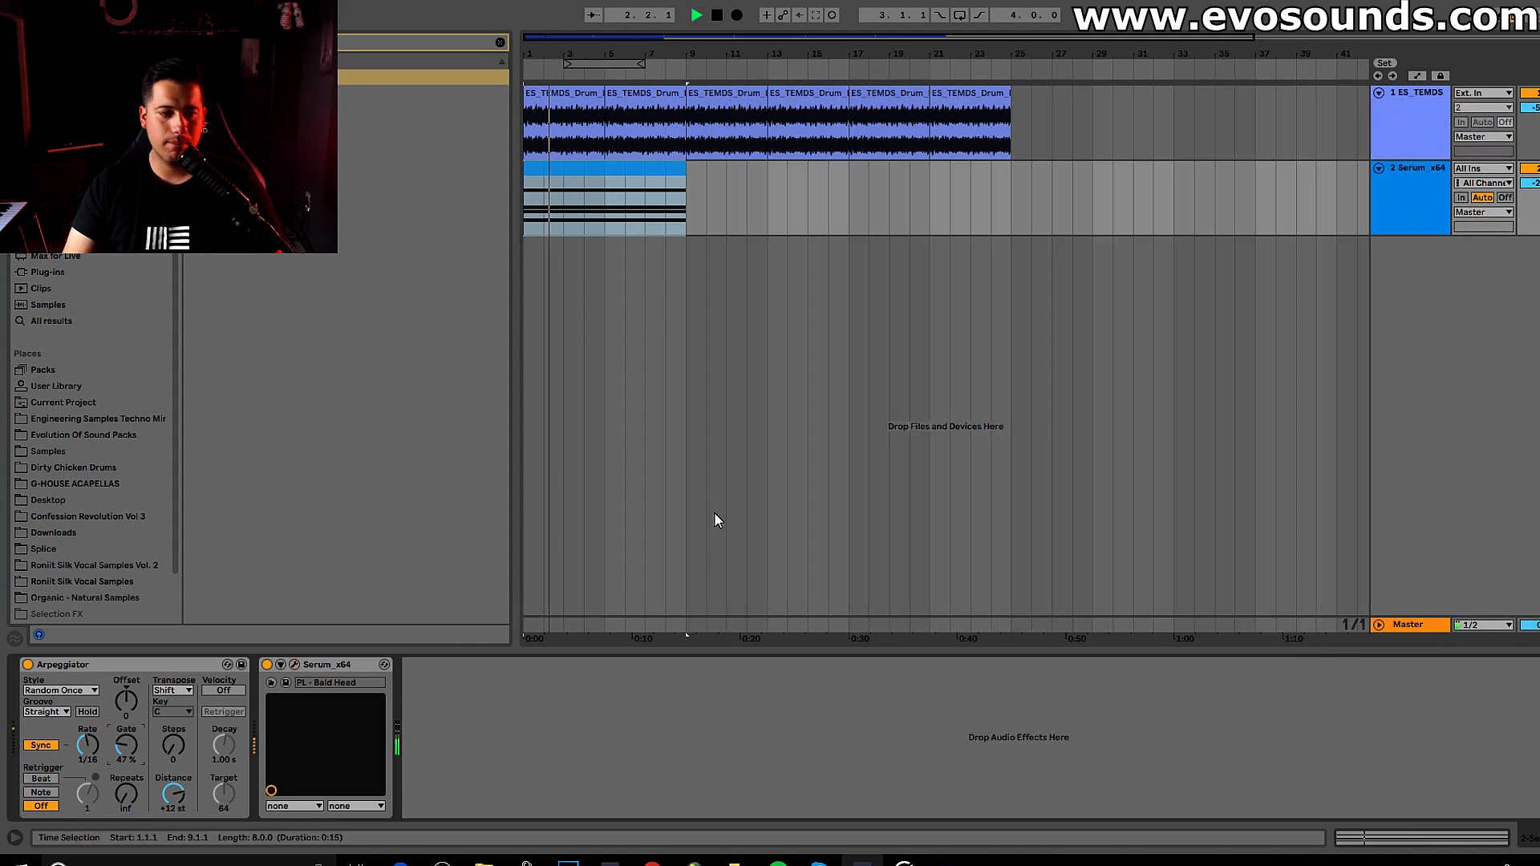
{"action": "key", "text": "space"}
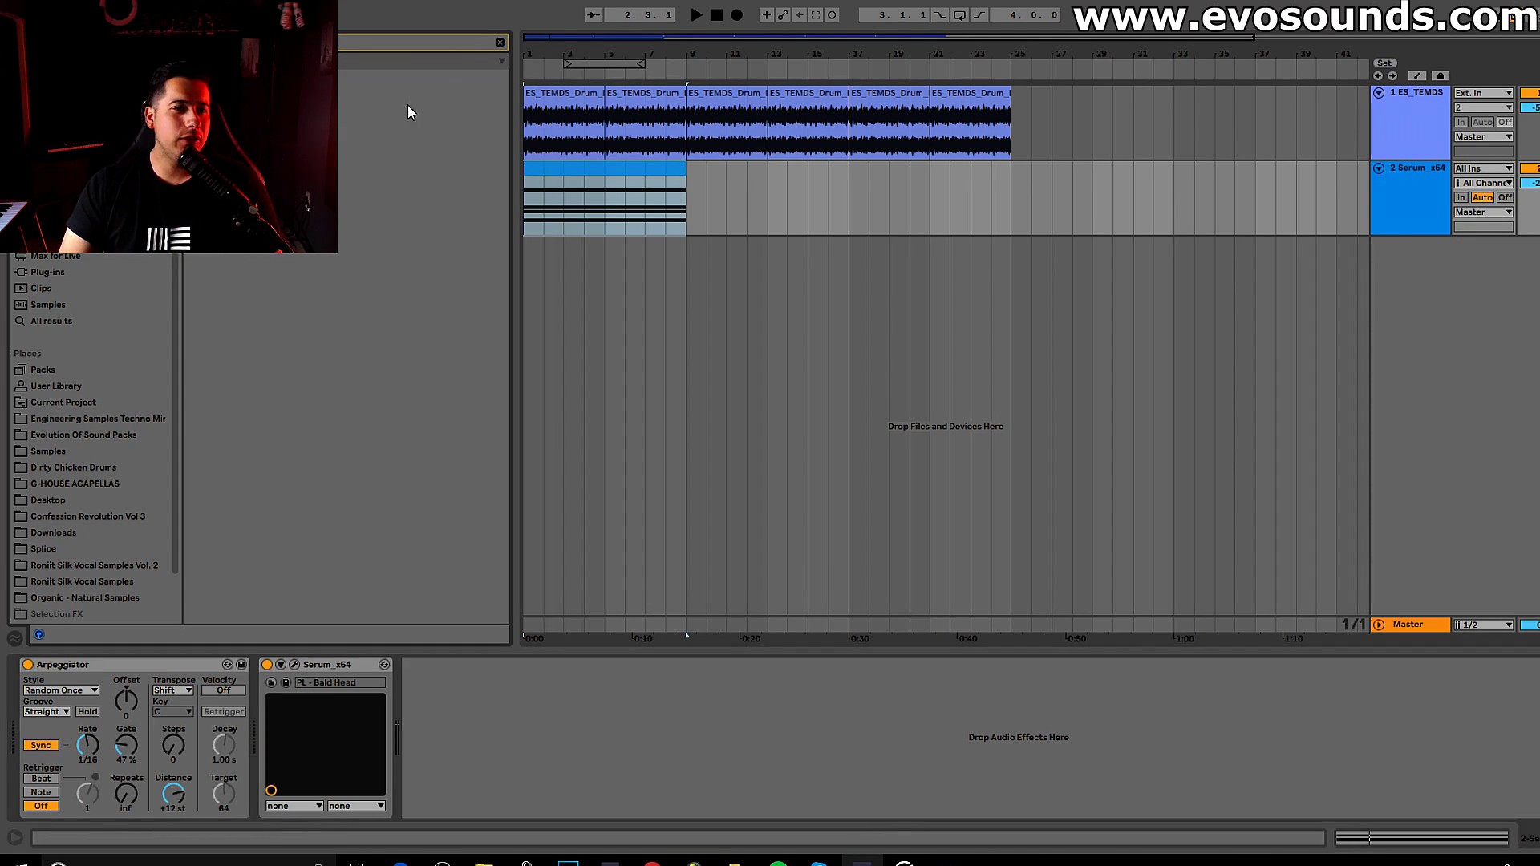
- Add an EQ Eight after Serum and change its band 2 to a low-cut filter
{"action": "left_click", "coordinate": [497, 41]}
{"action": "left_click_drag", "start_coordinate": [265, 109], "coordinate": [538, 762]}
{"action": "left_click", "coordinate": [508, 797]}
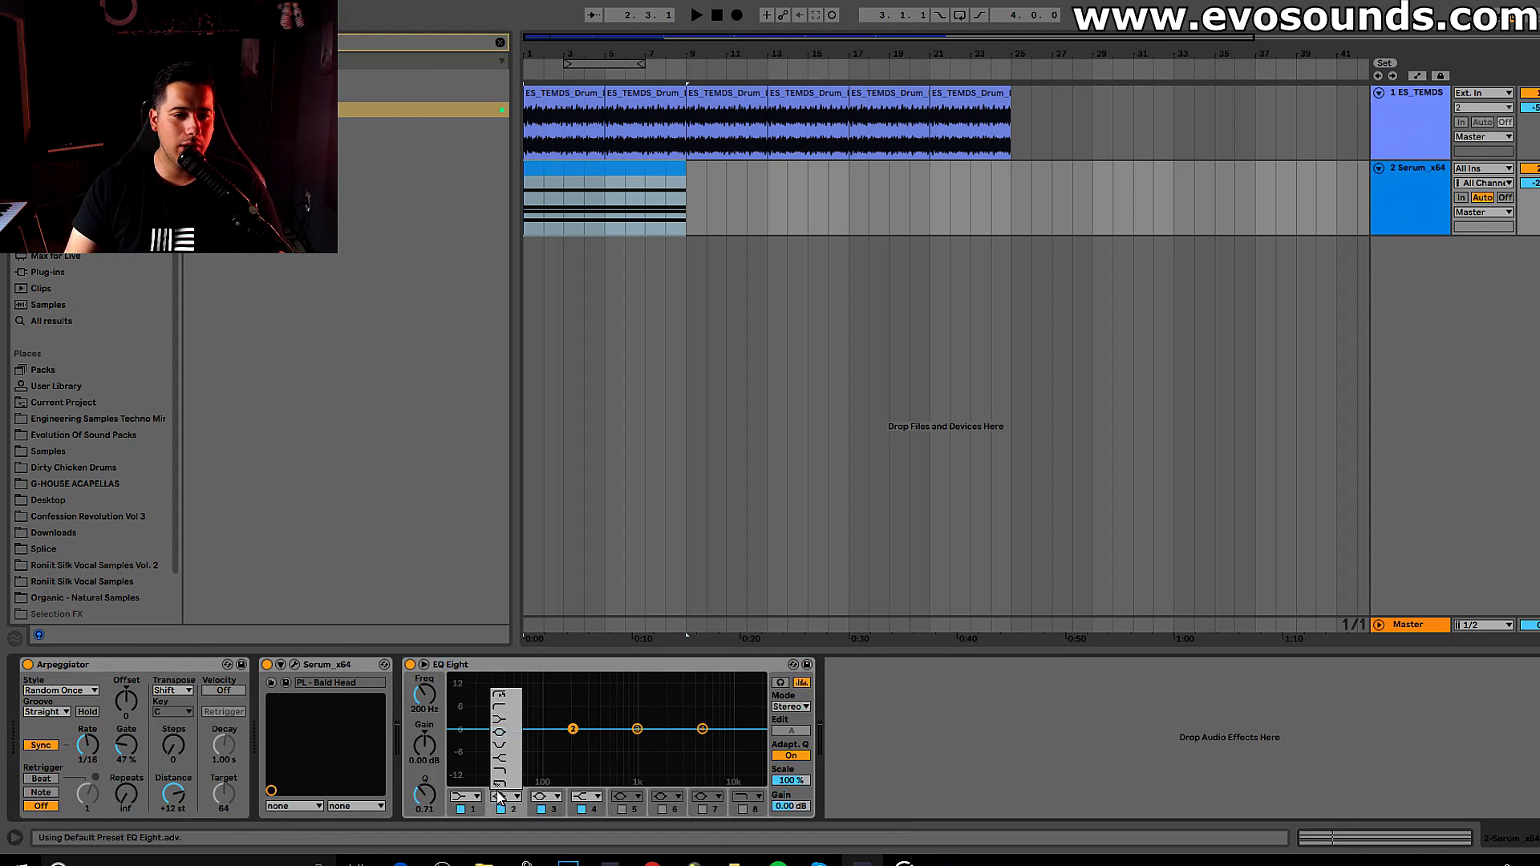
{"action": "left_click", "coordinate": [507, 695]}
{"action": "mouse_move", "coordinate": [573, 728]}
{"action": "left_mouse_down"}
{"action": "mouse_move", "coordinate": [565, 741]}
{"action": "mouse_move", "coordinate": [579, 737]}
{"action": "left_mouse_up"}
- Enable band 8 of the EQ Eight as a high cut at 1.98 kHz during playback
{"action": "key", "text": "space"}
{"action": "left_click", "coordinate": [743, 810]}
{"action": "left_click_drag", "start_coordinate": [754, 741], "coordinate": [633, 734]}
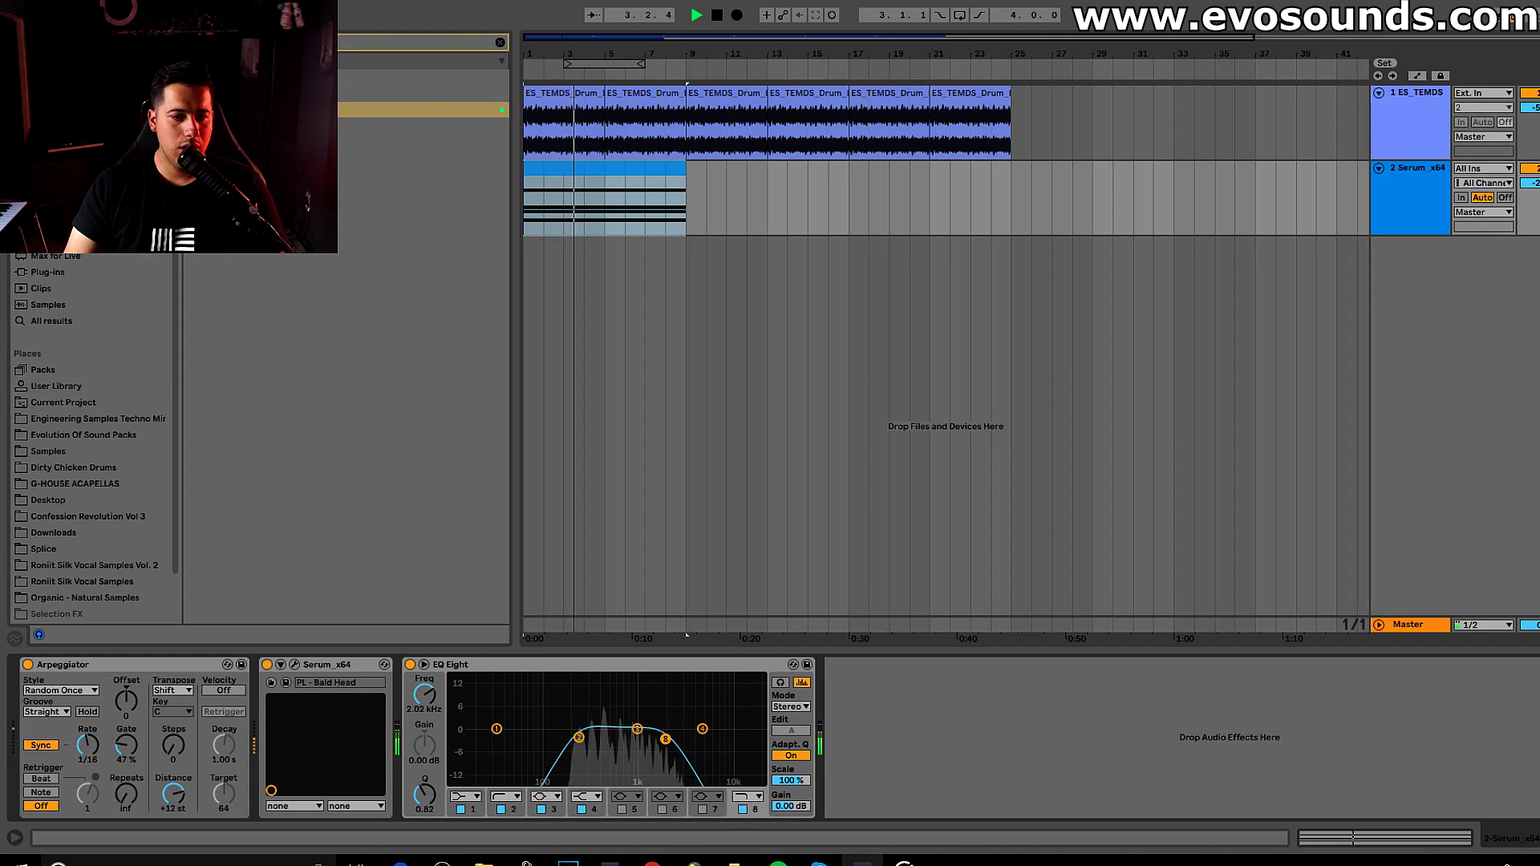
{"action": "key", "text": "space"}
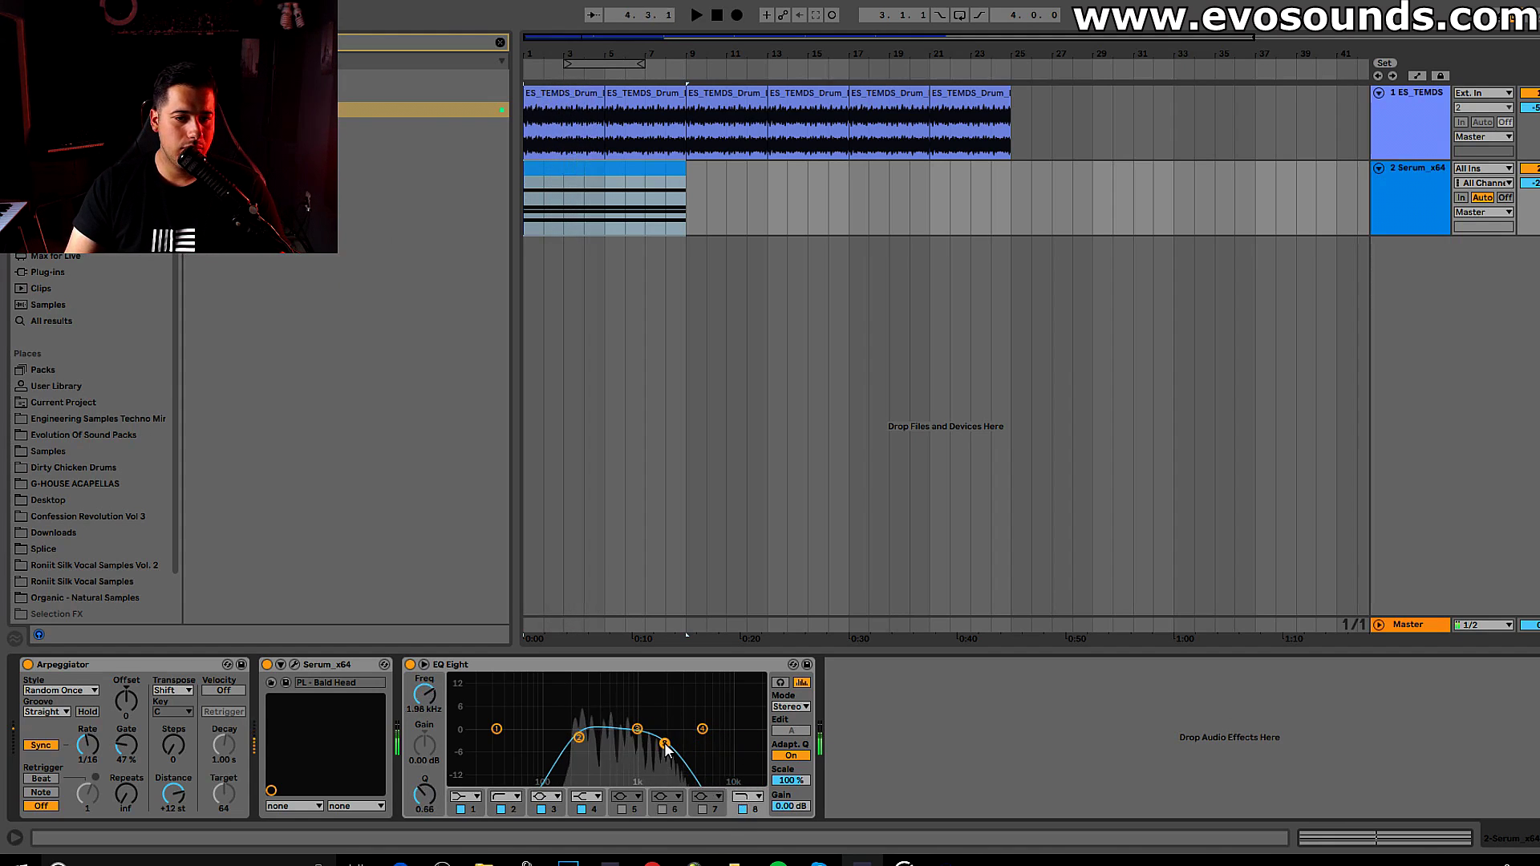
- Lower the EQ Eight's band 2 low cut to 56.2 Hz with a Q of 0.41 and replay the clip
{"action": "left_click_drag", "start_coordinate": [579, 737], "coordinate": [522, 752]}
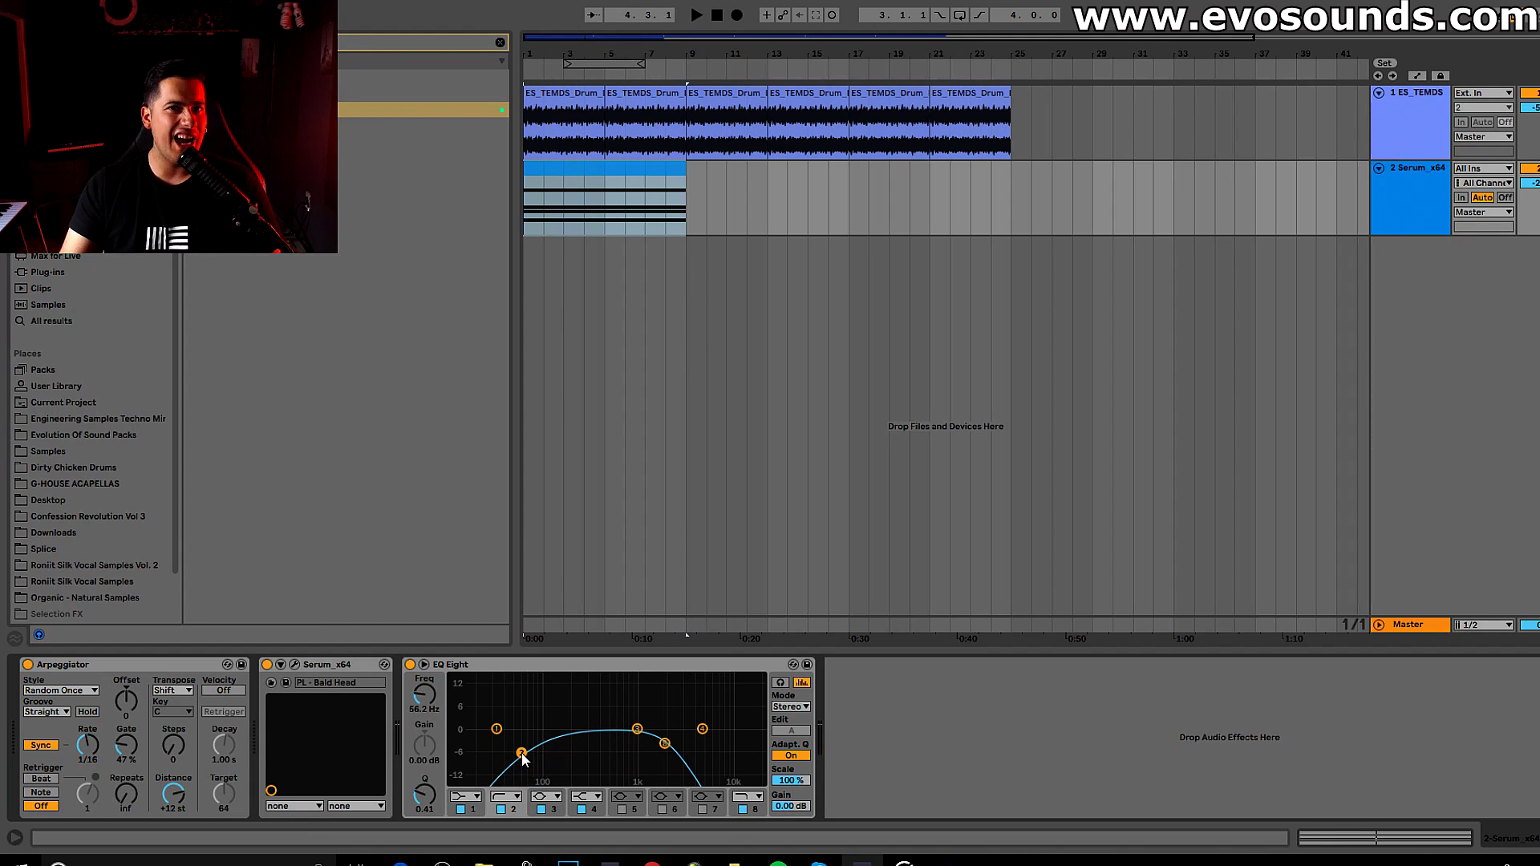
{"action": "key", "text": "space"}
{"action": "key", "text": "space"}
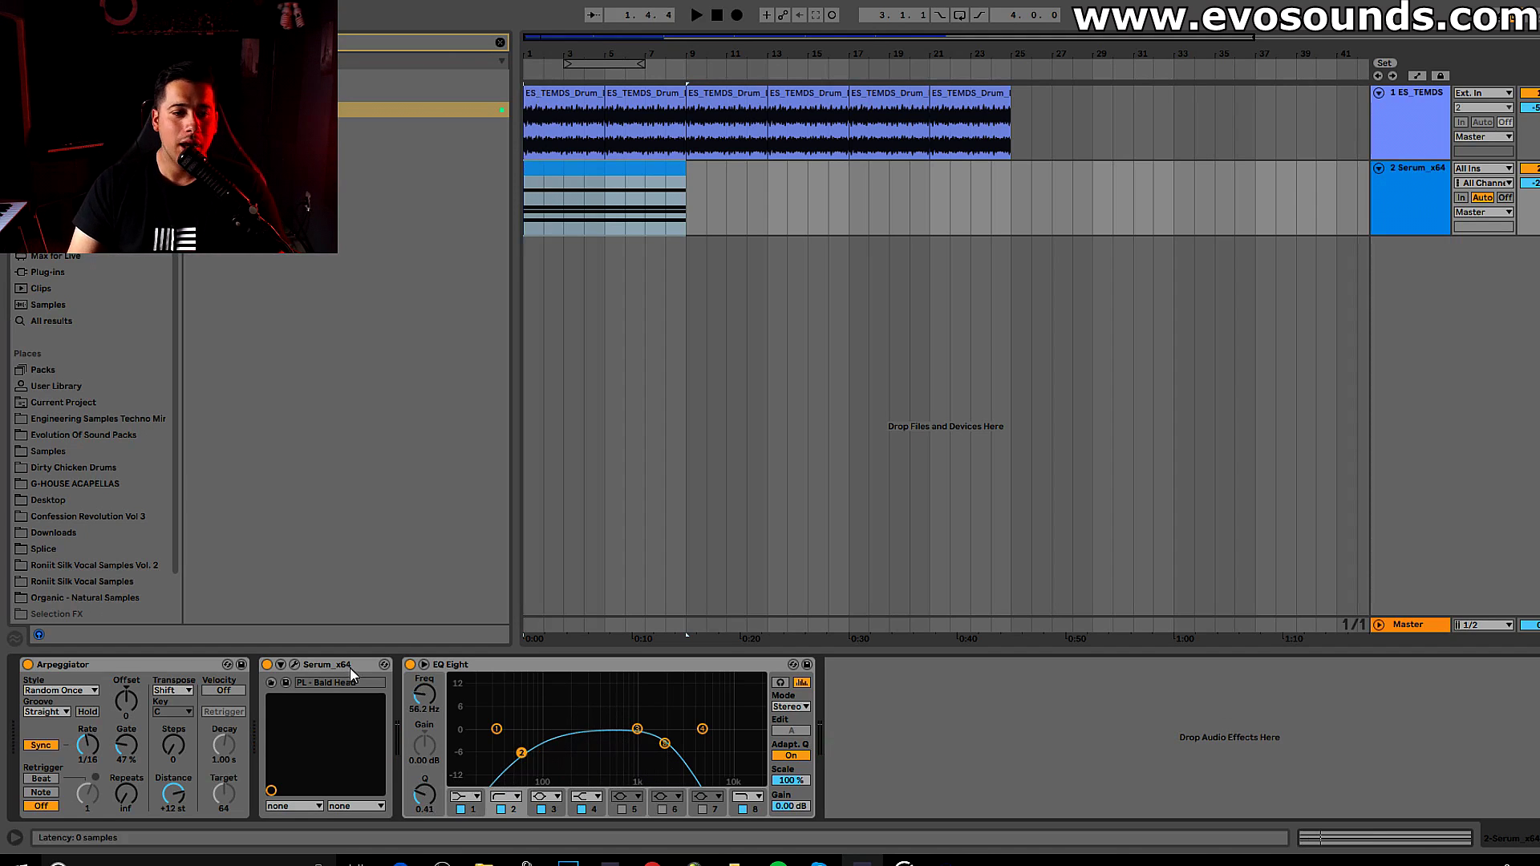
- Switch to the Session View mixer and insert return tracks A and B
{"action": "key", "text": "Tab"}
{"action": "right_click", "coordinate": [1481, 45]}
{"action": "left_click", "coordinate": [1413, 73]}
{"action": "right_click", "coordinate": [1288, 109]}
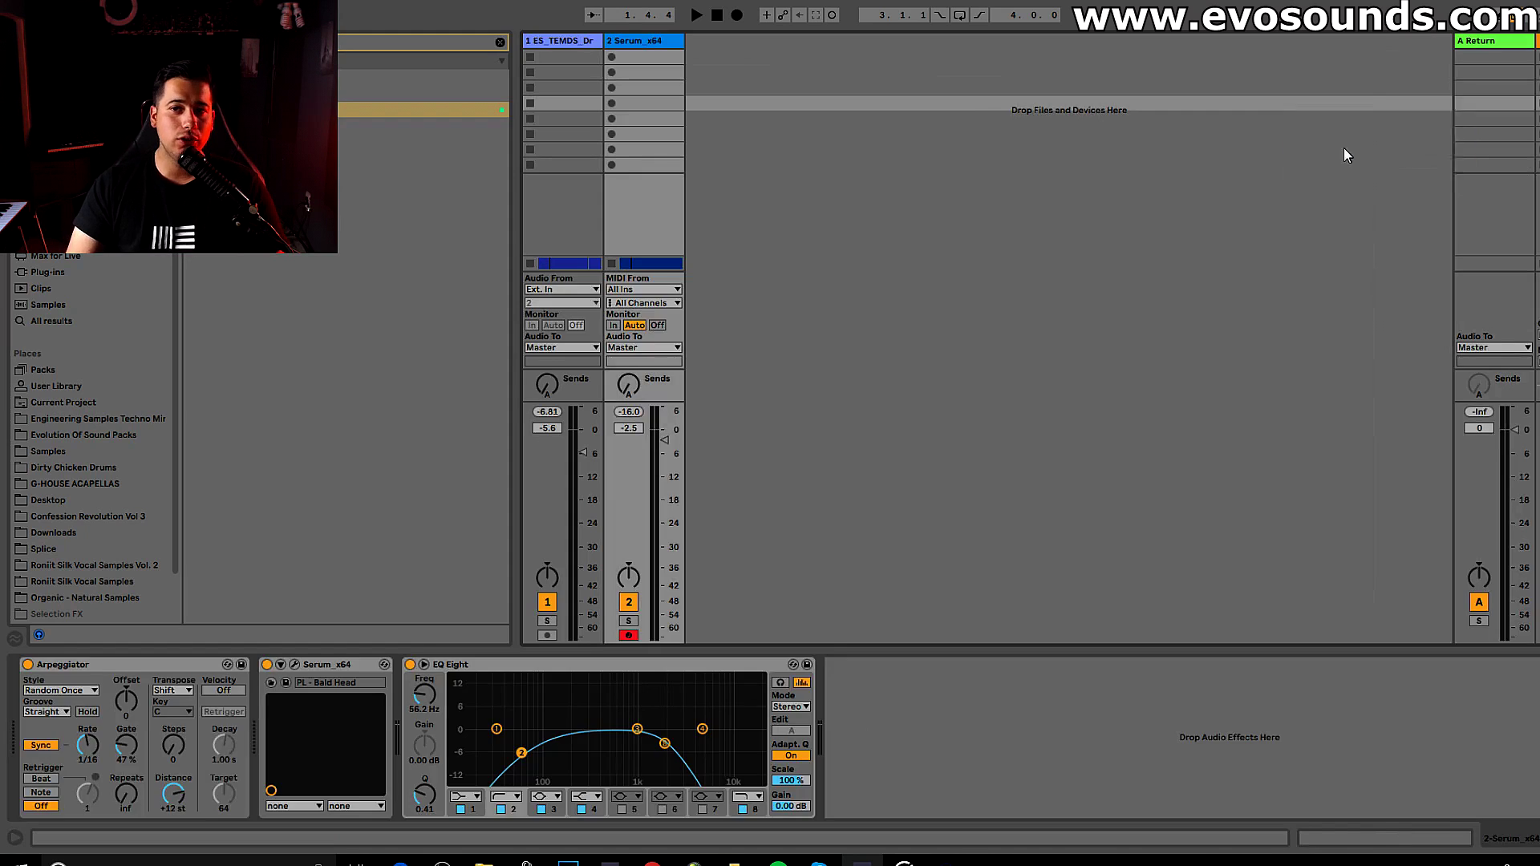
{"action": "left_click", "coordinate": [1340, 143]}
- Rename return track A as reverb and return track B as delay
{"action": "key", "text": "ctrl+r"}
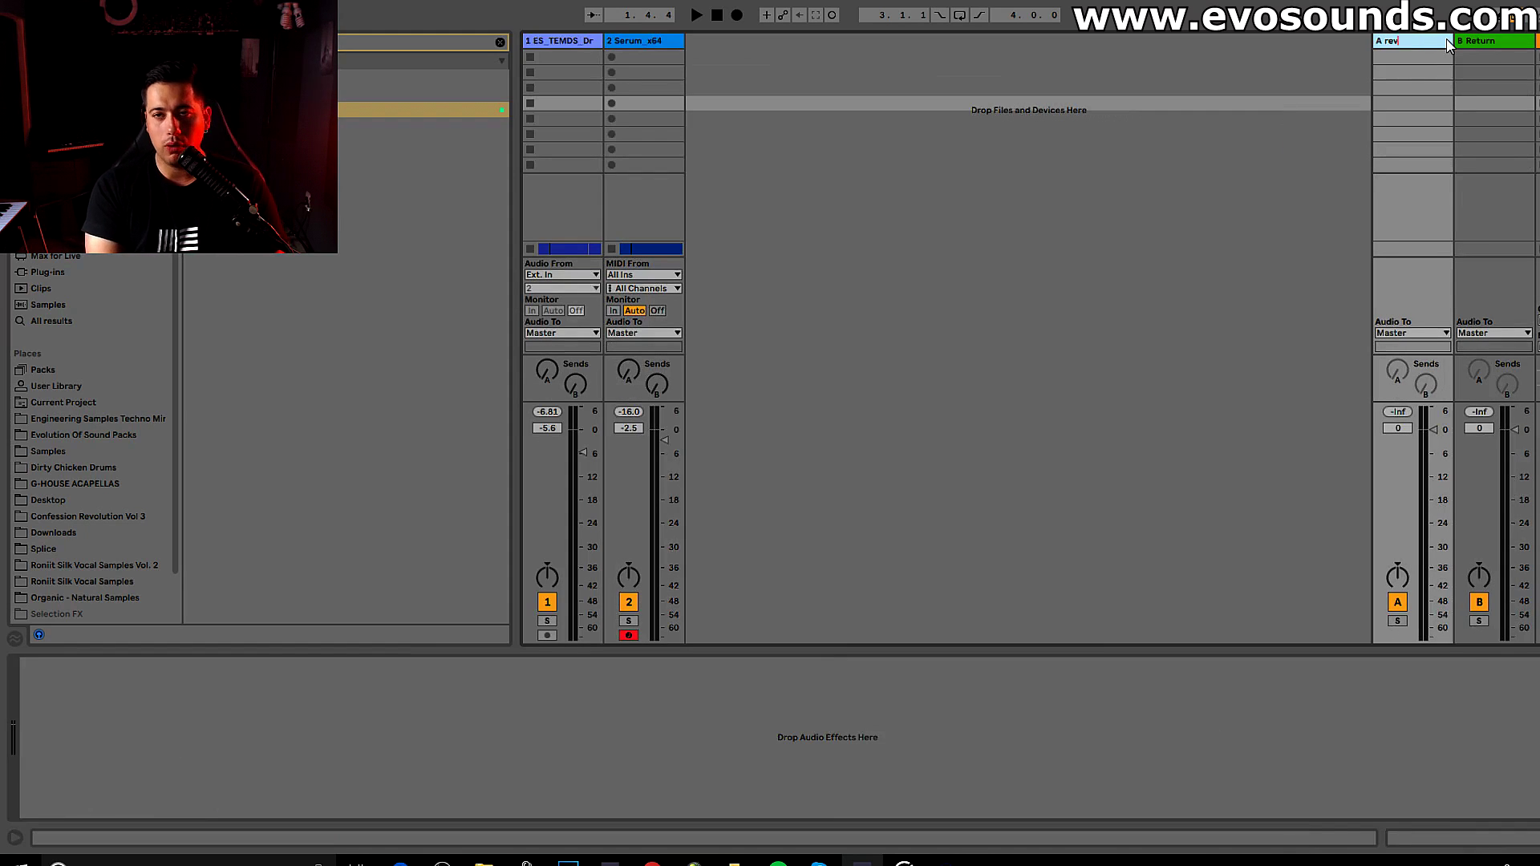
{"action": "left_click", "coordinate": [1502, 41]}
{"action": "key", "text": "ctrl+r"}
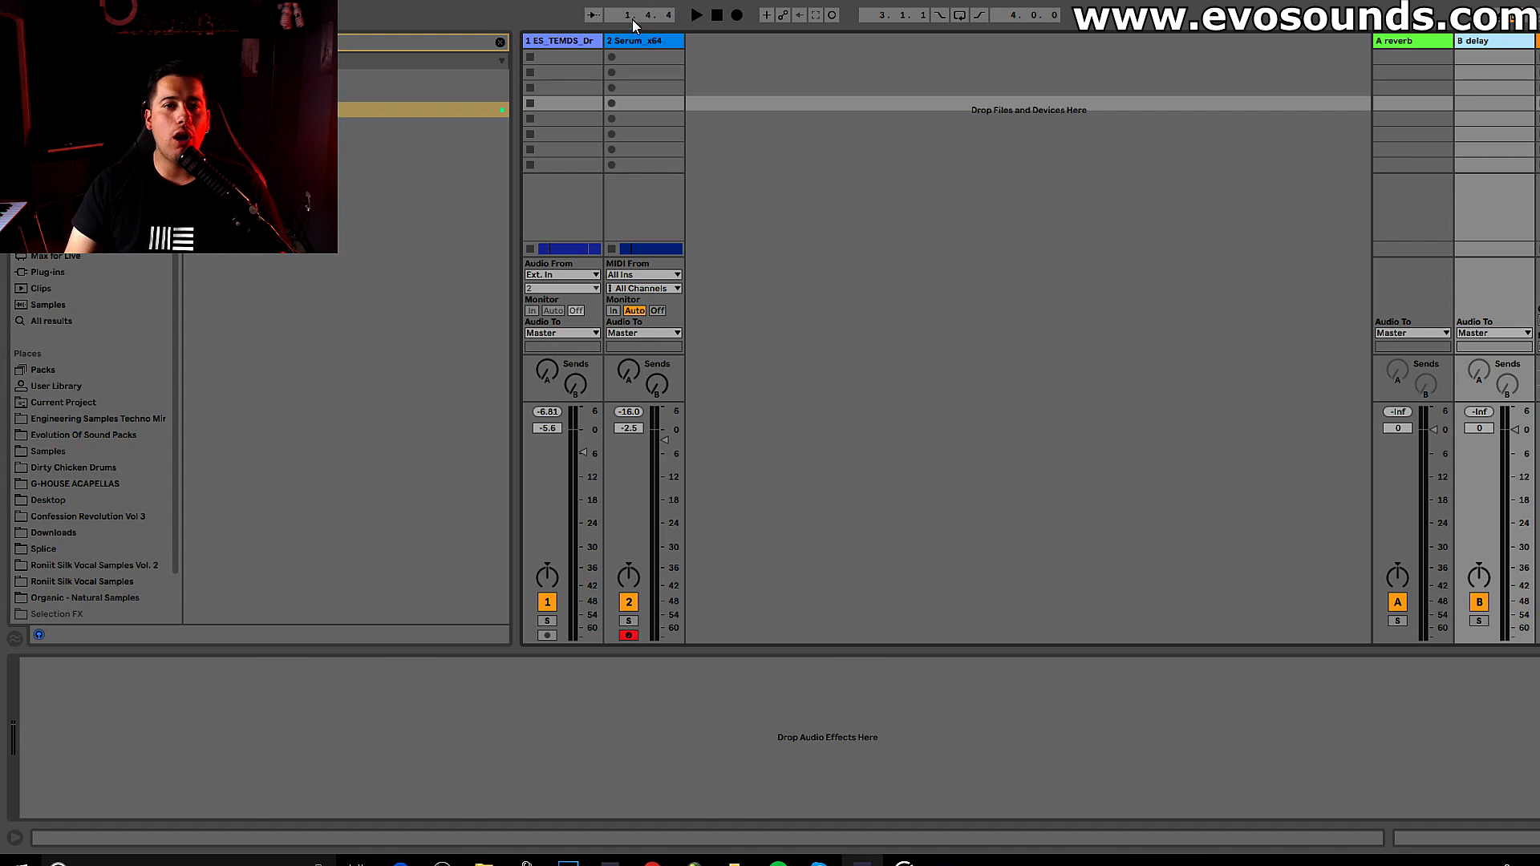
- Switch to the web browser, examine the delay calculator's note times in milliseconds, and return to Ableton Live
{"action": "left_click", "coordinate": [642, 42]}
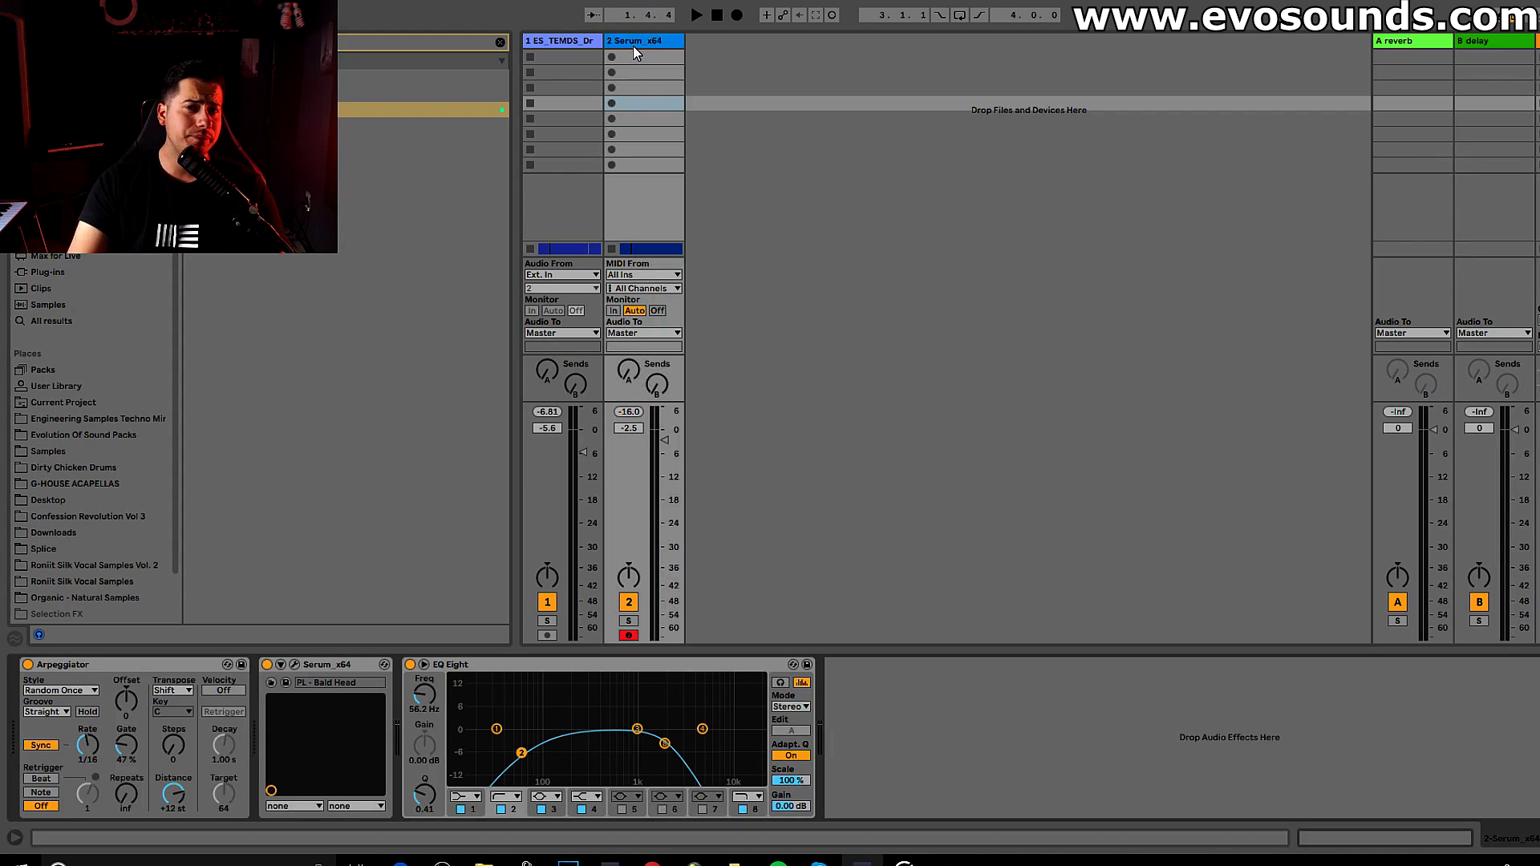
{"action": "key", "text": "alt+Tab"}
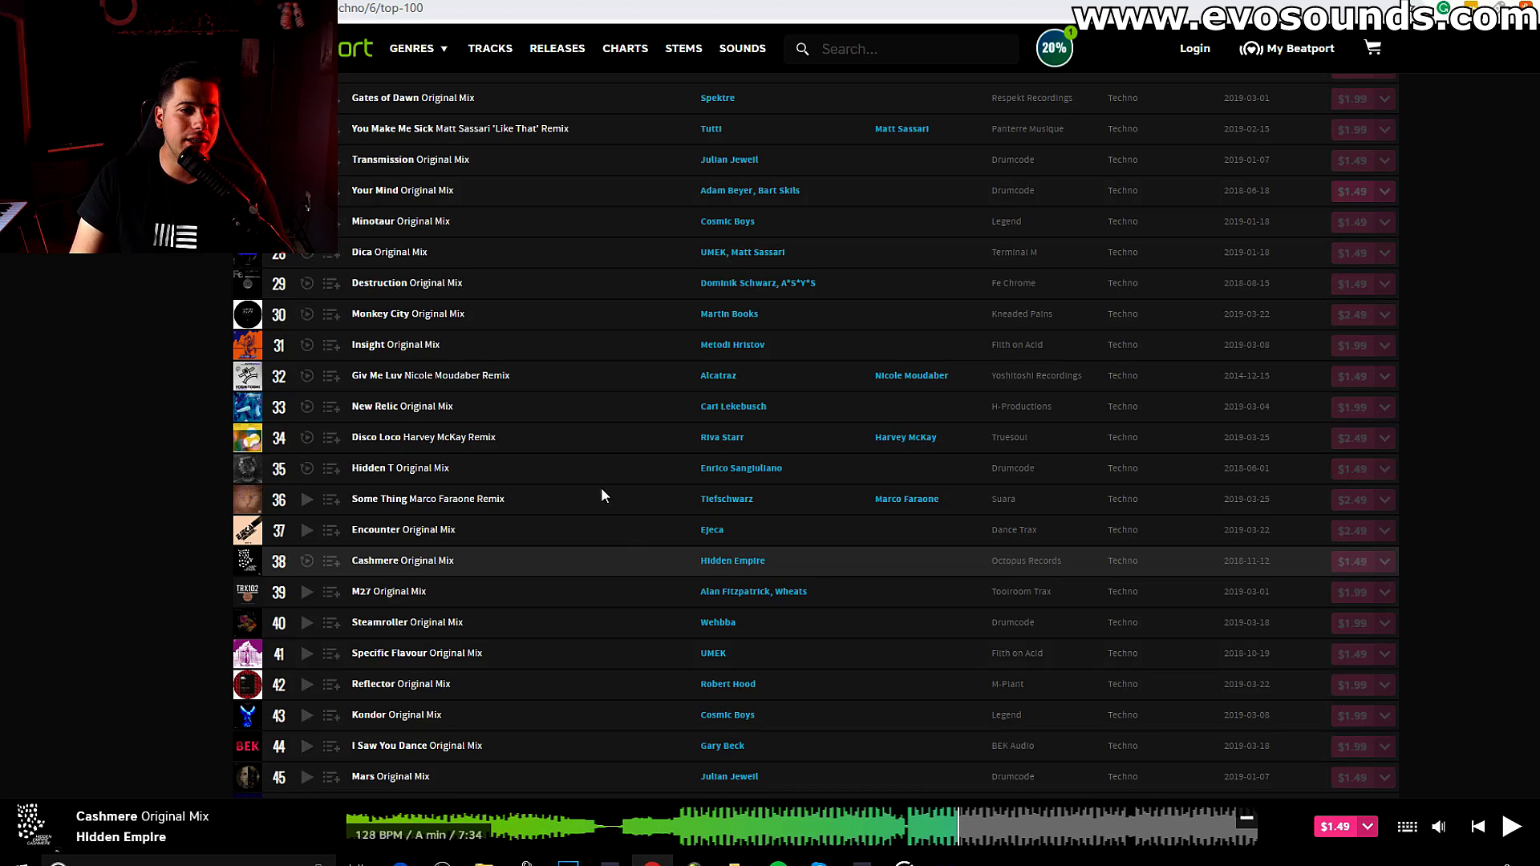
{"action": "key", "text": "ctrl+Tab"}
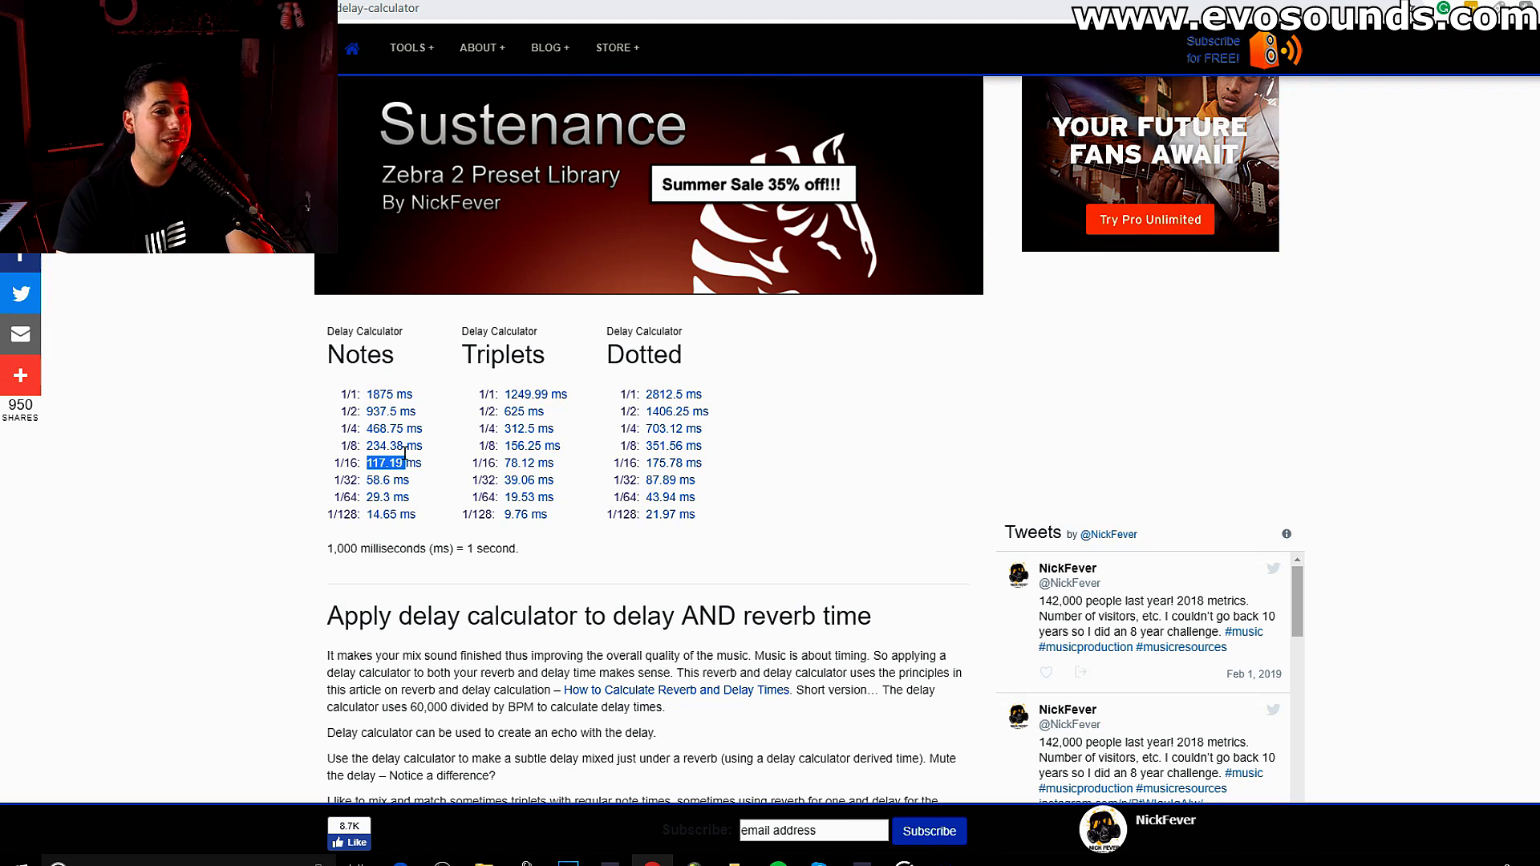
{"action": "left_click_drag", "start_coordinate": [520, 549], "coordinate": [333, 550]}
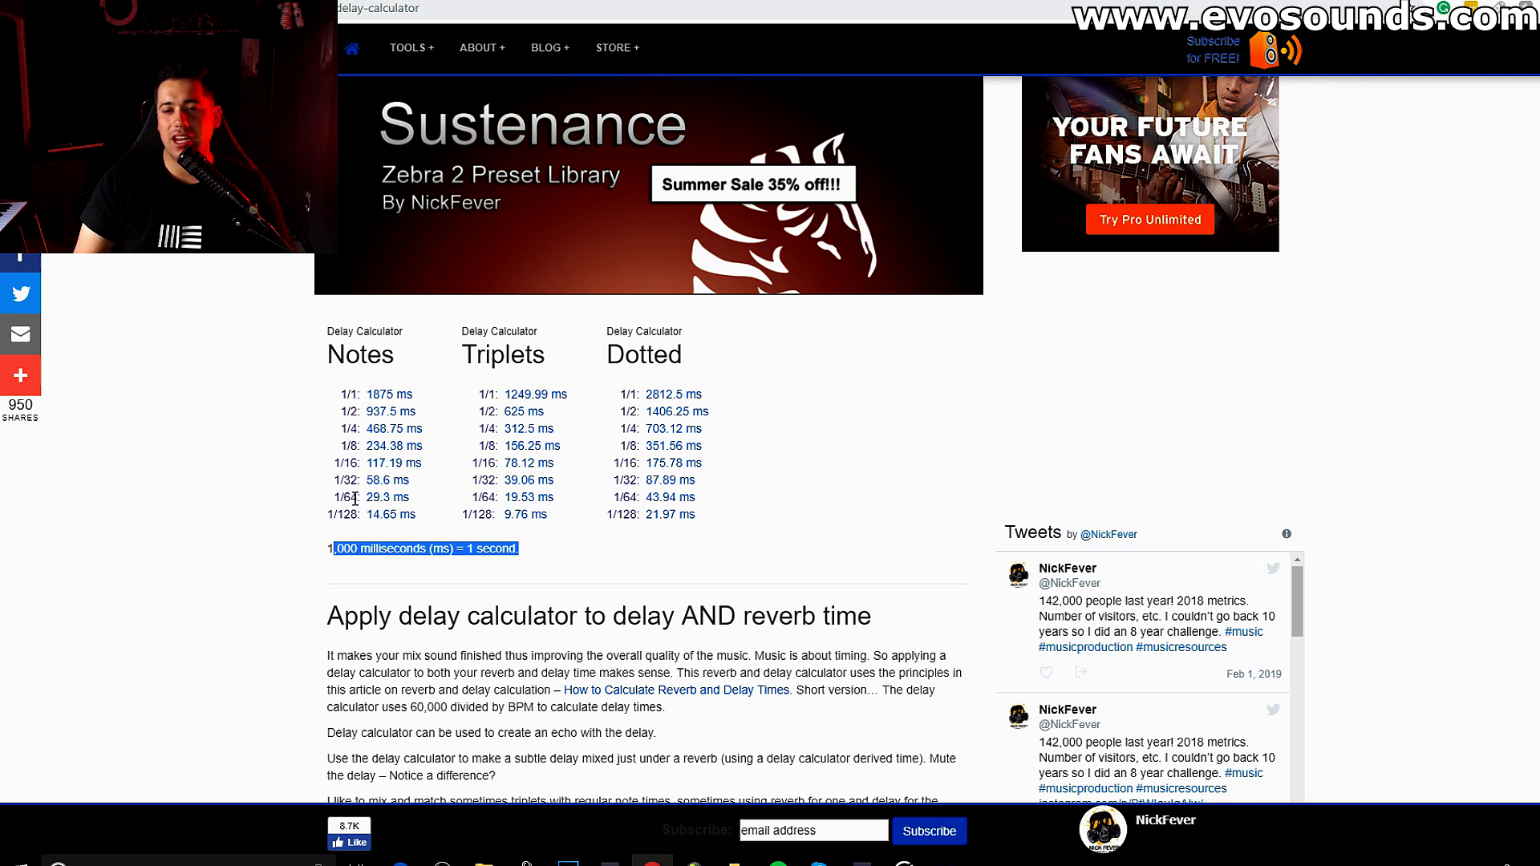
{"action": "key", "text": "alt+Tab"}
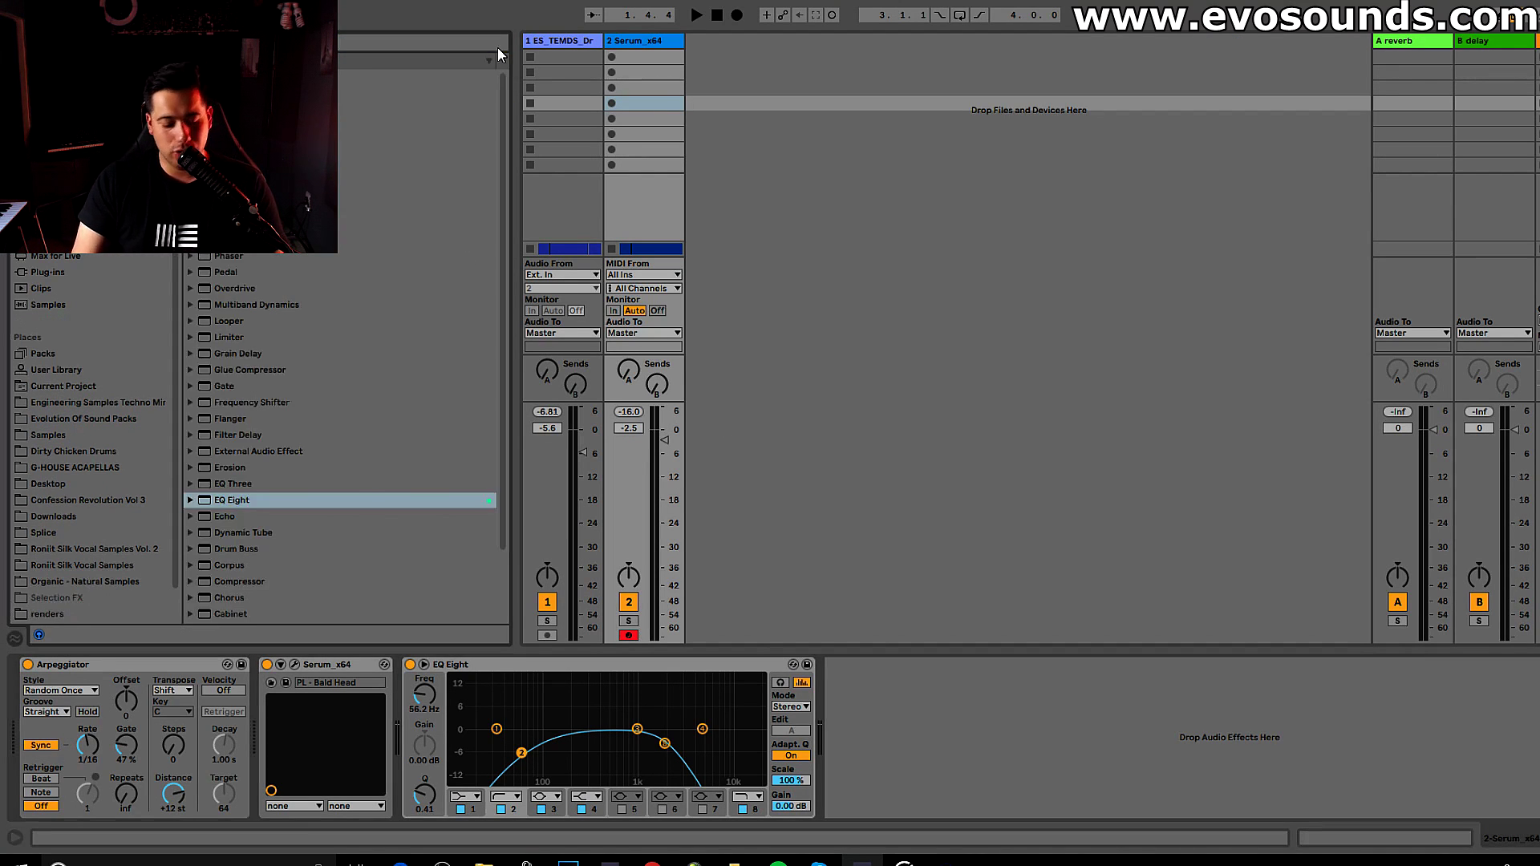
- Add an Echo device to the delay return track and set its Dry/Wet to 100 %
{"action": "left_click", "coordinate": [497, 46]}
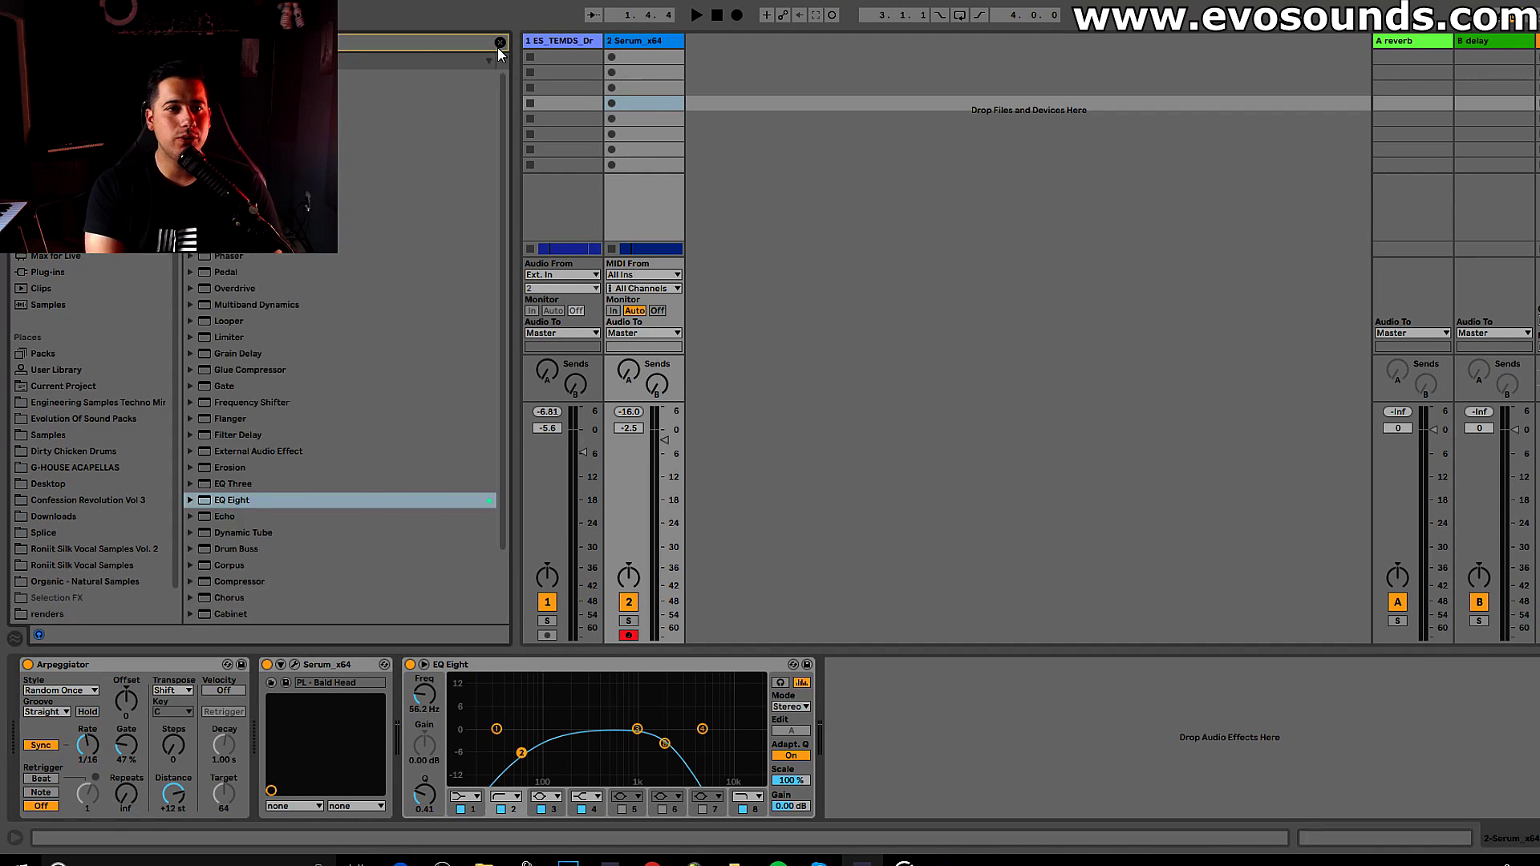
{"action": "left_click", "coordinate": [56, 272]}
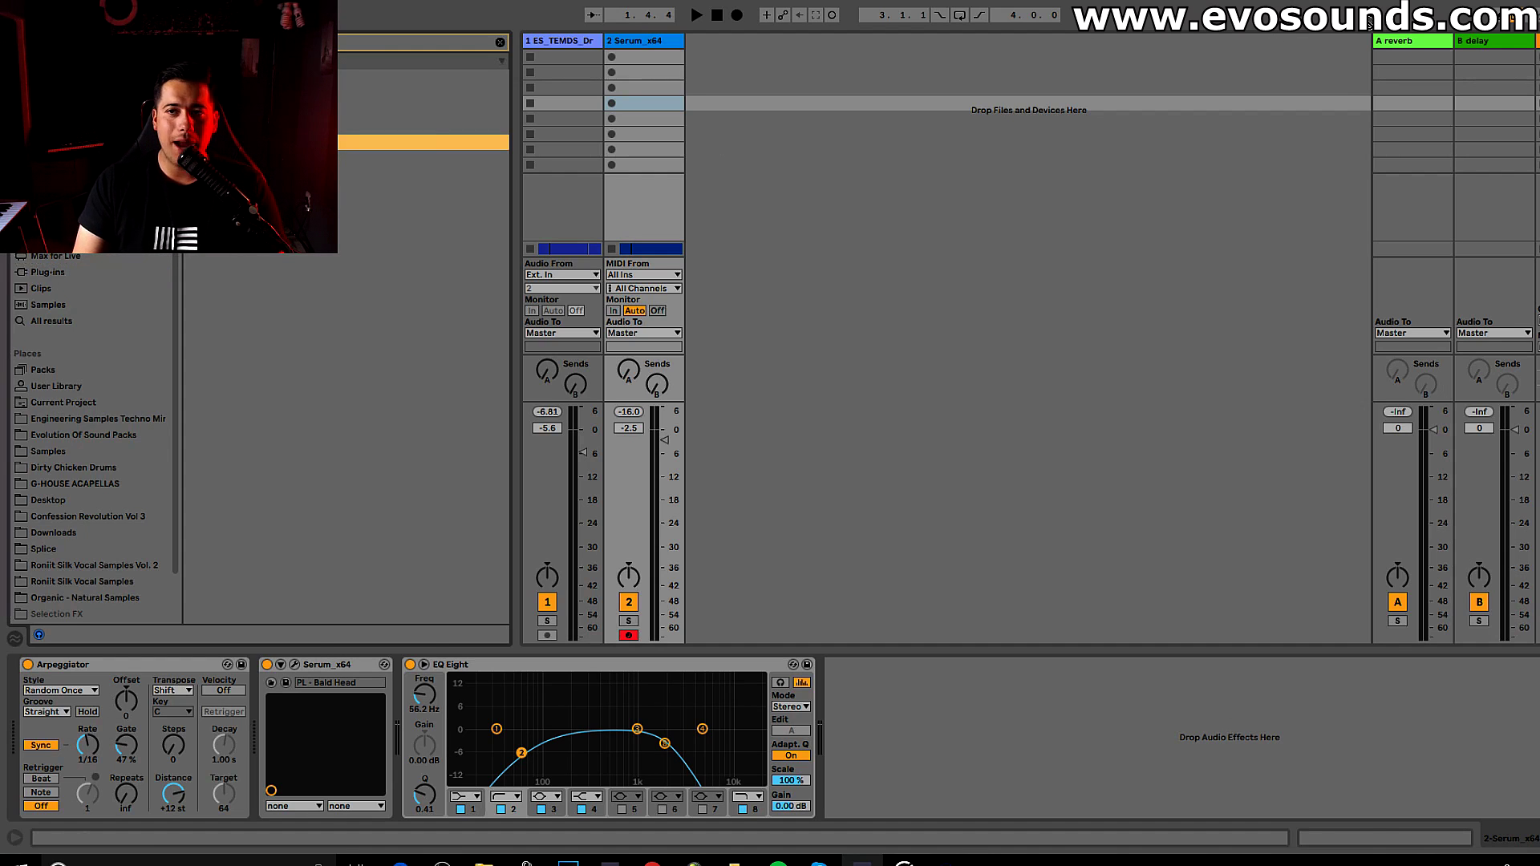
{"action": "left_click", "coordinate": [1481, 43]}
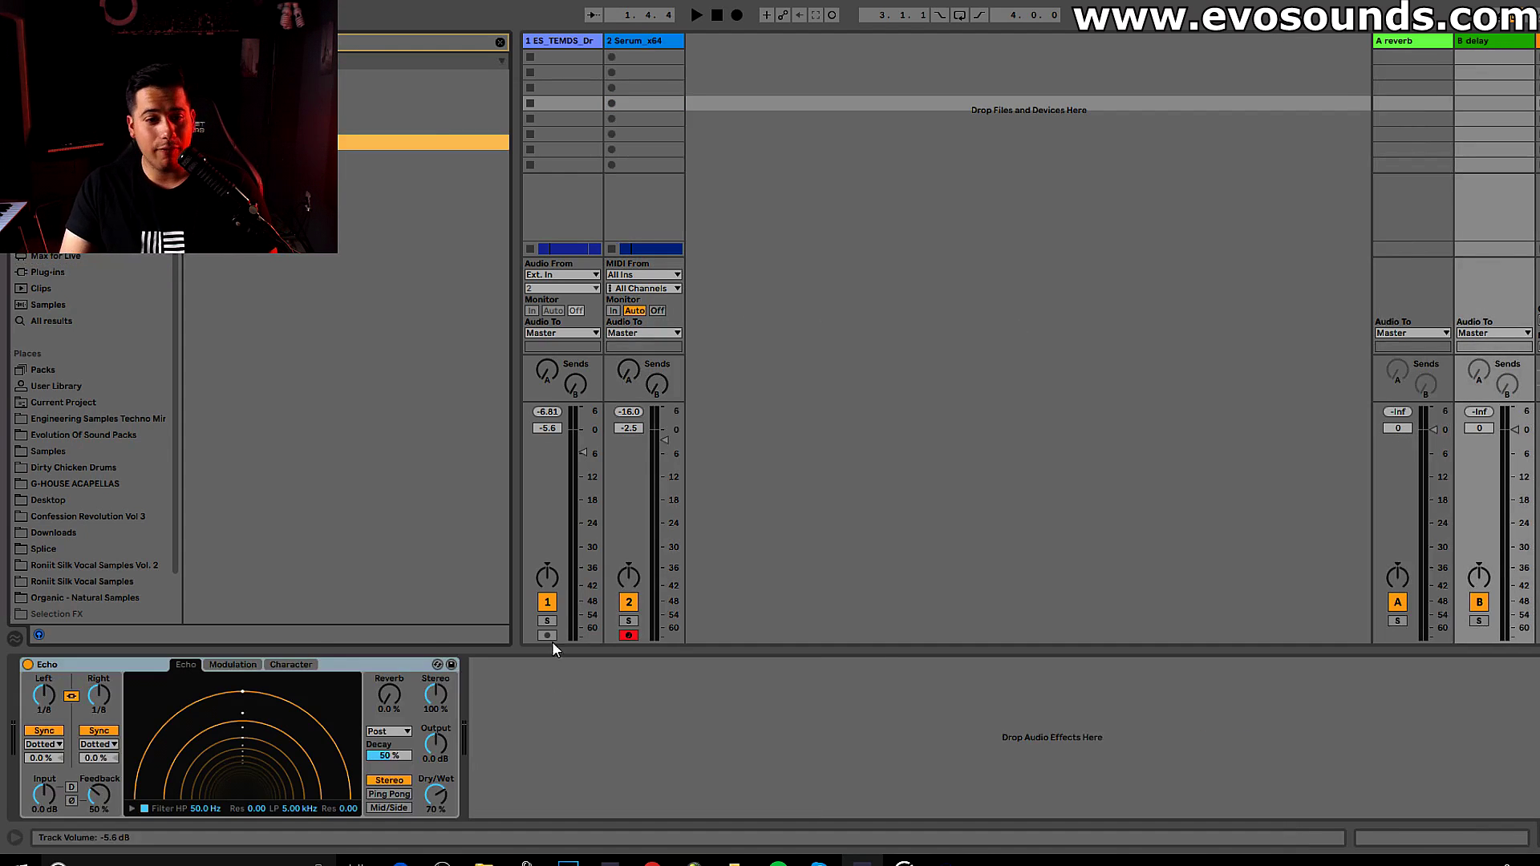
{"action": "left_click_drag", "start_coordinate": [438, 802], "coordinate": [445, 799]}
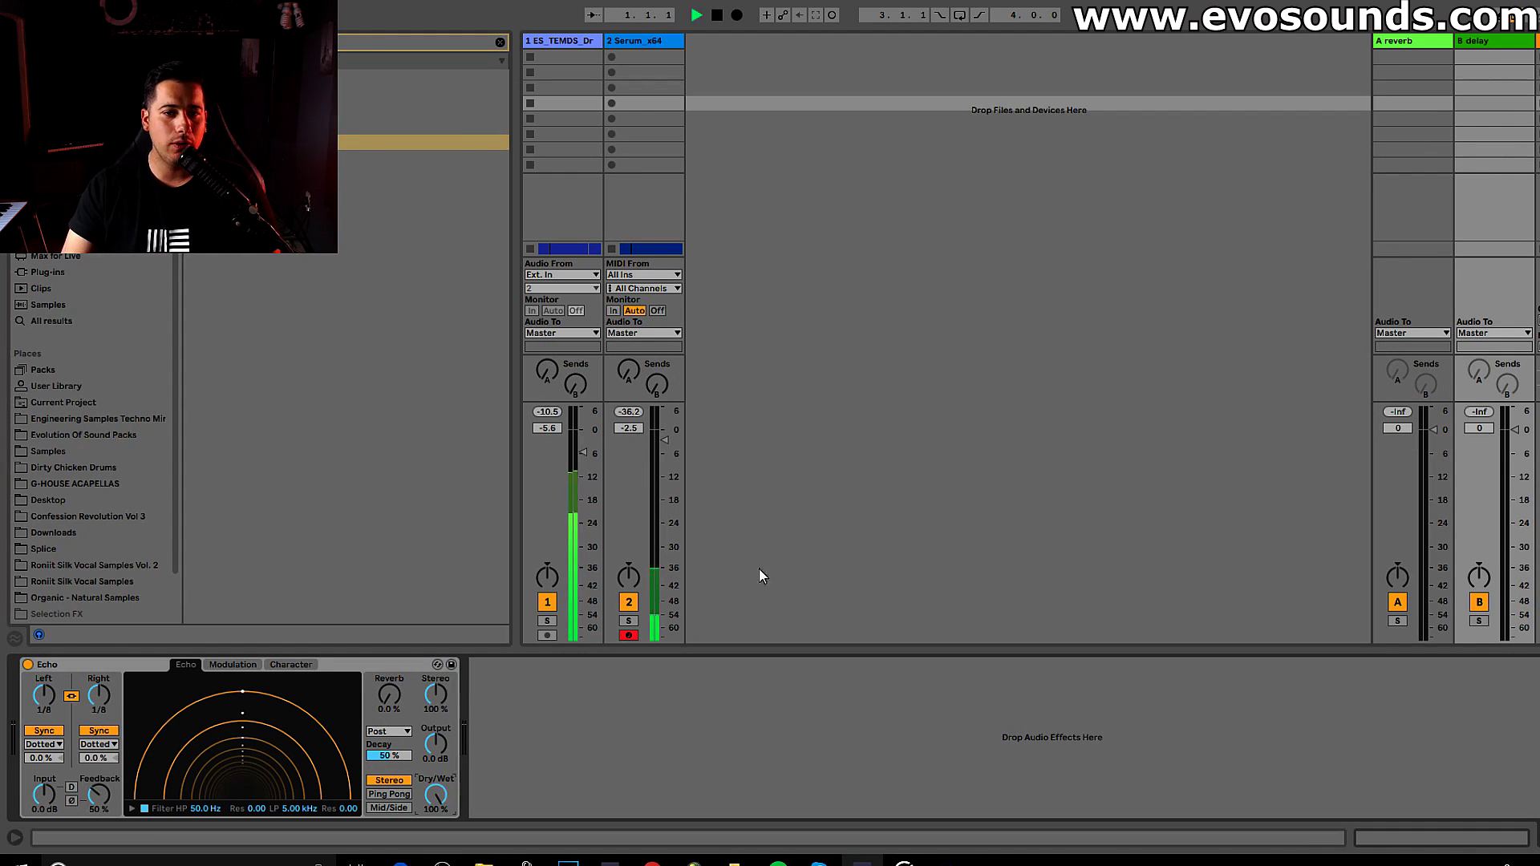
- Raise the Serum track's send to the delay return and solo that return to audition the echo
{"action": "left_click_drag", "start_coordinate": [656, 386], "coordinate": [657, 364]}
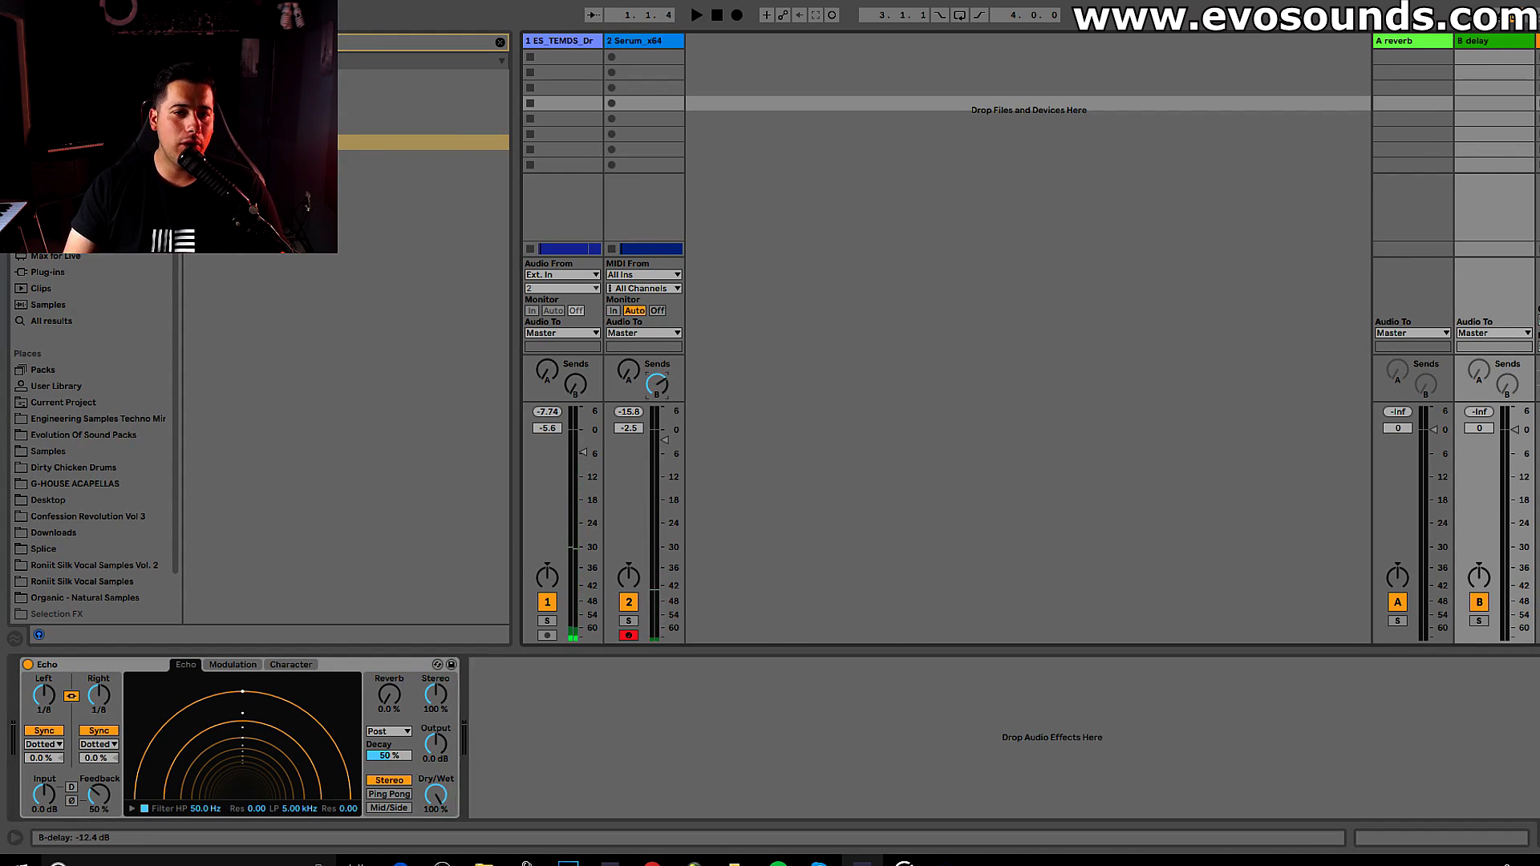
{"action": "key", "text": "space"}
{"action": "left_click_drag", "start_coordinate": [656, 386], "coordinate": [657, 375]}
{"action": "left_click", "coordinate": [1479, 621]}
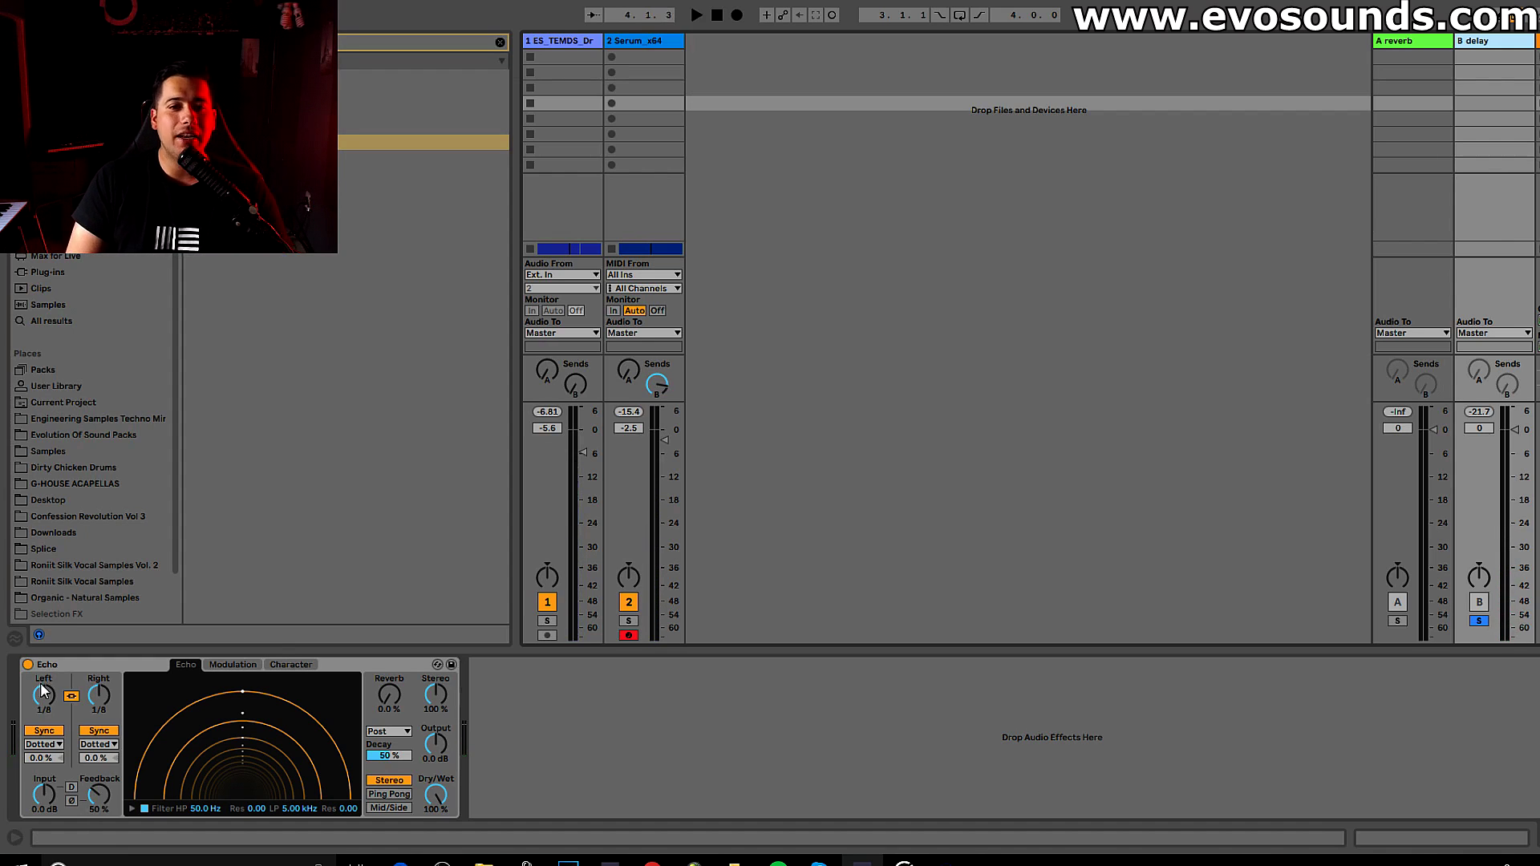
- Solo the Serum track, set its delay send to -inf dB and play the dry sound
{"action": "left_click", "coordinate": [629, 621]}
{"action": "left_click_drag", "start_coordinate": [656, 387], "coordinate": [657, 449]}
{"action": "key", "text": "space"}
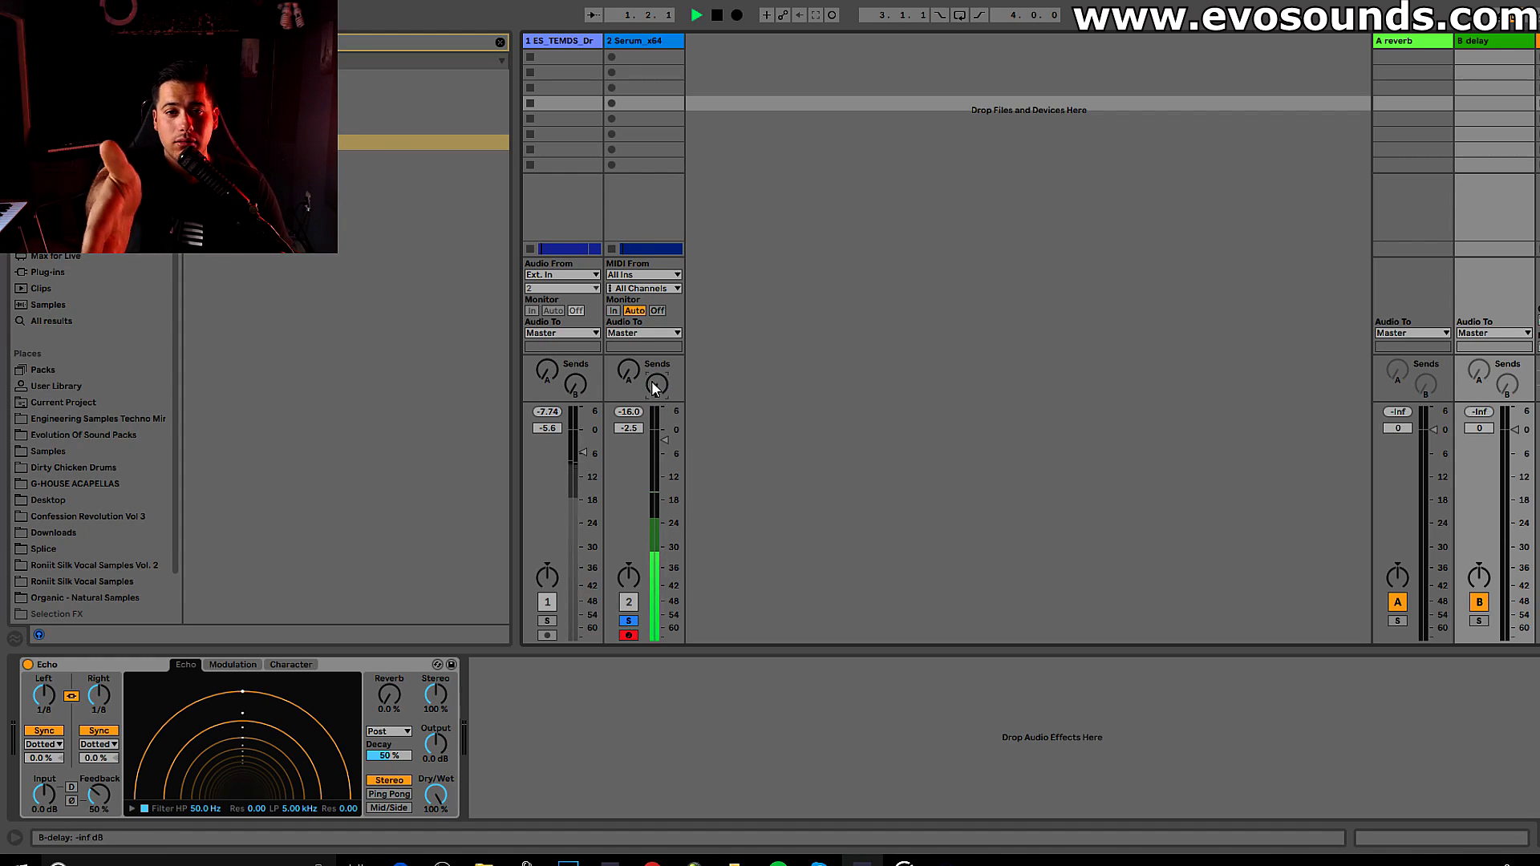
{"action": "key", "text": "space"}
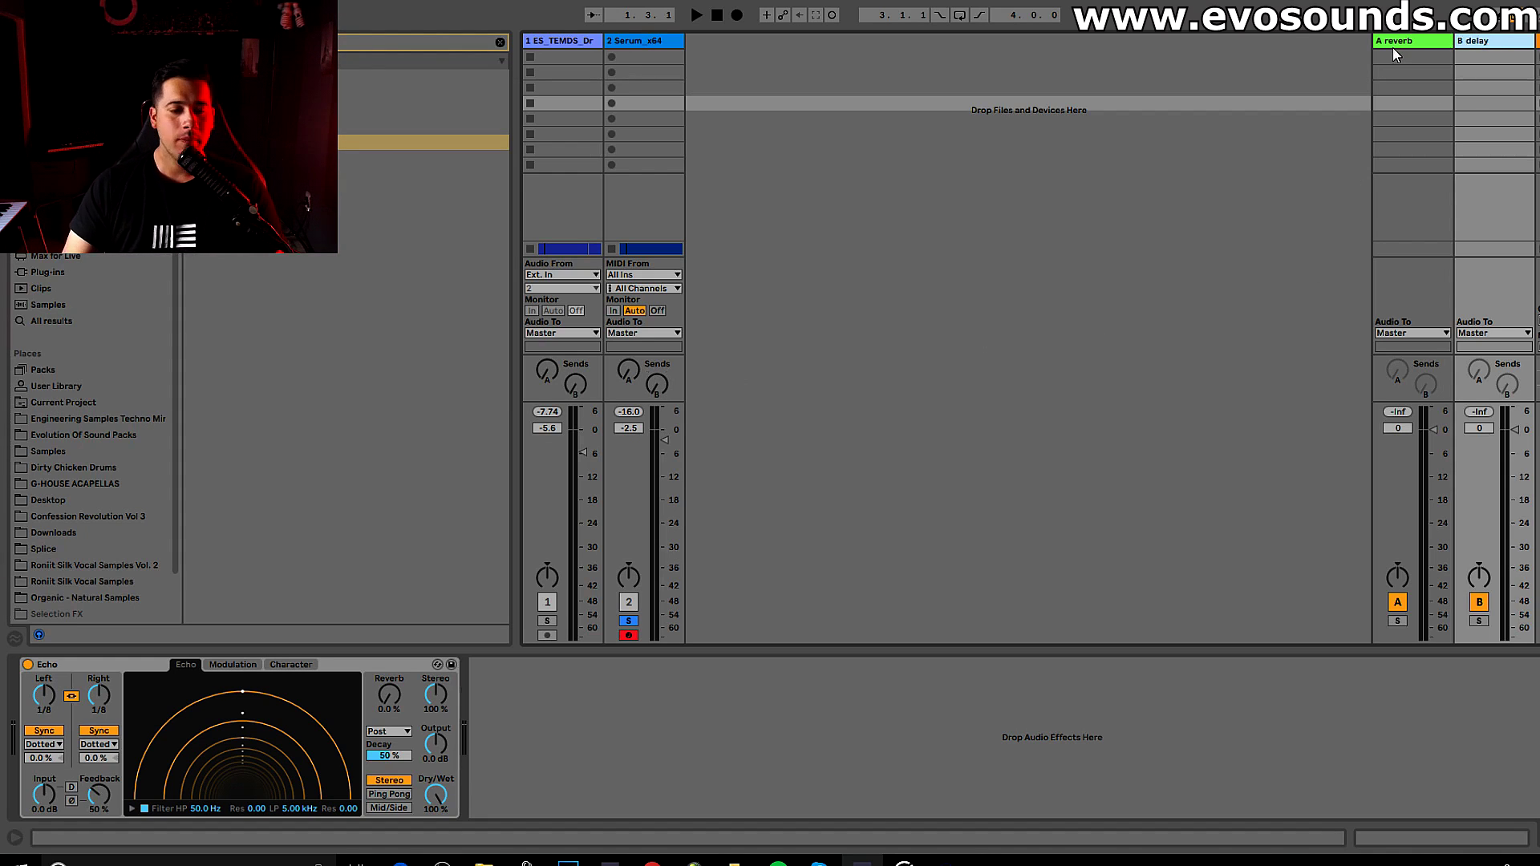
- Switch the Echo to Ping Pong mode and raise the Serum track's delay send to -8.3 dB during playback
{"action": "left_click", "coordinate": [388, 795]}
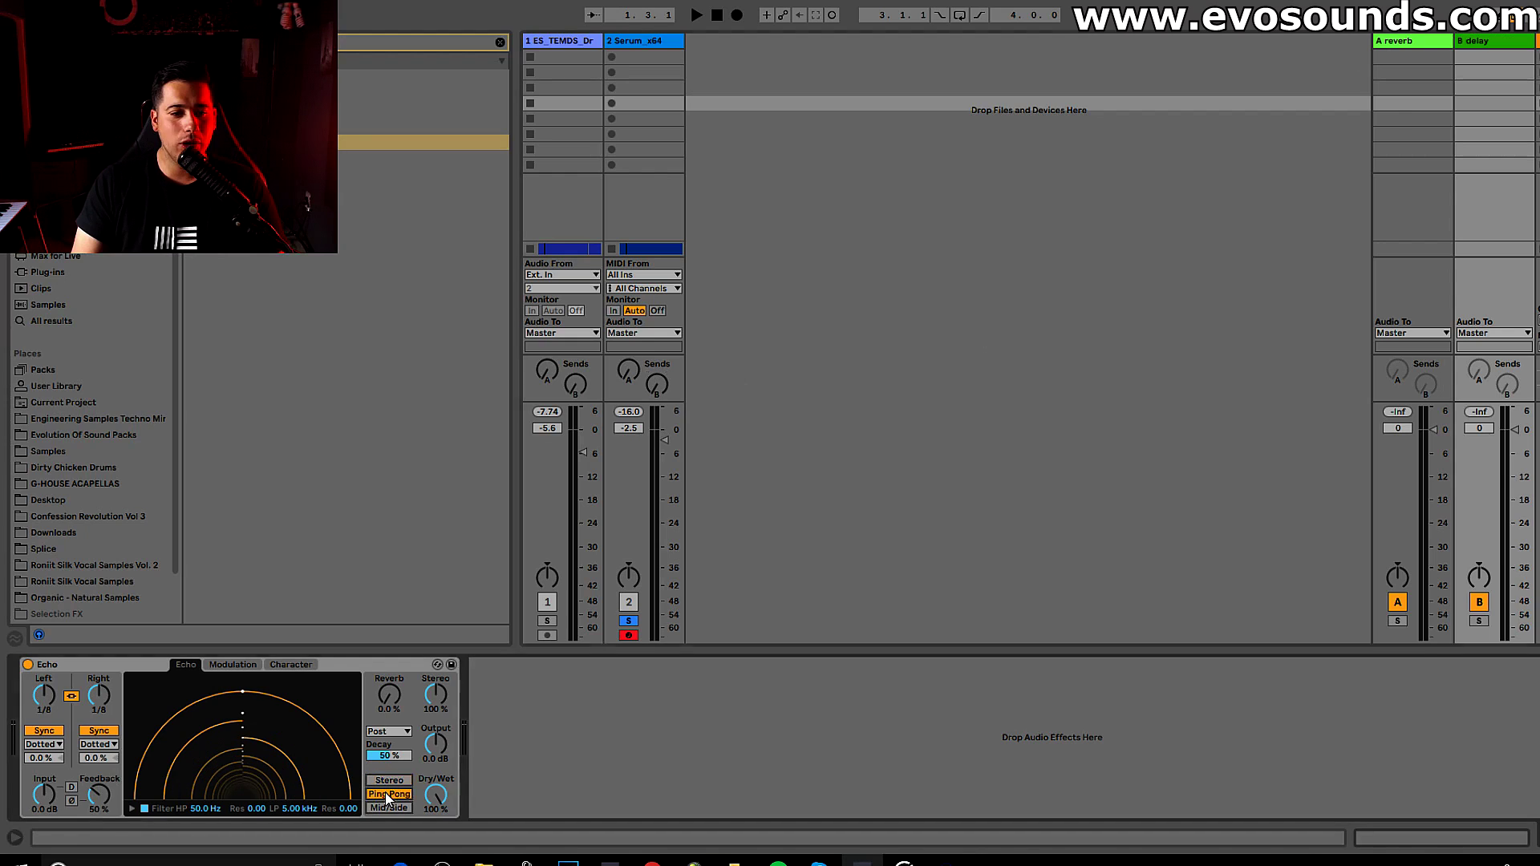
{"action": "key", "text": "space"}
{"action": "left_click_drag", "start_coordinate": [657, 385], "coordinate": [657, 349]}
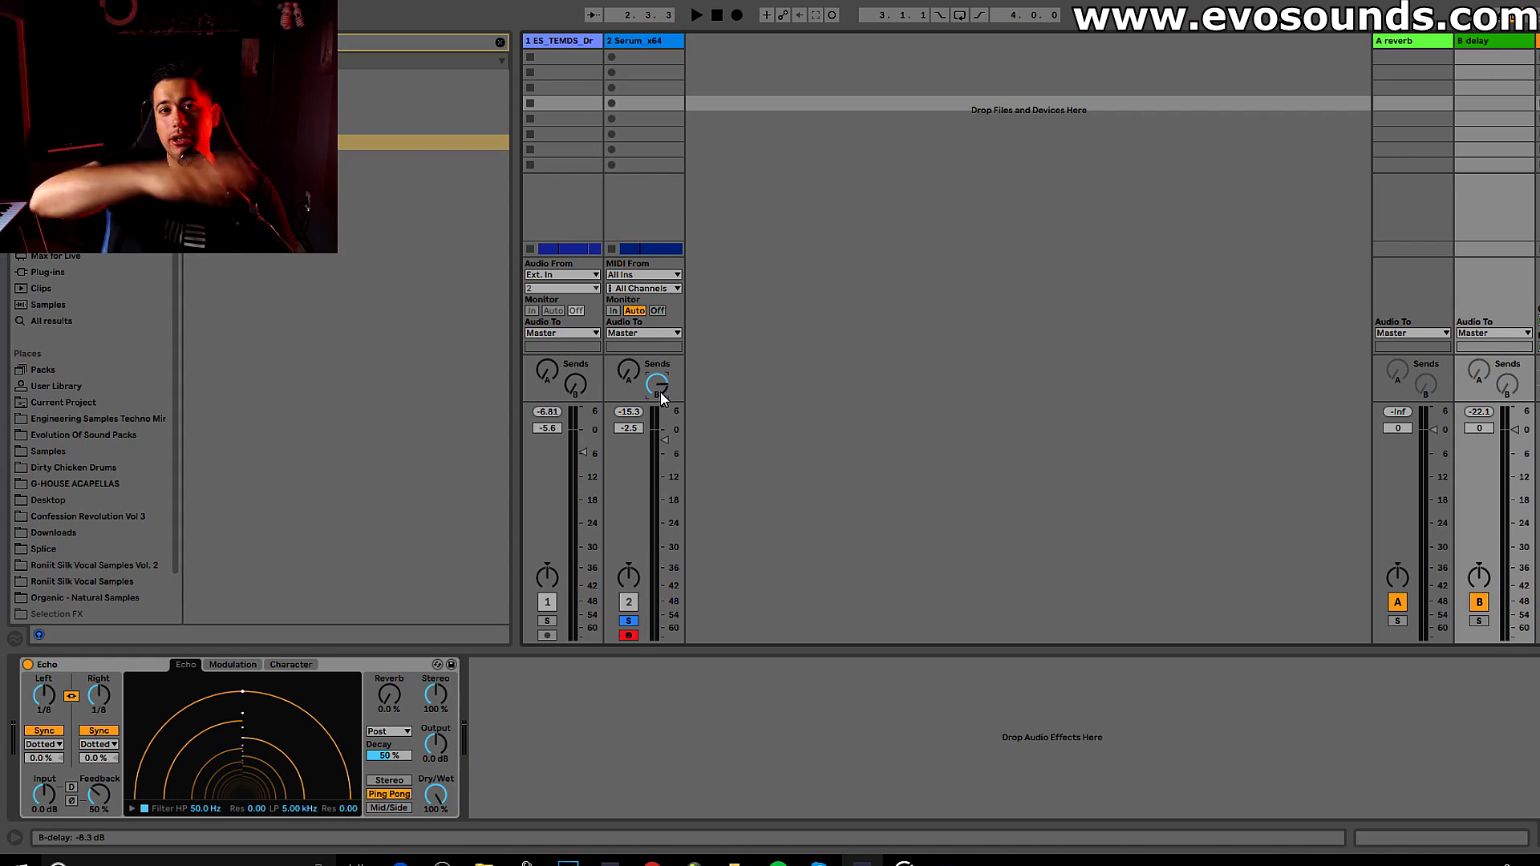
{"action": "key", "text": "space"}
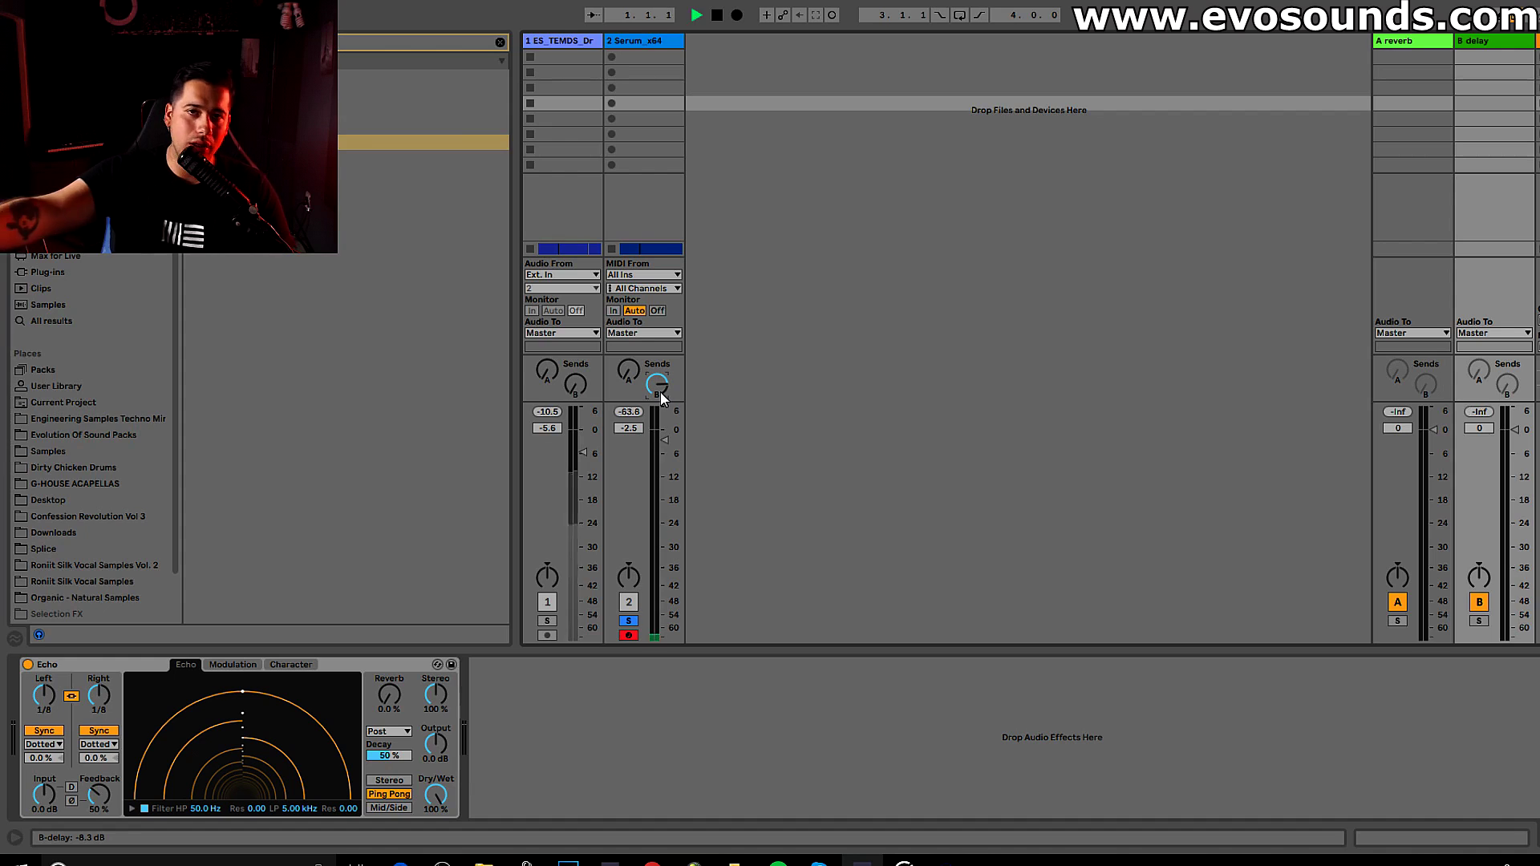
- Raise the Serum track's volume to 0.3 dB, stop playback and expand the Echo's filter display
{"action": "left_click_drag", "start_coordinate": [665, 439], "coordinate": [662, 432]}
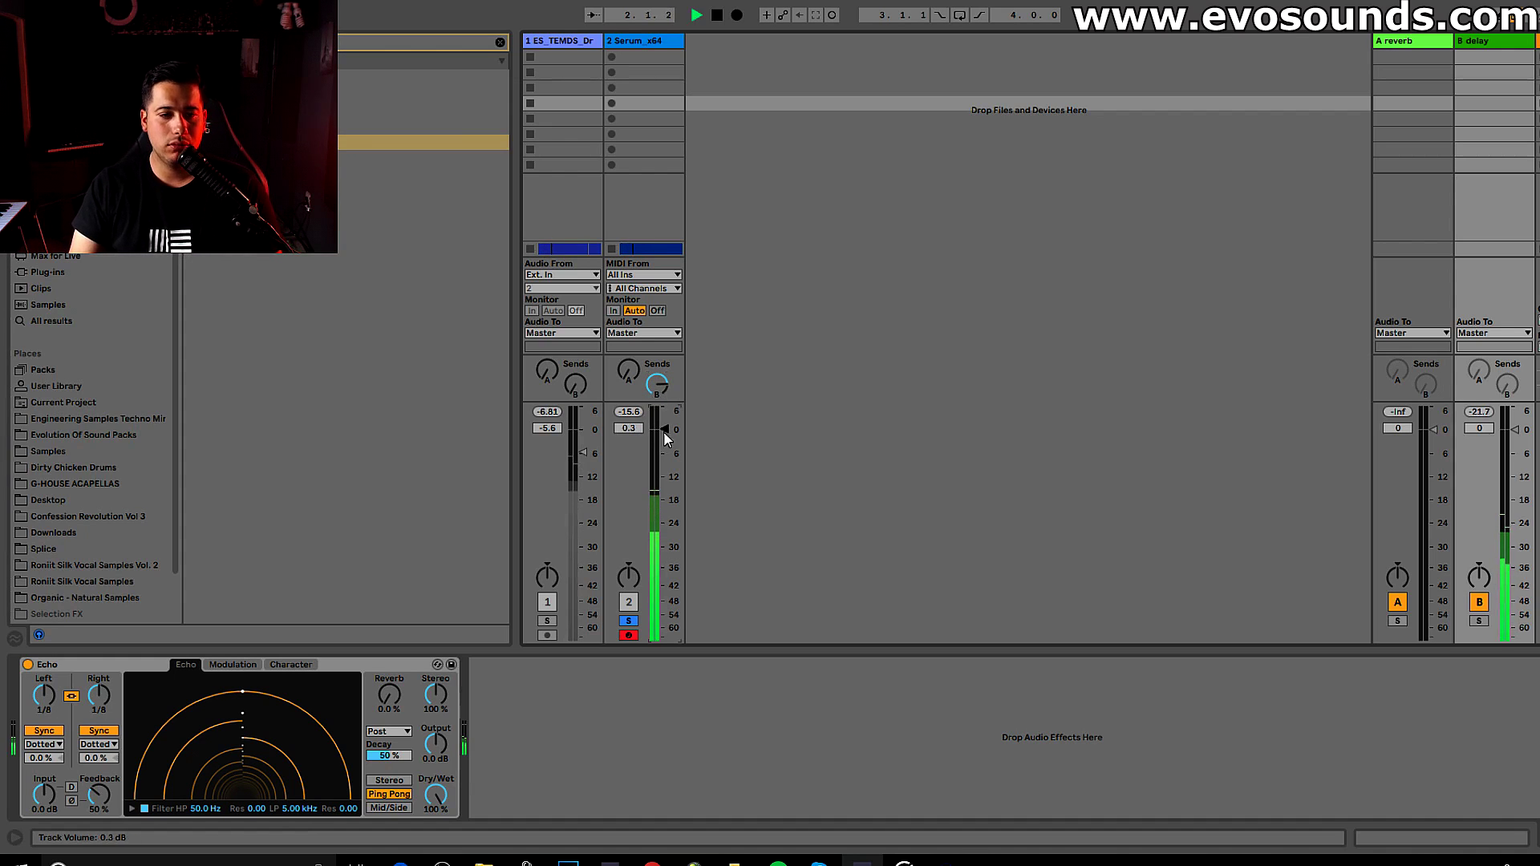
{"action": "key", "text": "space"}
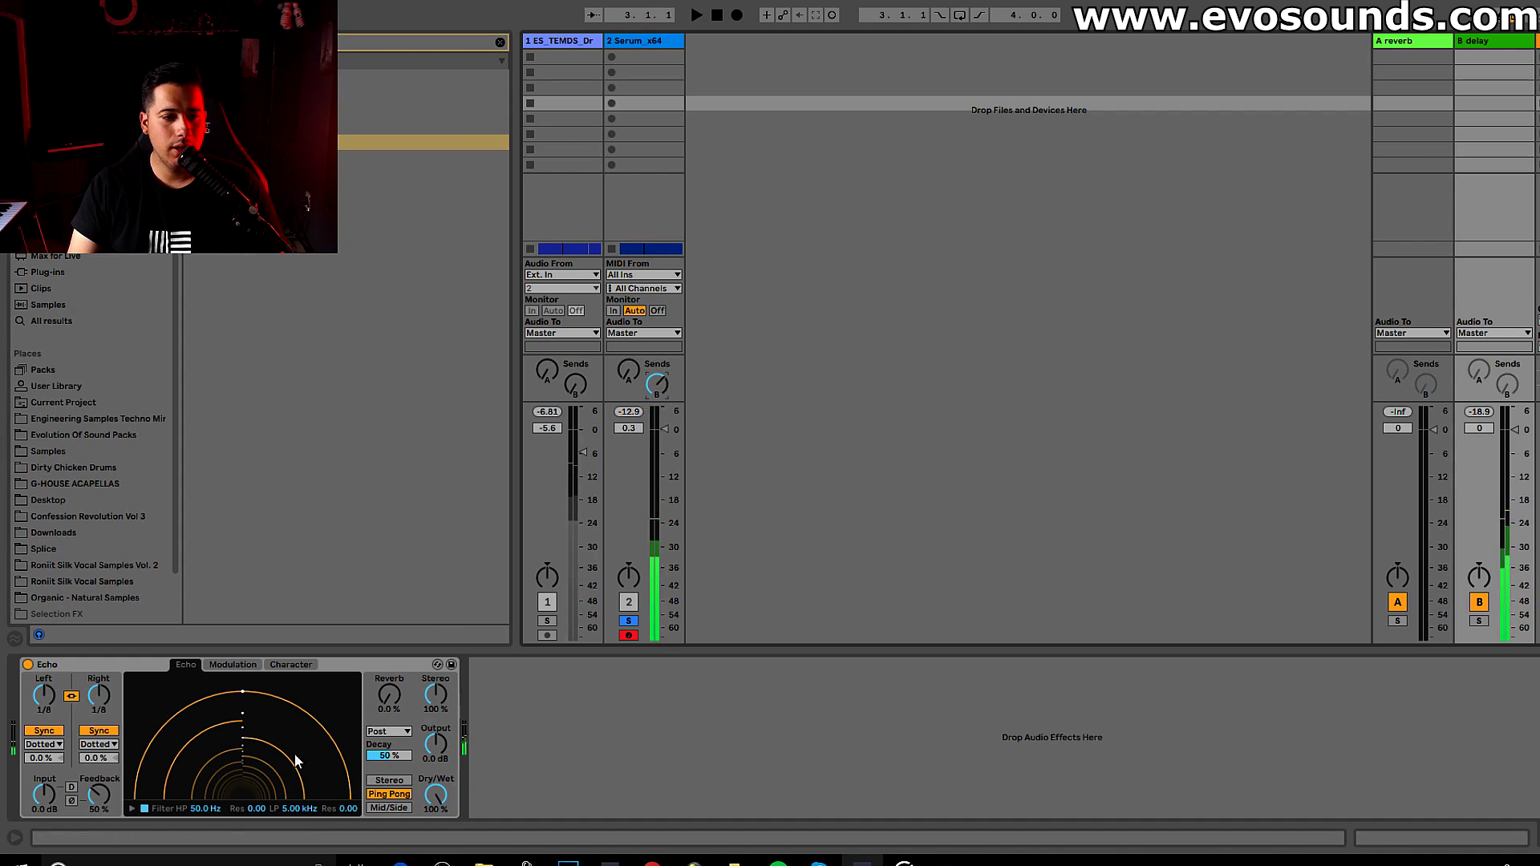
{"action": "left_click", "coordinate": [131, 809]}
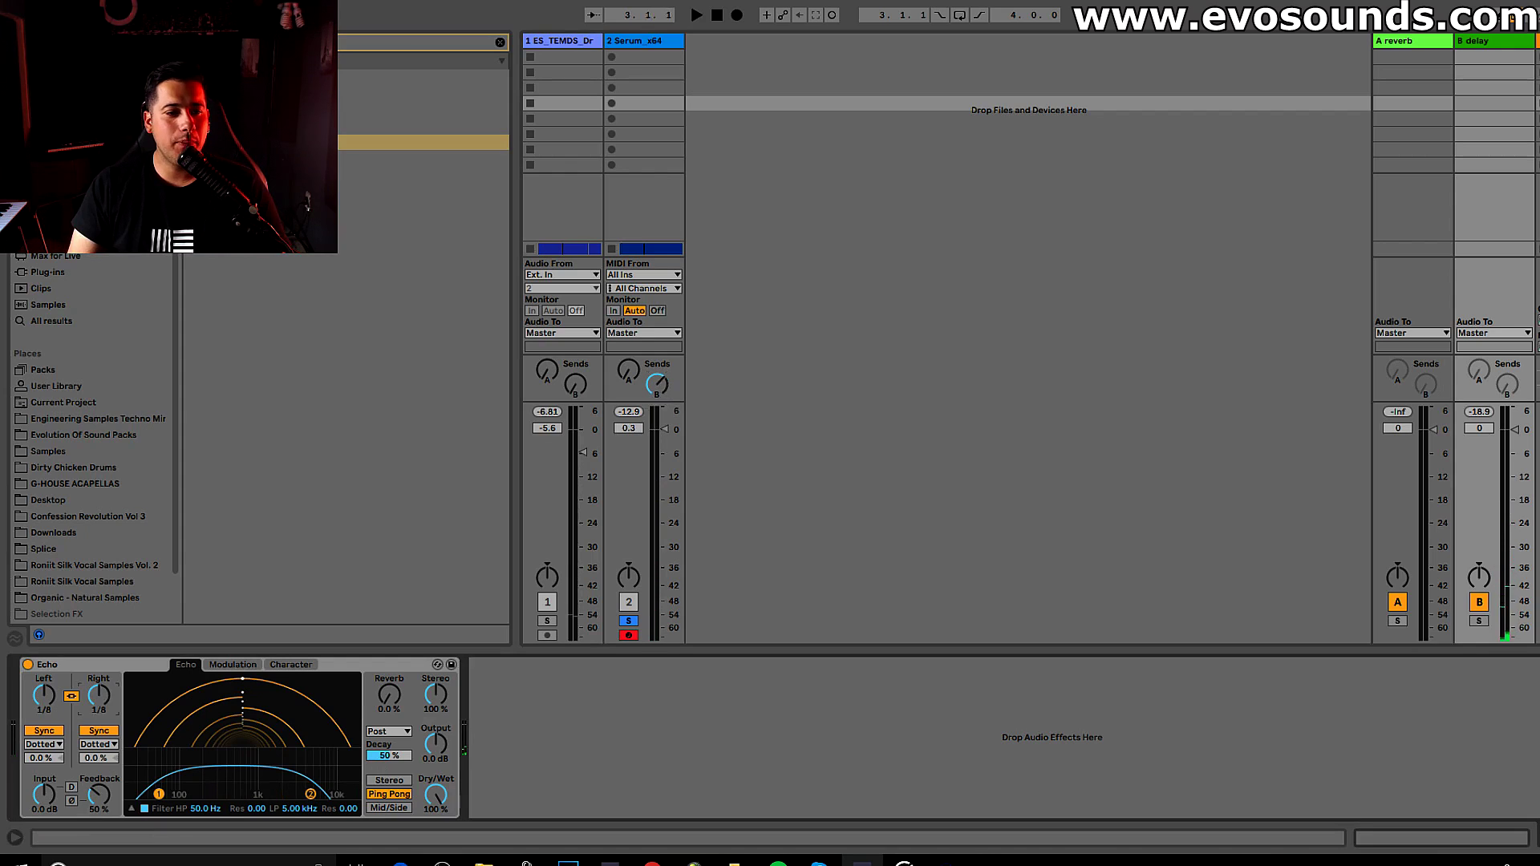
- Try Echo delay times of 1/16 and 1/4 on both channels, playing the arpeggio with each
{"action": "left_click_drag", "start_coordinate": [98, 696], "coordinate": [99, 704]}
{"action": "key", "text": "space"}
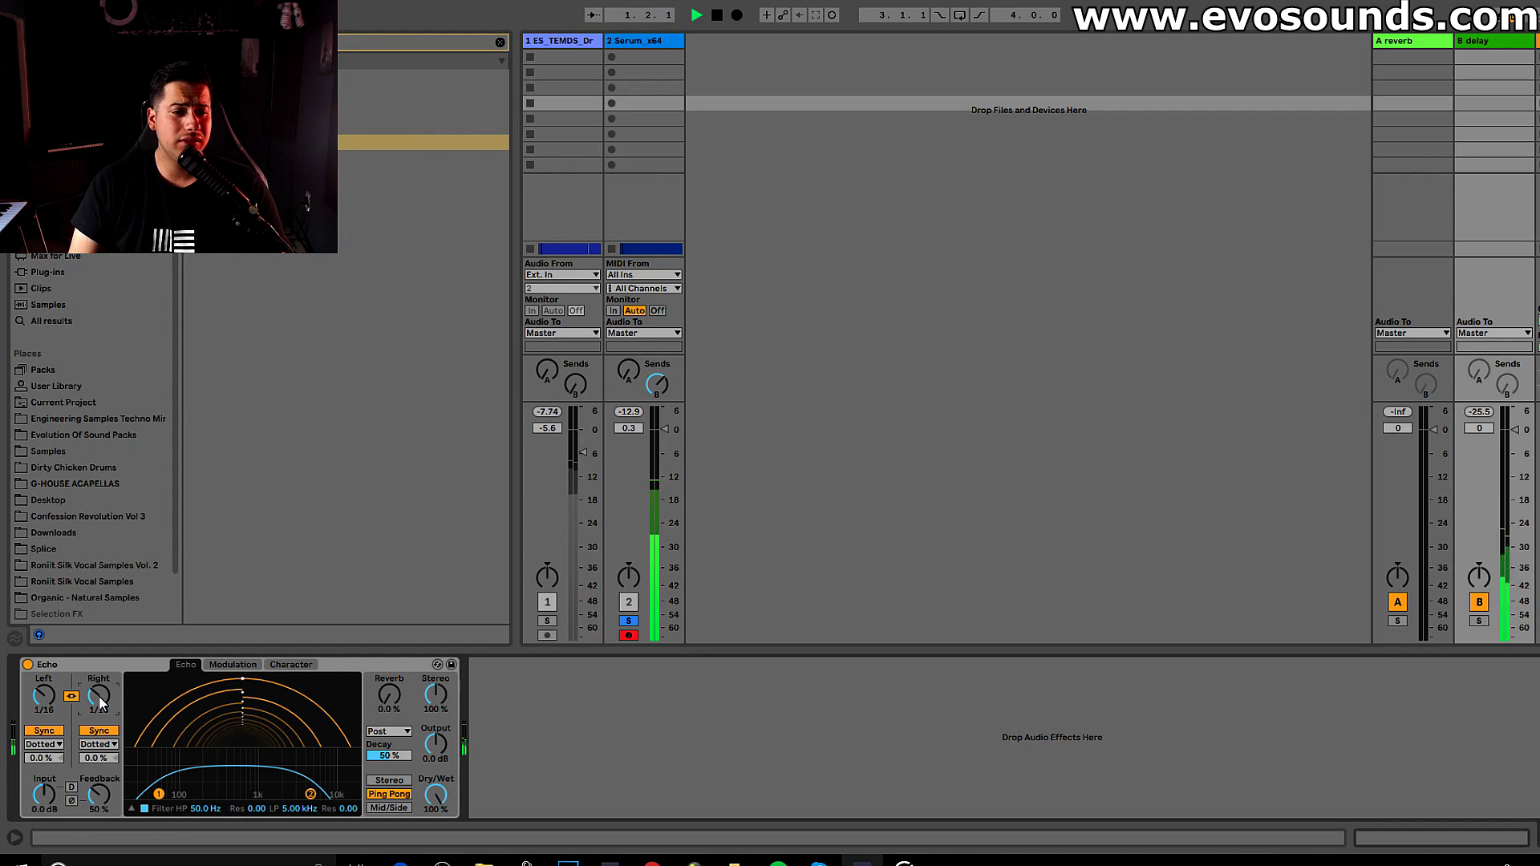
{"action": "key", "text": "space"}
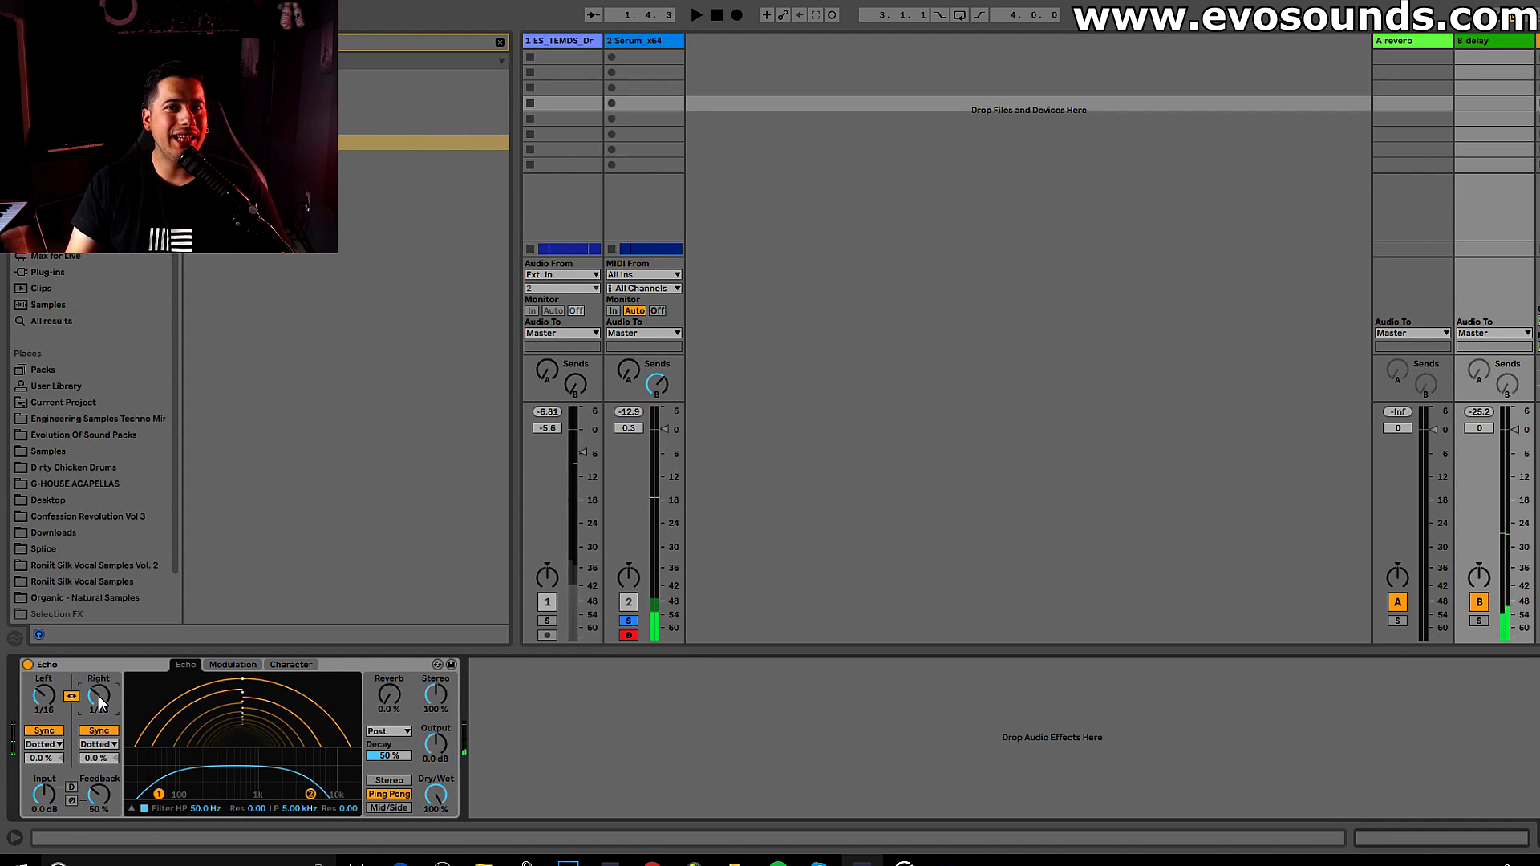
{"action": "left_click_drag", "start_coordinate": [99, 696], "coordinate": [98, 680]}
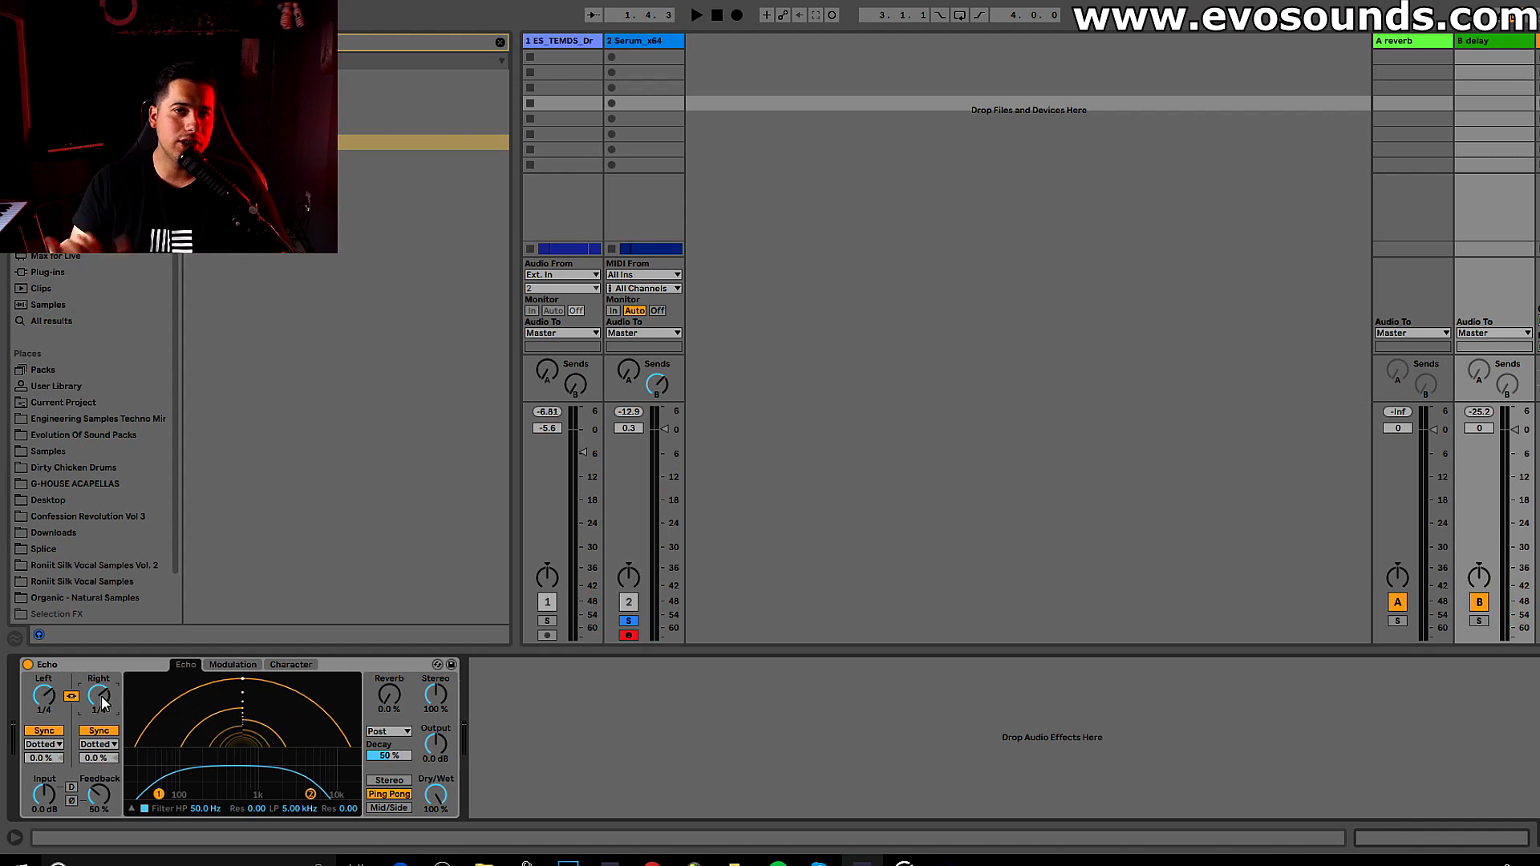
{"action": "key", "text": "space"}
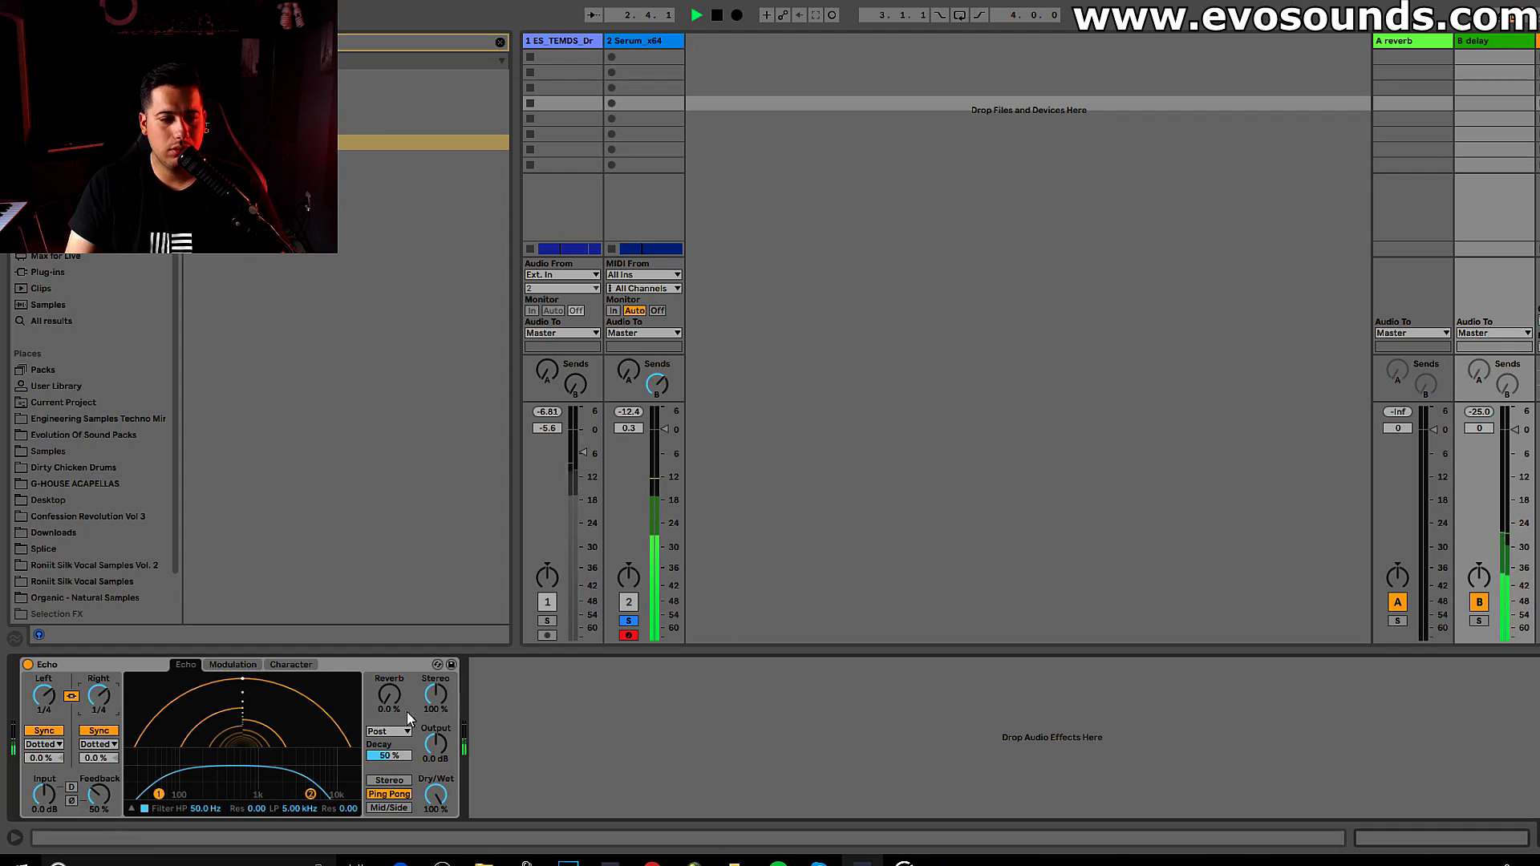
{"action": "key", "text": "space"}
- Set both Echo delay times to 1/8, play the result and solo the delay return
{"action": "left_click_drag", "start_coordinate": [99, 697], "coordinate": [99, 709]}
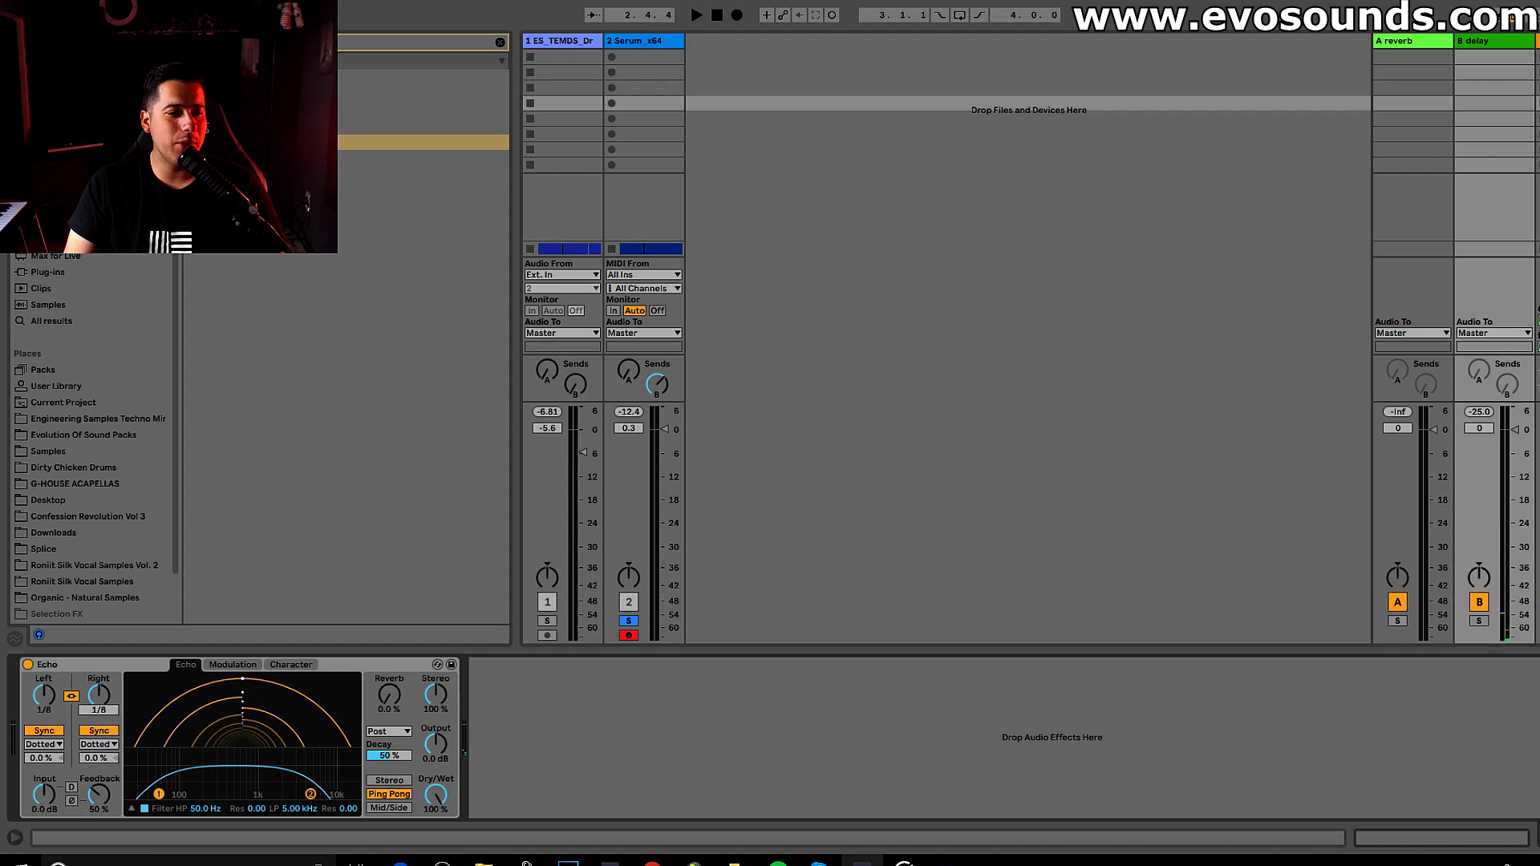
{"action": "key", "text": "space"}
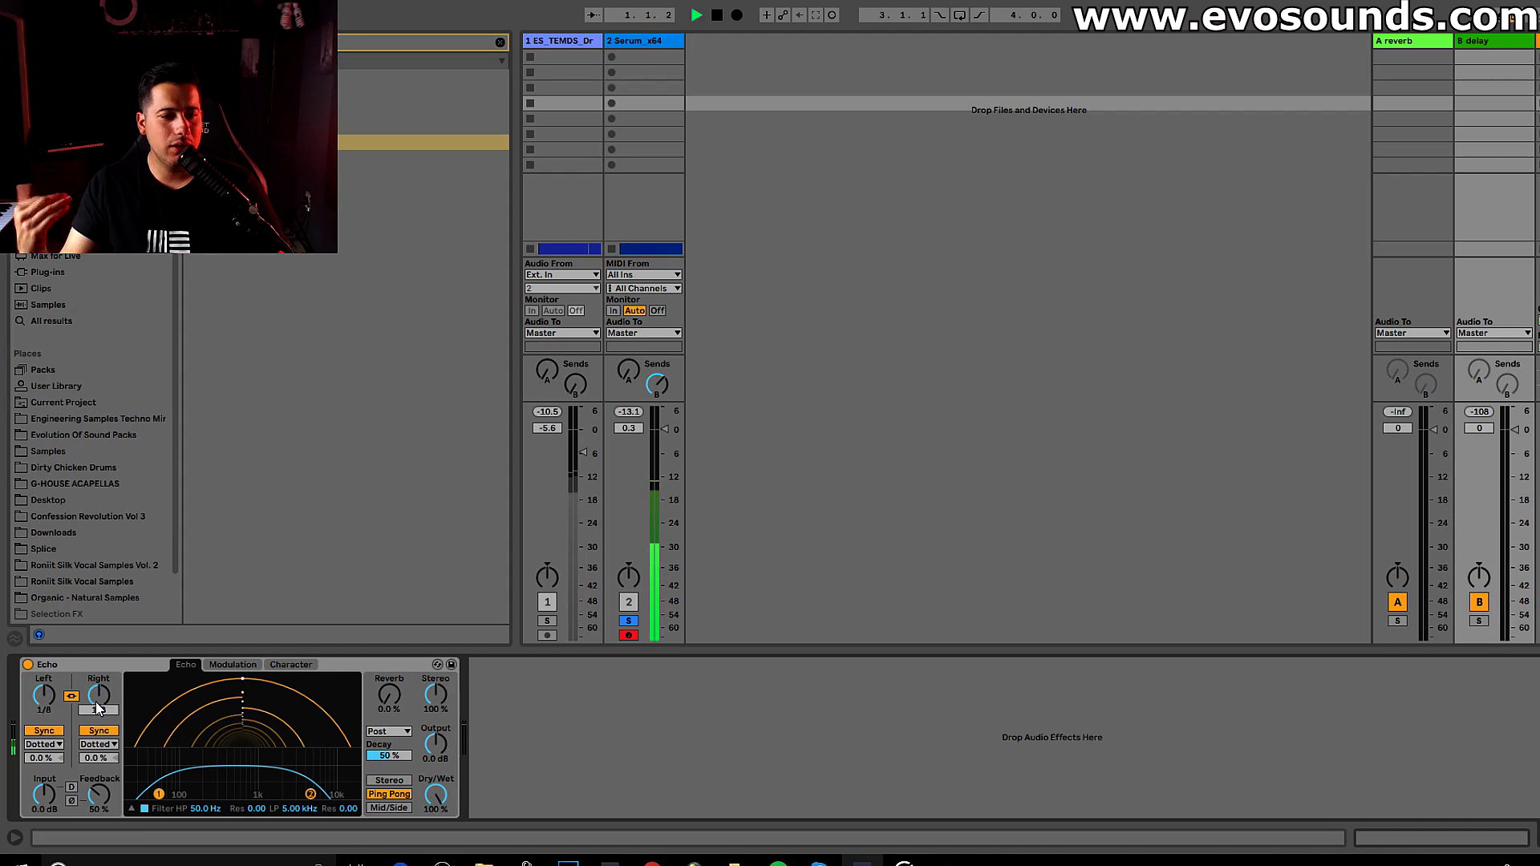
{"action": "left_click", "coordinate": [1480, 621]}
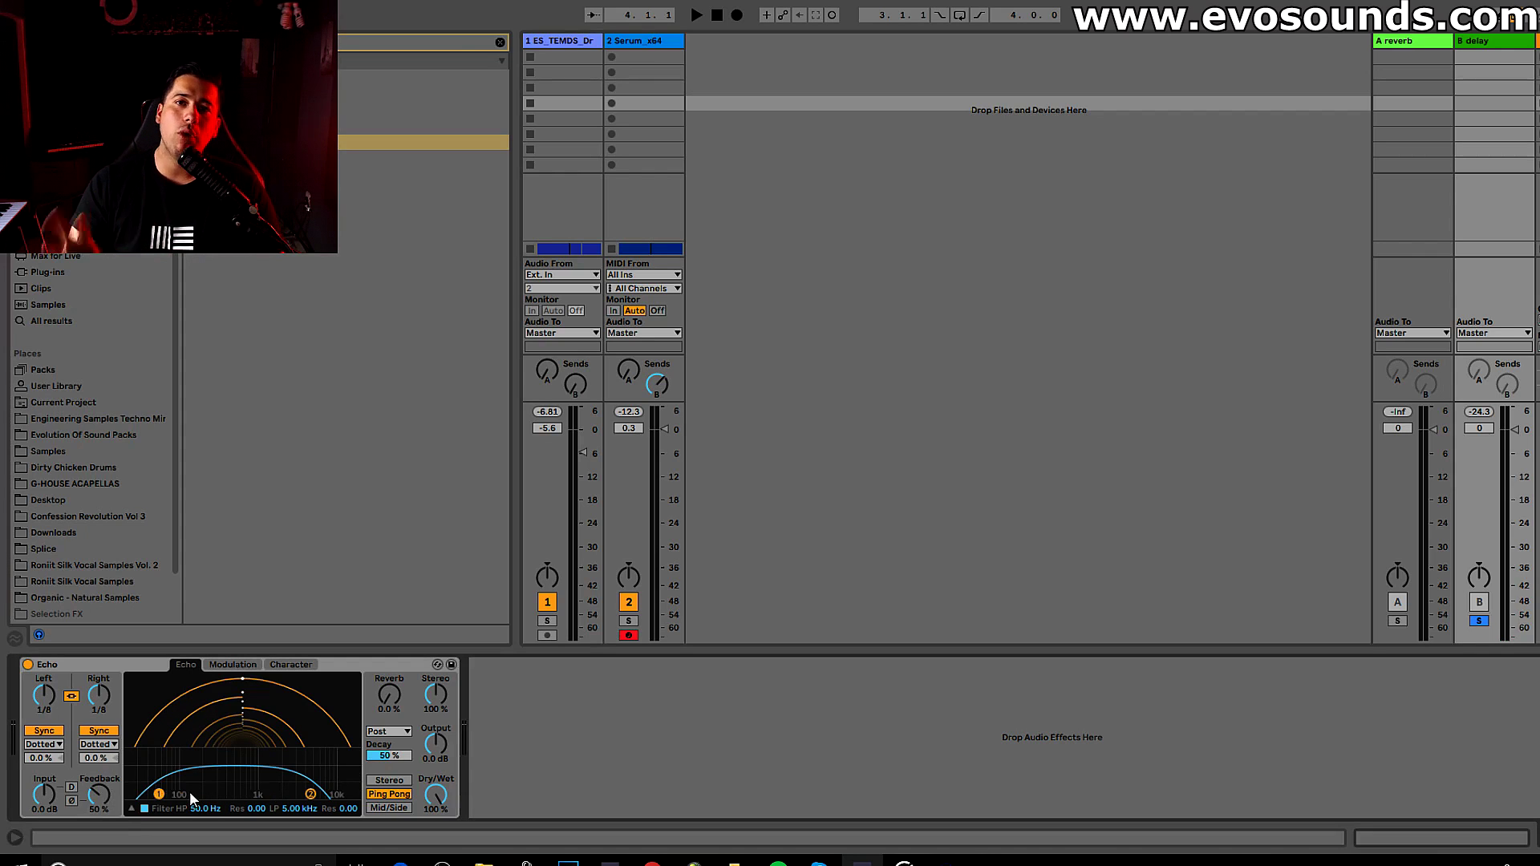
- Set the Echo filter's low-pass to 20.0 kHz and high-pass to 390 Hz, soloing Serum with its delay send at -5.4 dB
{"action": "left_click_drag", "start_coordinate": [159, 795], "coordinate": [356, 791]}
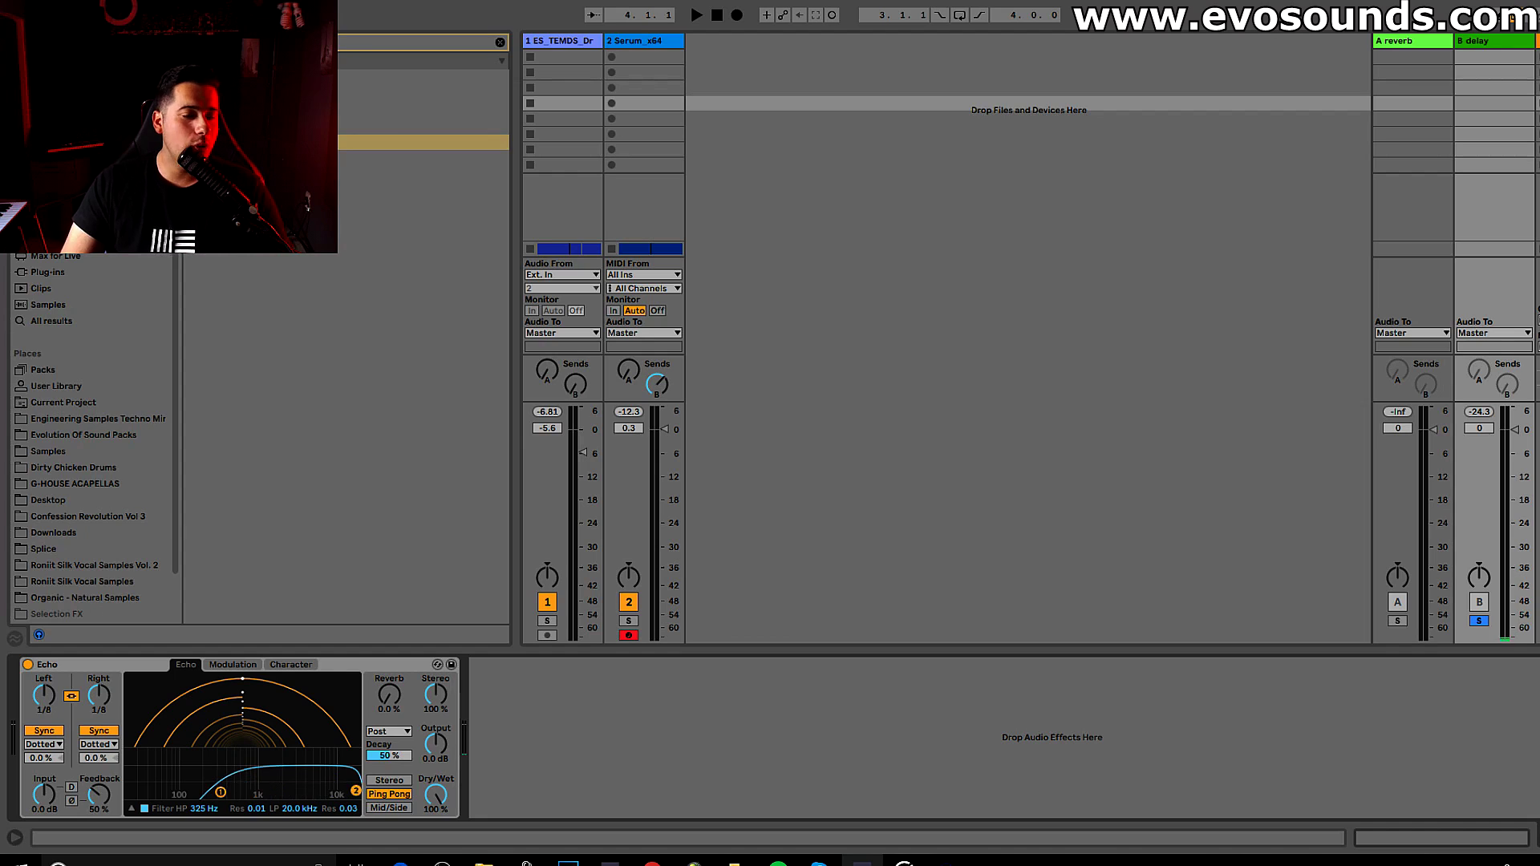
{"action": "left_click_drag", "start_coordinate": [217, 798], "coordinate": [253, 791]}
{"action": "key", "text": "space"}
{"action": "left_click", "coordinate": [629, 622]}
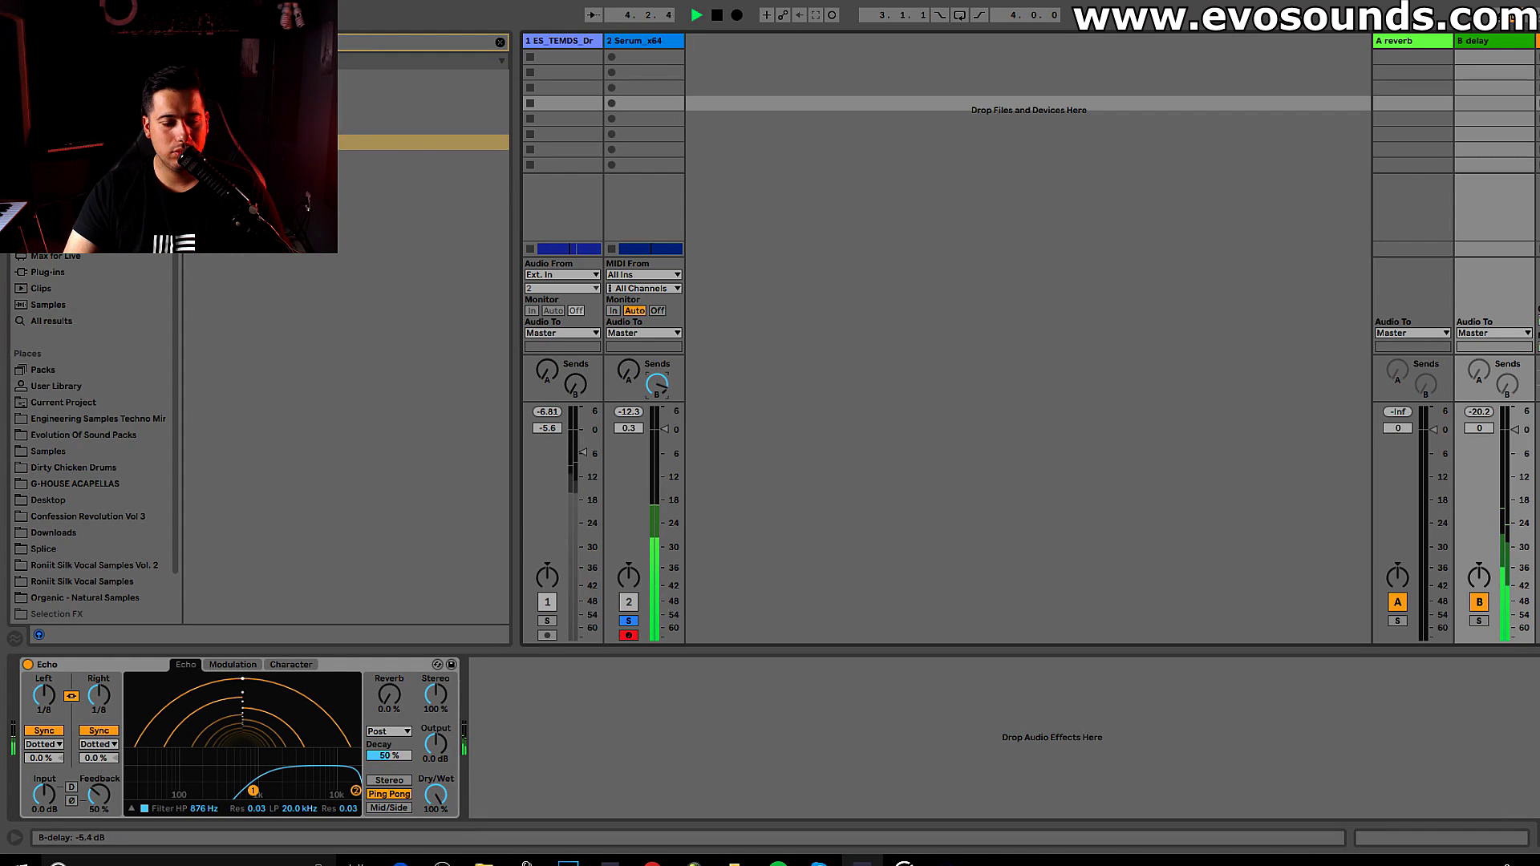
{"action": "left_click_drag", "start_coordinate": [249, 793], "coordinate": [227, 795]}
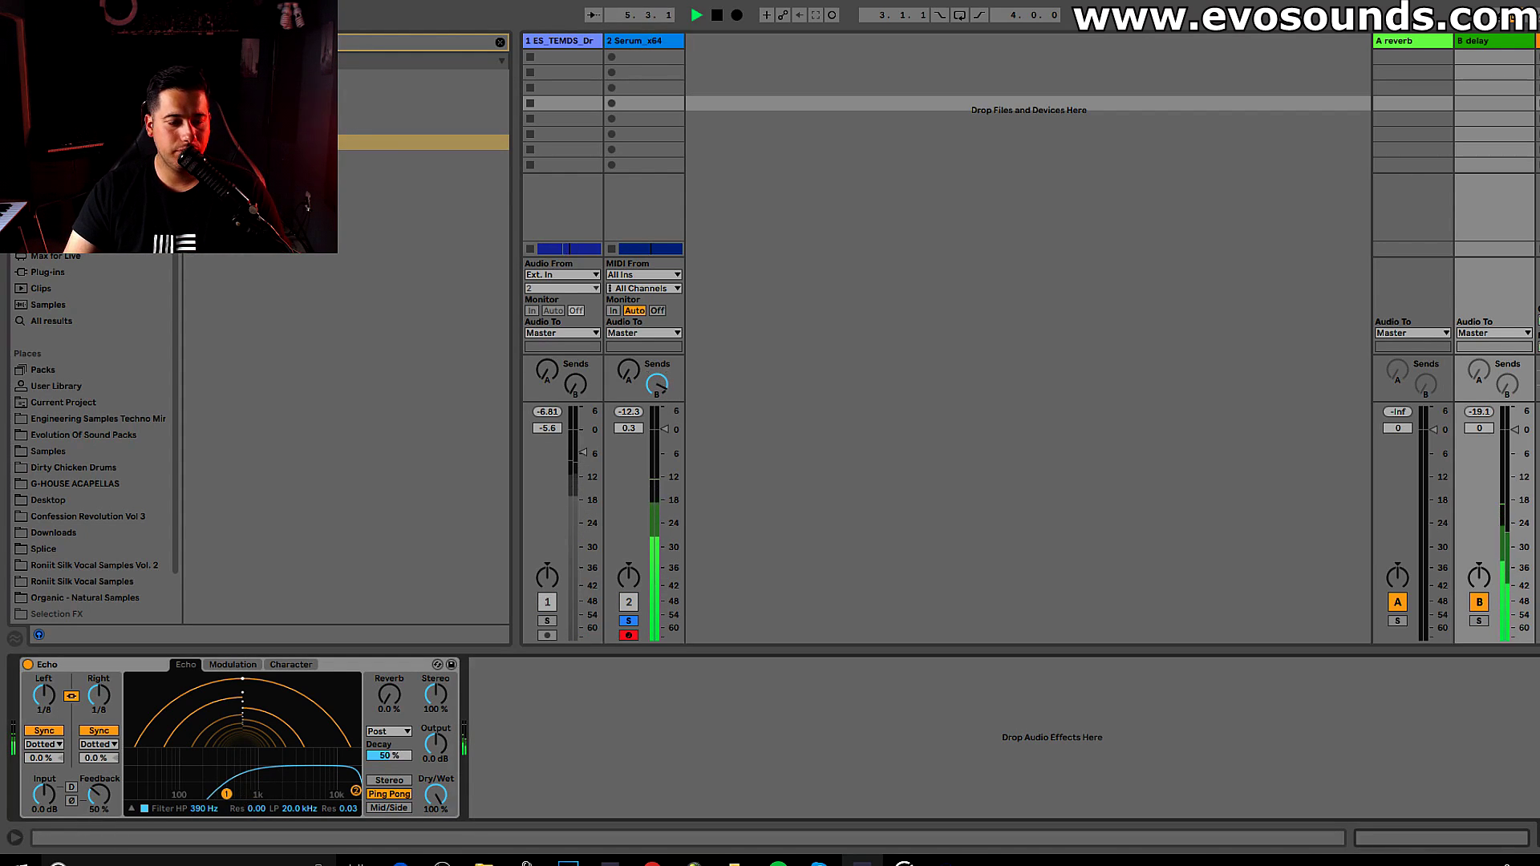
{"action": "key", "text": "space"}
- Raise Serum's Cutoff macro during playback, move the EQ Eight's high-cut band to 10.2 kHz and close the synth window
{"action": "left_click", "coordinate": [645, 102]}
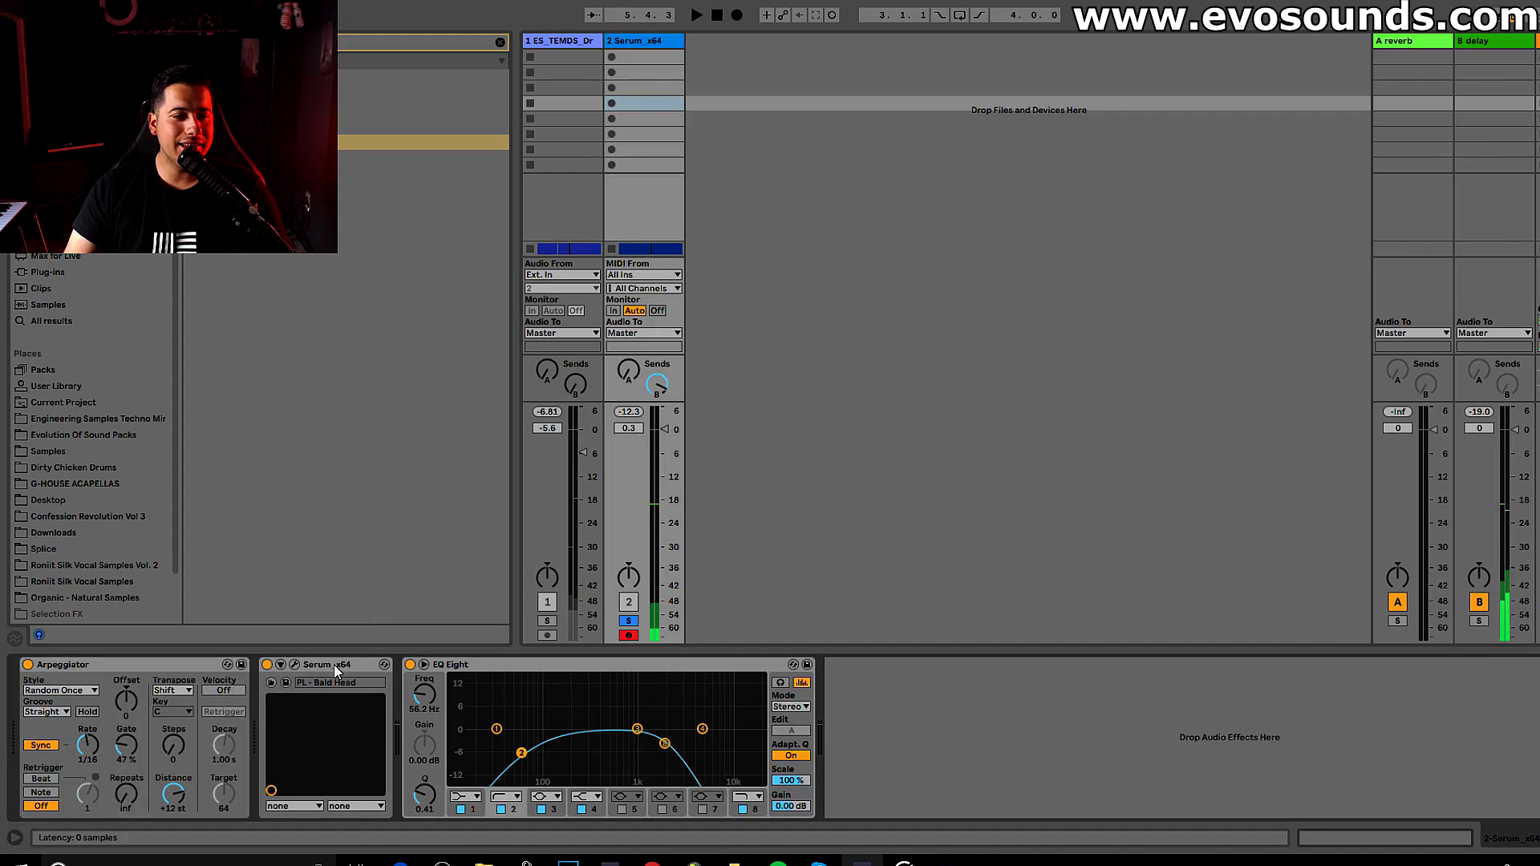
{"action": "left_click", "coordinate": [295, 665]}
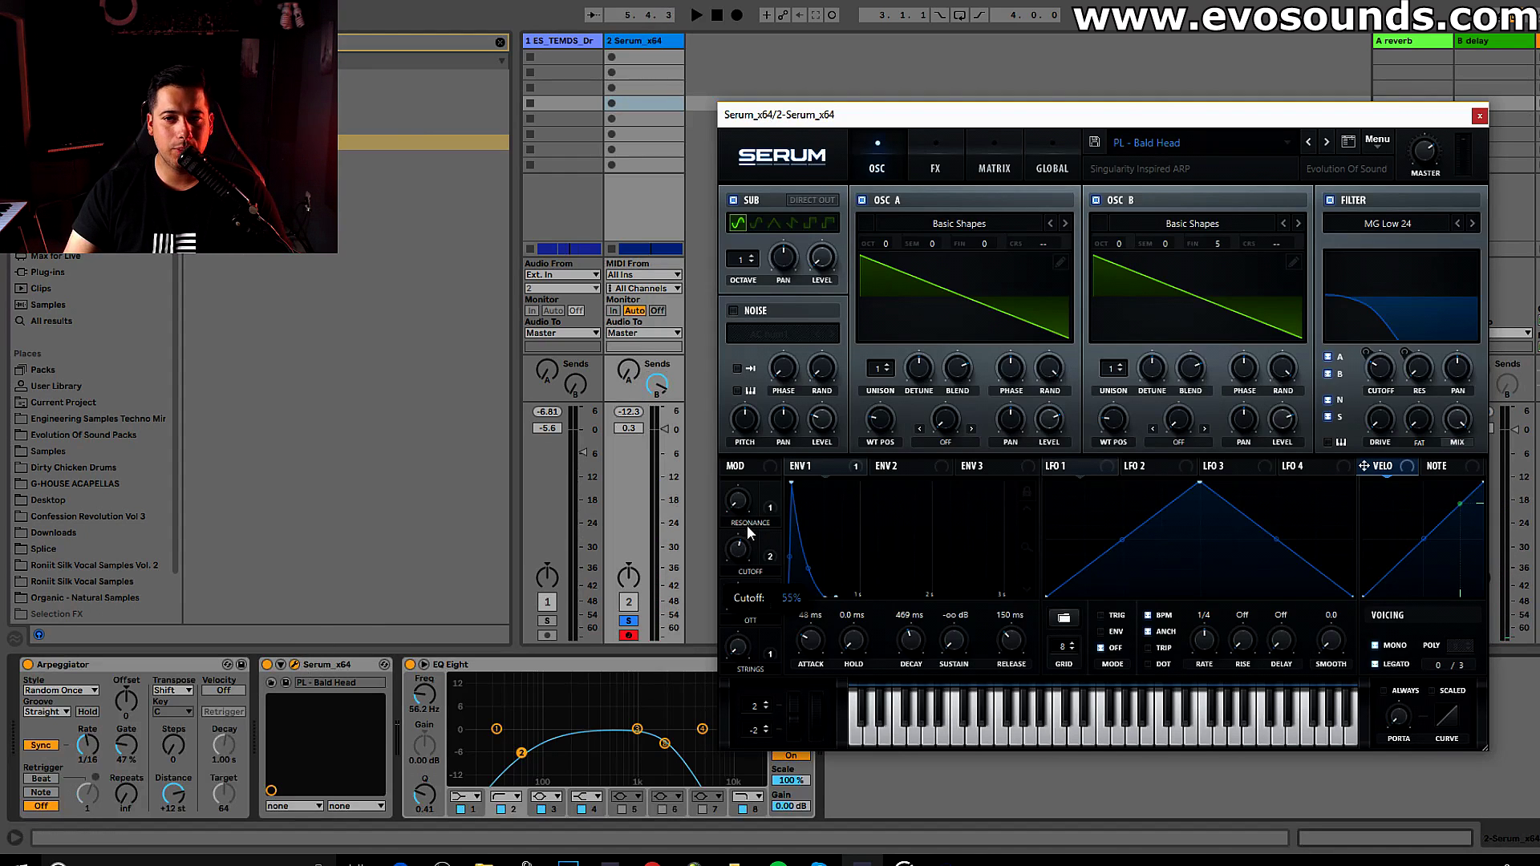
{"action": "key", "text": "space"}
{"action": "left_click_drag", "start_coordinate": [745, 547], "coordinate": [762, 488]}
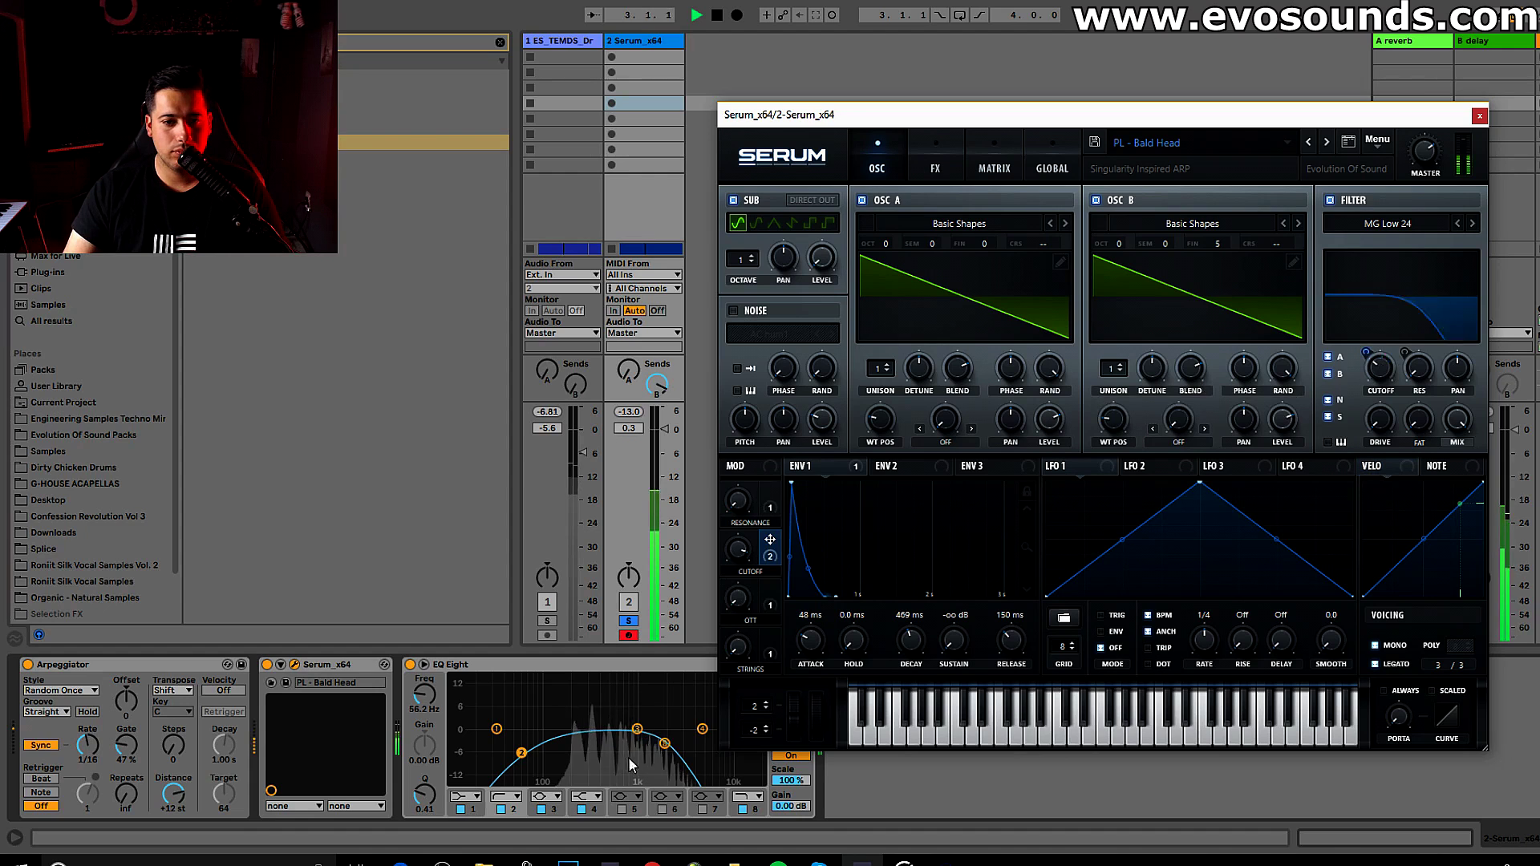
{"action": "left_click_drag", "start_coordinate": [664, 744], "coordinate": [769, 715]}
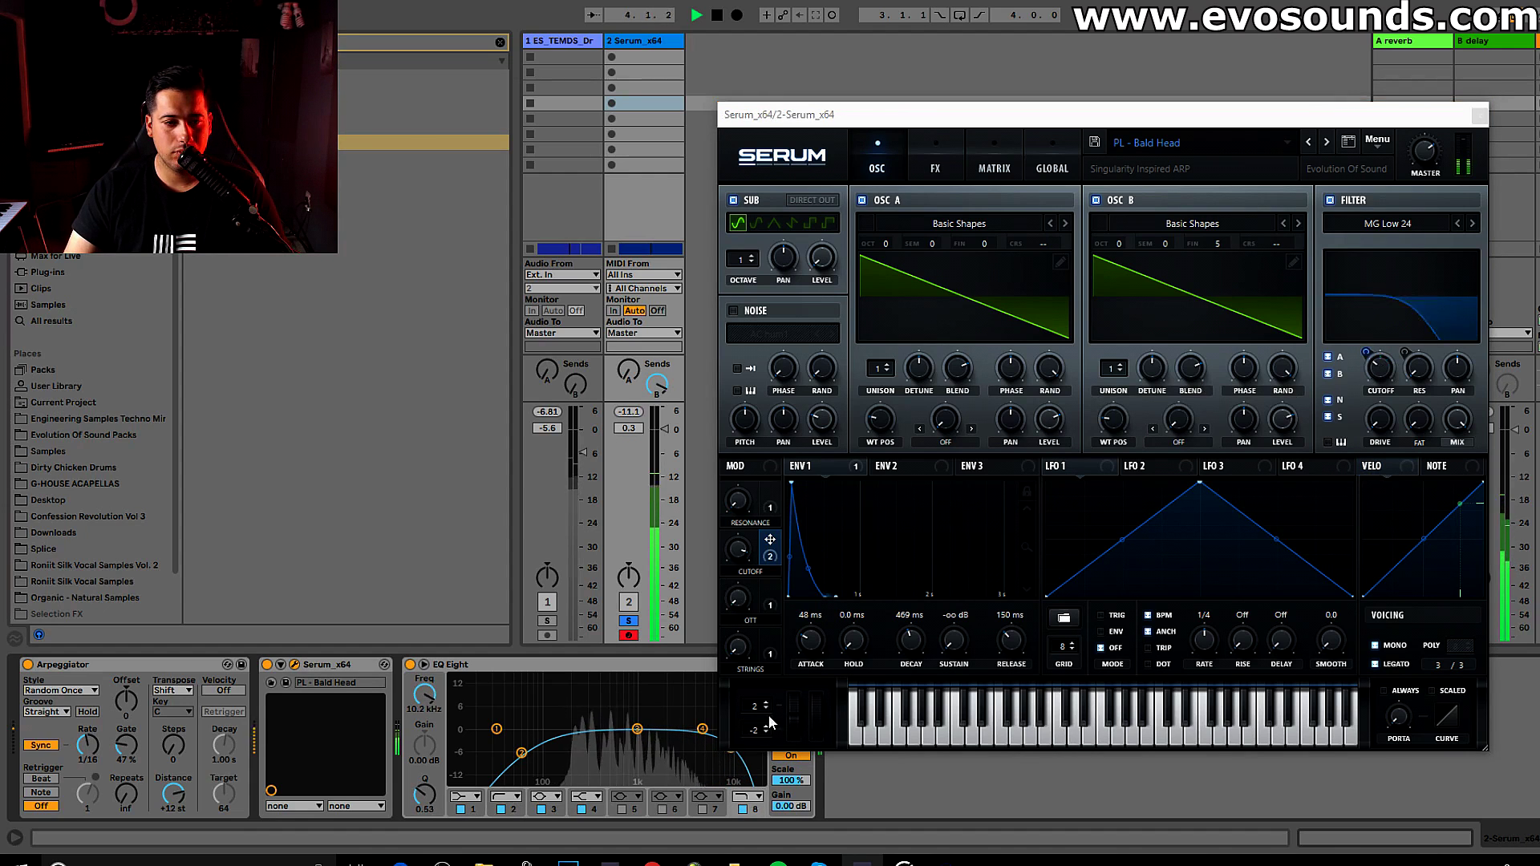
{"action": "left_click", "coordinate": [1480, 115]}
- Lower the low-pass of the delay return's Echo filter to 3.58 kHz, audition it and unsolo the Serum track
{"action": "left_click", "coordinate": [1490, 43]}
{"action": "key", "text": "space"}
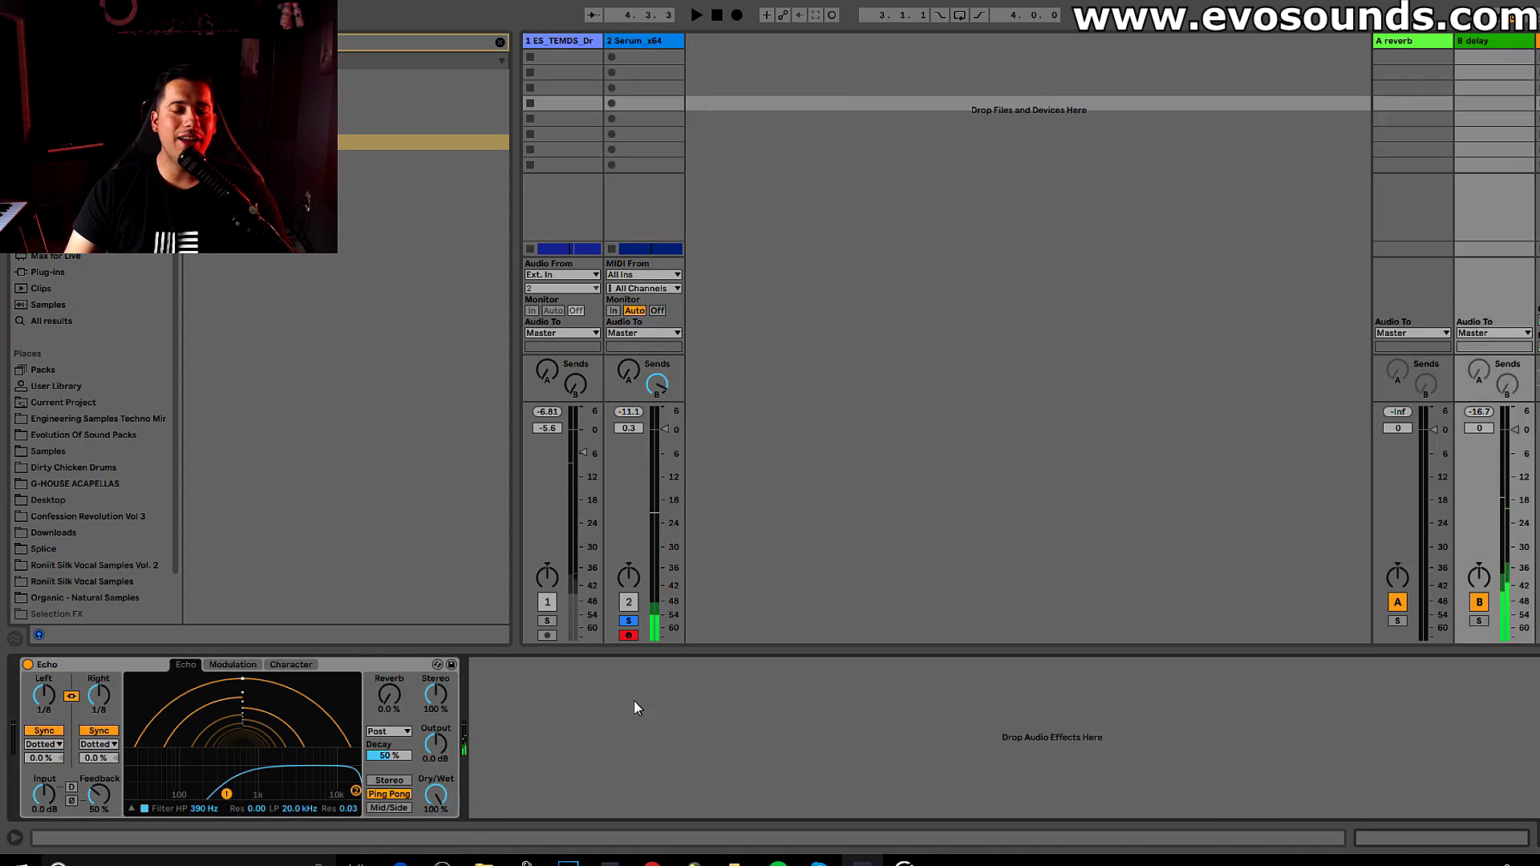
{"action": "left_click_drag", "start_coordinate": [356, 792], "coordinate": [299, 786]}
{"action": "key", "text": "space"}
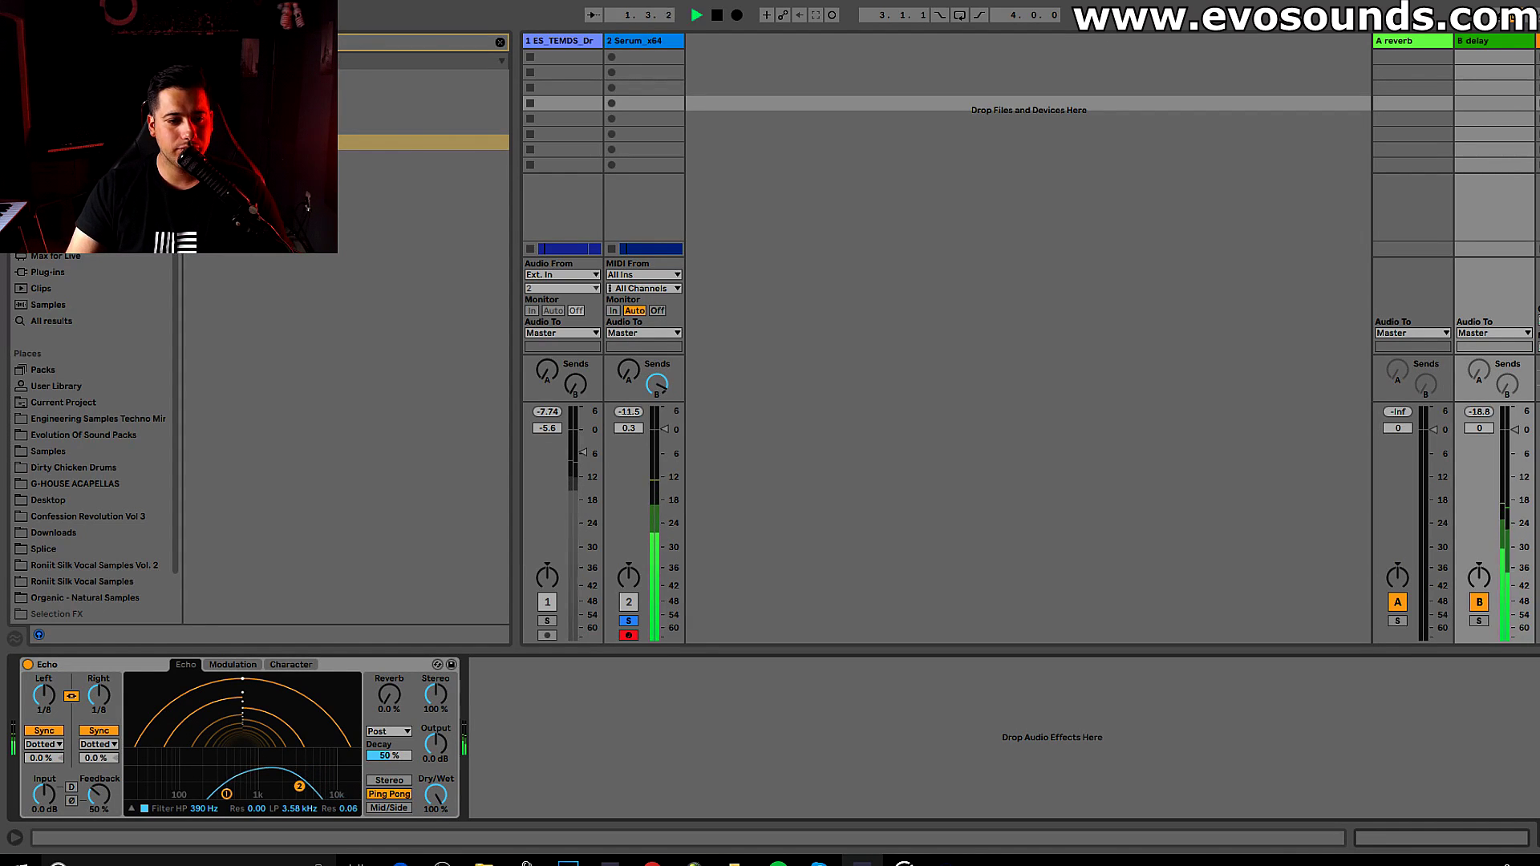
{"action": "left_click", "coordinate": [632, 621]}
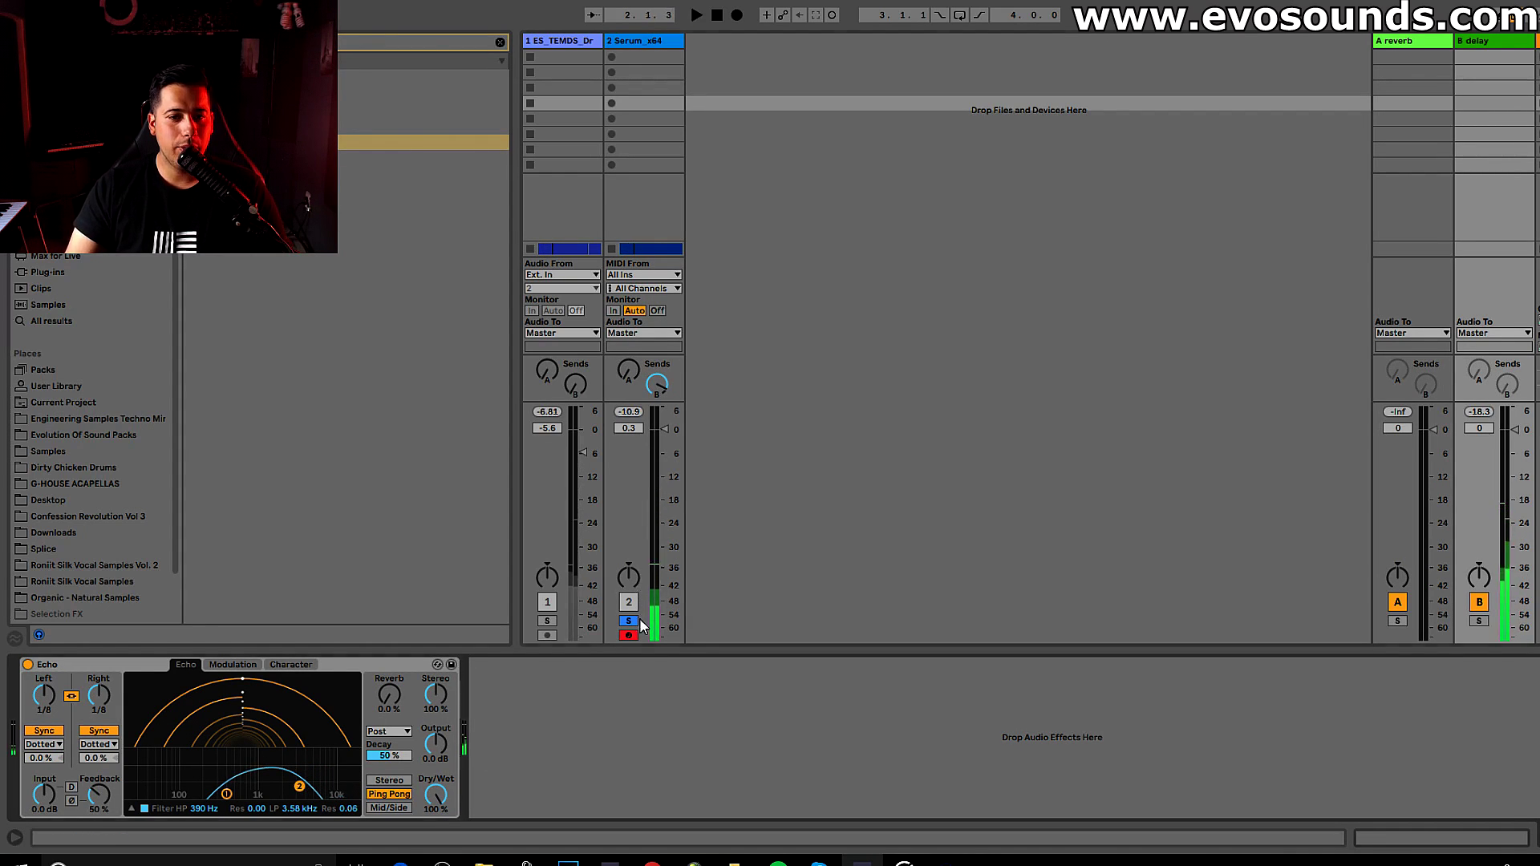
- Add the LFOTool plug-in after EQ Eight on the Serum track
{"action": "left_click", "coordinate": [641, 42]}
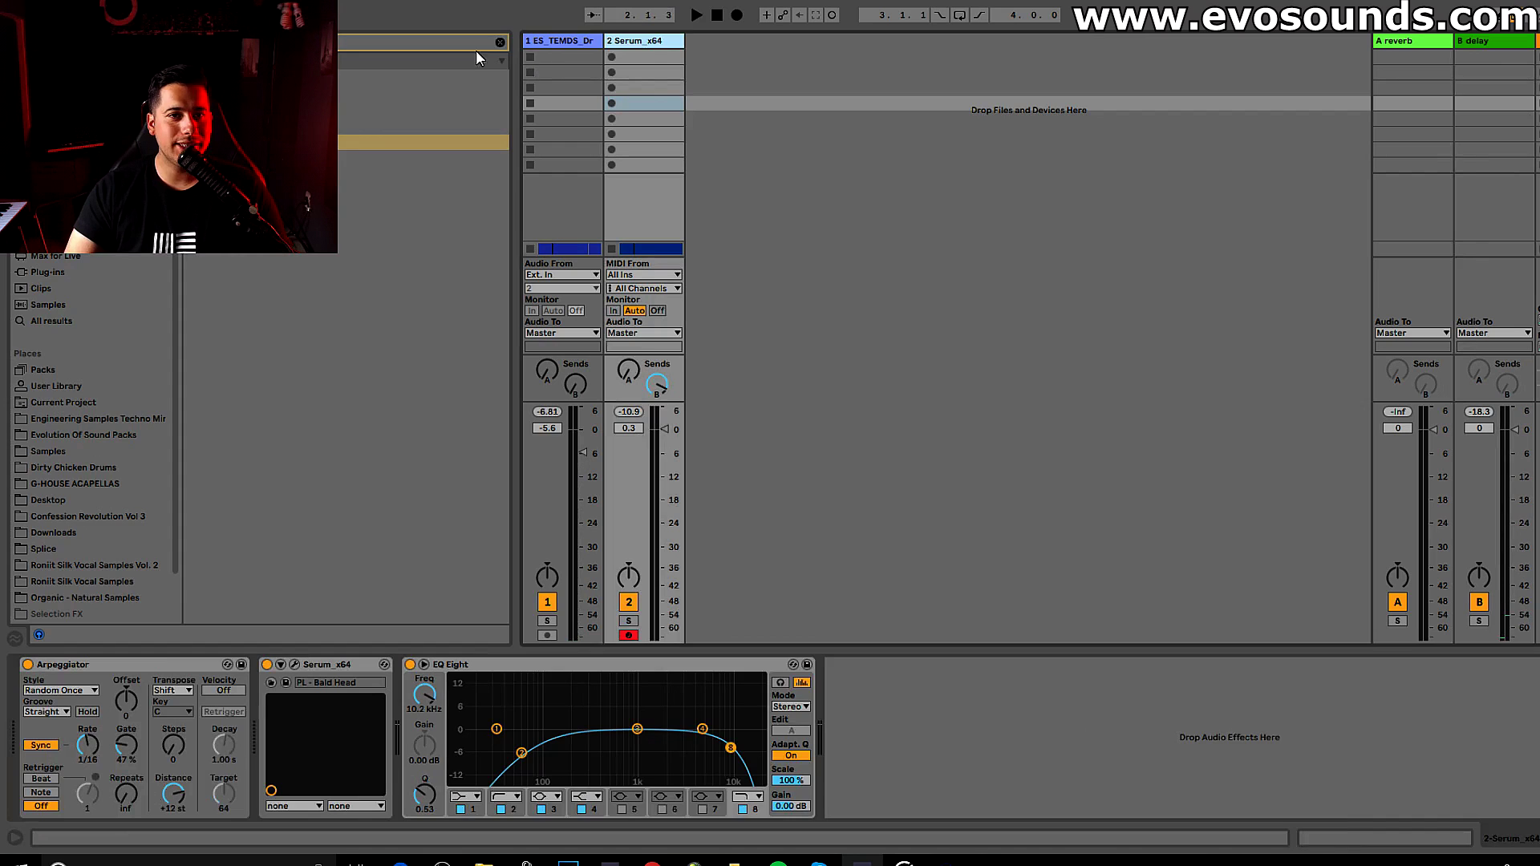
{"action": "left_click", "coordinate": [499, 44]}
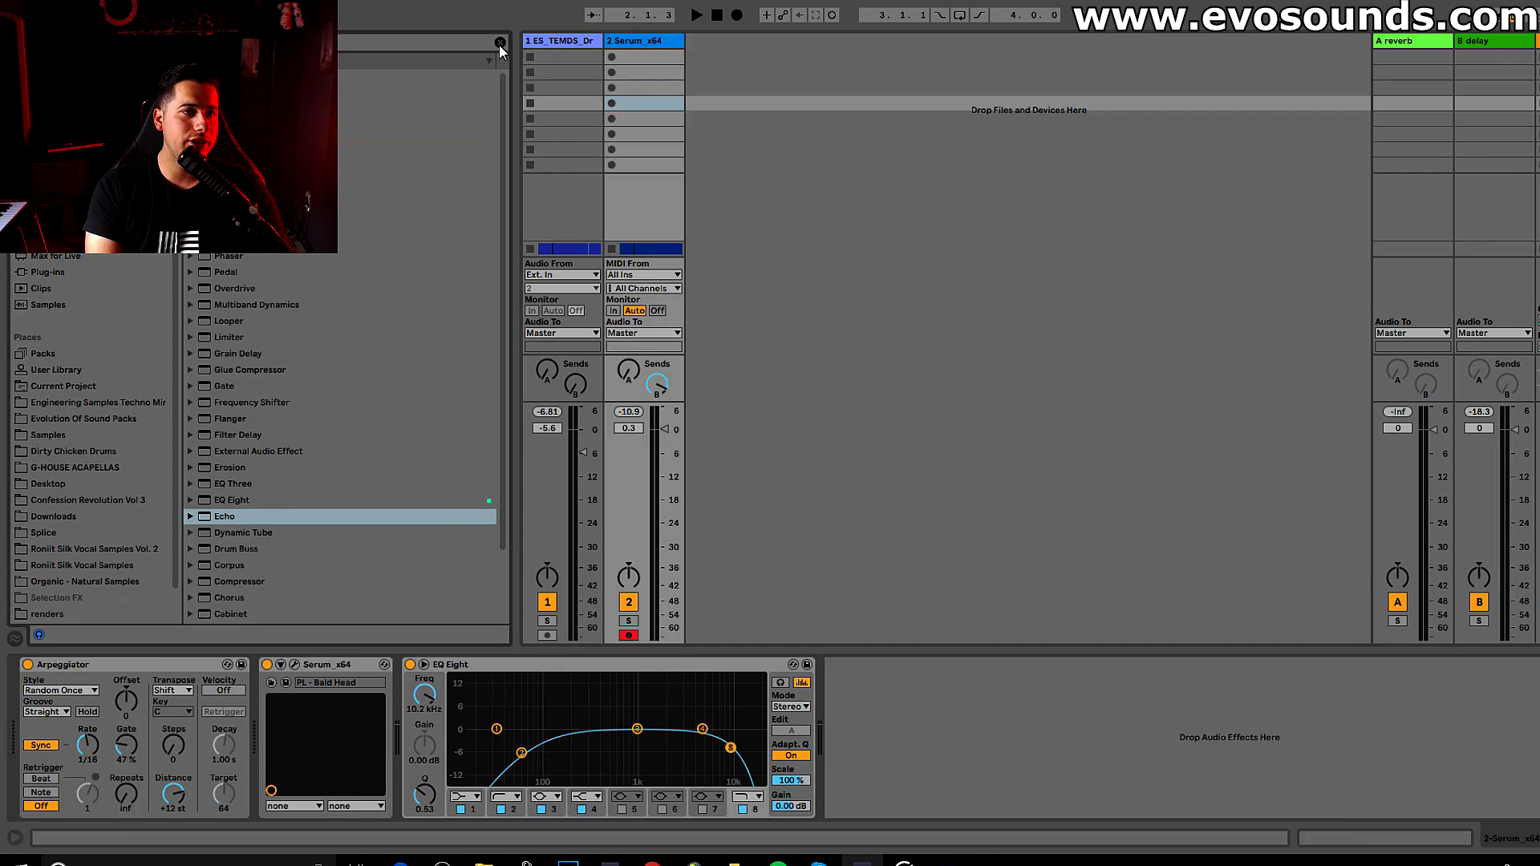
{"action": "left_click", "coordinate": [97, 271]}
{"action": "left_click_drag", "start_coordinate": [423, 93], "coordinate": [871, 726]}
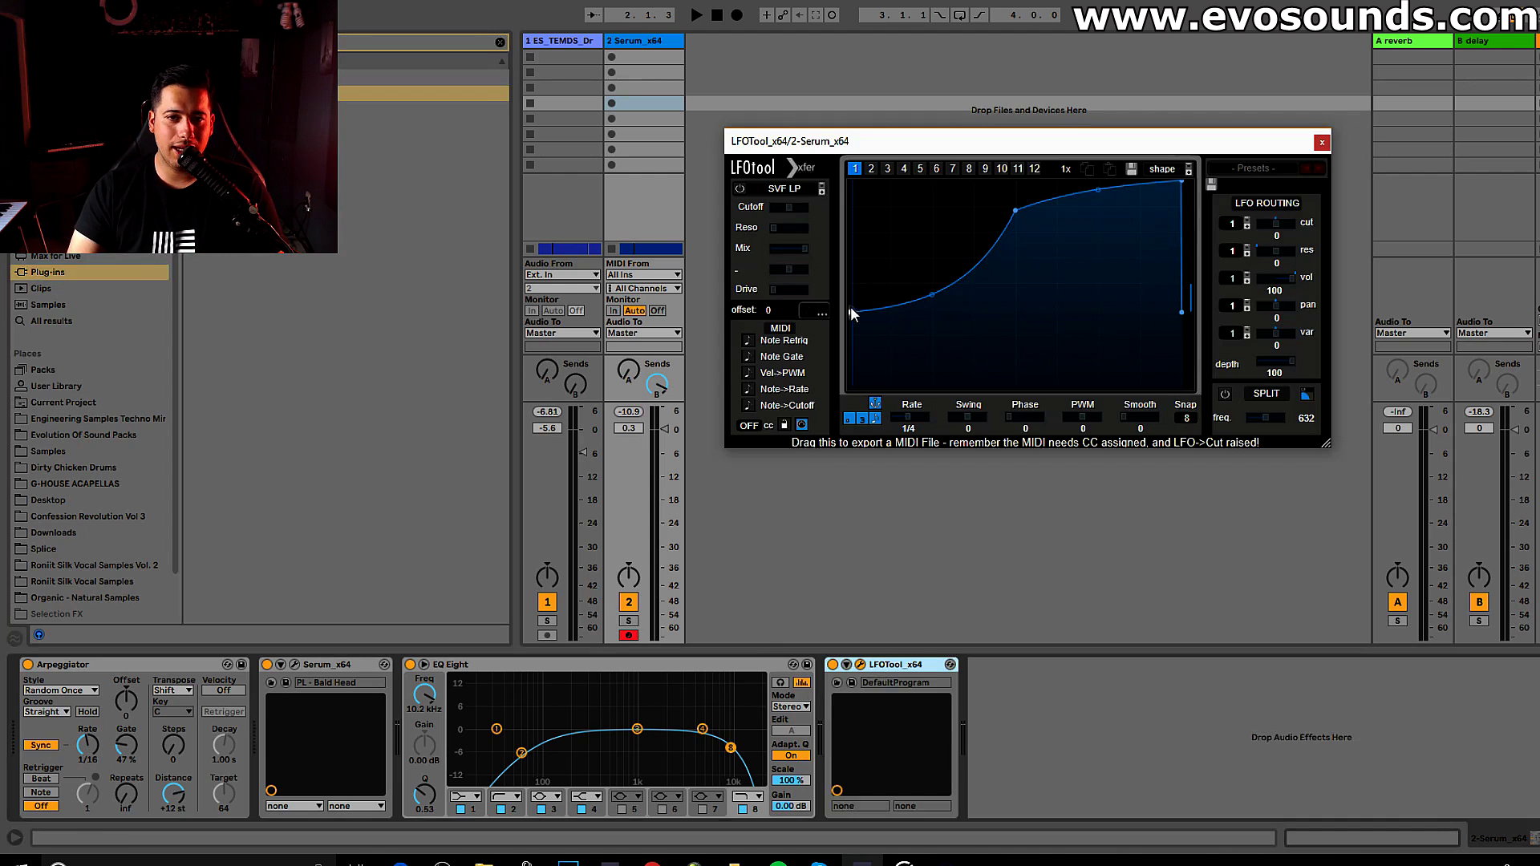
- During playback, set the Serum track's volume to 0 dB and lower its delay send to about -10.2 dB
{"action": "key", "text": "space"}
{"action": "key", "text": "ctrl+alt+p"}
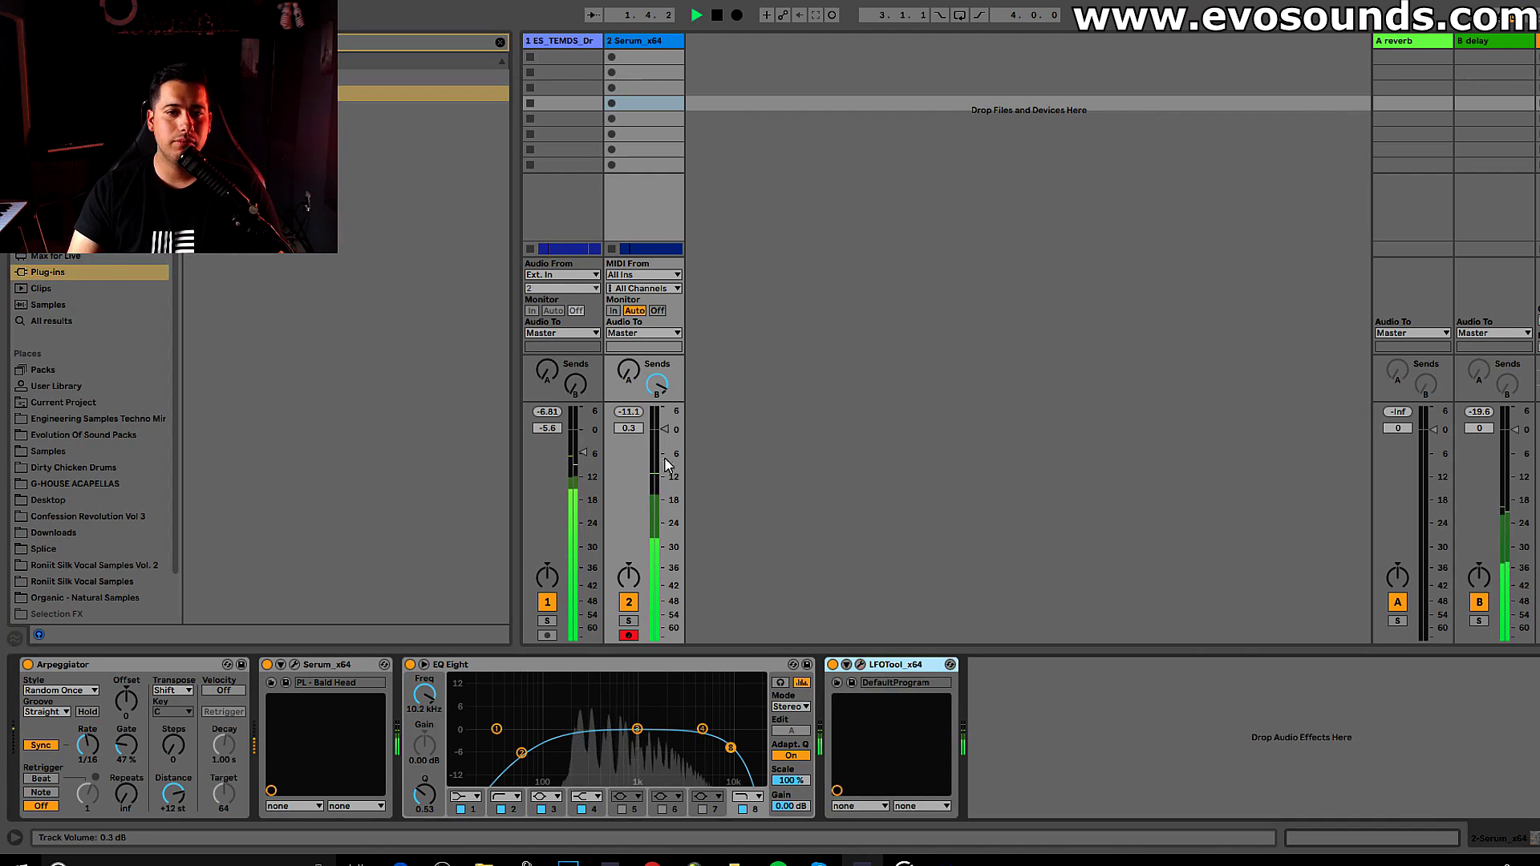
{"action": "left_click_drag", "start_coordinate": [665, 430], "coordinate": [657, 400]}
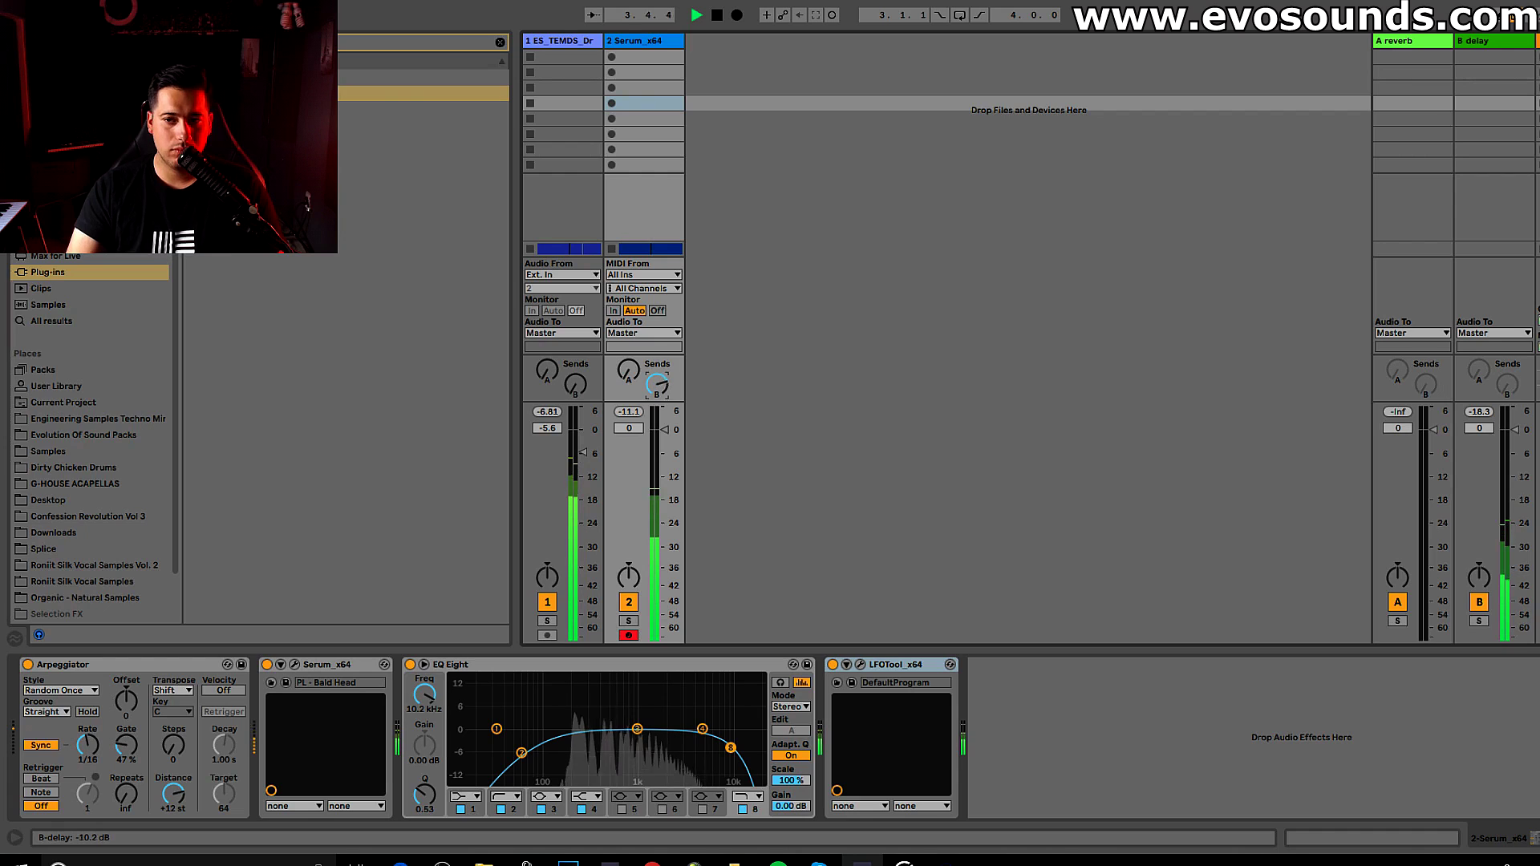
{"action": "key", "text": "space"}
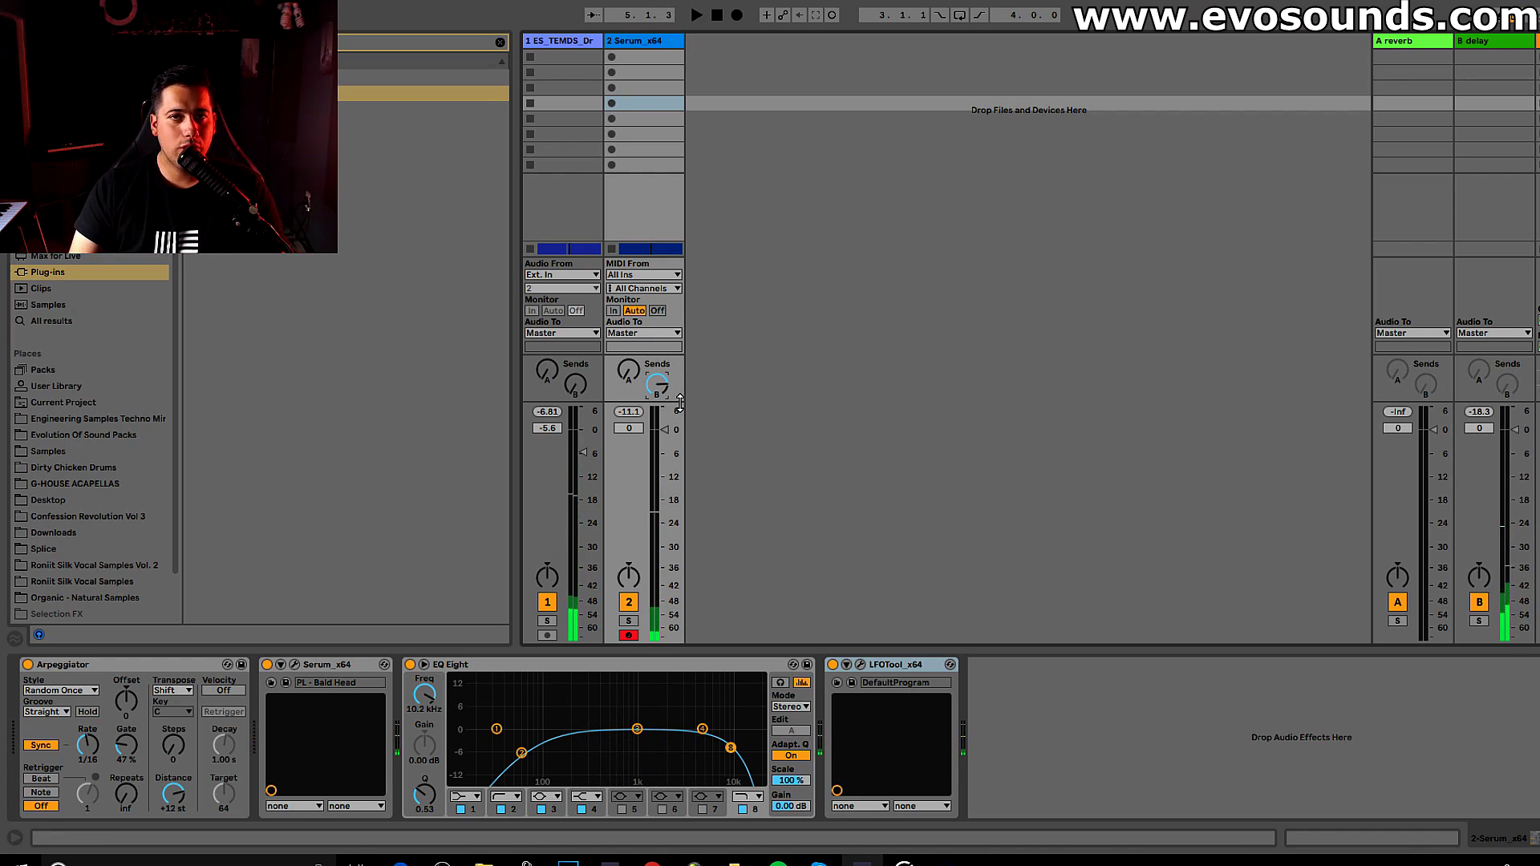
- Add the ValhallaRoom plug-in to the reverb return track
{"action": "left_click", "coordinate": [1391, 44]}
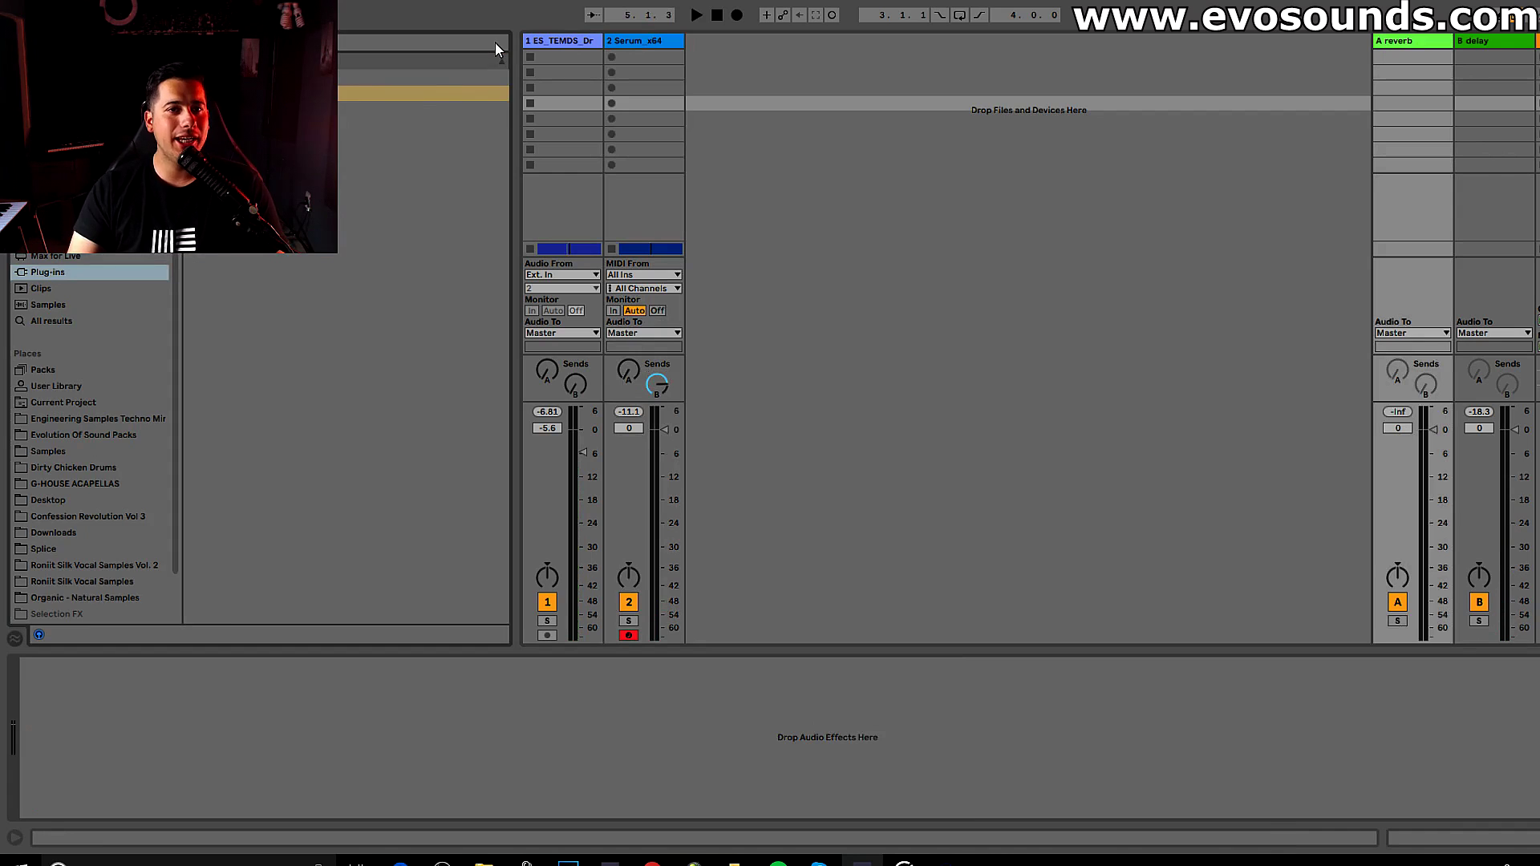
{"action": "left_click", "coordinate": [495, 41]}
{"action": "left_click_drag", "start_coordinate": [425, 110], "coordinate": [1404, 44]}
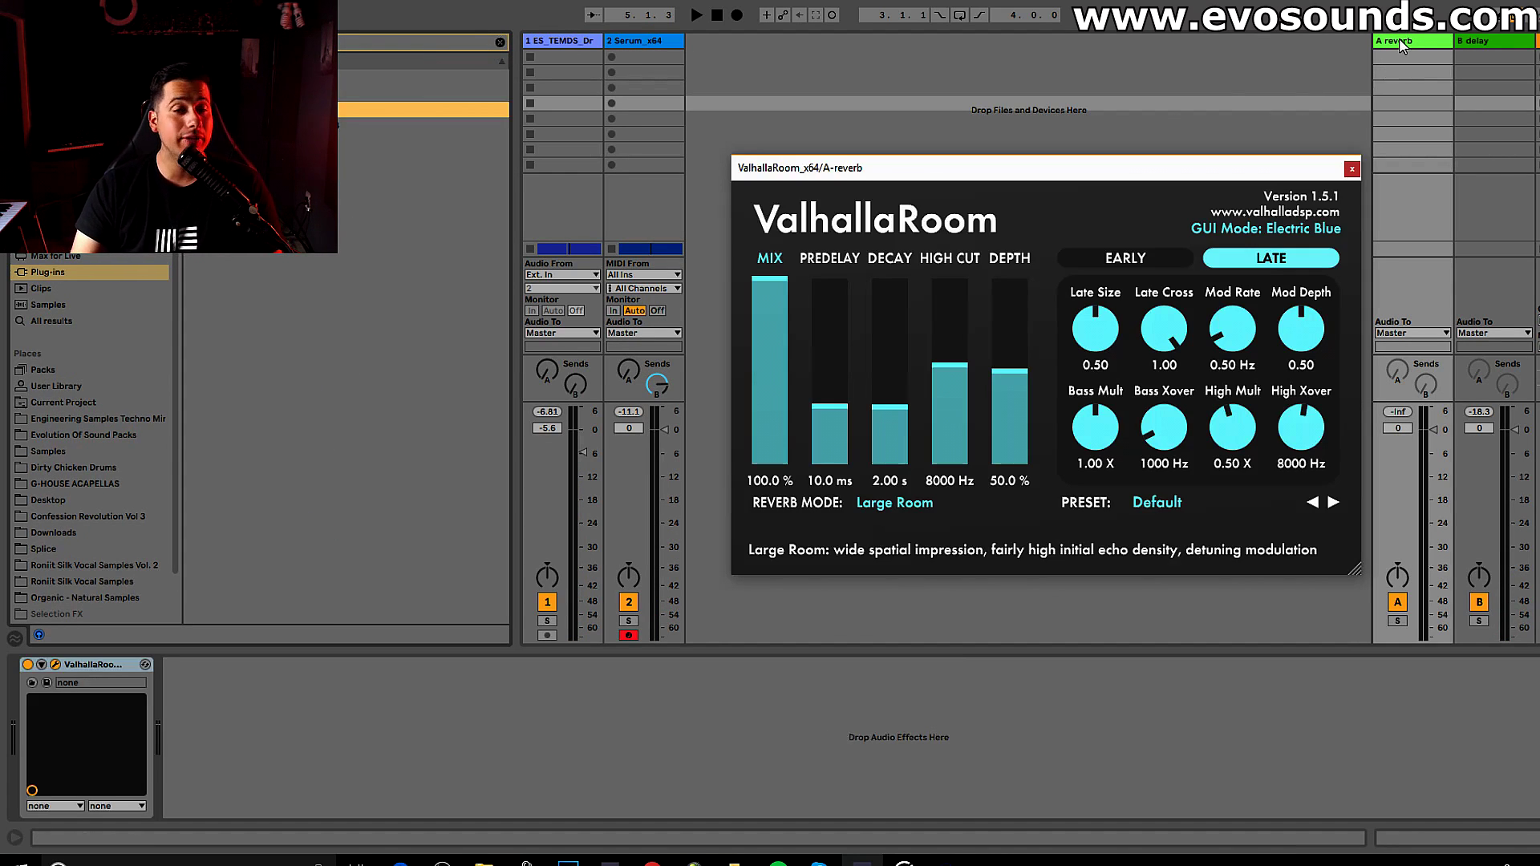
- Load ValhallaRoom's LargeHall preset, then set the high cut to 10950 Hz and the decay to 0.55 s
{"action": "left_click", "coordinate": [1178, 503]}
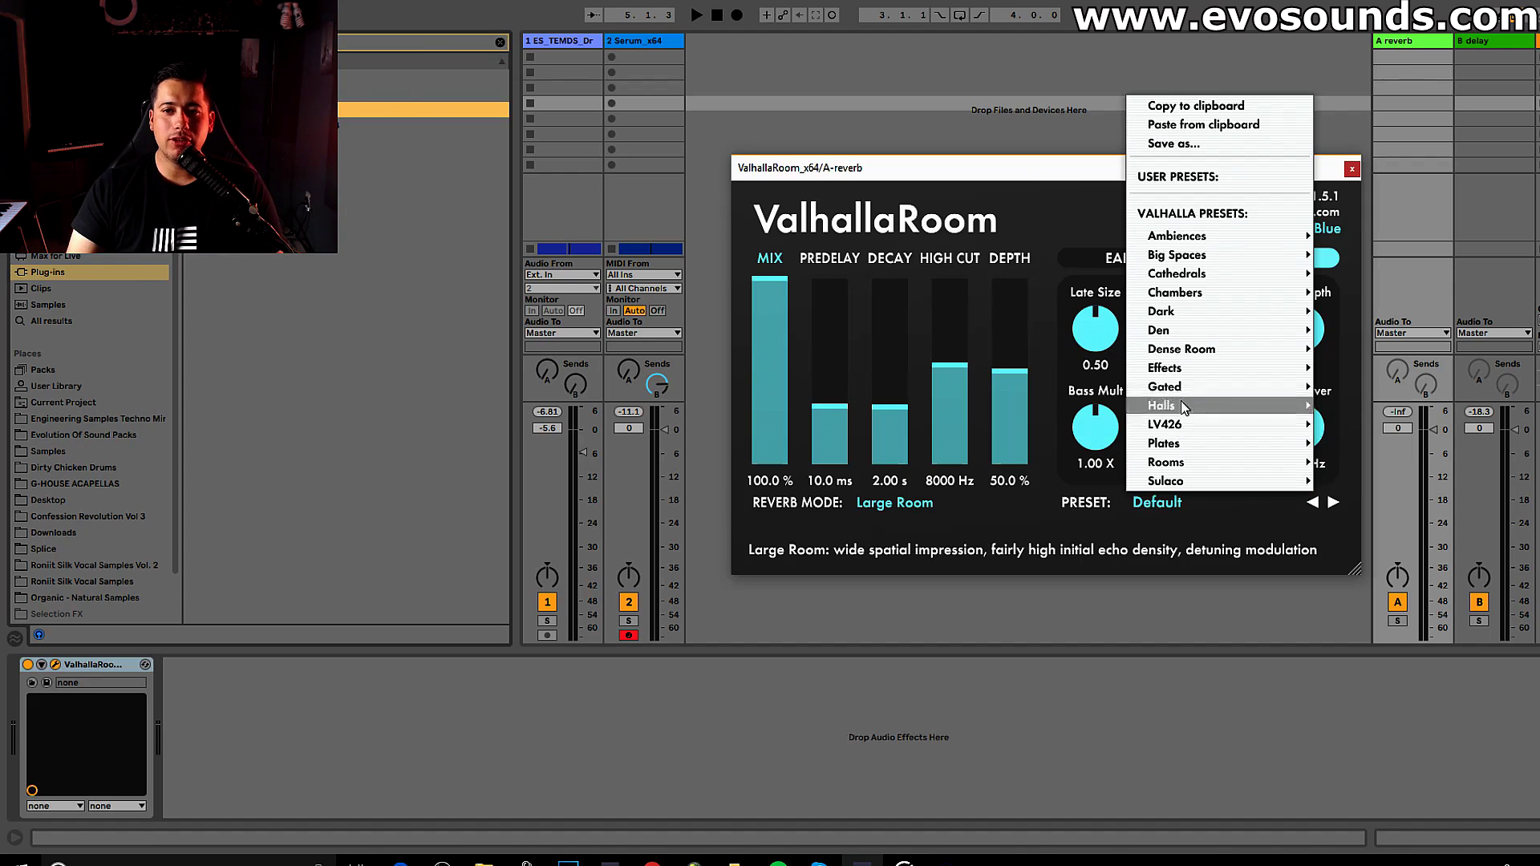
{"action": "mouse_move", "coordinate": [1191, 413]}
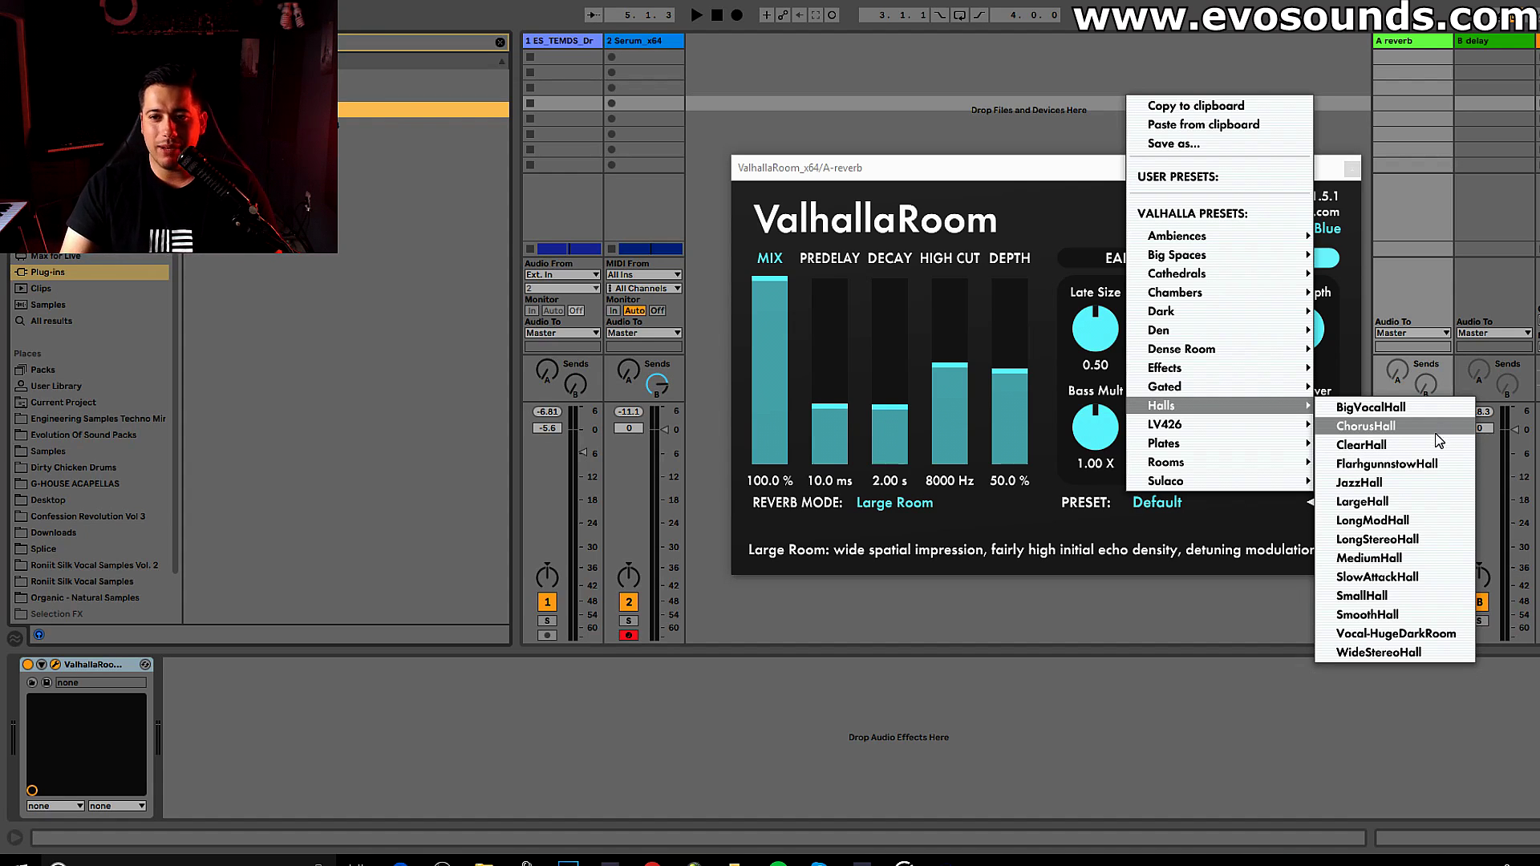
{"action": "left_click", "coordinate": [1393, 499]}
{"action": "left_click_drag", "start_coordinate": [950, 405], "coordinate": [967, 328]}
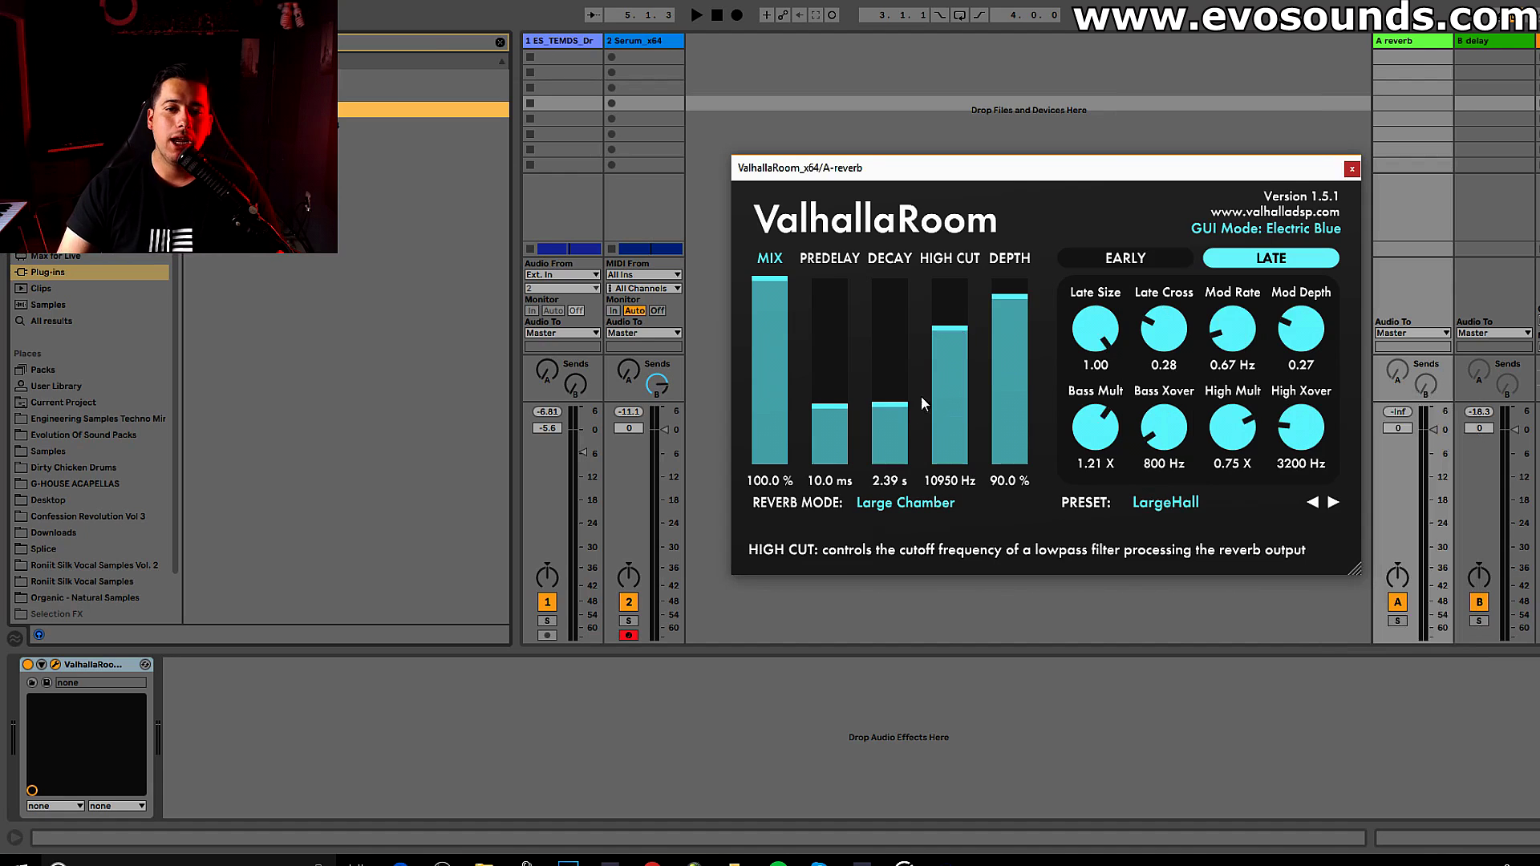
{"action": "left_click_drag", "start_coordinate": [899, 408], "coordinate": [900, 428]}
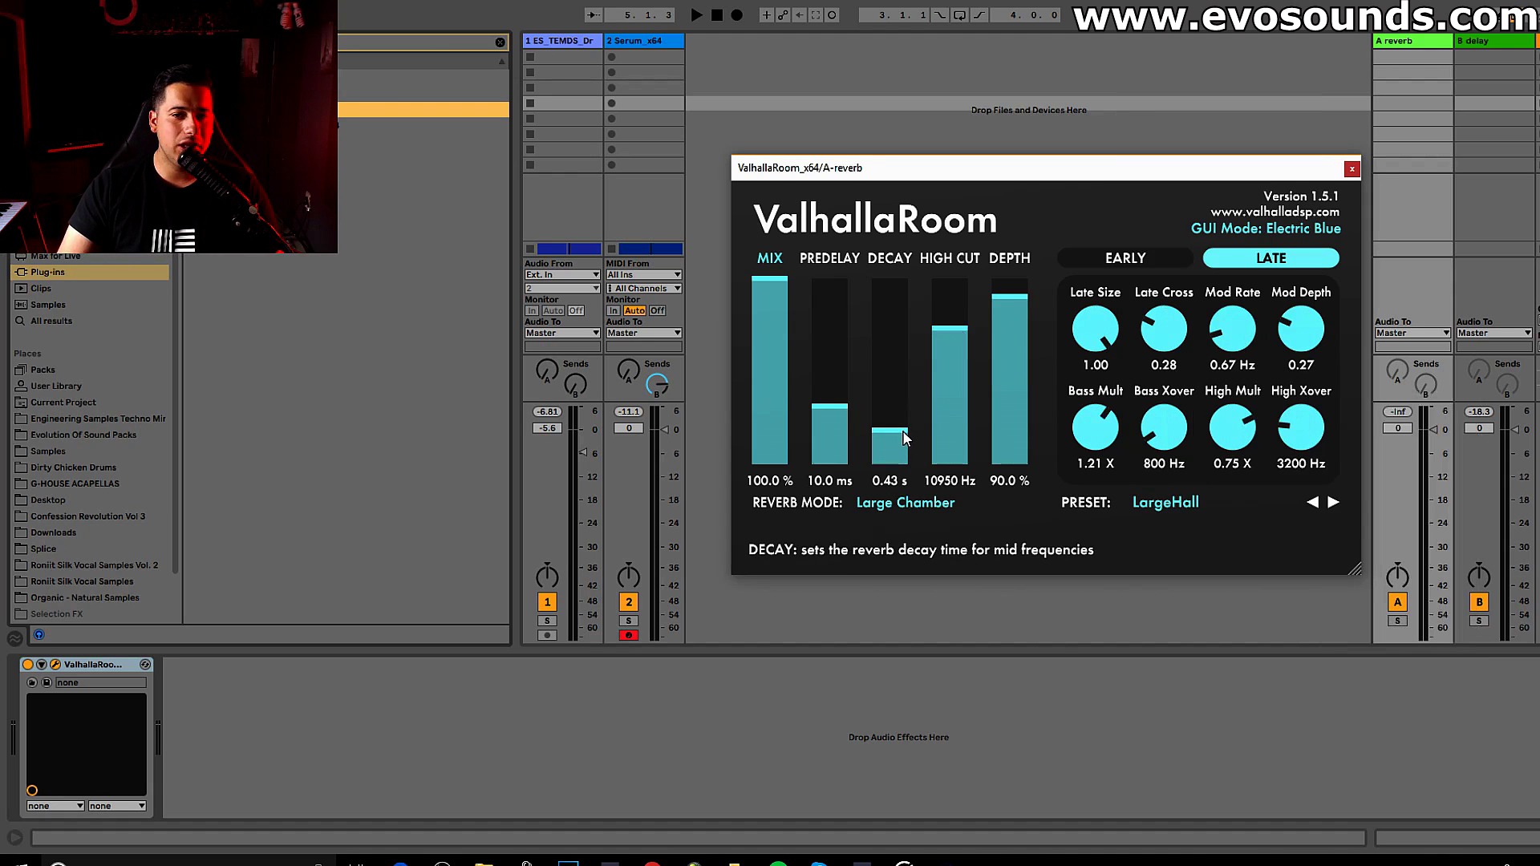
- During playback, hide the plug-in window, raise the Serum track's reverb send to about -11.4 dB and solo the reverb return
{"action": "key", "text": "space"}
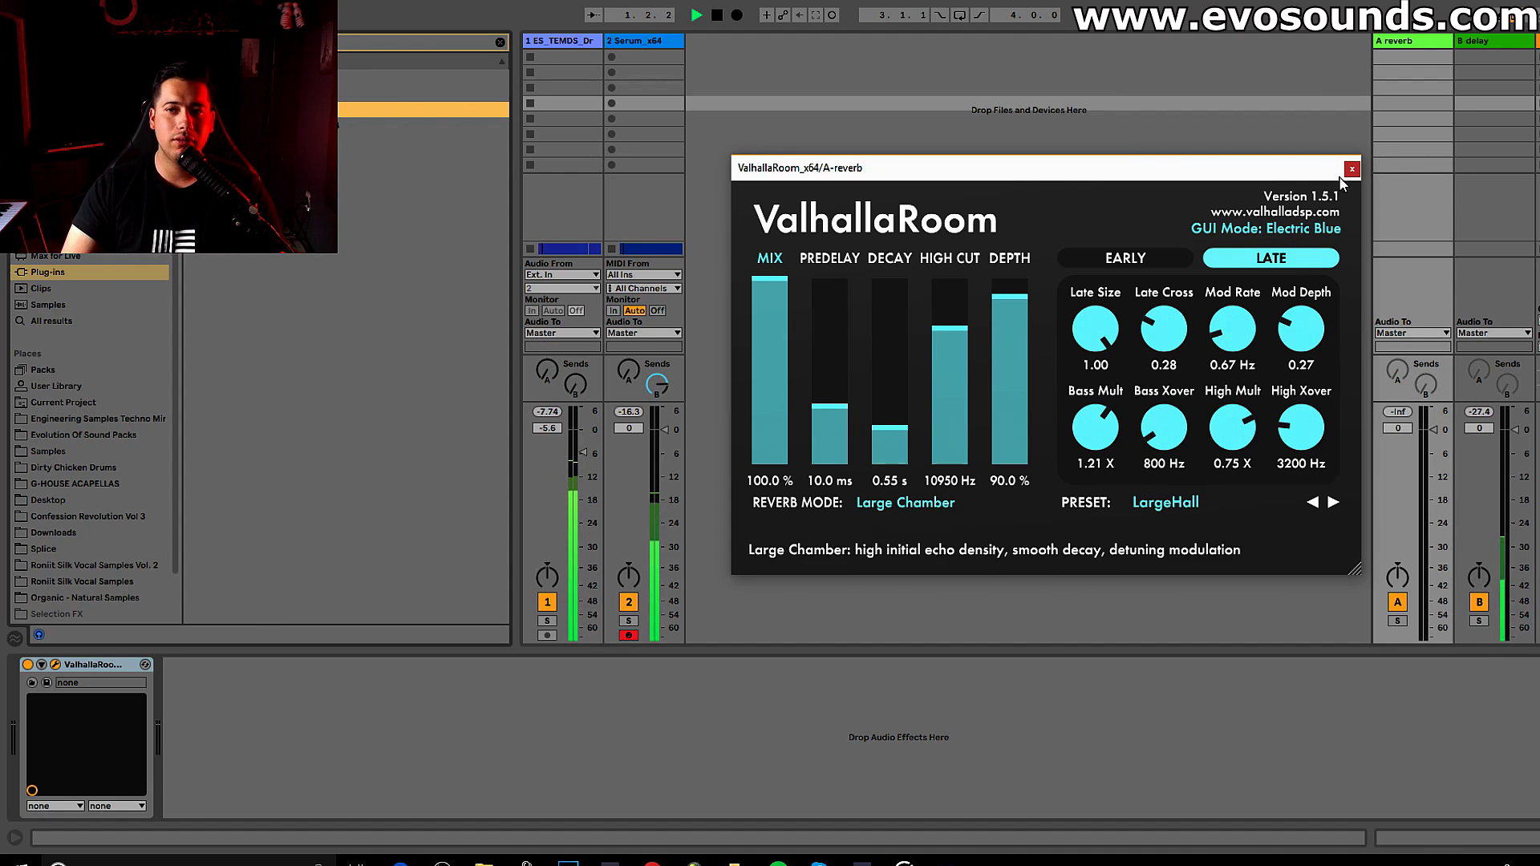
{"action": "key", "text": "ctrl+alt+p"}
{"action": "left_click_drag", "start_coordinate": [629, 369], "coordinate": [628, 361]}
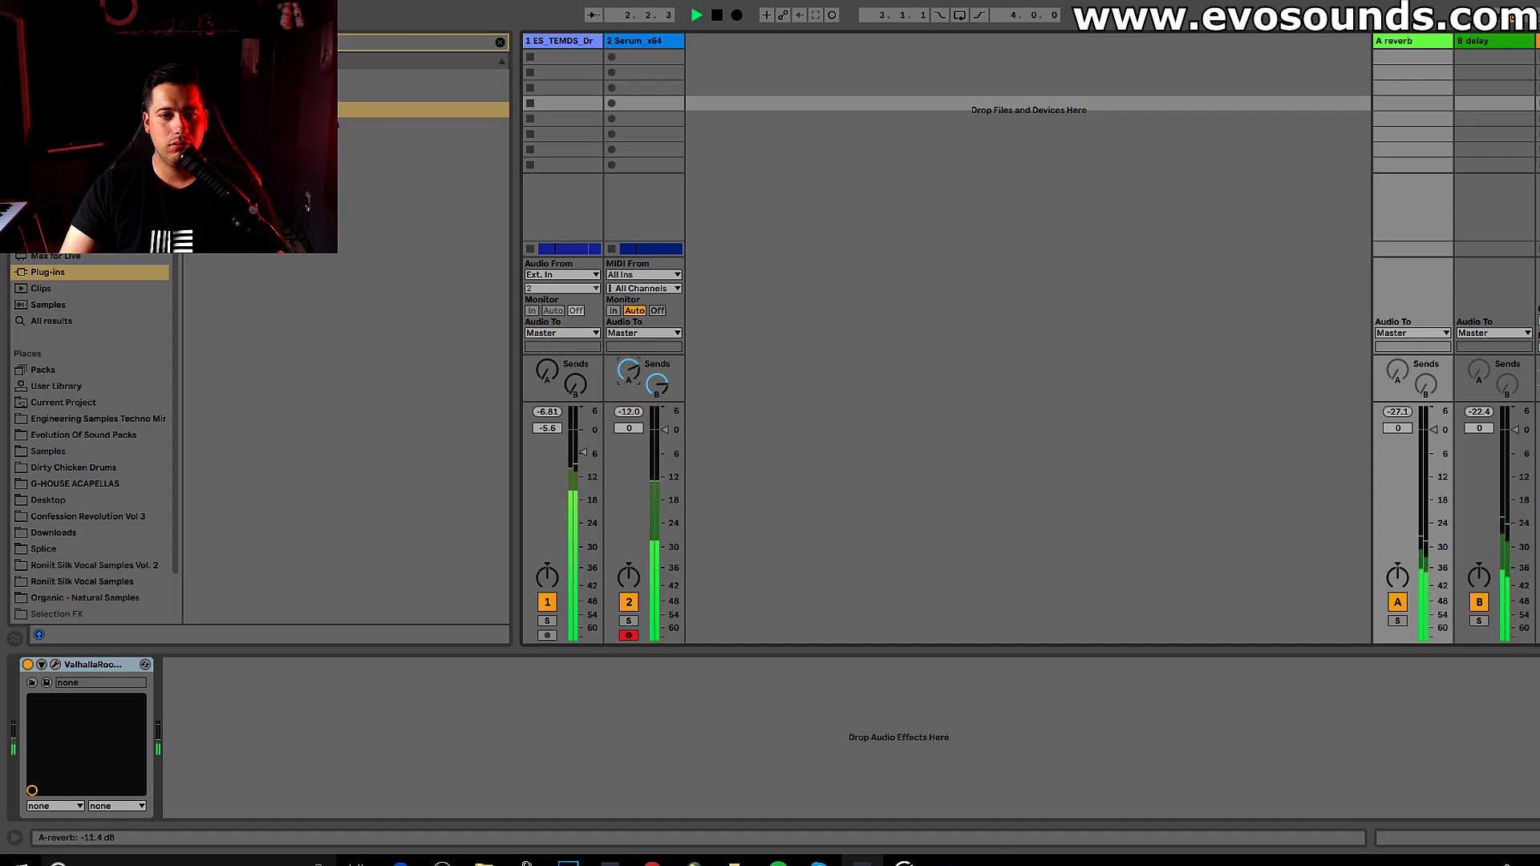
{"action": "left_click", "coordinate": [1403, 621]}
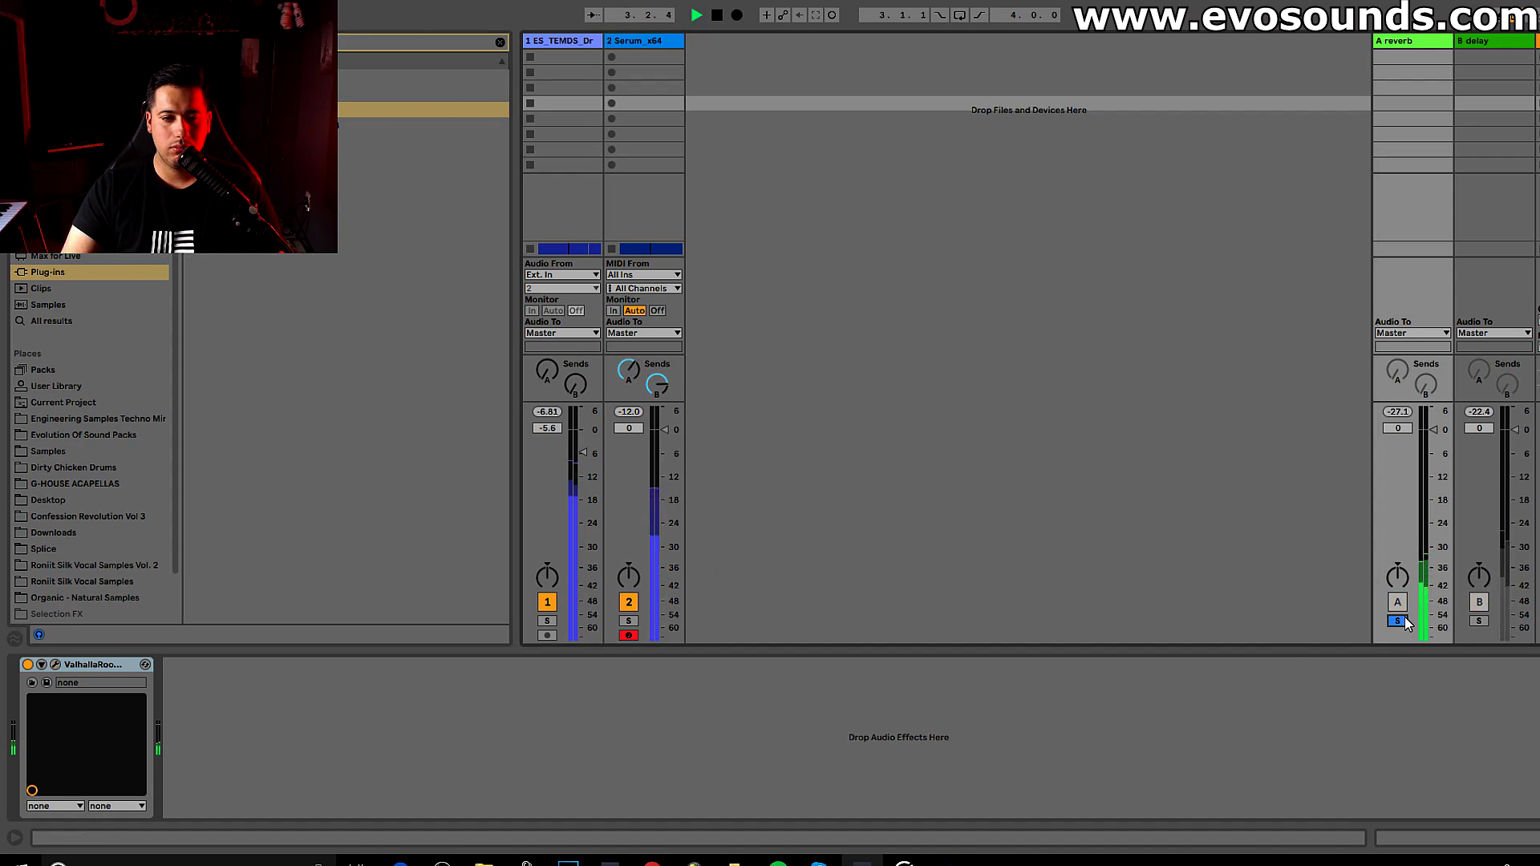
- Solo the Serum track to audition its reverb and reopen ValhallaRoom on the reverb return track
{"action": "left_click", "coordinate": [629, 621]}
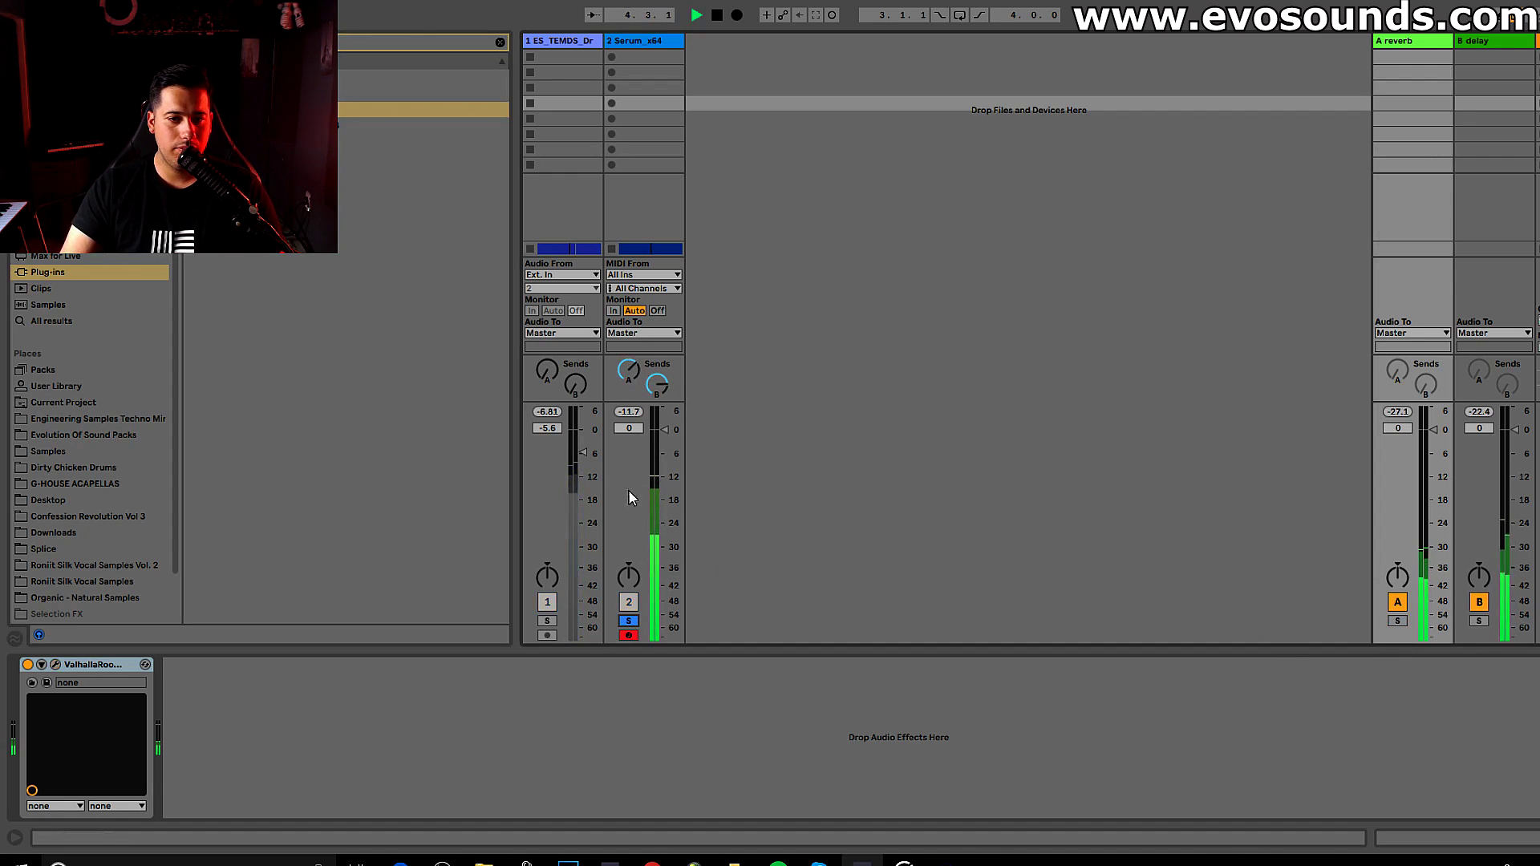
{"action": "left_click", "coordinate": [1402, 57]}
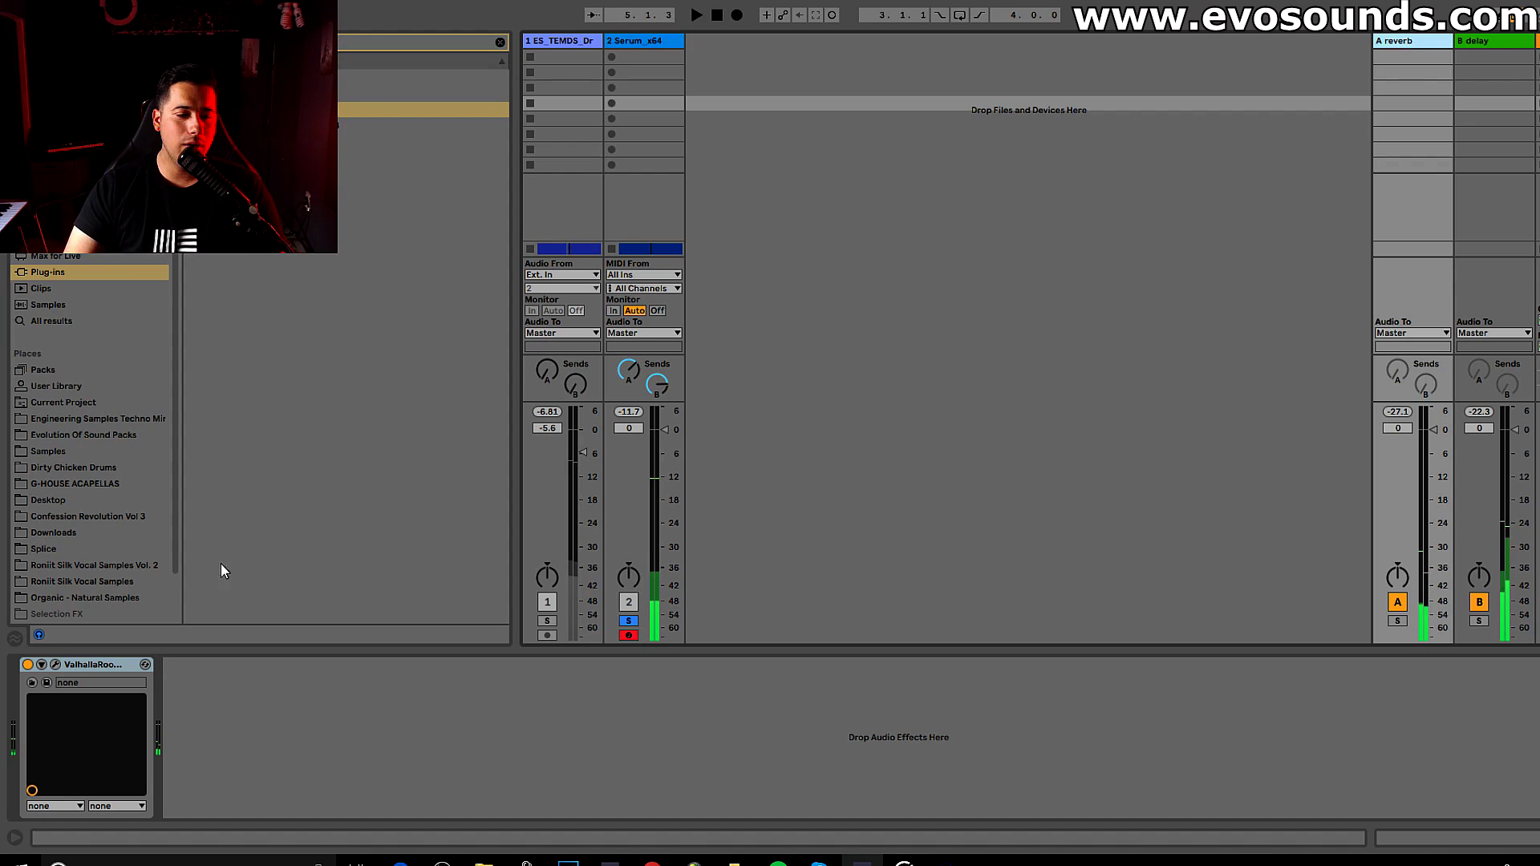
{"action": "left_click", "coordinate": [55, 665]}
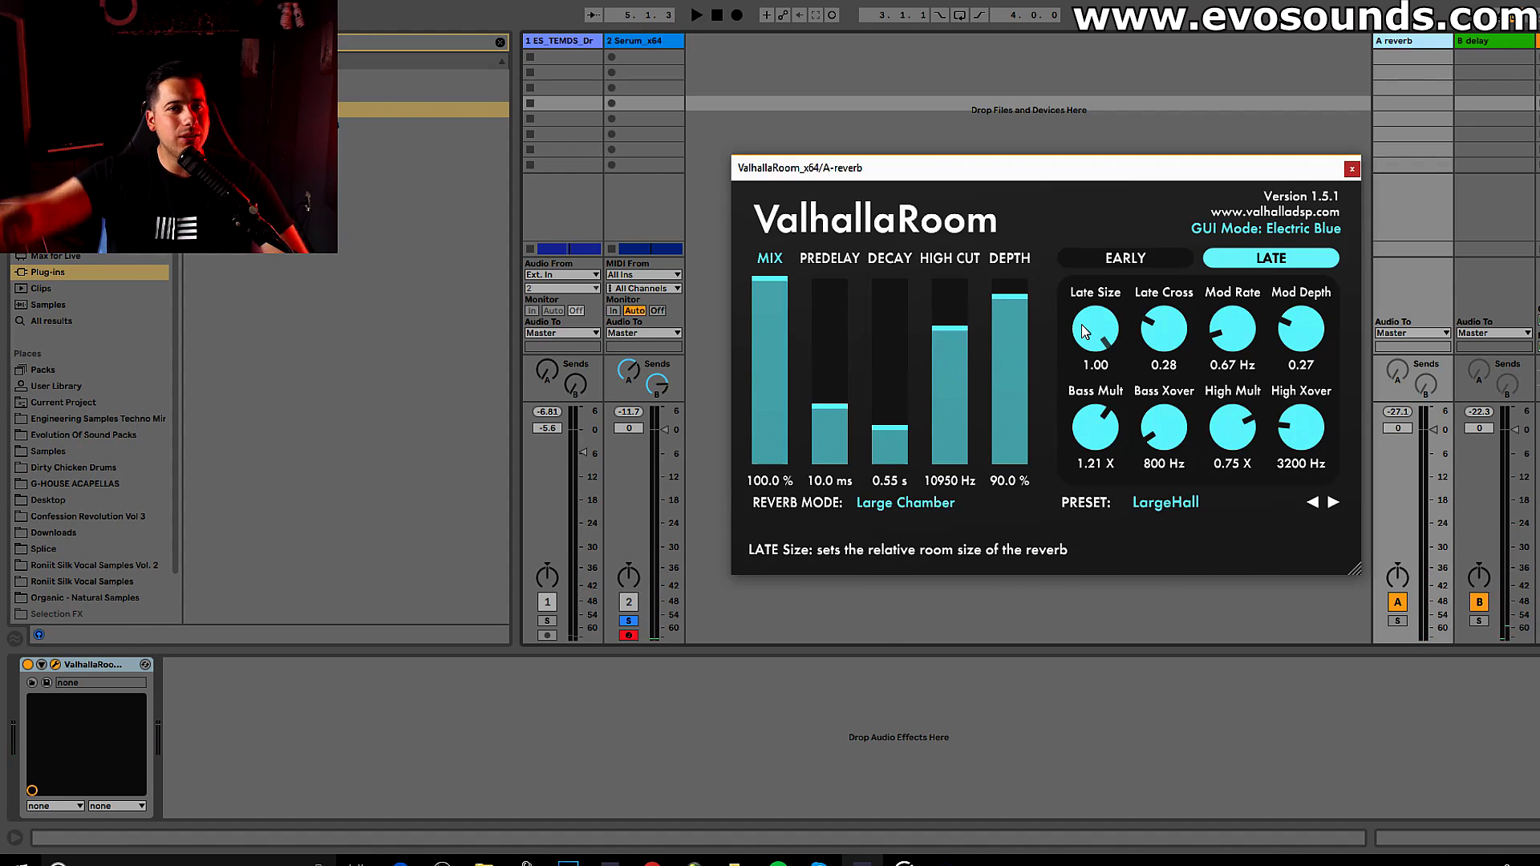
- During playback, set ValhallaRoom's high cut to 6550 Hz, its depth to 70.0 % and its decay to 1.13 s
{"action": "key", "text": "space"}
{"action": "left_click_drag", "start_coordinate": [949, 336], "coordinate": [956, 386]}
{"action": "key", "text": "ctrl+alt+p"}
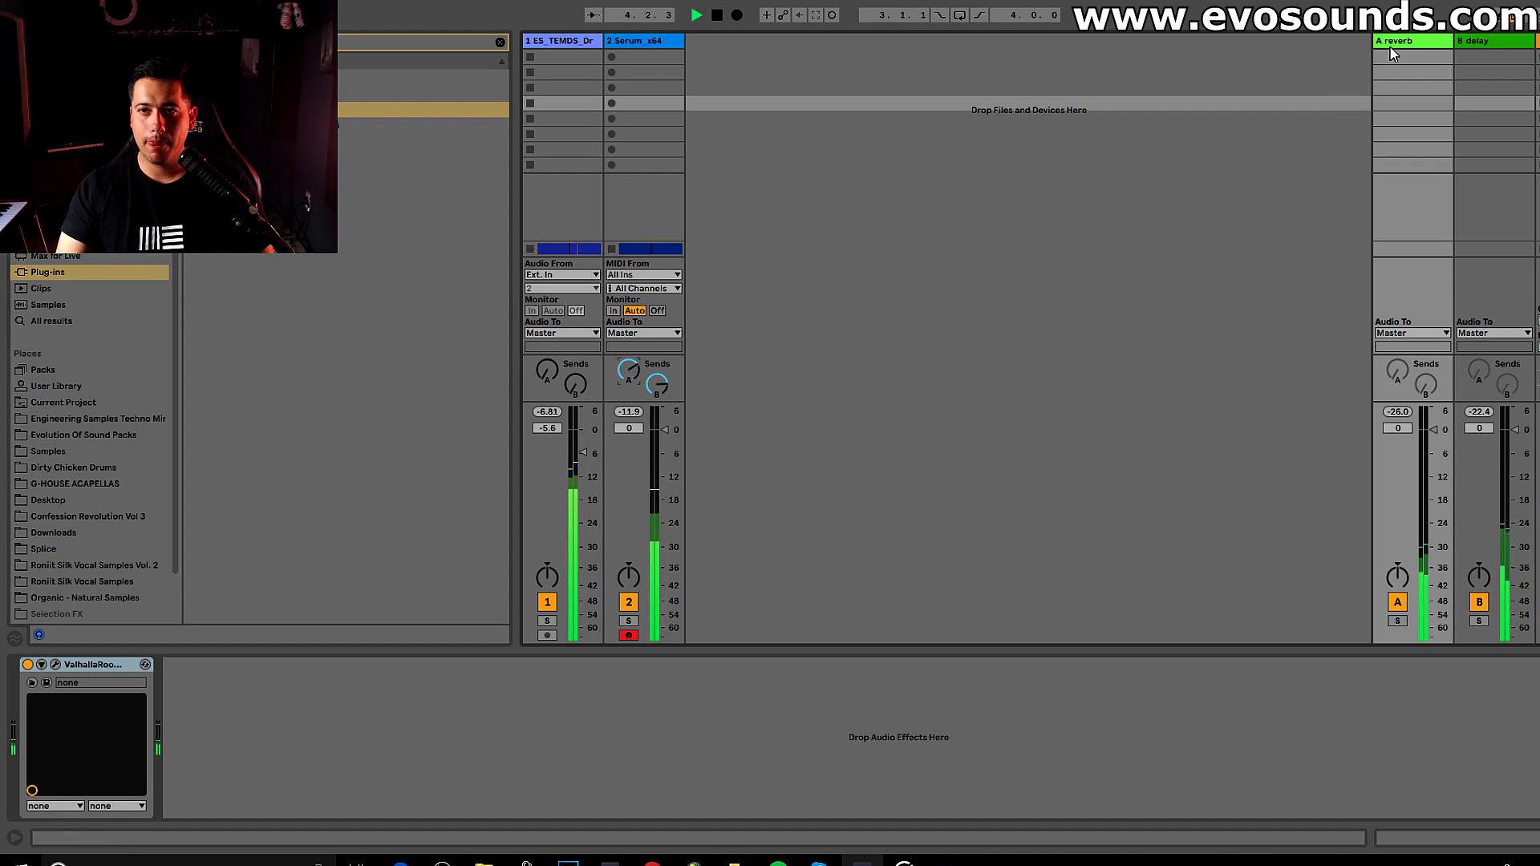
{"action": "key", "text": "ctrl+alt+p"}
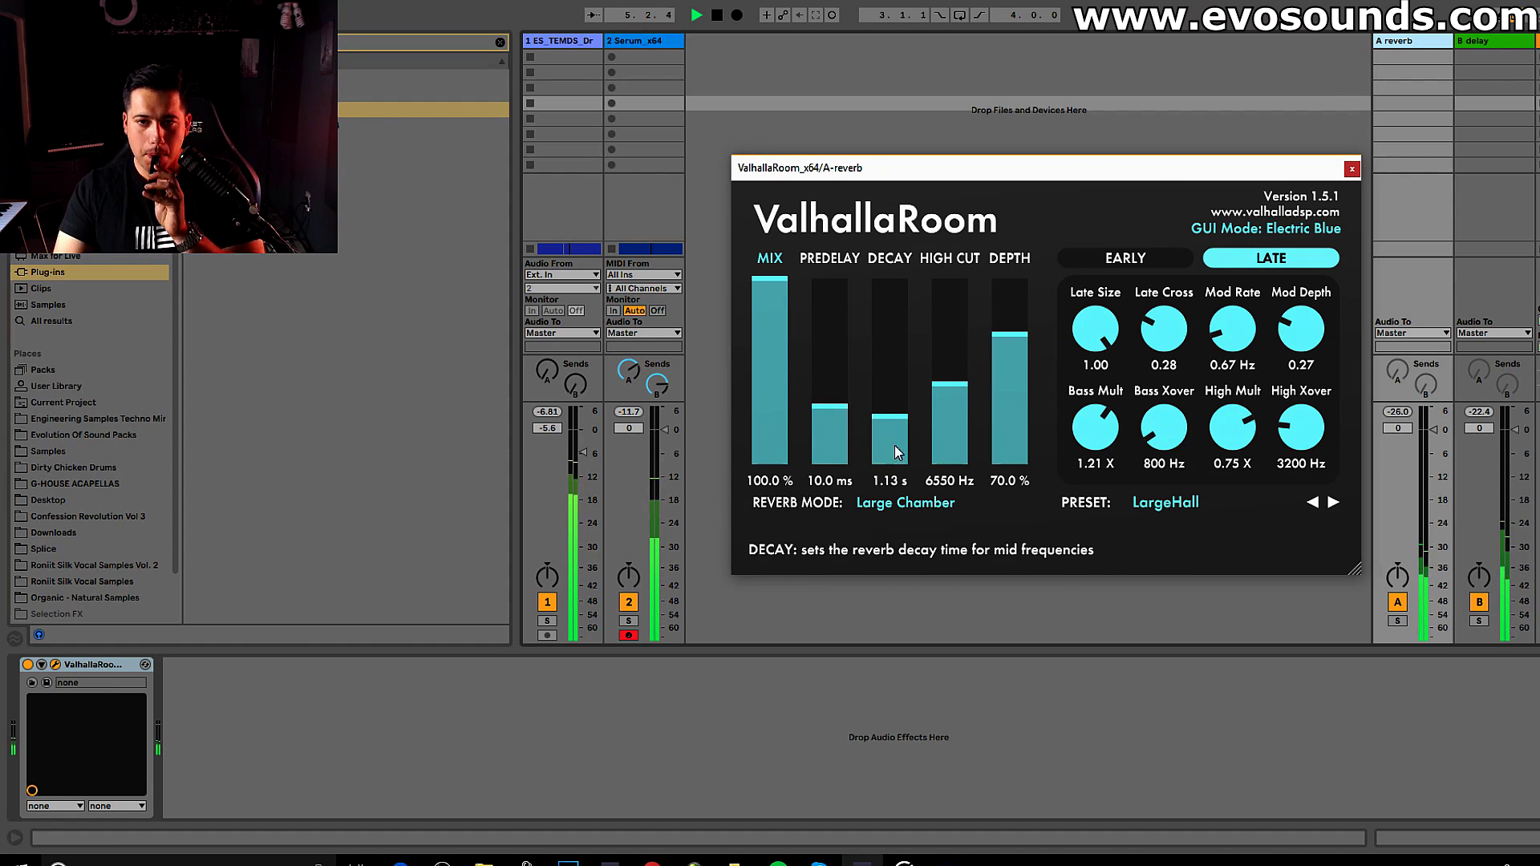
{"action": "key", "text": "ctrl+alt+p"}
- Audition the soloed reverb return with ValhallaRoom's decay raised to 1.55 s and 2.40 s
{"action": "key", "text": "space"}
{"action": "key", "text": "ctrl+alt+p"}
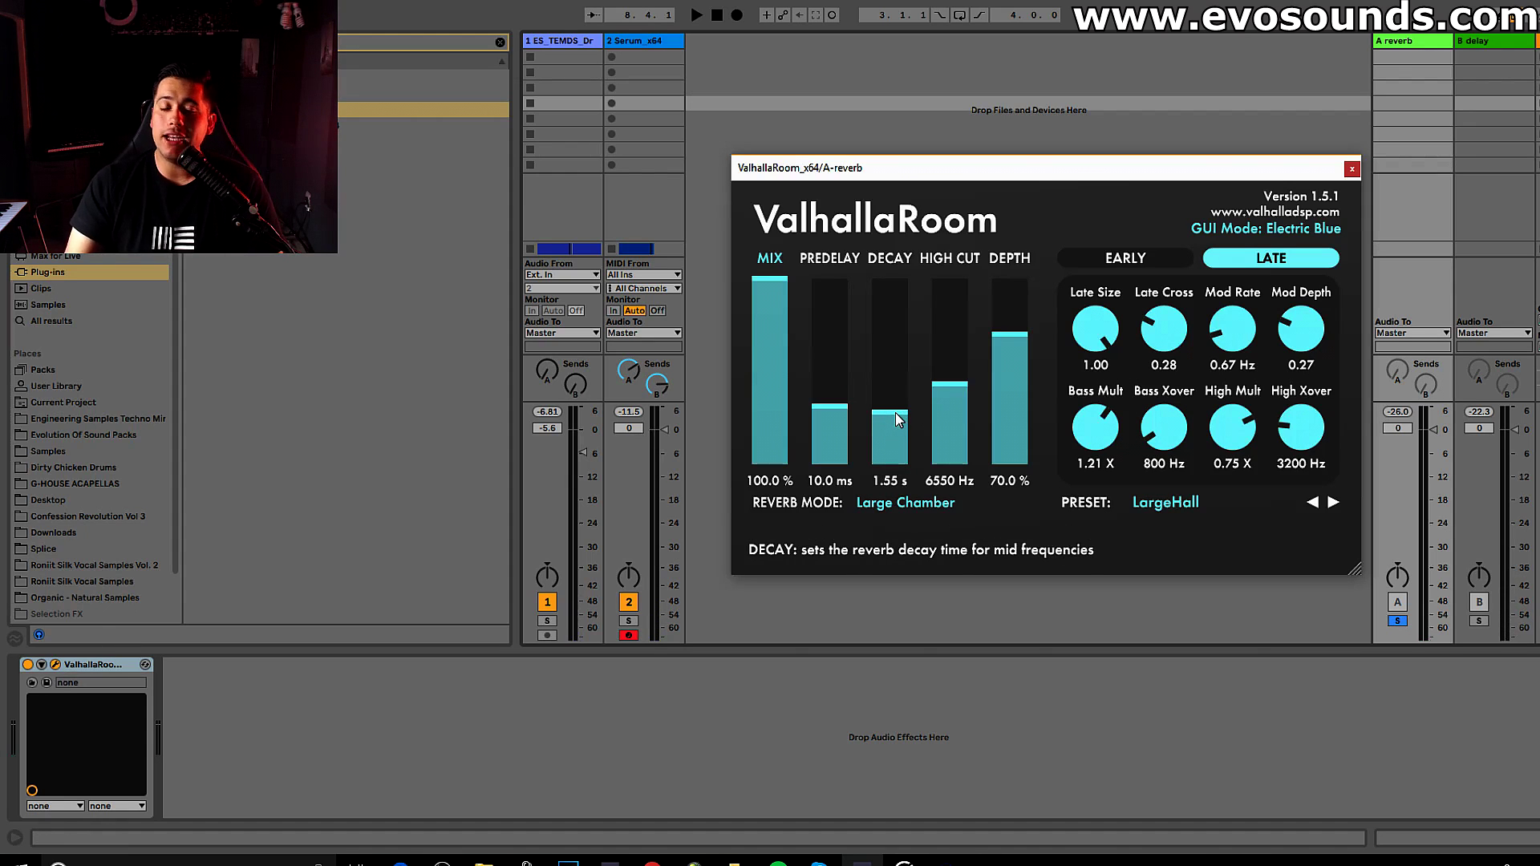
{"action": "key", "text": "space"}
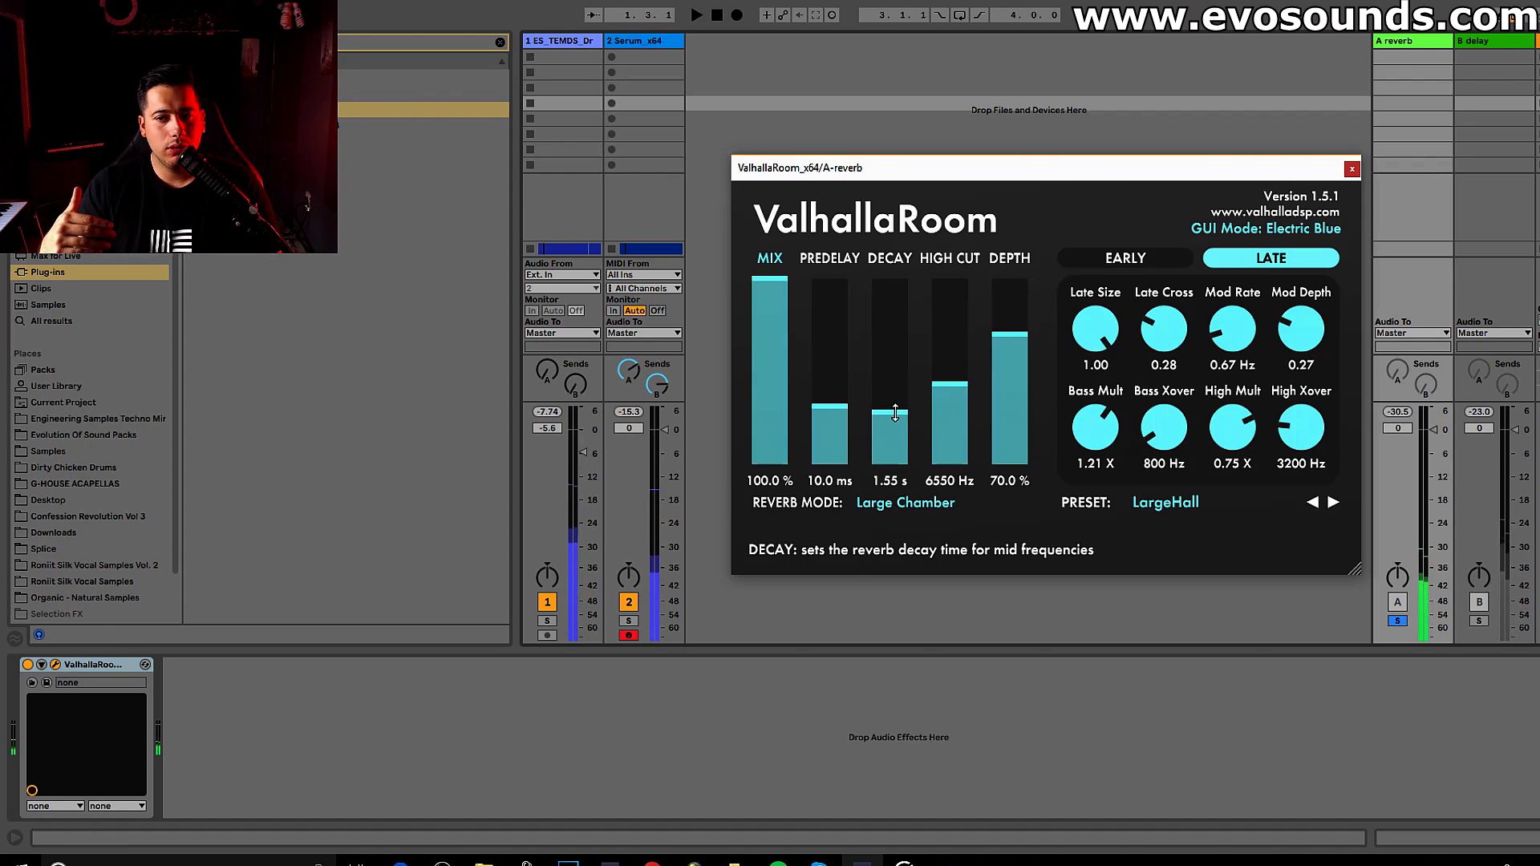
{"action": "left_click_drag", "start_coordinate": [896, 412], "coordinate": [896, 404]}
{"action": "key", "text": "space"}
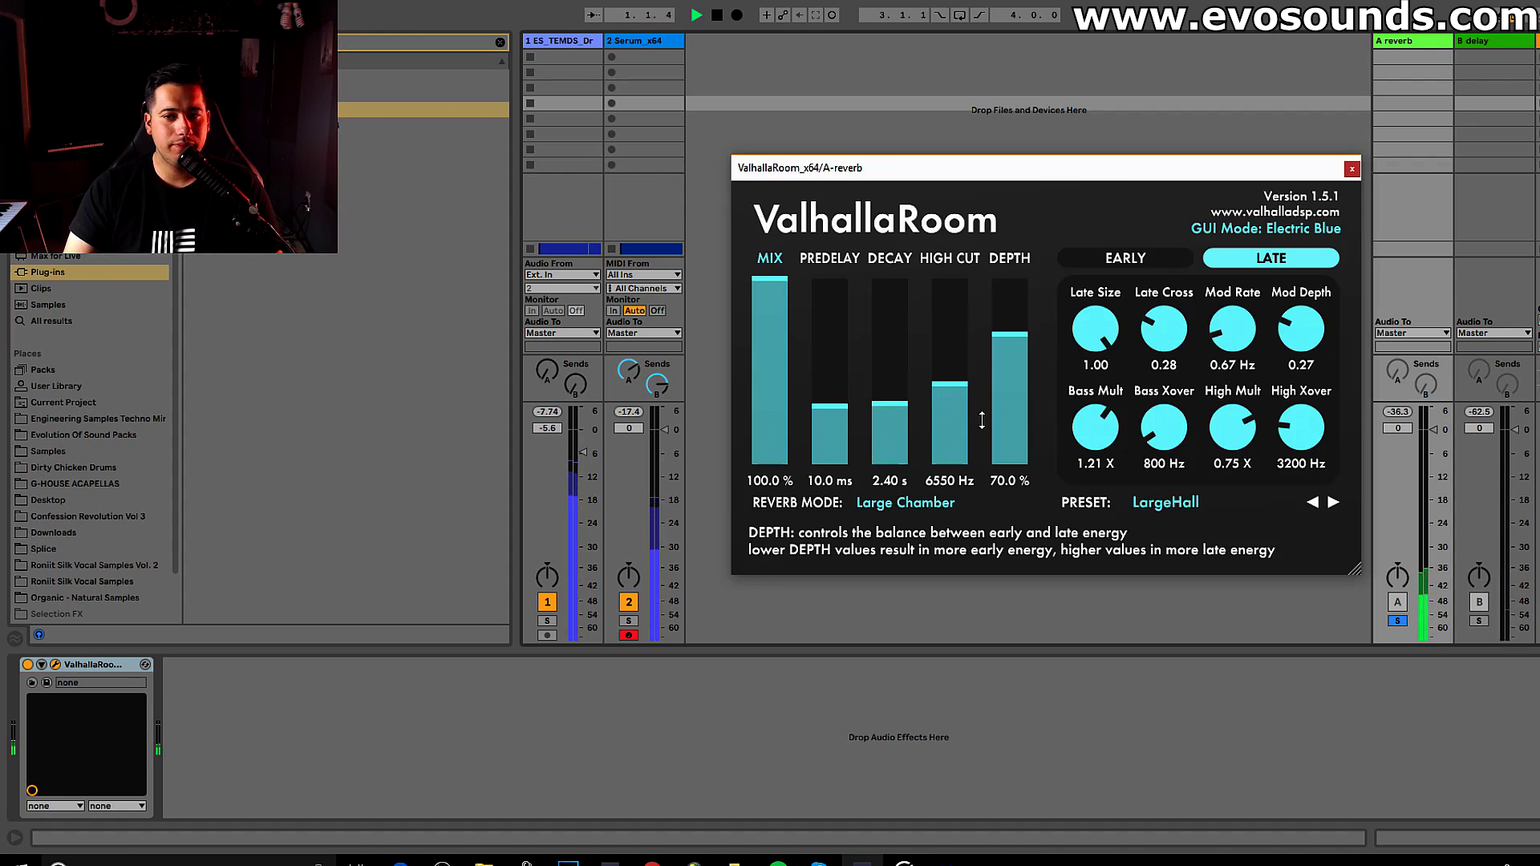
- Unsolo the reverb return, set ValhallaRoom's decay to 1.26 s and close its window
{"action": "left_click", "coordinate": [1397, 622]}
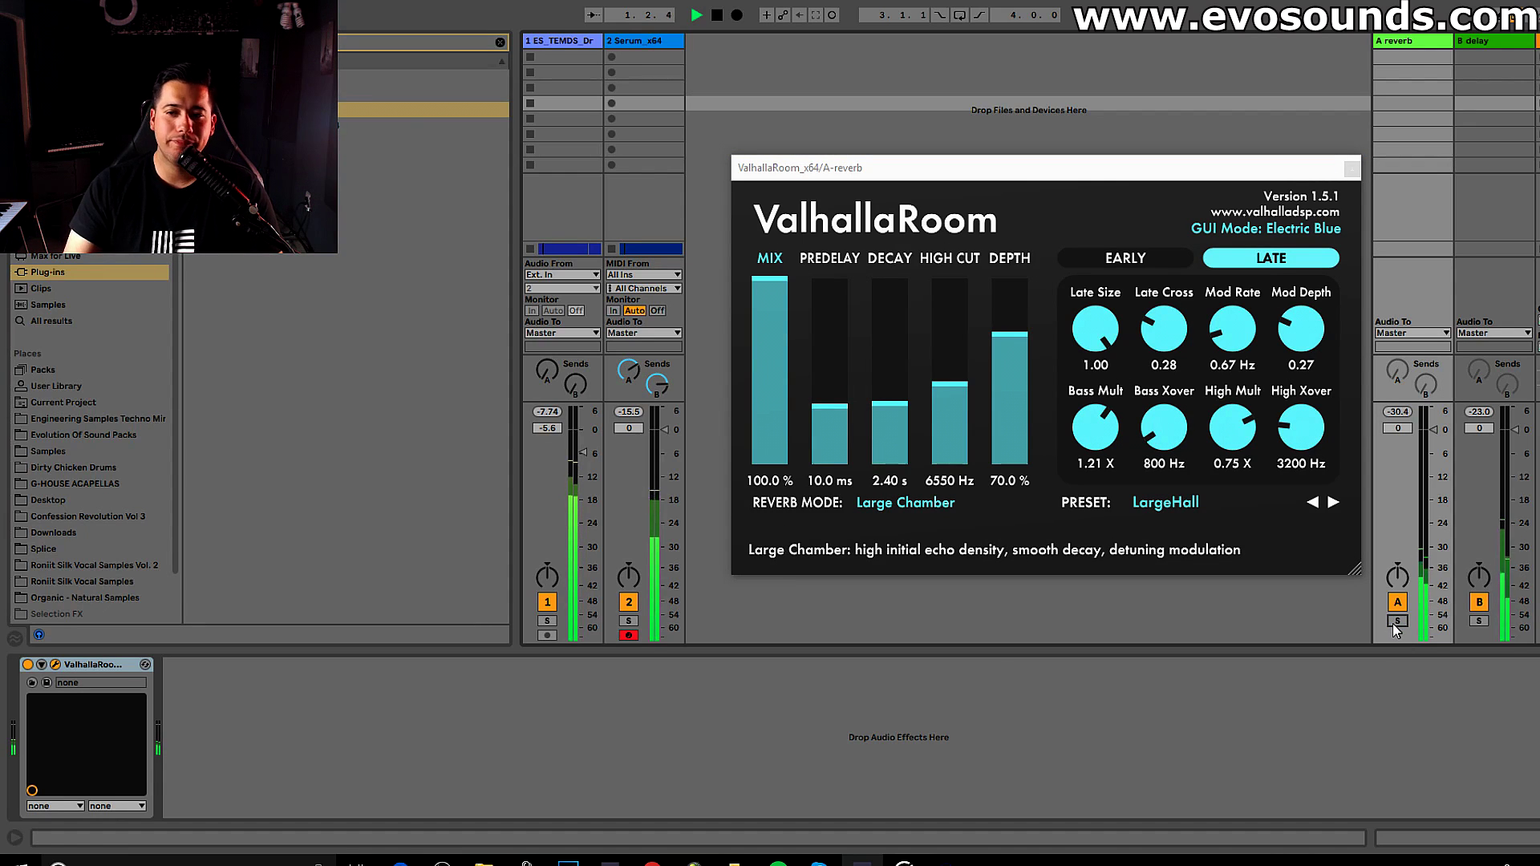
{"action": "left_click_drag", "start_coordinate": [906, 403], "coordinate": [906, 416]}
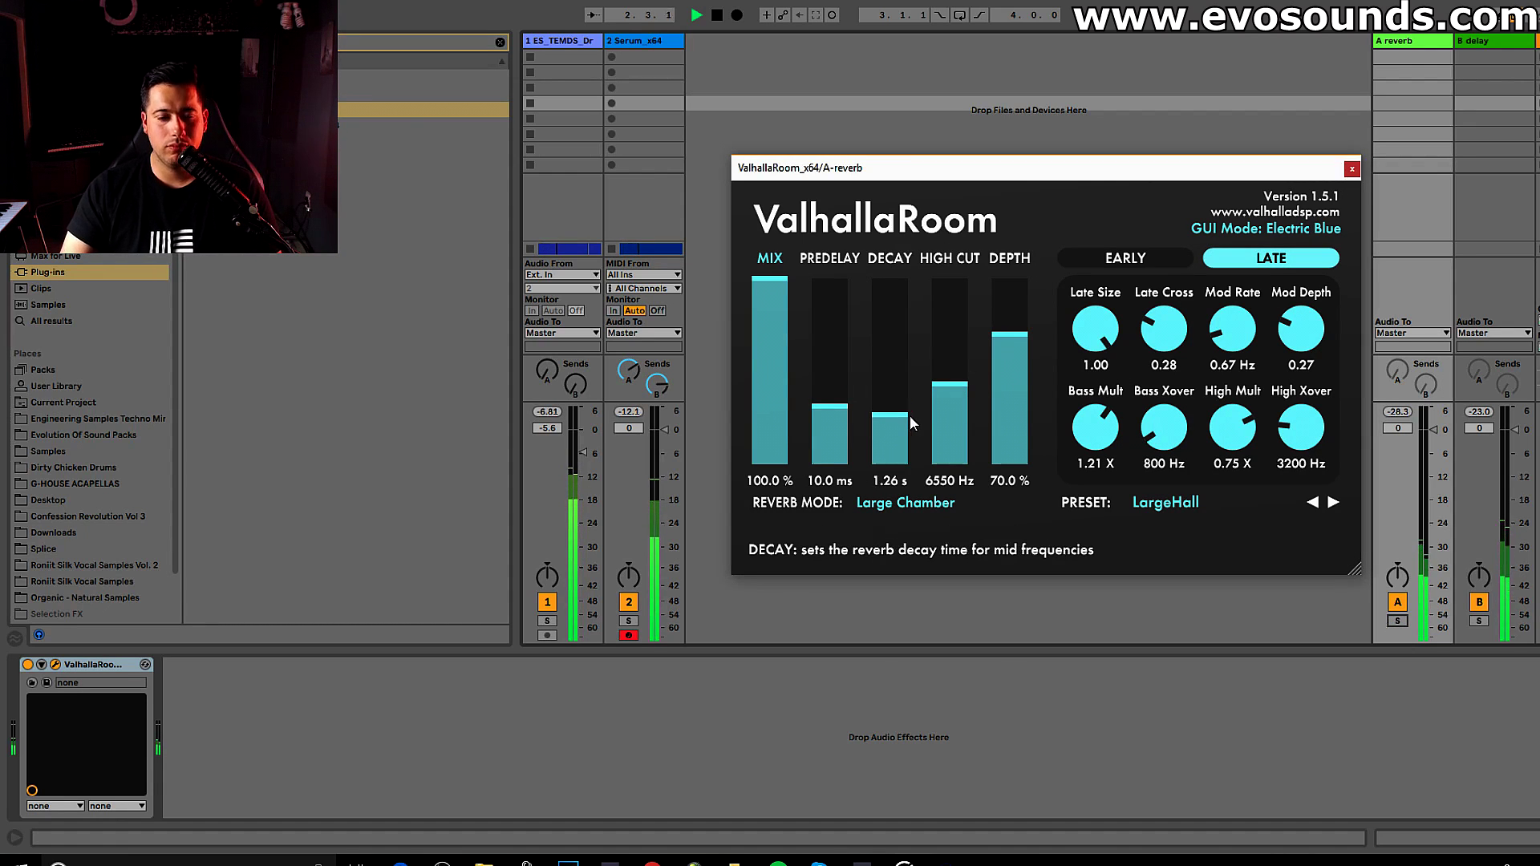
{"action": "left_click", "coordinate": [1352, 168]}
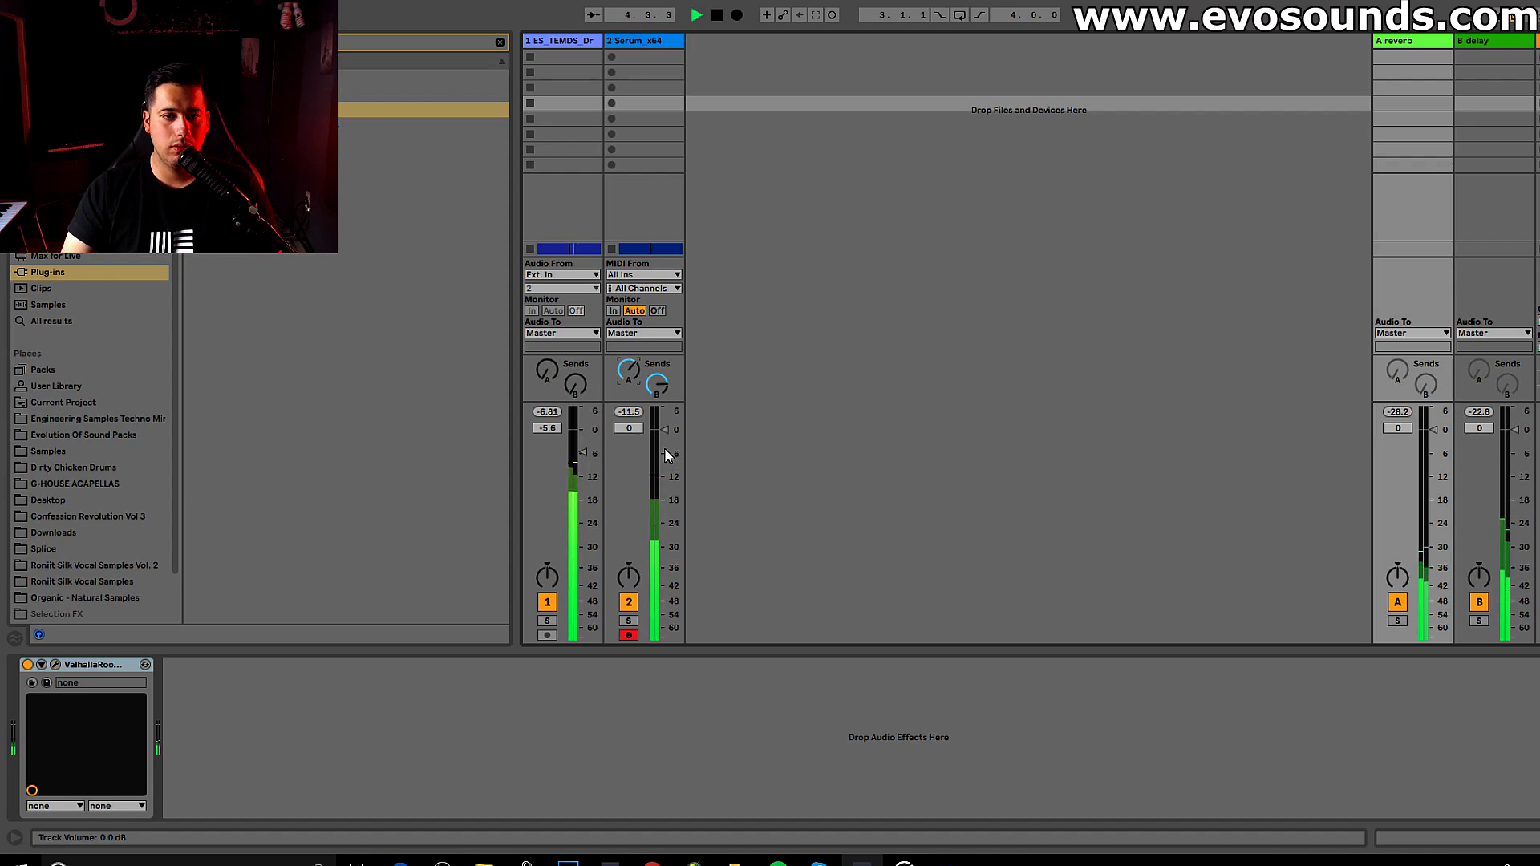
- During playback, set the Serum track's volume to -0.6 dB, raise its reverb send and move EQ Eight's low cut to 316 Hz
{"action": "key", "text": "space"}
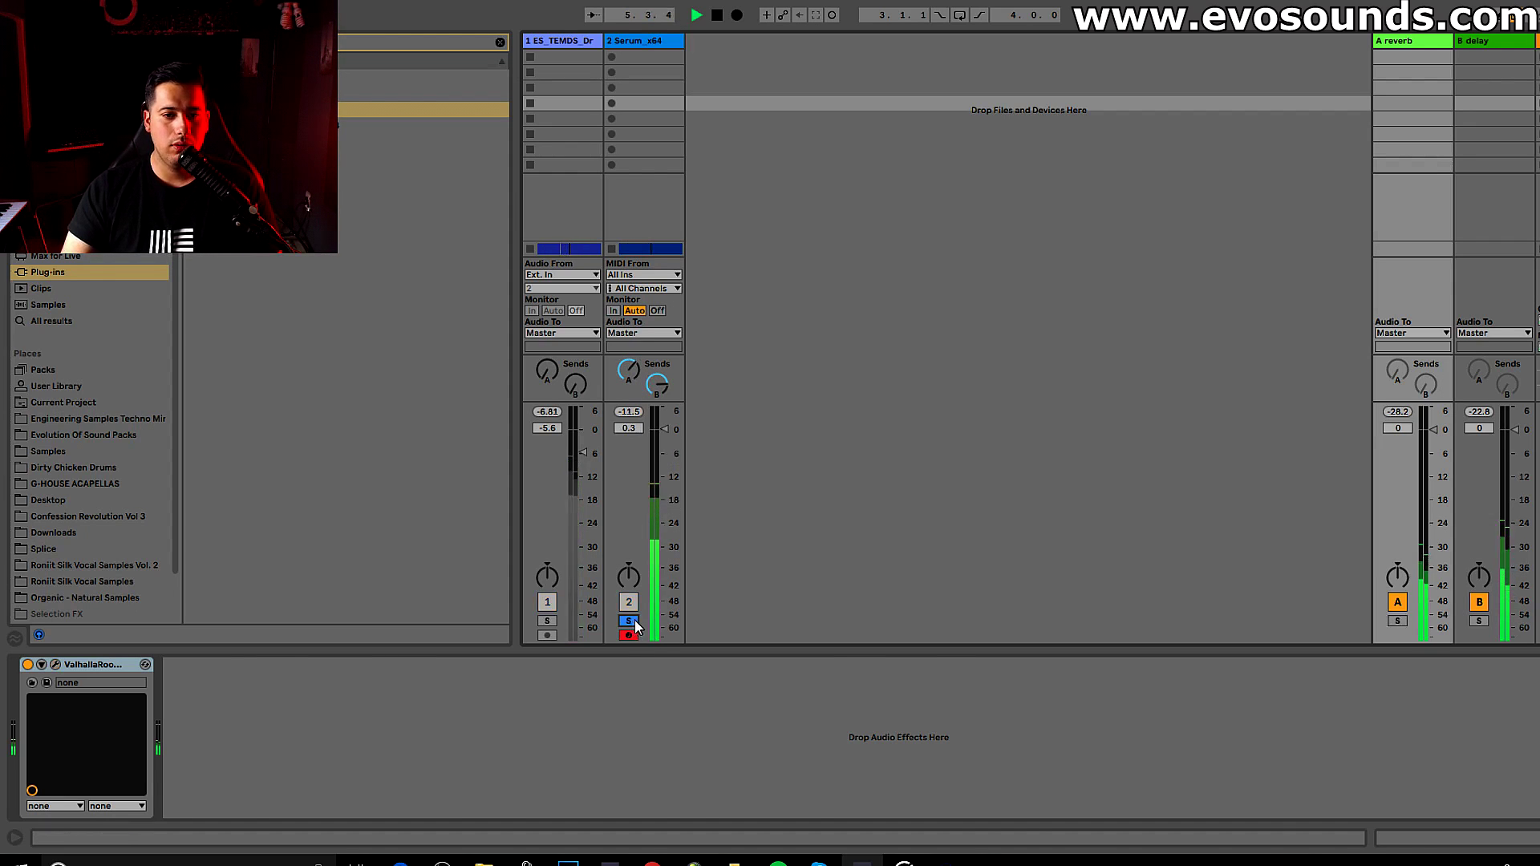
{"action": "left_click", "coordinate": [638, 637]}
{"action": "key", "text": "space"}
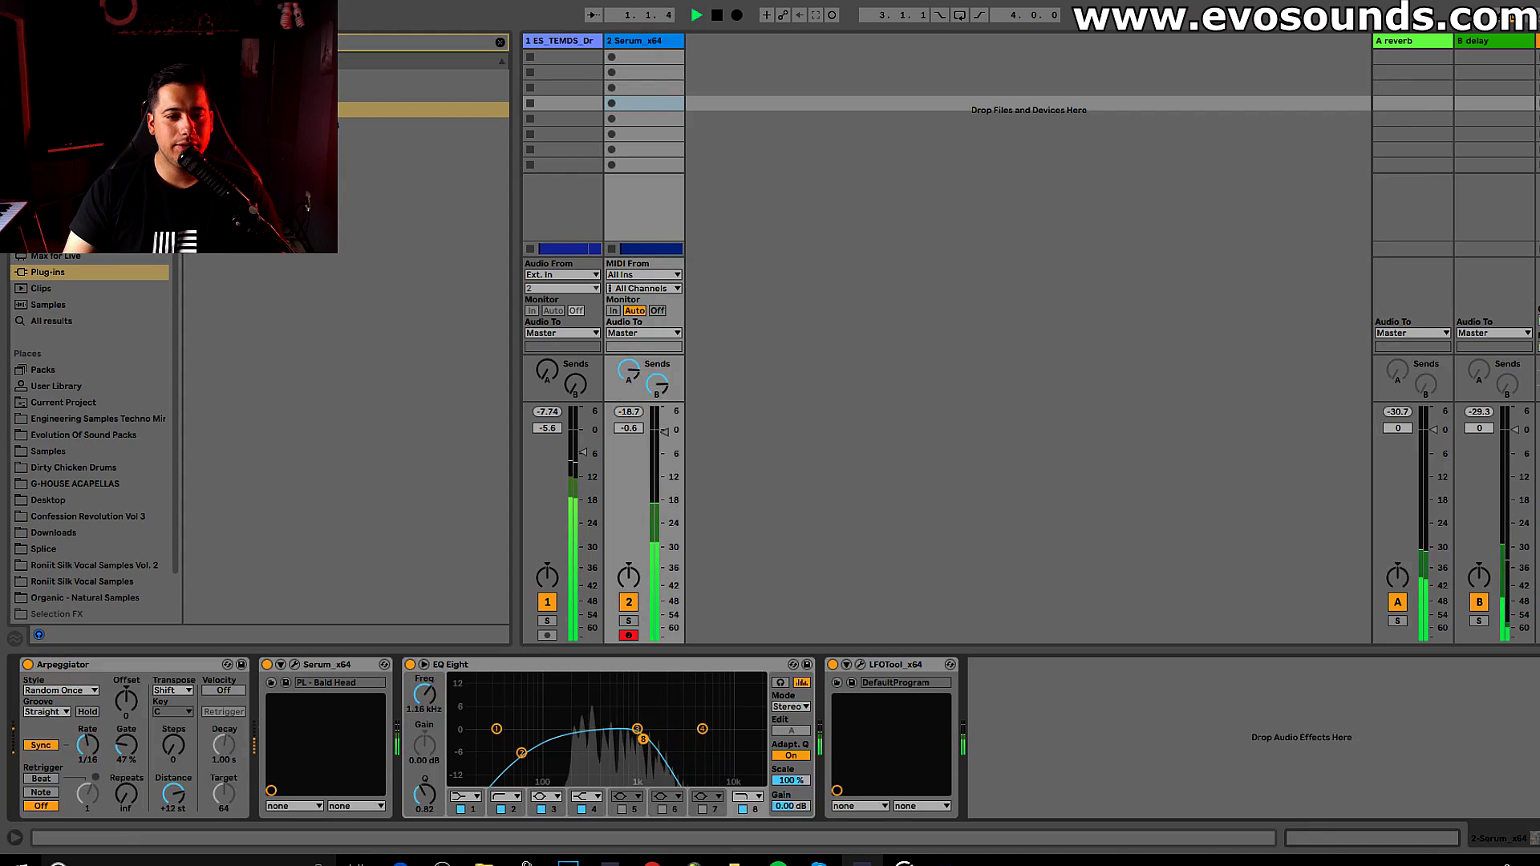
{"action": "left_click_drag", "start_coordinate": [521, 753], "coordinate": [591, 745]}
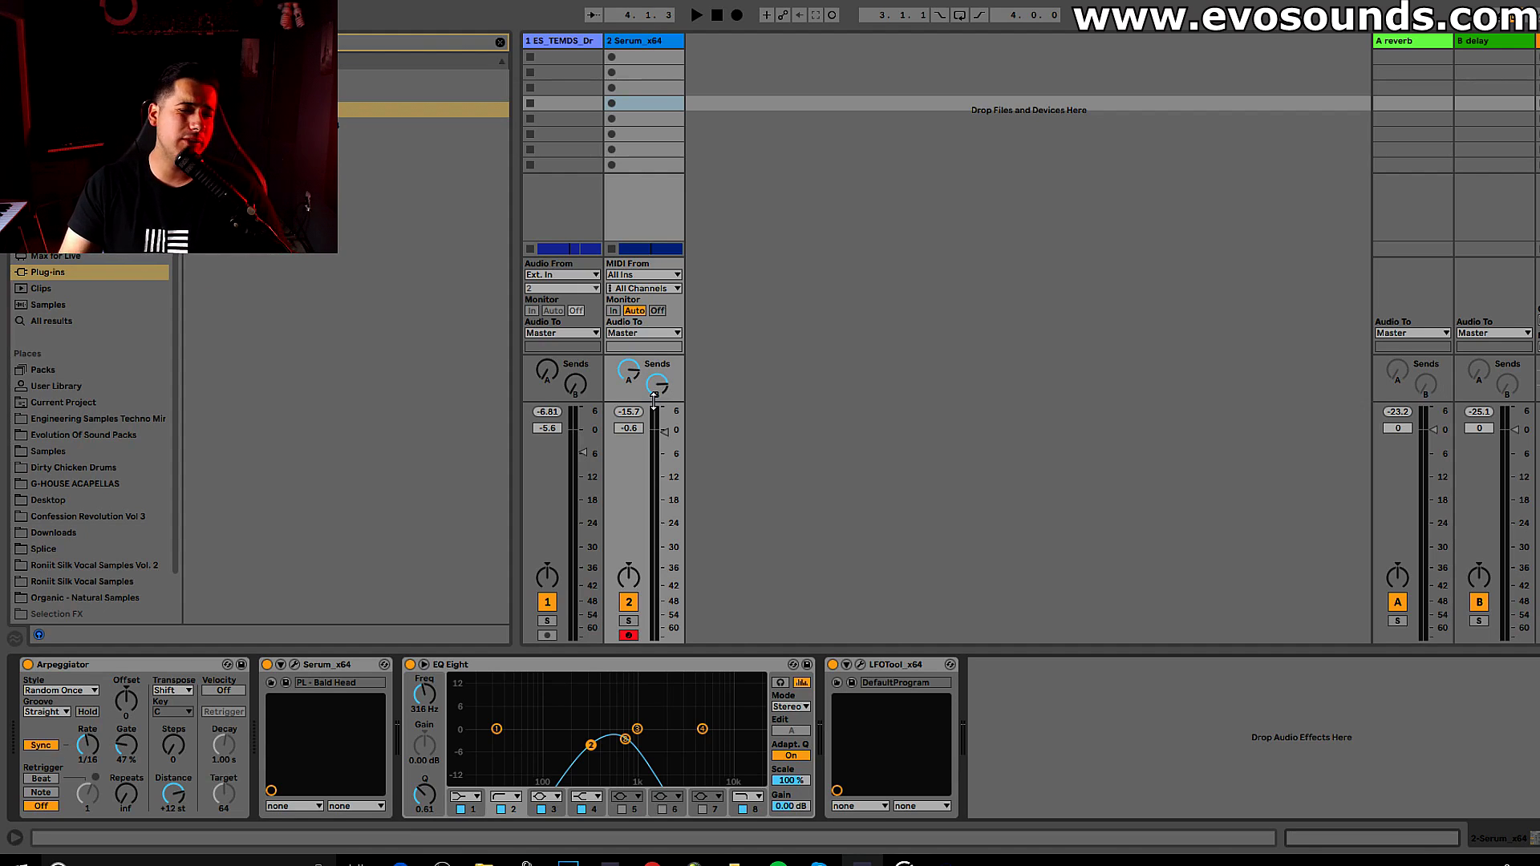
- Find the Max for Live LFO MIDI device and insert it between the Arpeggiator and Serum on the Serum track
{"action": "left_click", "coordinate": [500, 44]}
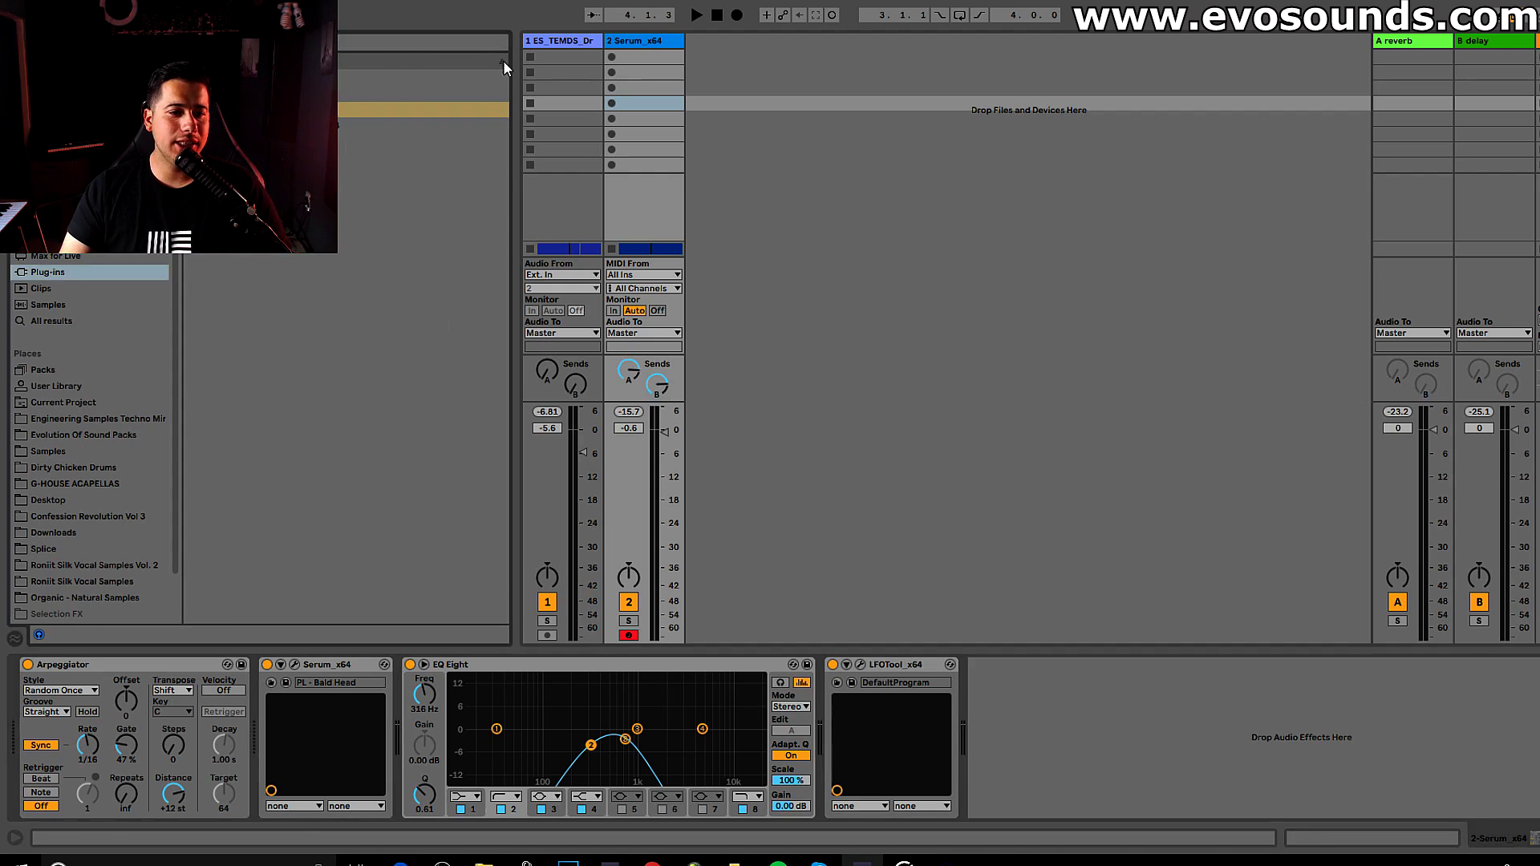
{"action": "left_click", "coordinate": [61, 259]}
{"action": "scroll", "coordinate": [345, 433], "scroll_direction": "down", "scroll_amount": 5}
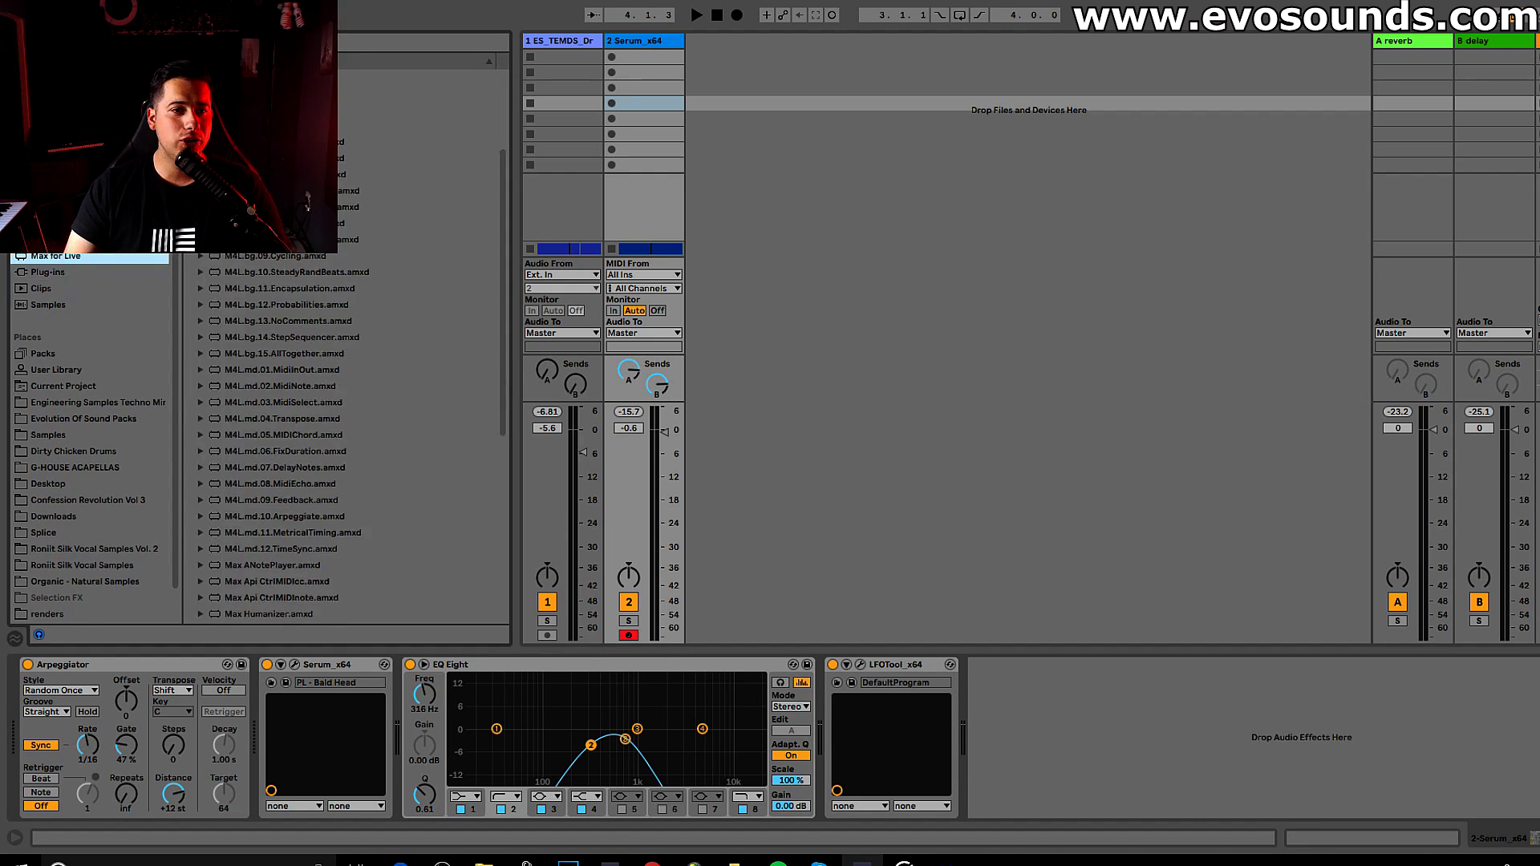
{"action": "key", "text": "ctrl+f"}
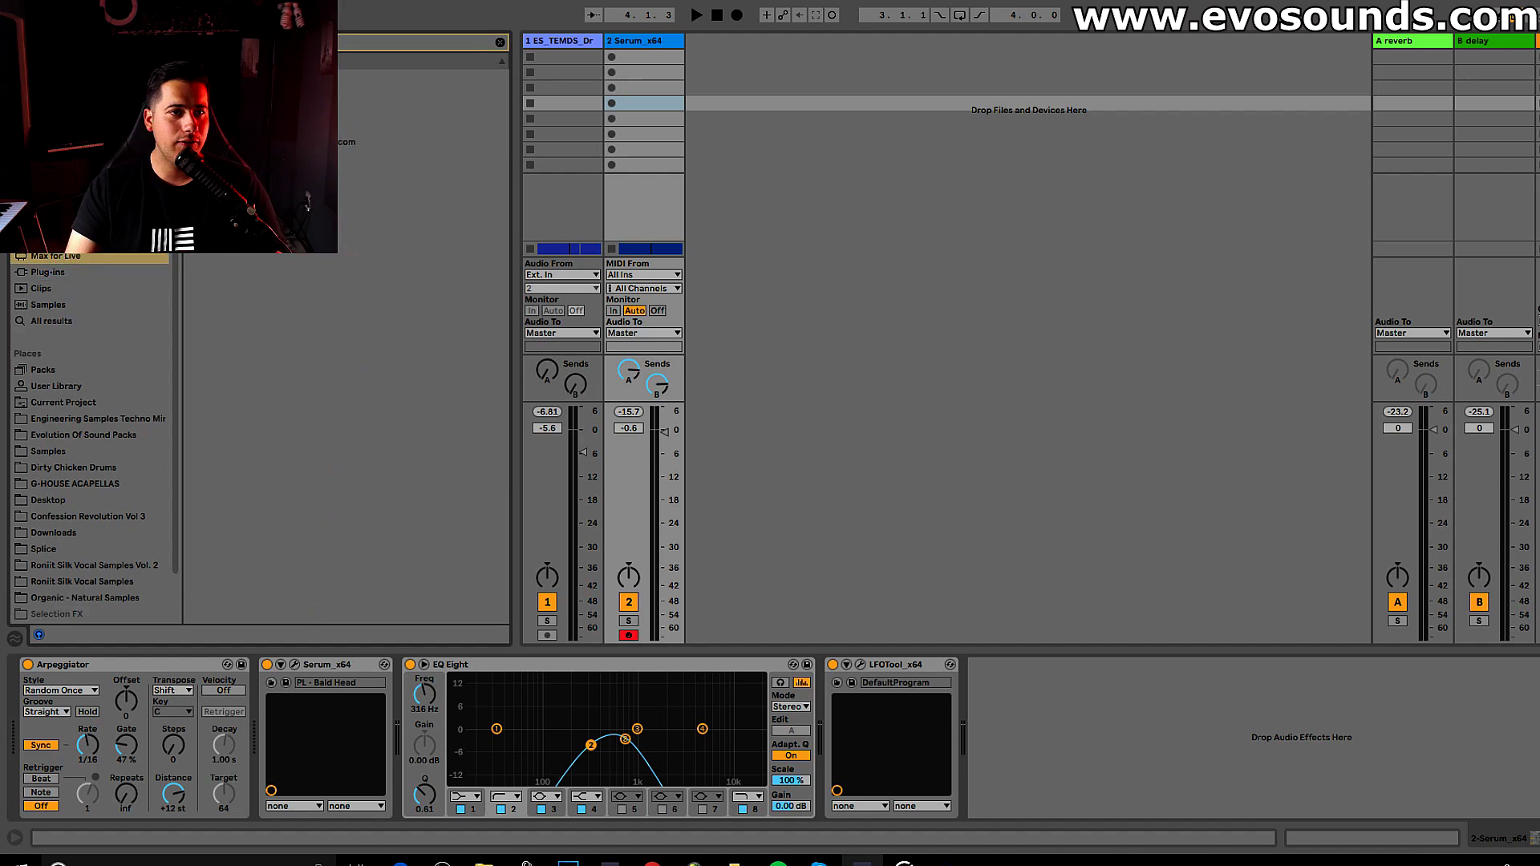
{"action": "left_click_drag", "start_coordinate": [264, 126], "coordinate": [276, 687]}
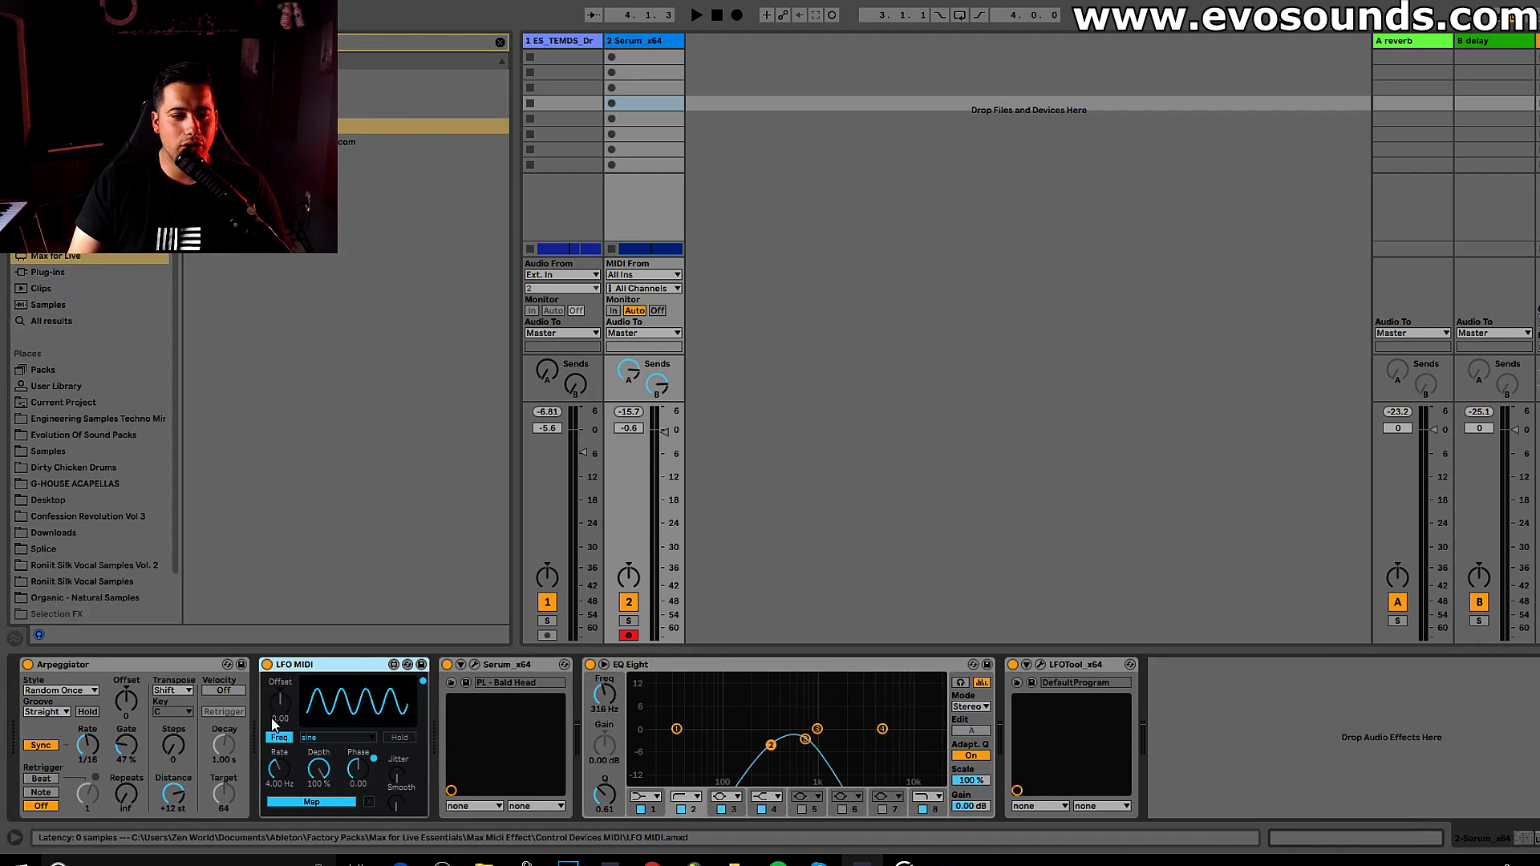
- Sync the LFO MIDI to tempo at rate 2 and map it to the frequency of EQ Eight's band 8
{"action": "left_click", "coordinate": [281, 736]}
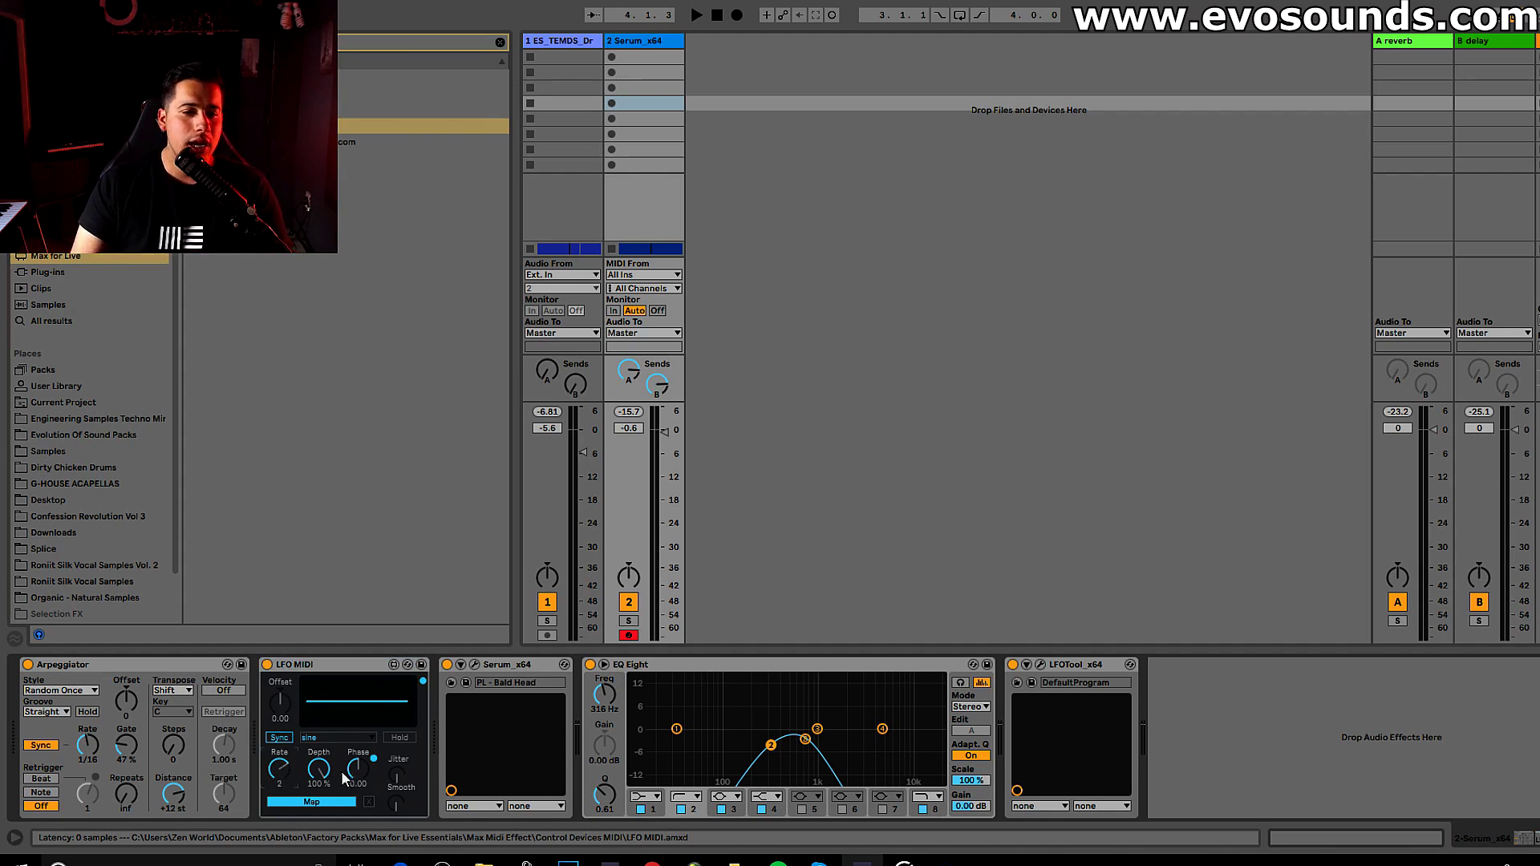
{"action": "left_click", "coordinate": [474, 665]}
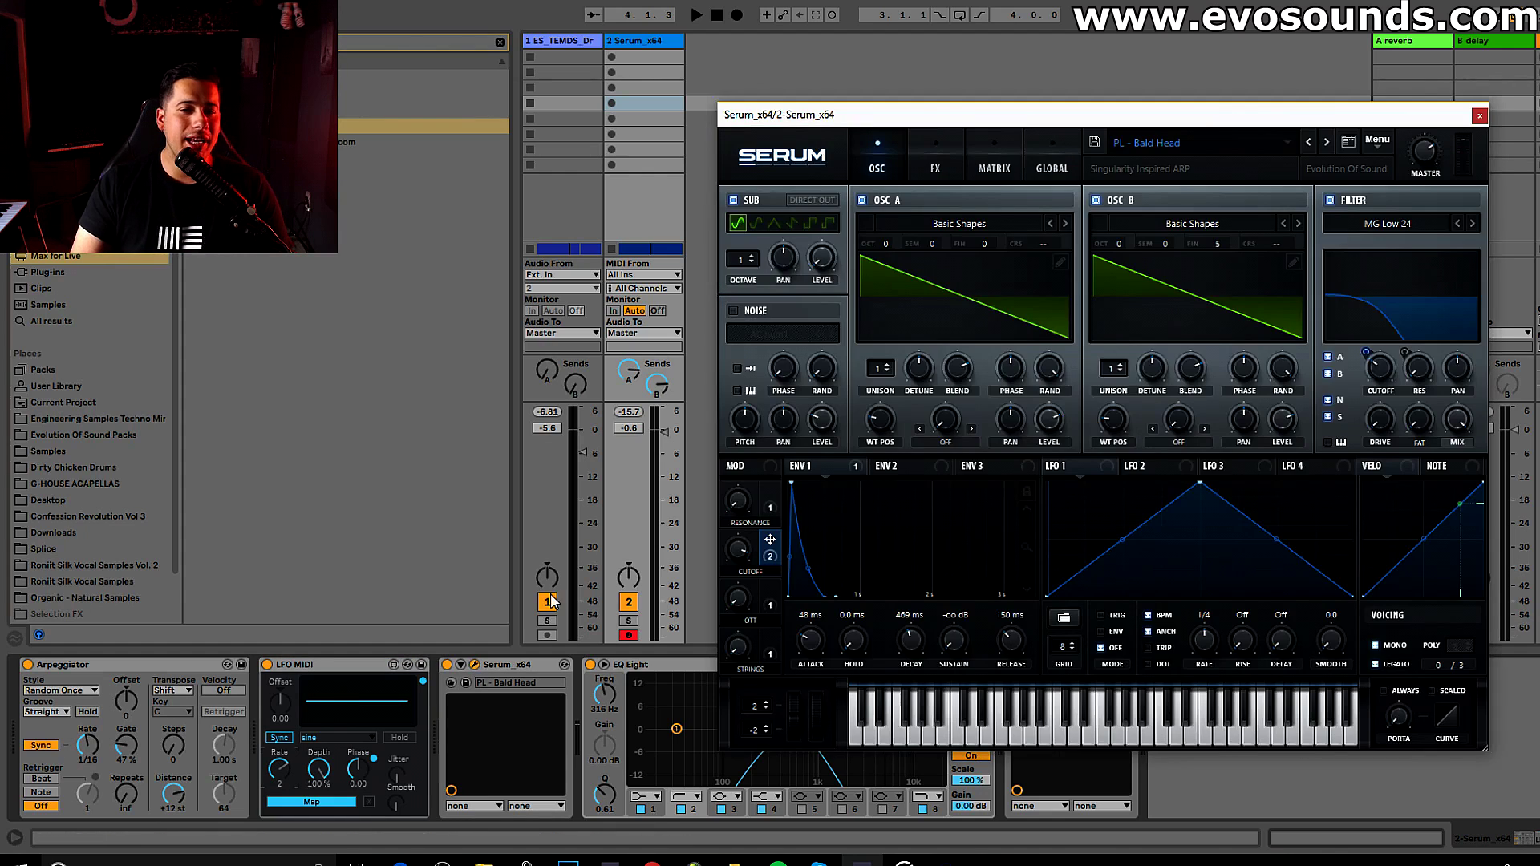
{"action": "left_click", "coordinate": [1478, 115]}
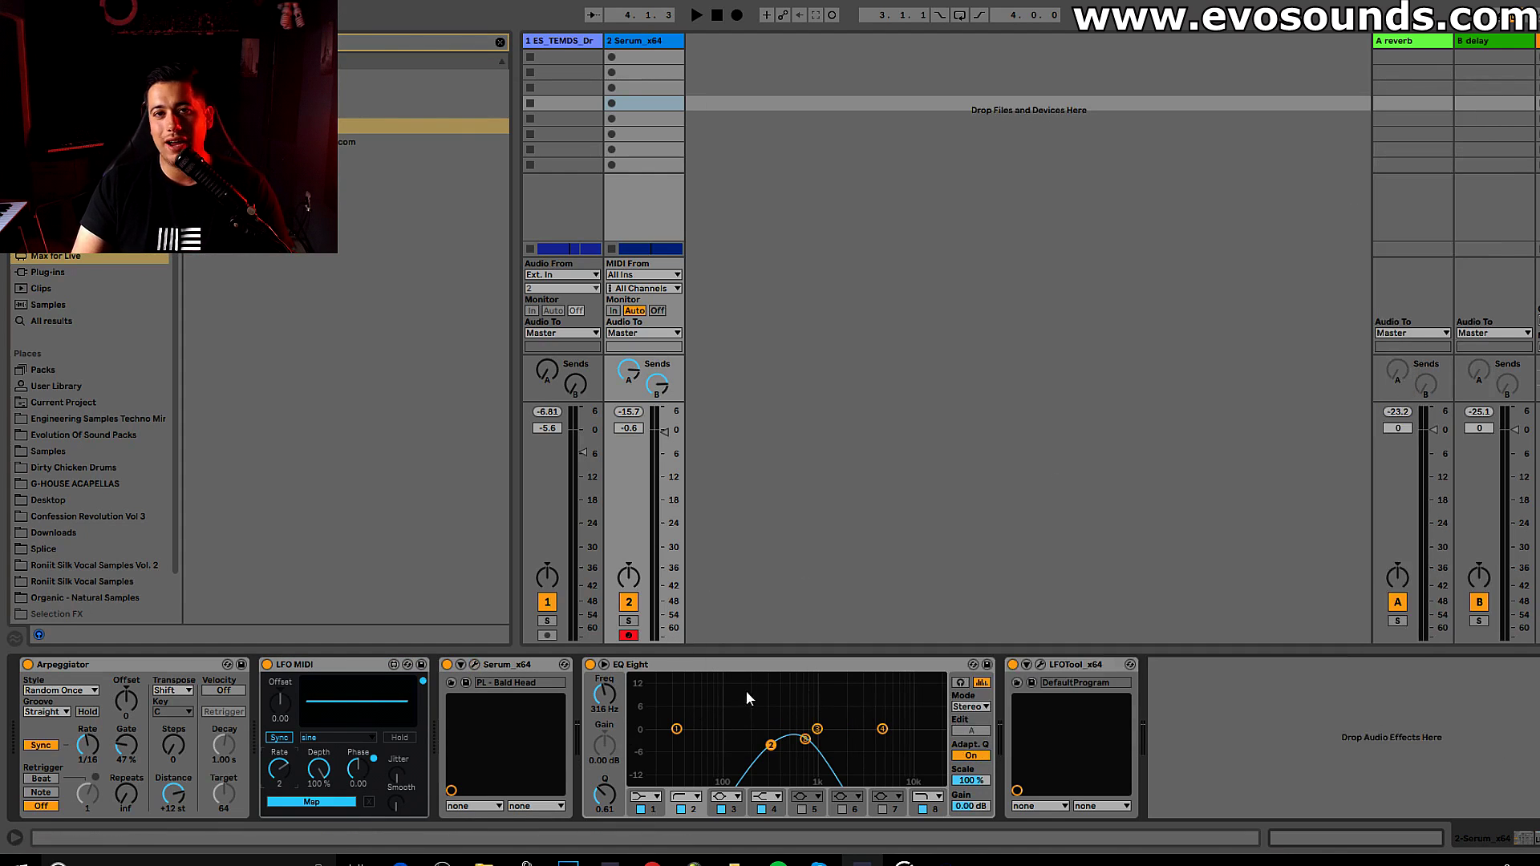
{"action": "left_click", "coordinate": [804, 738]}
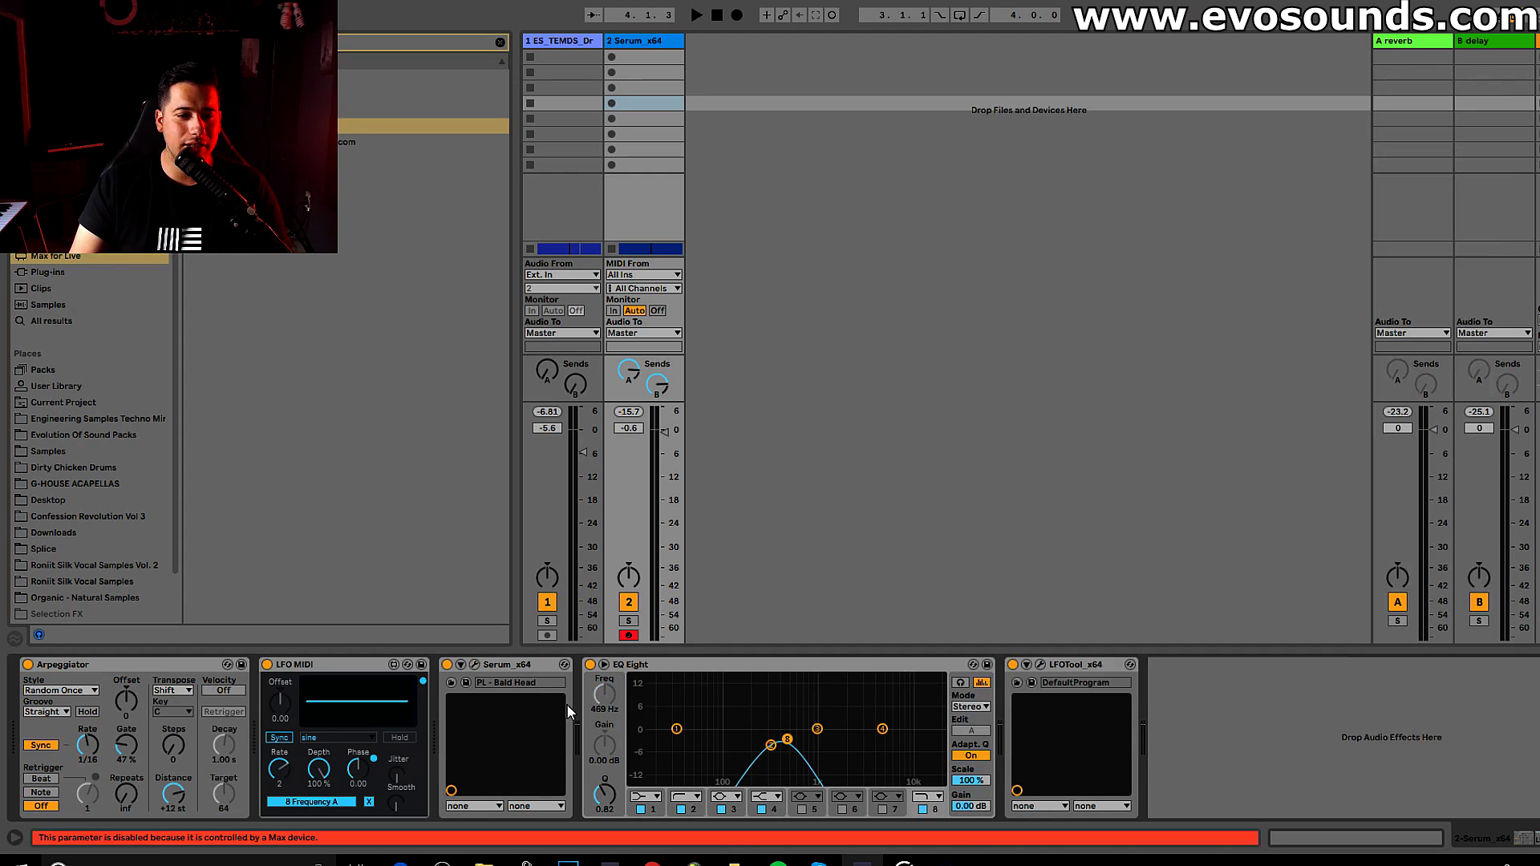
- Check the modulation in playback, setting the LFO MIDI's depth to 12.6 % and its offset to 0.49
{"action": "key", "text": "space"}
{"action": "key", "text": "space"}
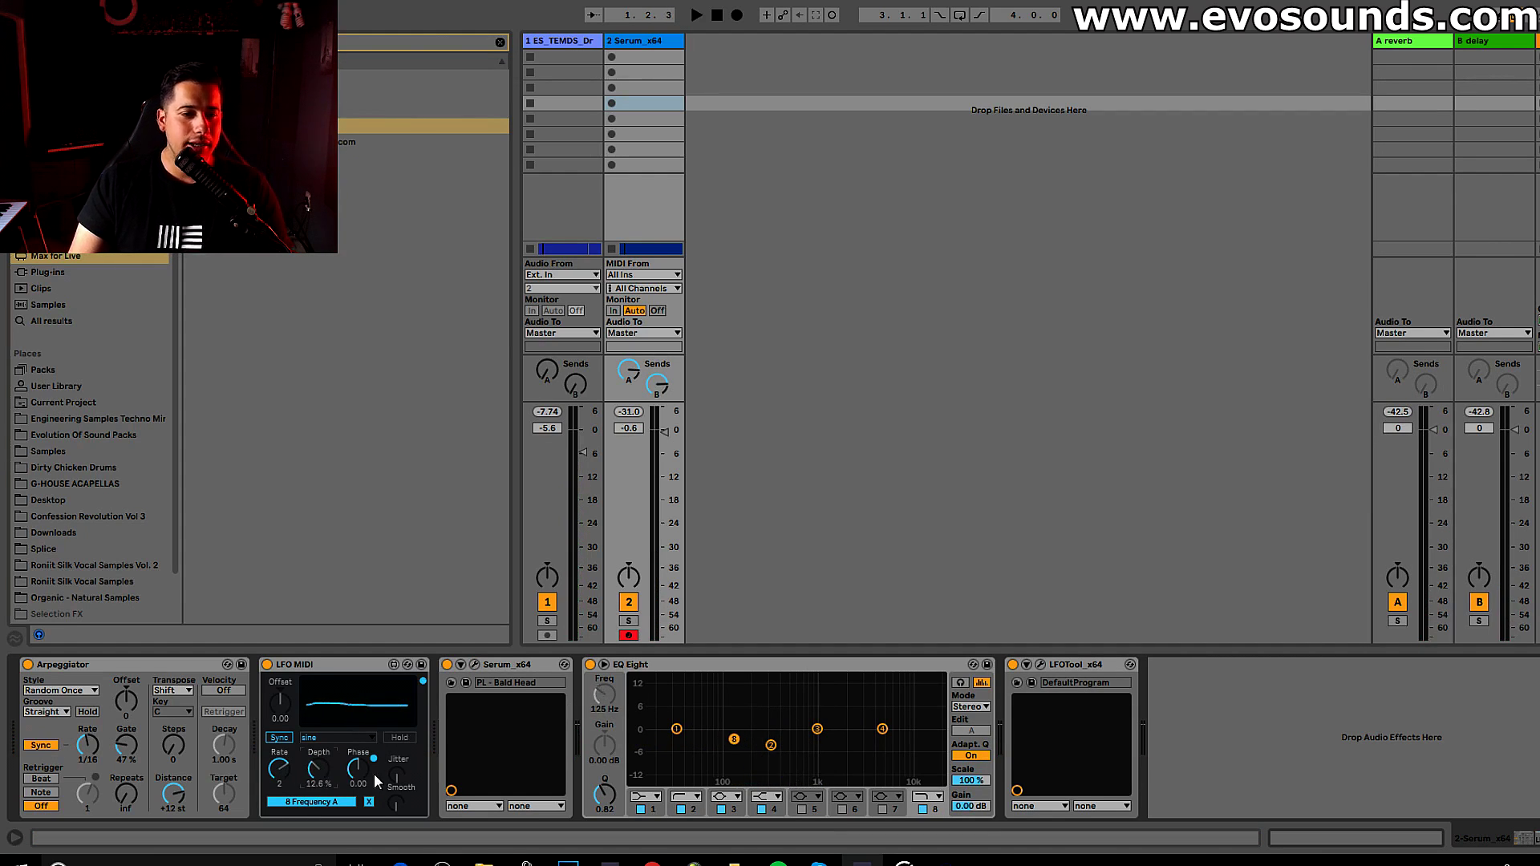
{"action": "left_click_drag", "start_coordinate": [280, 699], "coordinate": [280, 674]}
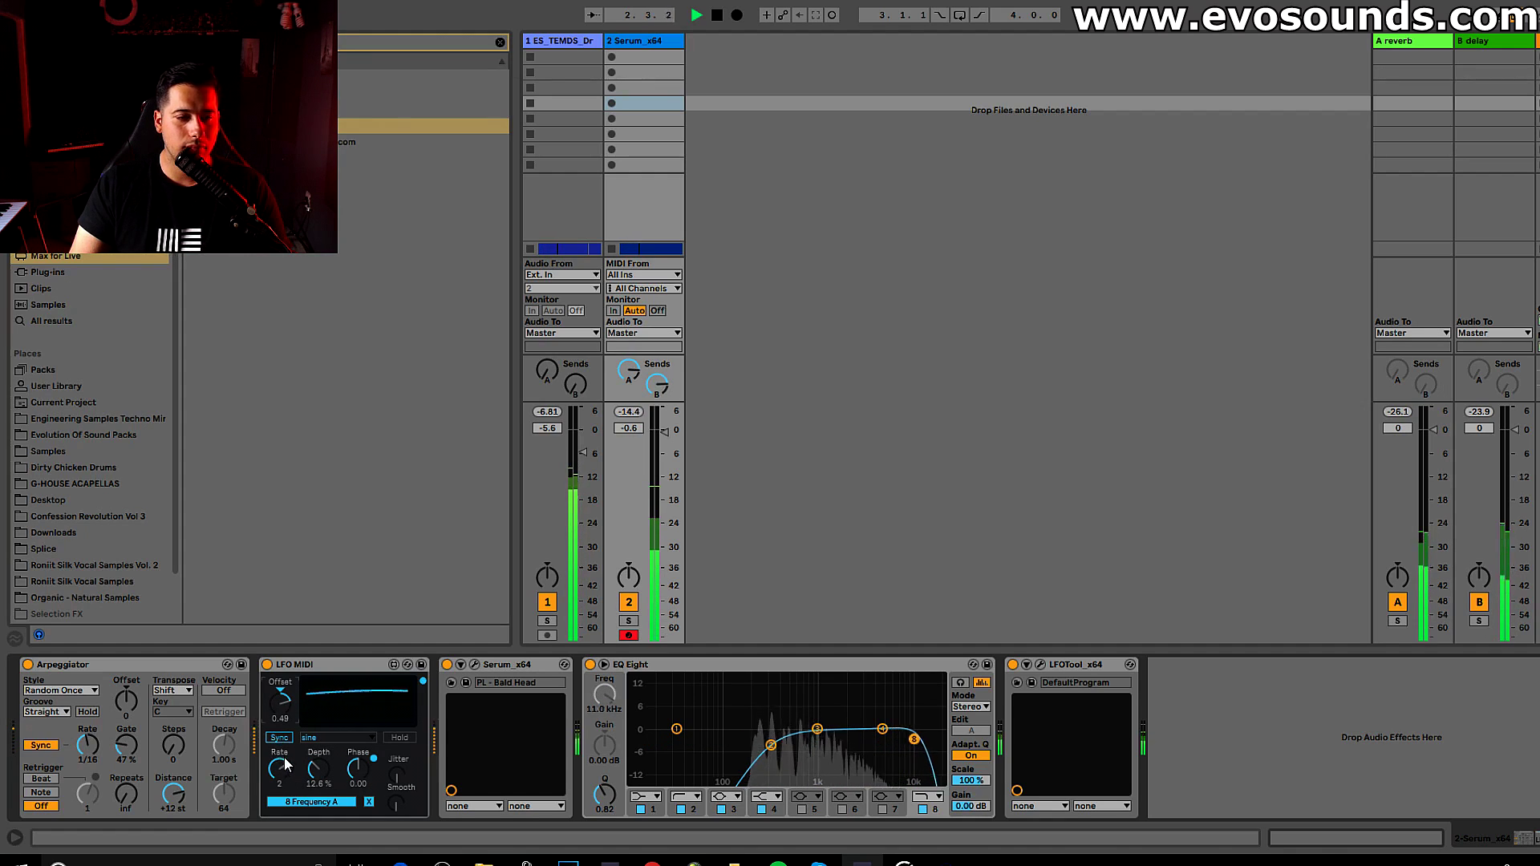
- Try the LFO's random waveform at 33.0 % depth during playback and return the waveform to sine
{"action": "left_click", "coordinate": [320, 738]}
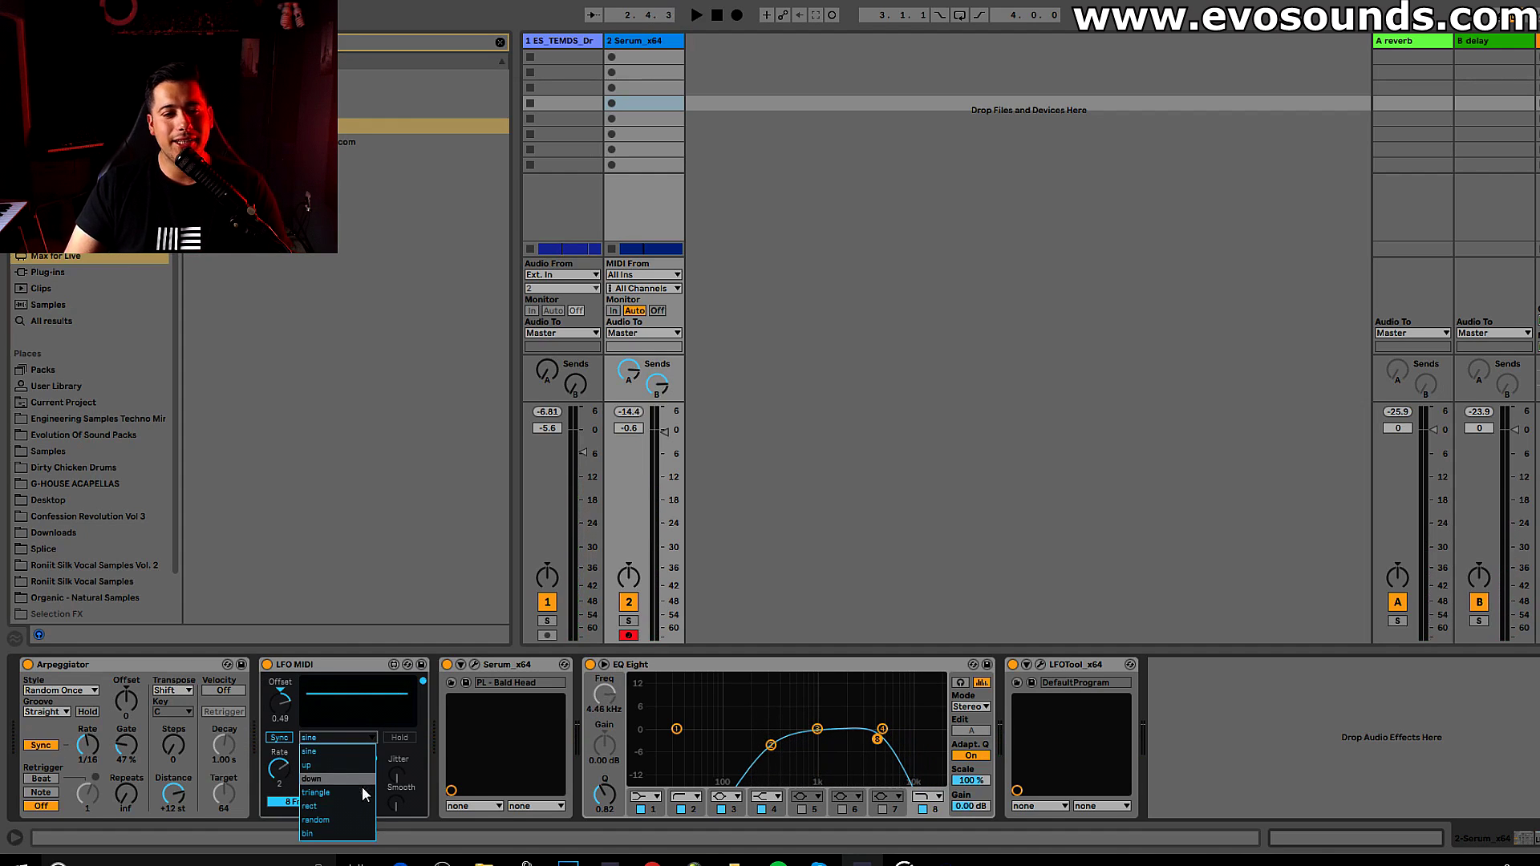
{"action": "left_click", "coordinate": [337, 817]}
{"action": "key", "text": "space"}
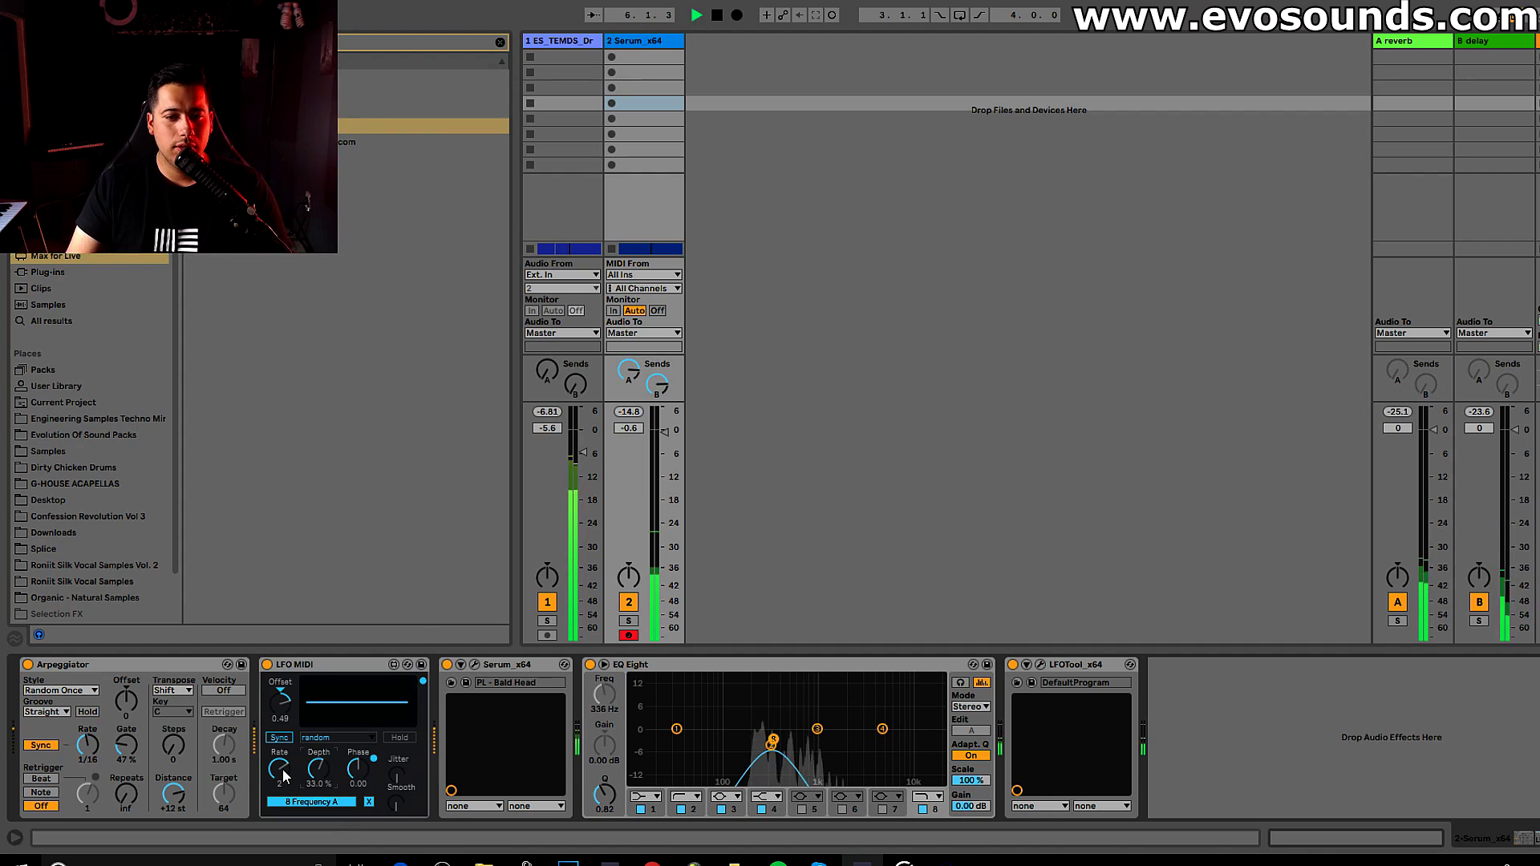
{"action": "key", "text": "space"}
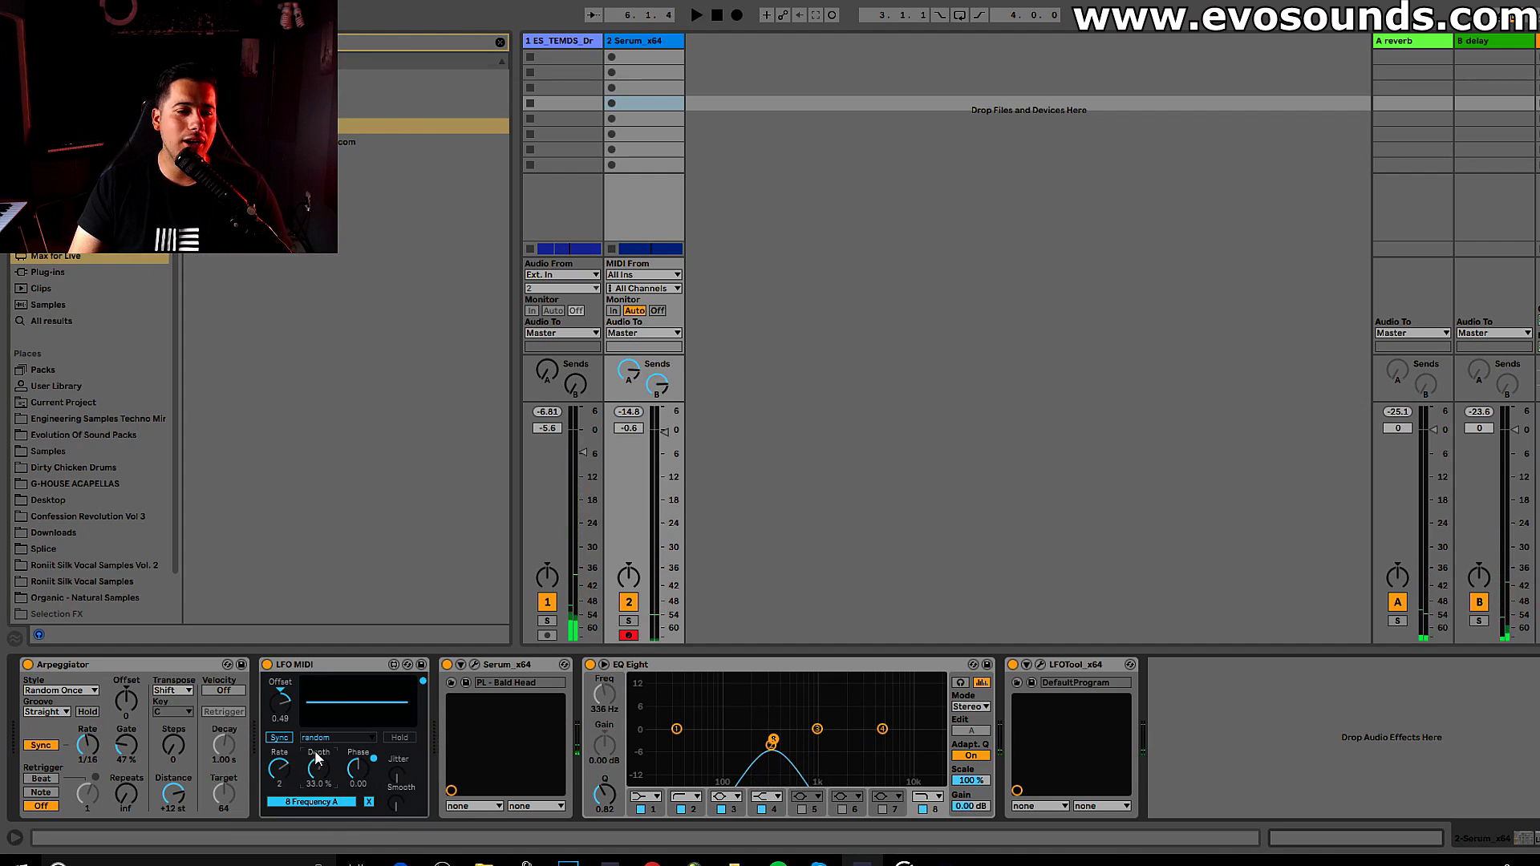
{"action": "left_click", "coordinate": [337, 738]}
{"action": "left_click", "coordinate": [345, 749]}
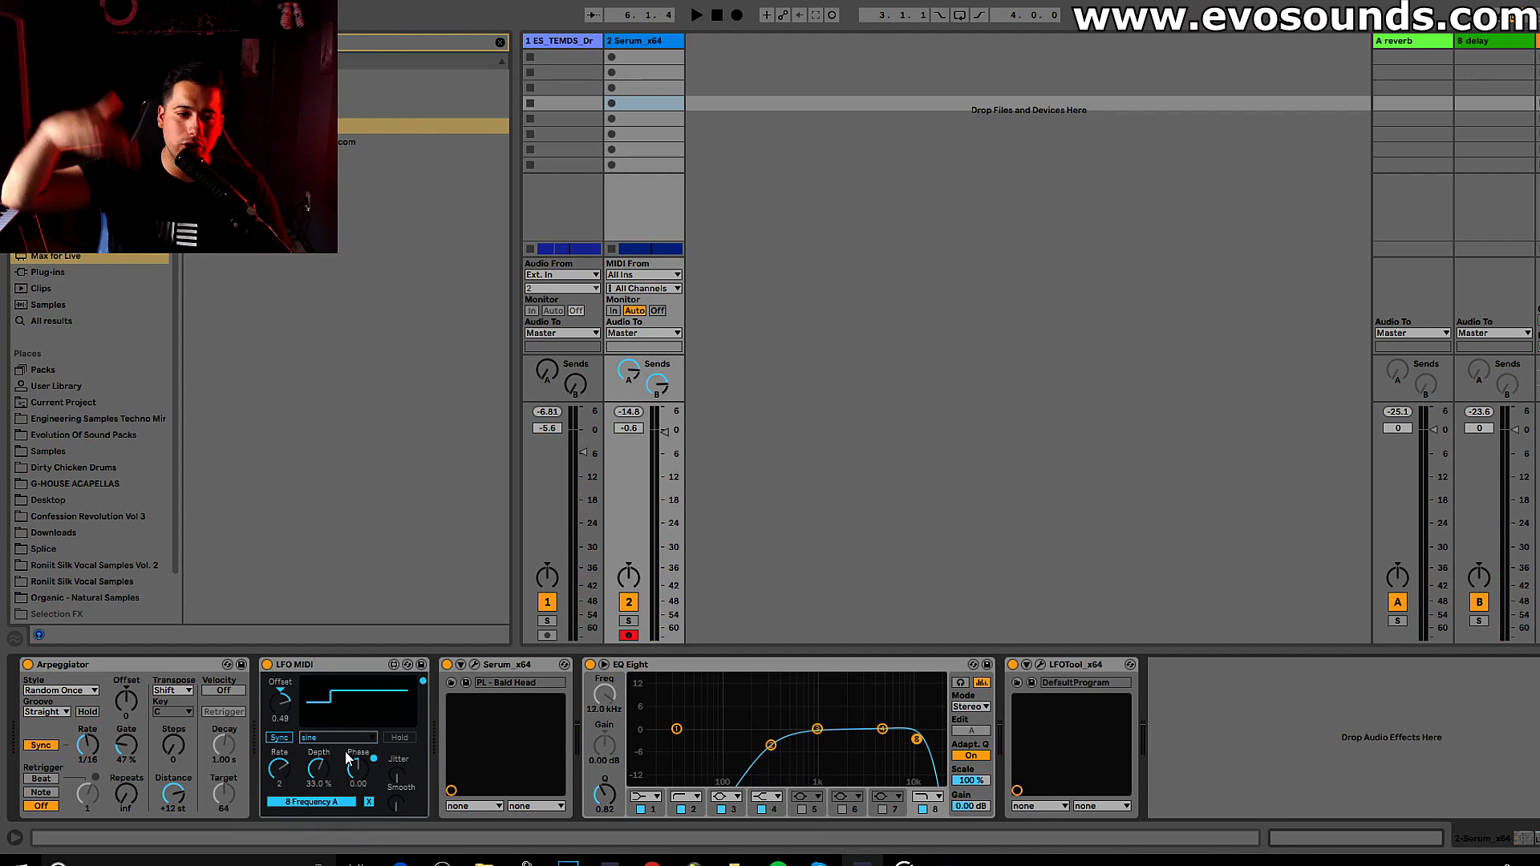
- During playback, lower the LFO MIDI's depth to 2.73 % and its offset to 0.24
{"action": "key", "text": "space"}
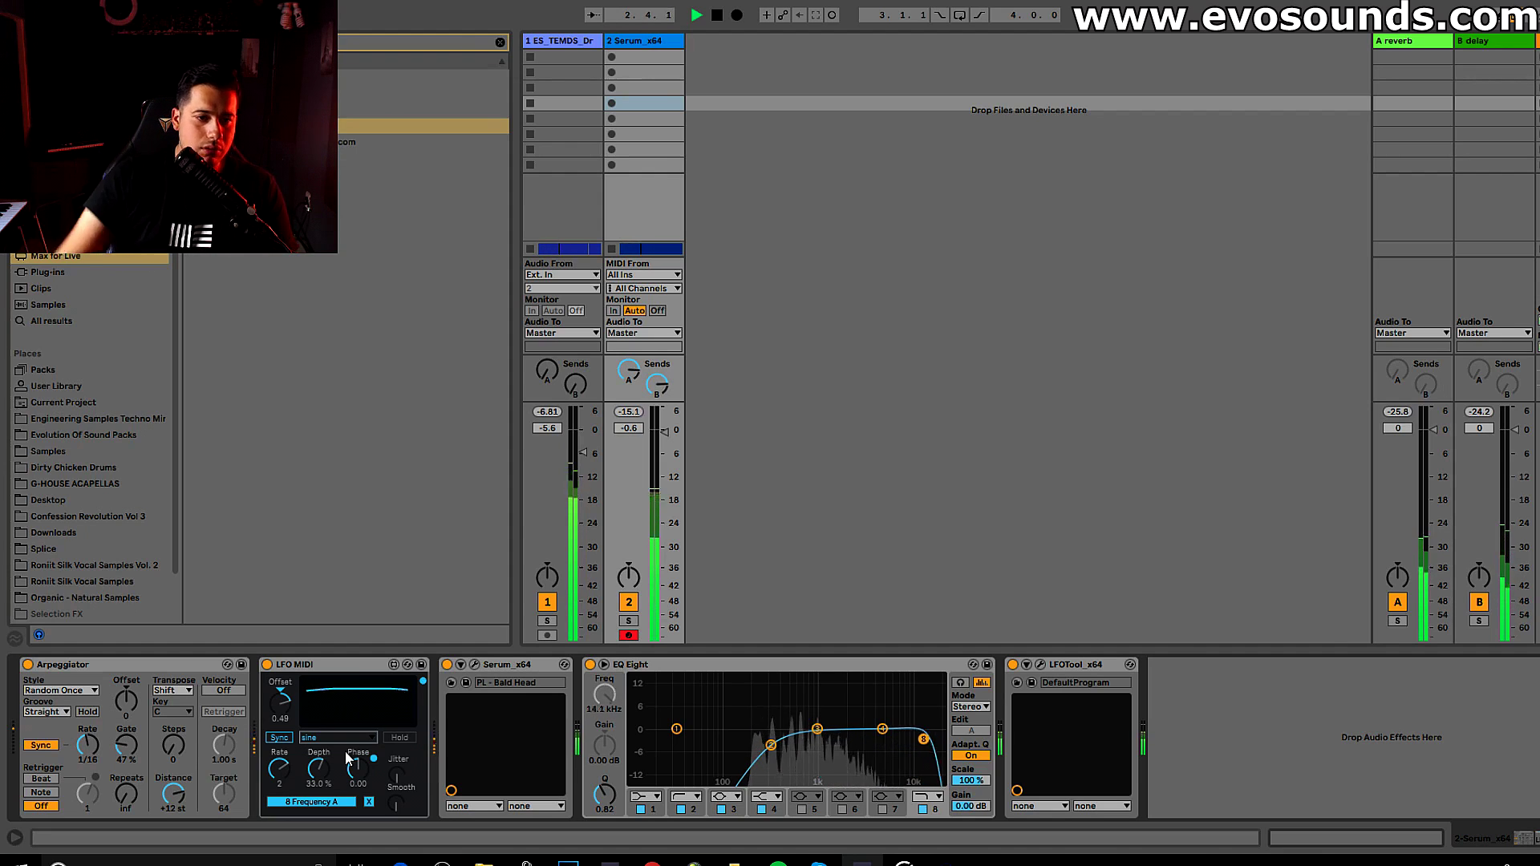
{"action": "left_click_drag", "start_coordinate": [315, 762], "coordinate": [324, 775]}
{"action": "left_click", "coordinate": [592, 681]}
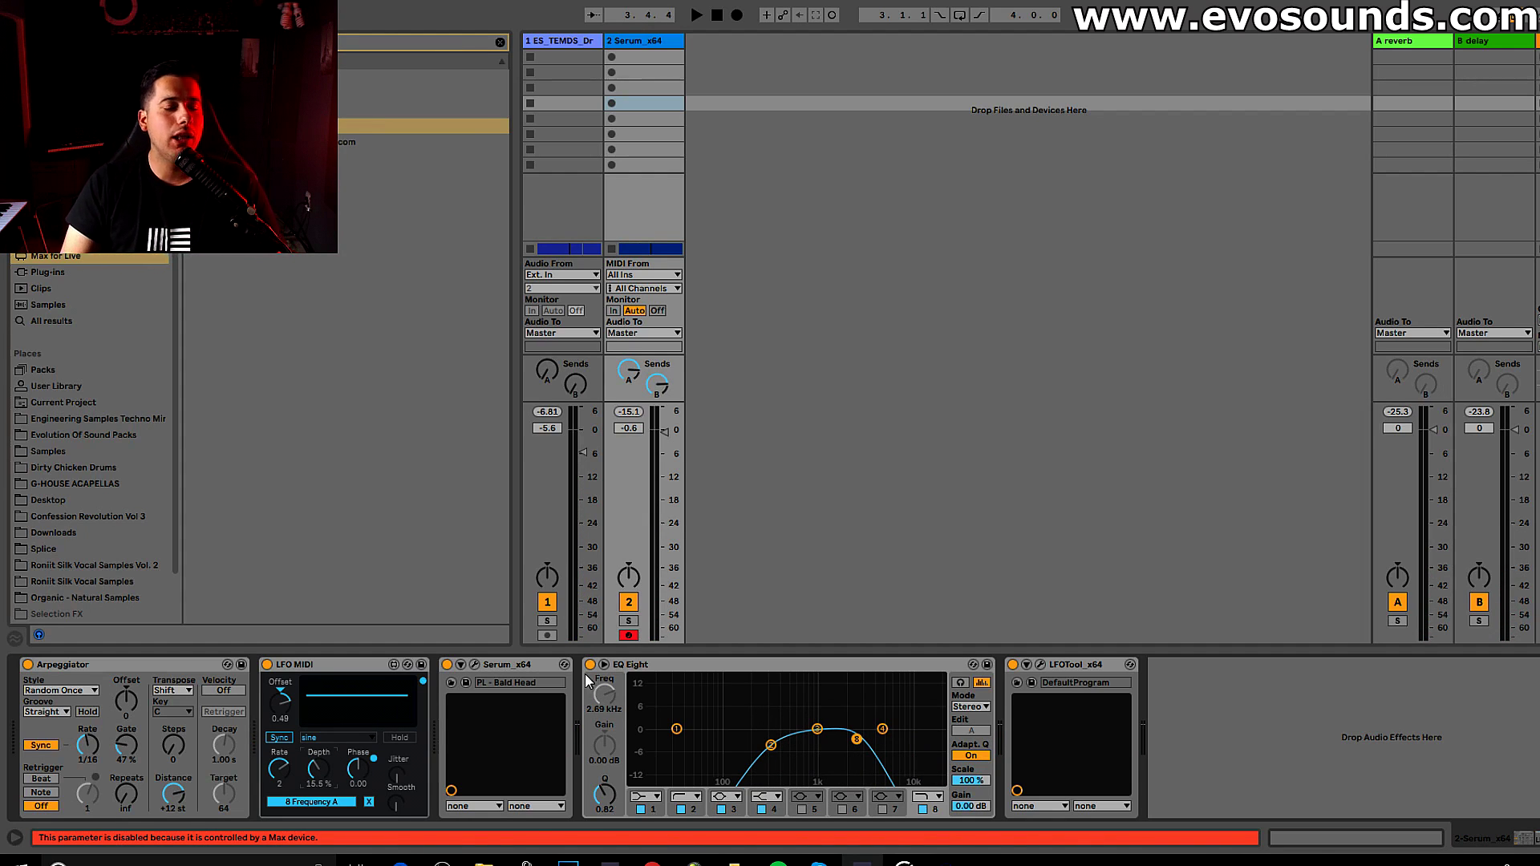
{"action": "key", "text": "space"}
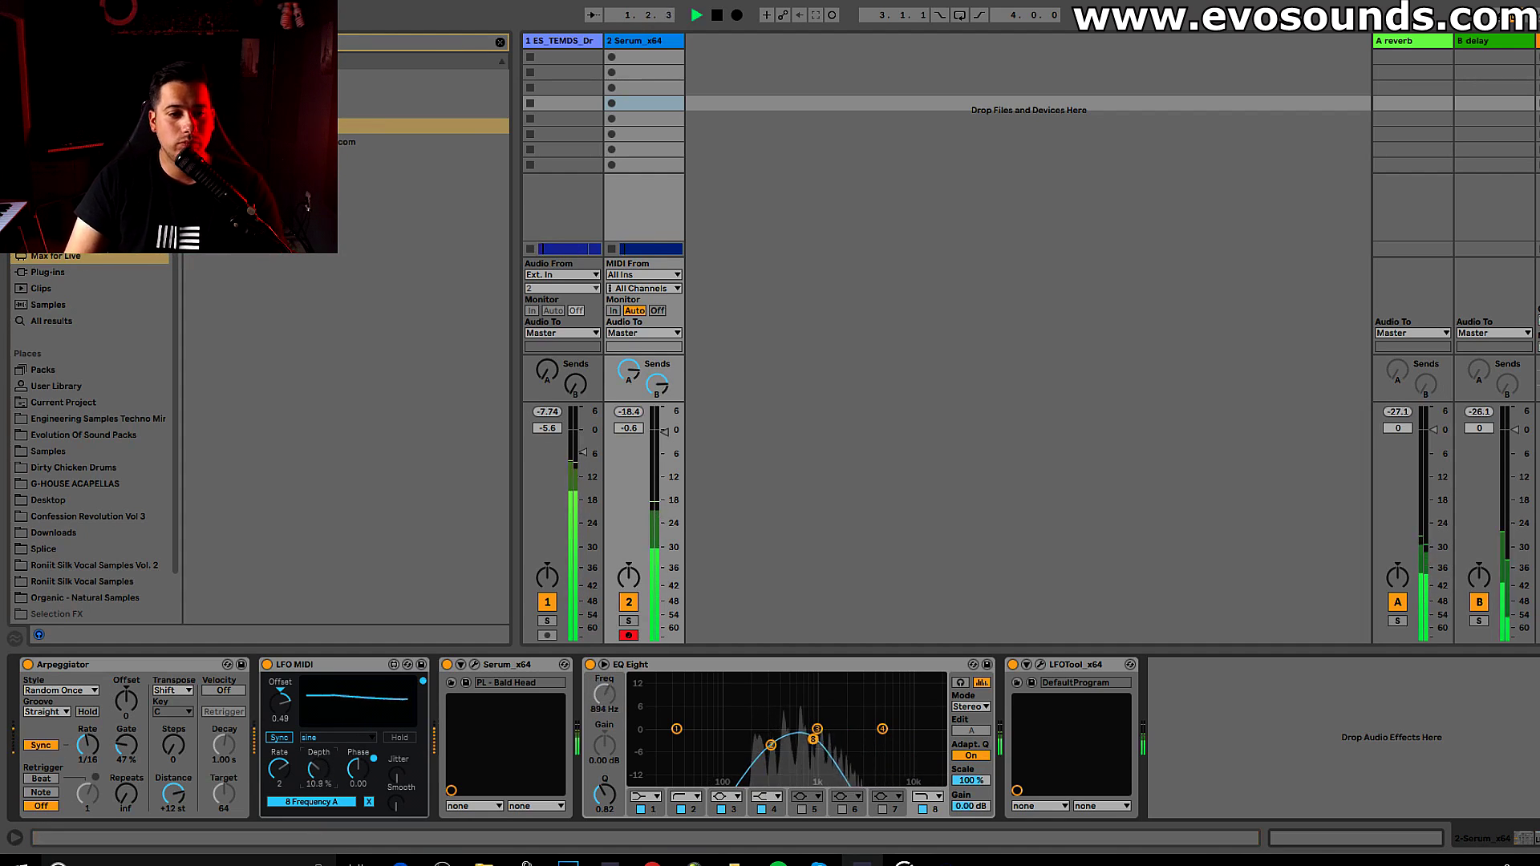
{"action": "left_click_drag", "start_coordinate": [313, 770], "coordinate": [314, 789]}
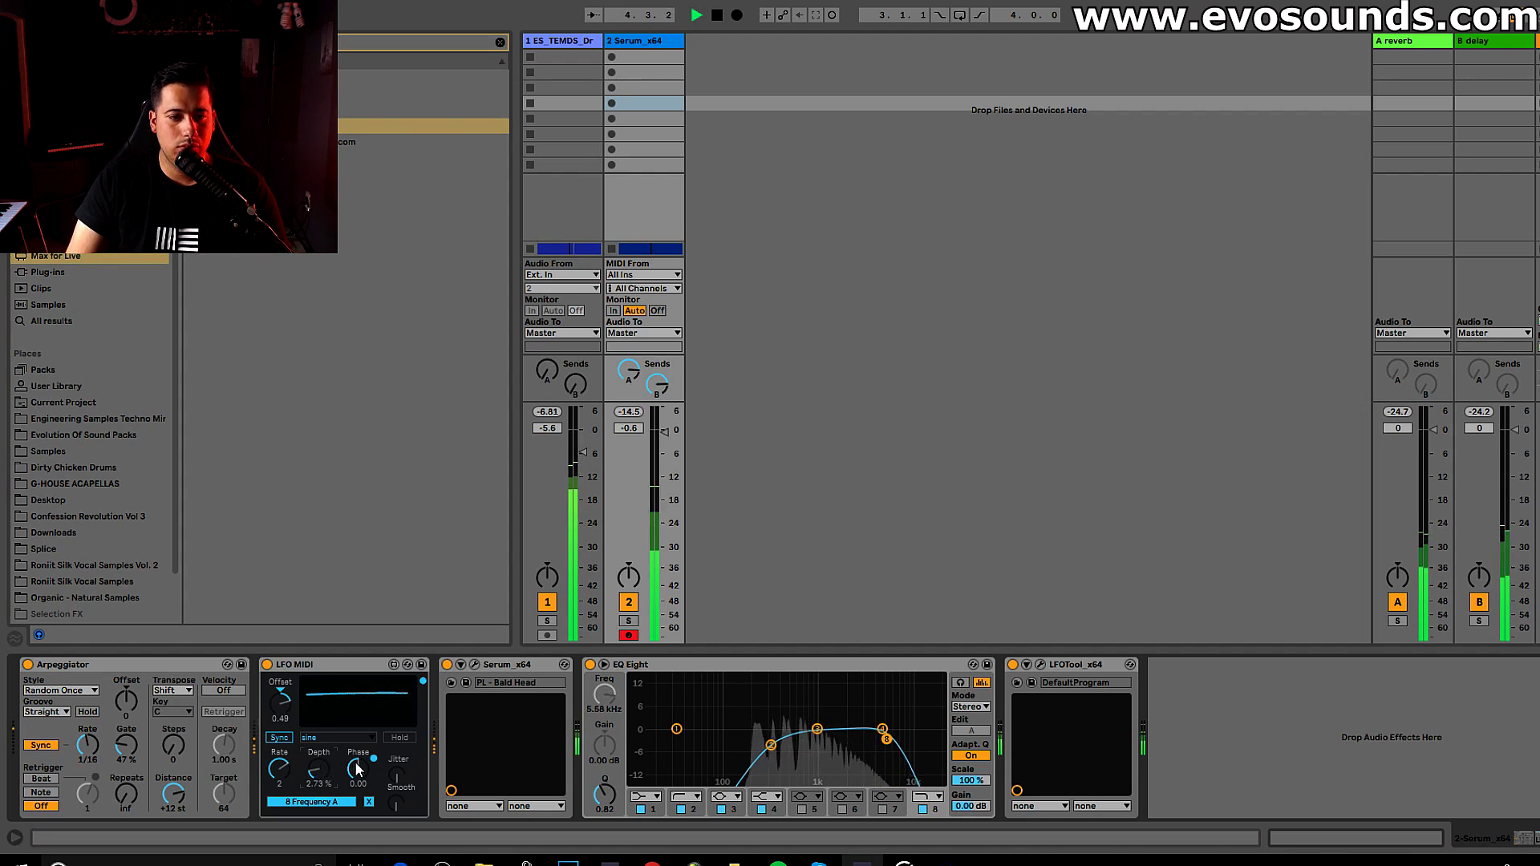
{"action": "left_click_drag", "start_coordinate": [280, 699], "coordinate": [283, 695]}
- In the Arrangement View, loop playback over the 8-bar Serum clip starting at bar 1
{"action": "key", "text": "Tab"}
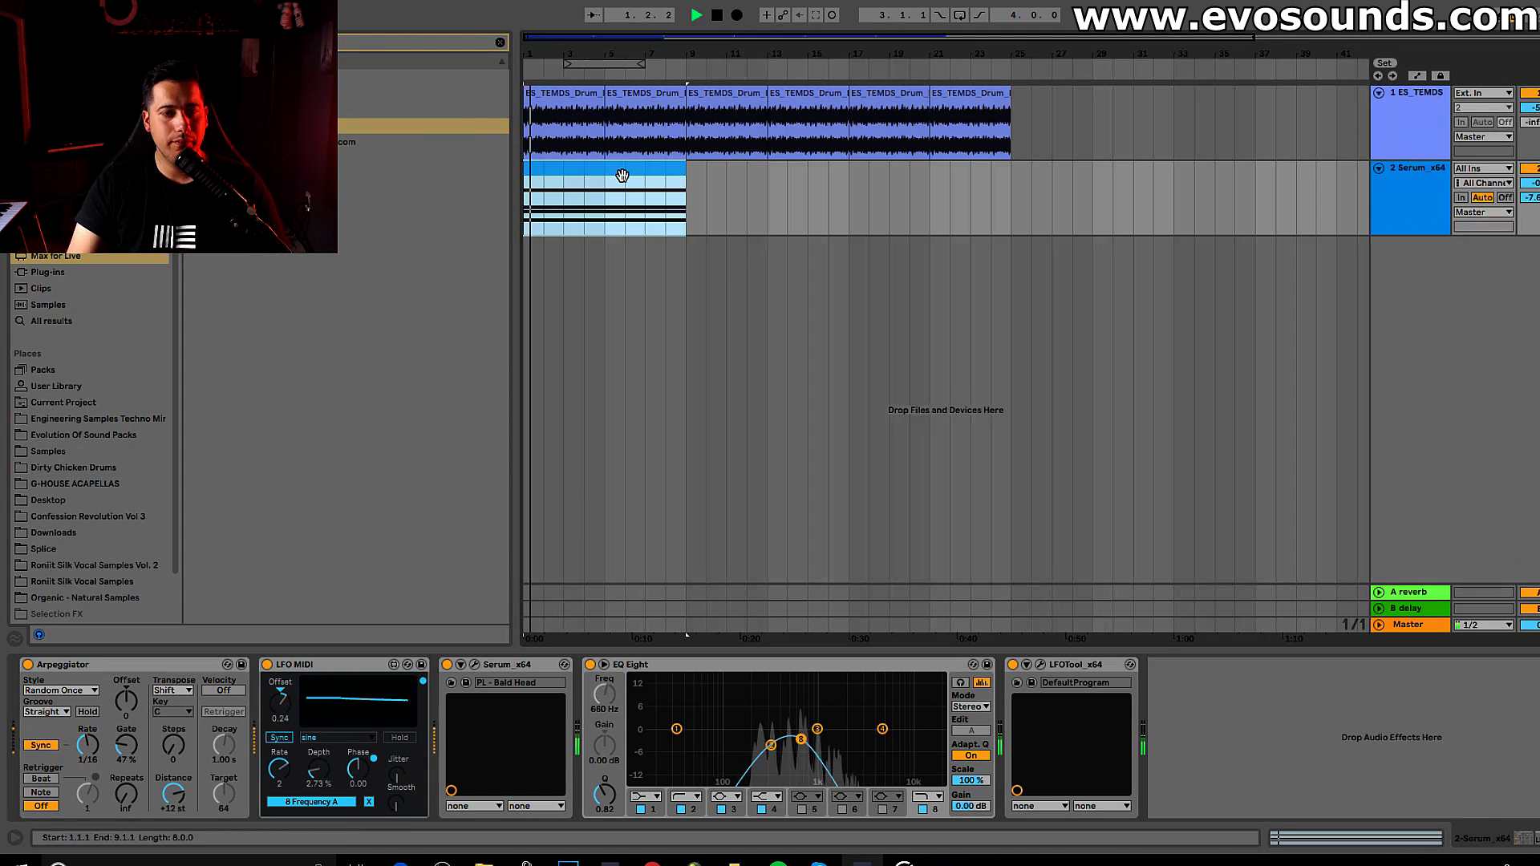
{"action": "left_click", "coordinate": [1396, 184]}
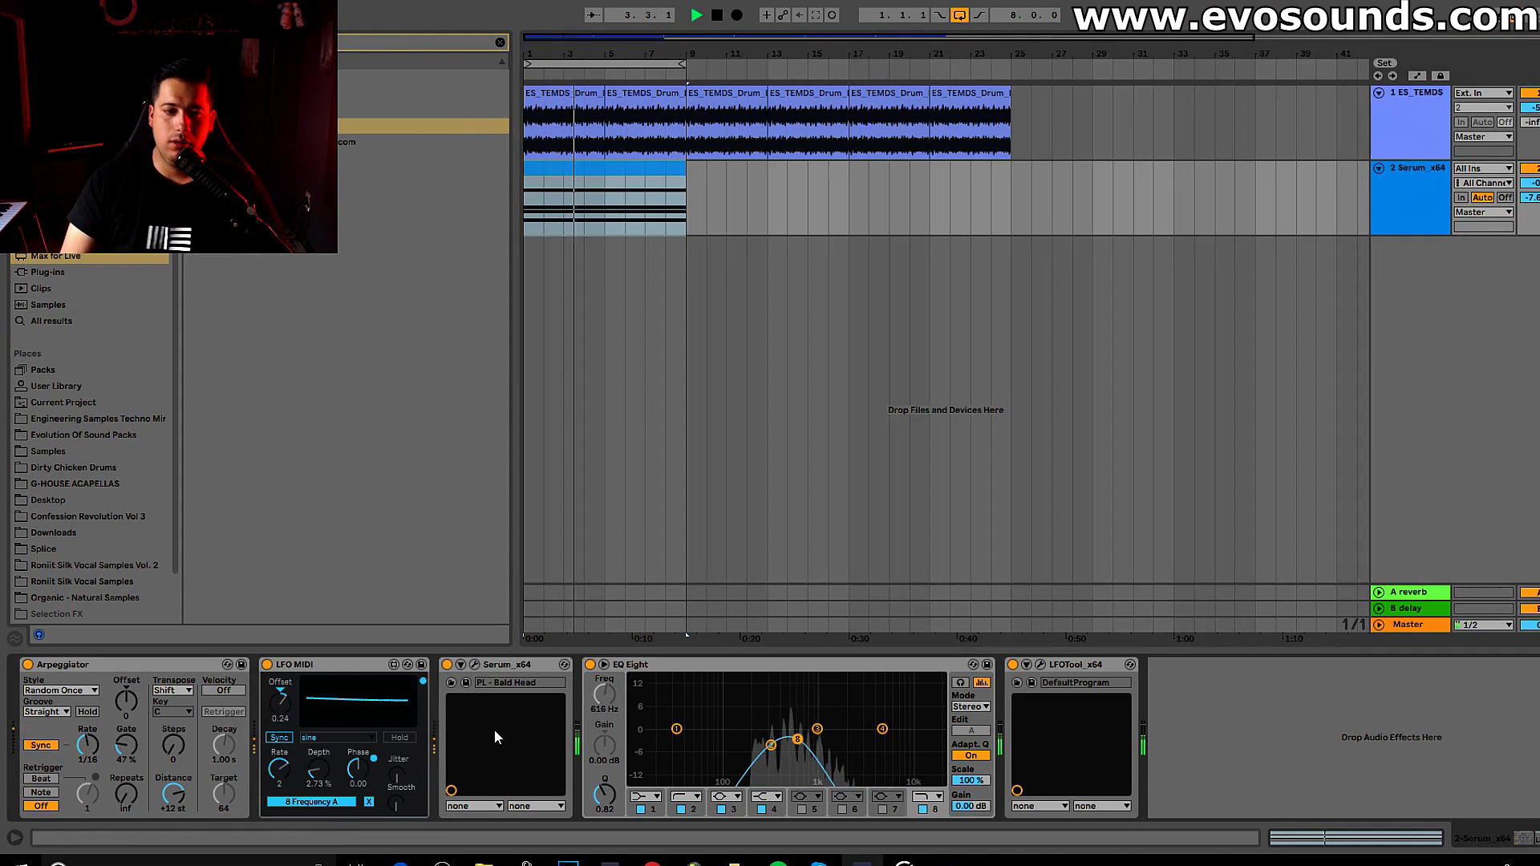
- Stop playback and insert a second LFO MIDI device between the first one and Serum
{"action": "key", "text": "space"}
{"action": "left_click_drag", "start_coordinate": [417, 126], "coordinate": [446, 711]}
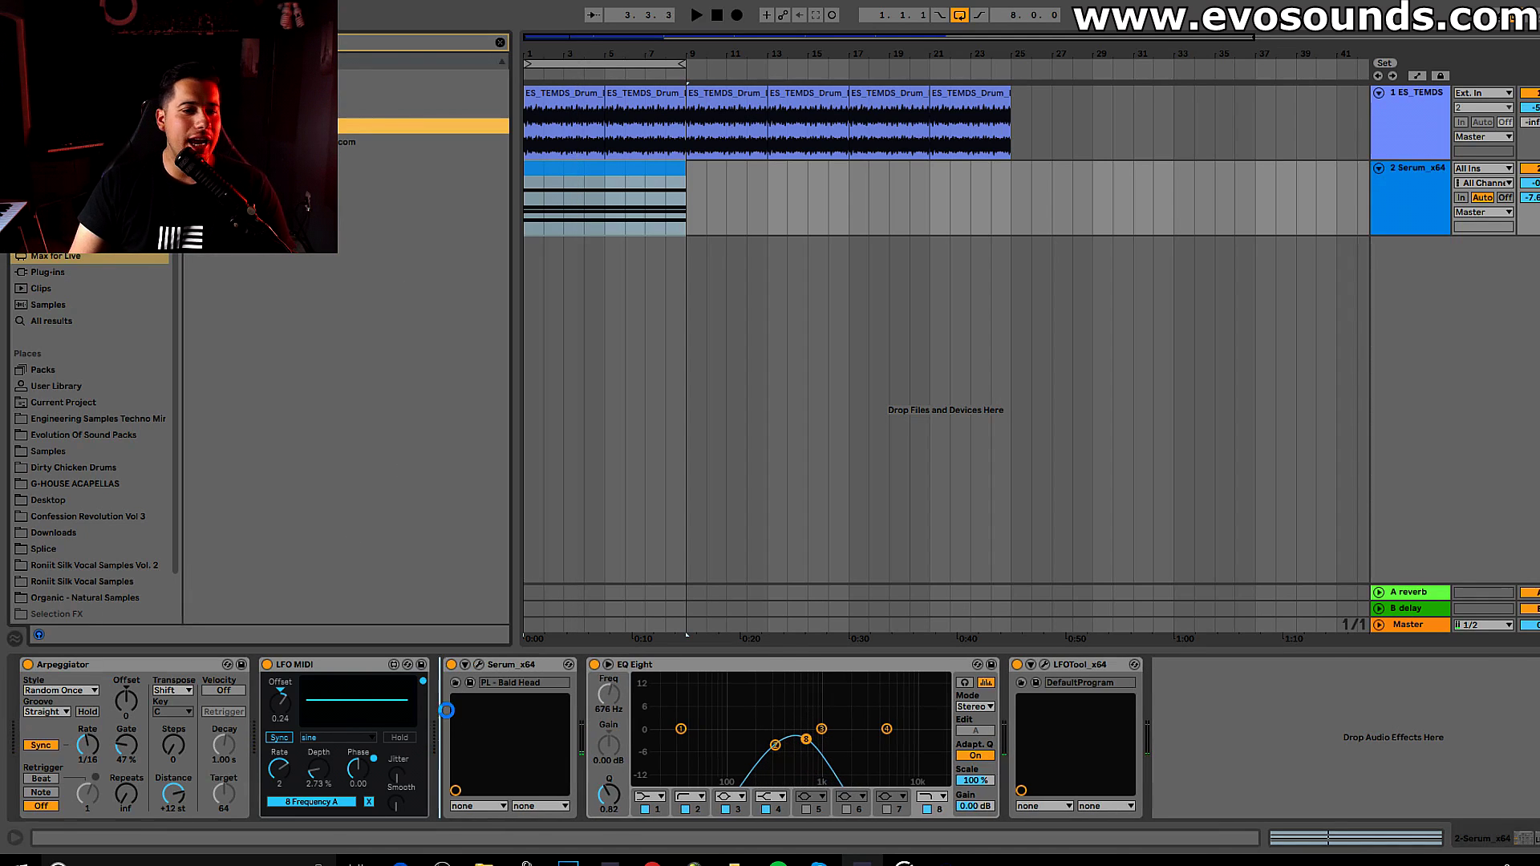
- Open Serum's interface clear of the device chain, show its configurable parameters, and set the second LFO MIDI's rate to 4
{"action": "left_click", "coordinate": [466, 739]}
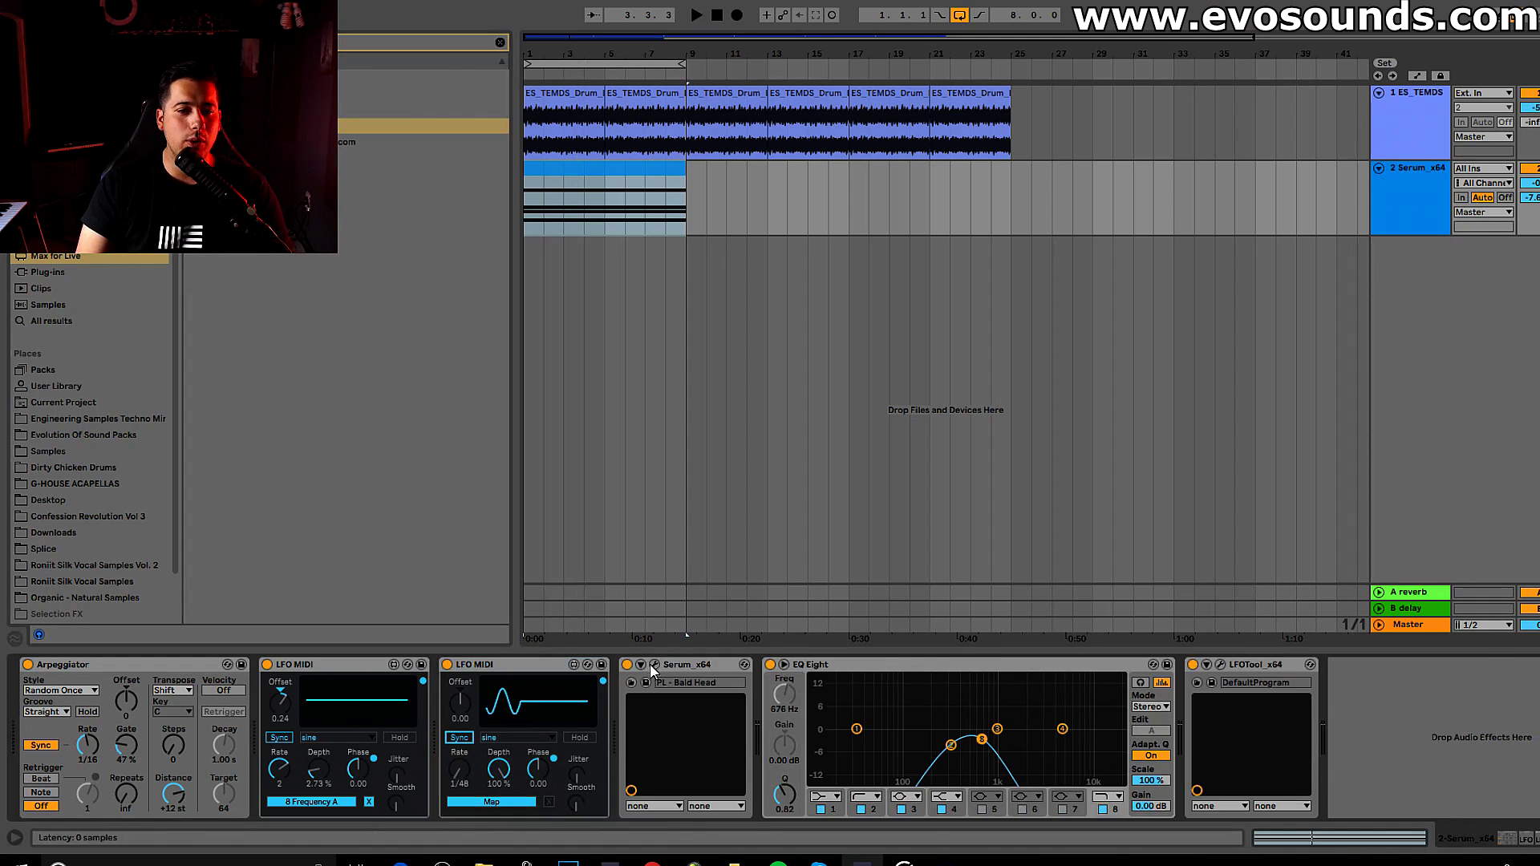
{"action": "left_click", "coordinate": [654, 664]}
{"action": "left_click_drag", "start_coordinate": [460, 739], "coordinate": [460, 714]}
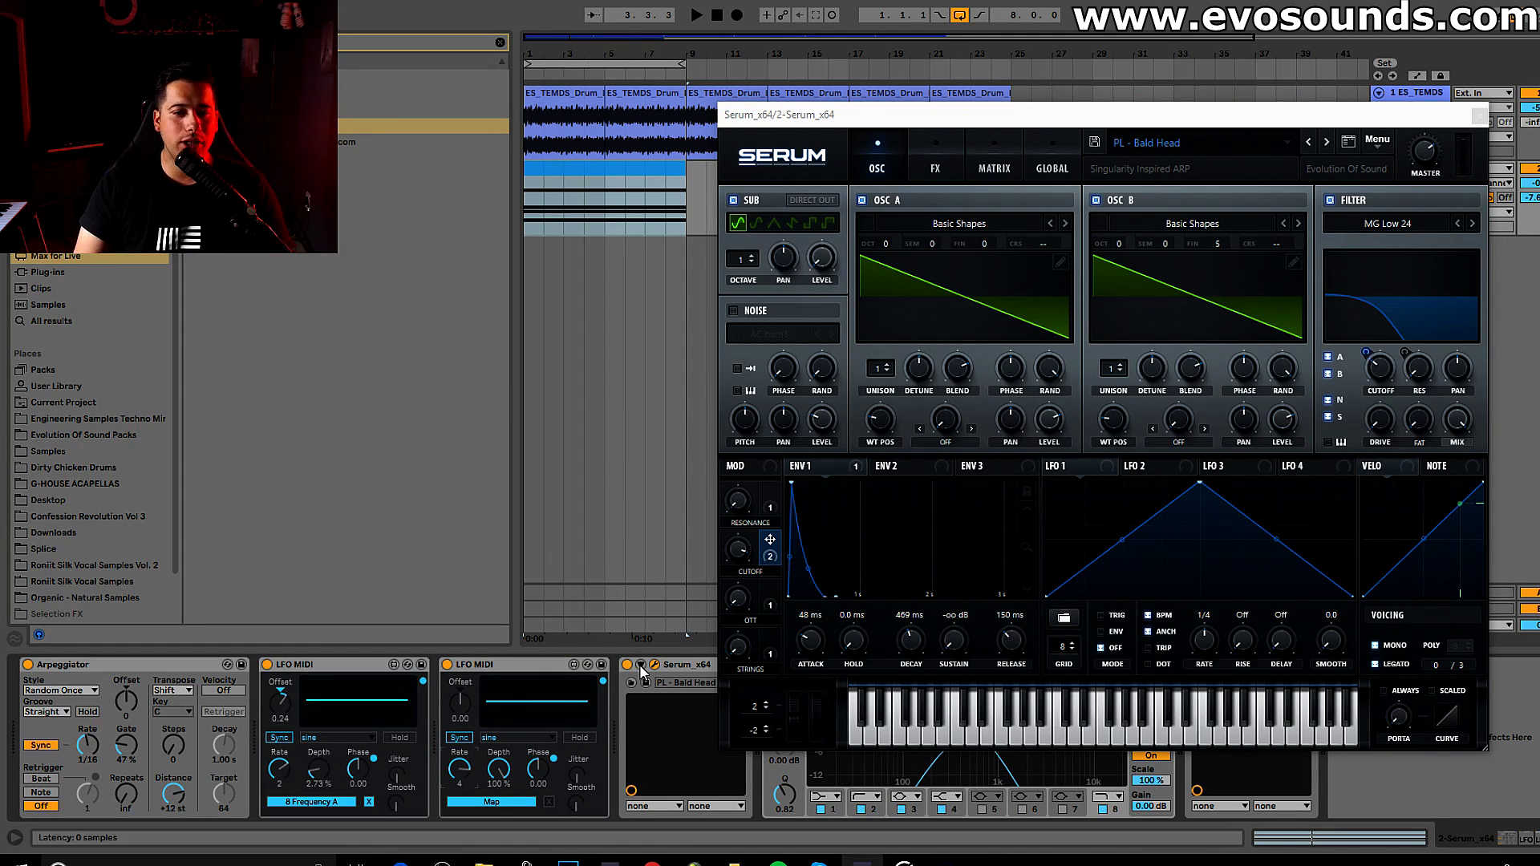
{"action": "left_click_drag", "start_coordinate": [907, 116], "coordinate": [829, 4]}
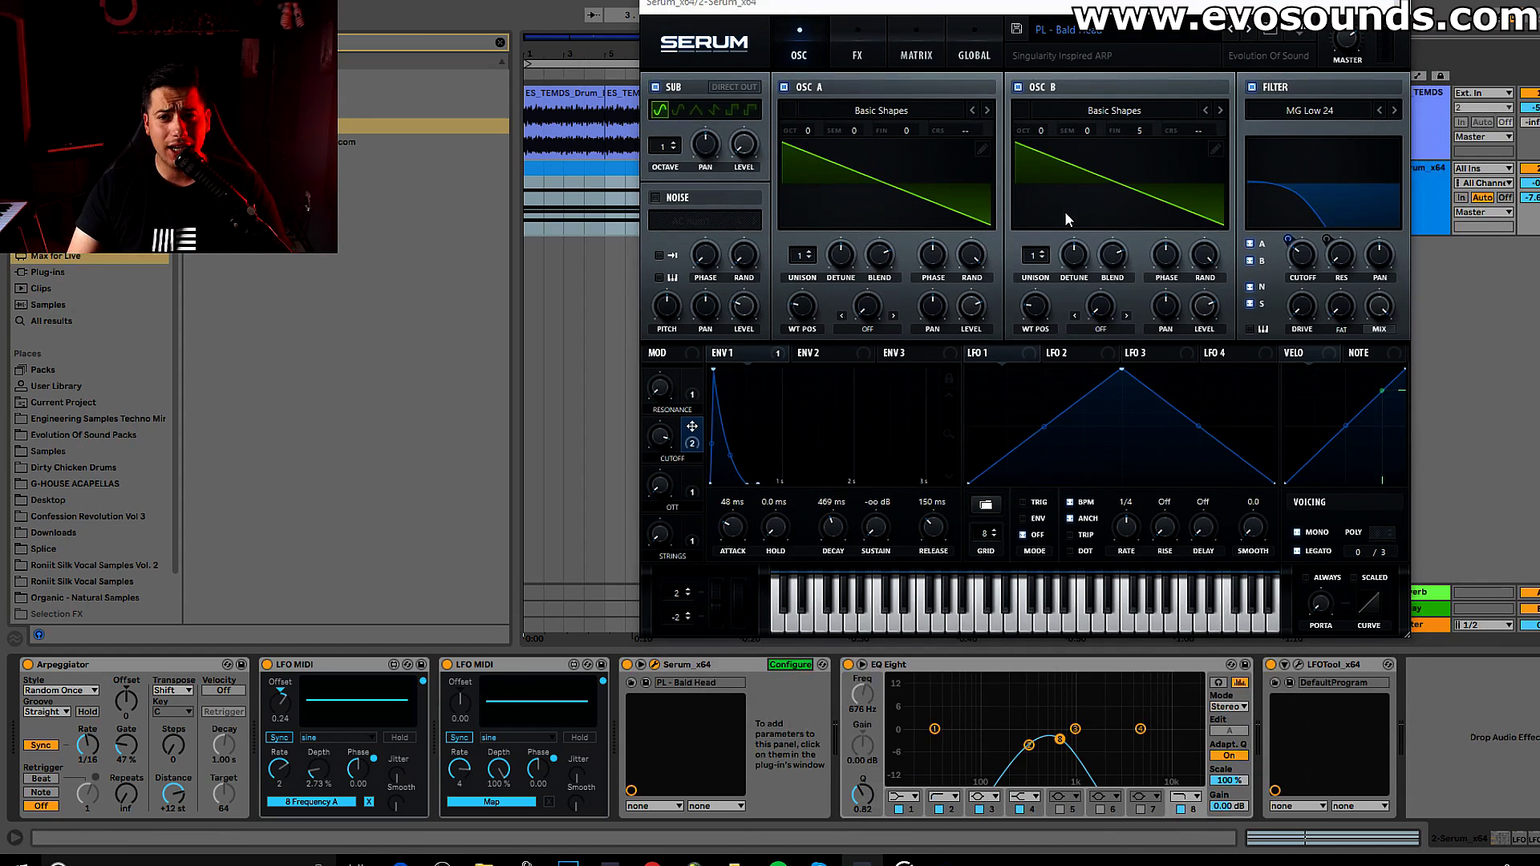
- Set oscillator B's warp mode to Sync (No Window) and map the second LFO MIDI to Serum's WarpOscB parameter
{"action": "left_click", "coordinate": [1101, 327]}
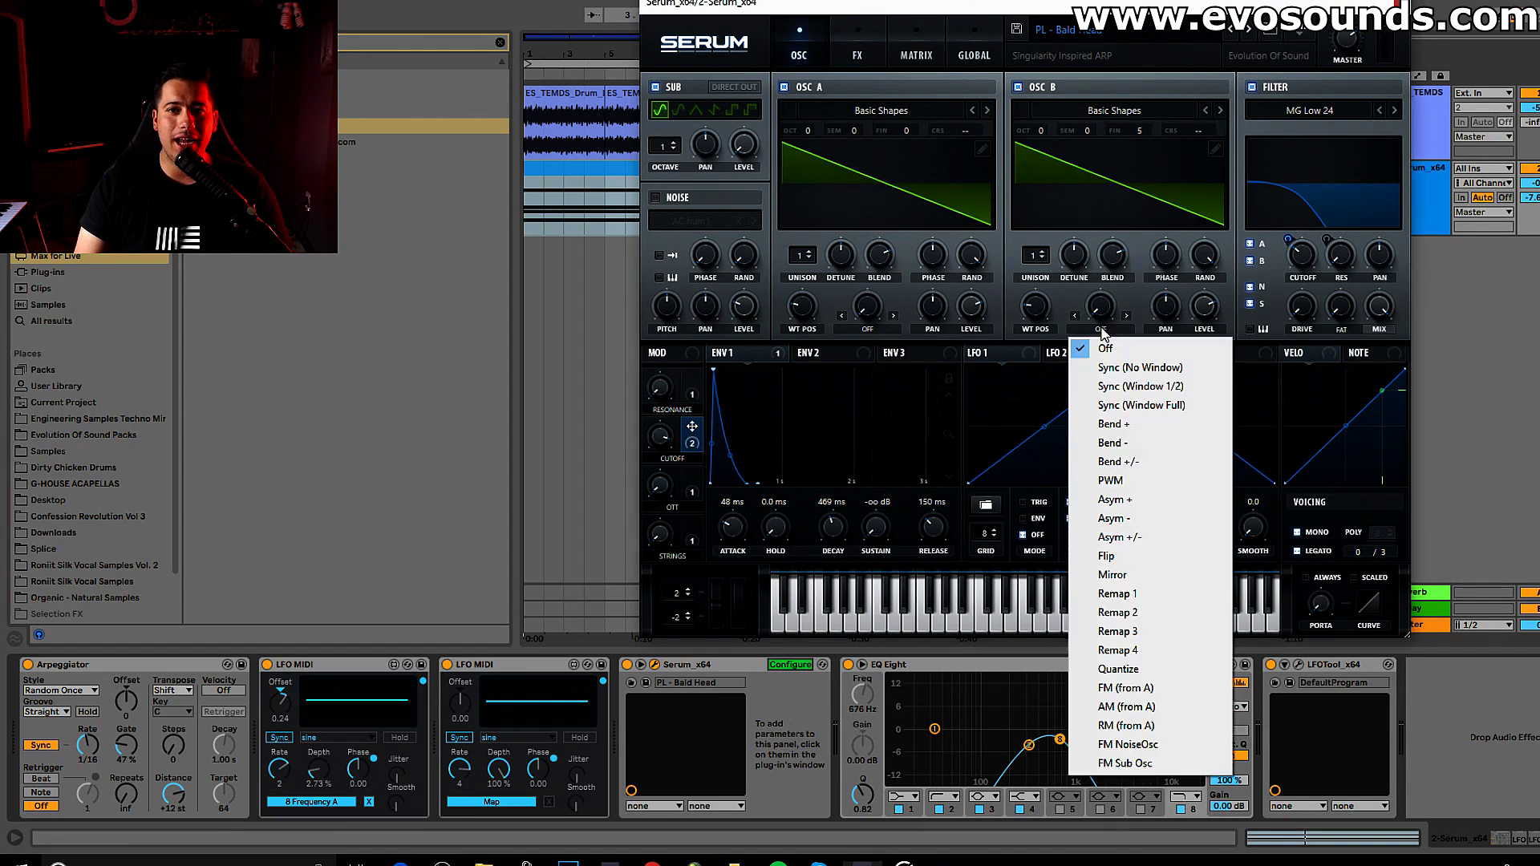
{"action": "left_click", "coordinate": [1161, 378]}
{"action": "left_click", "coordinate": [789, 665]}
{"action": "left_click", "coordinate": [784, 694]}
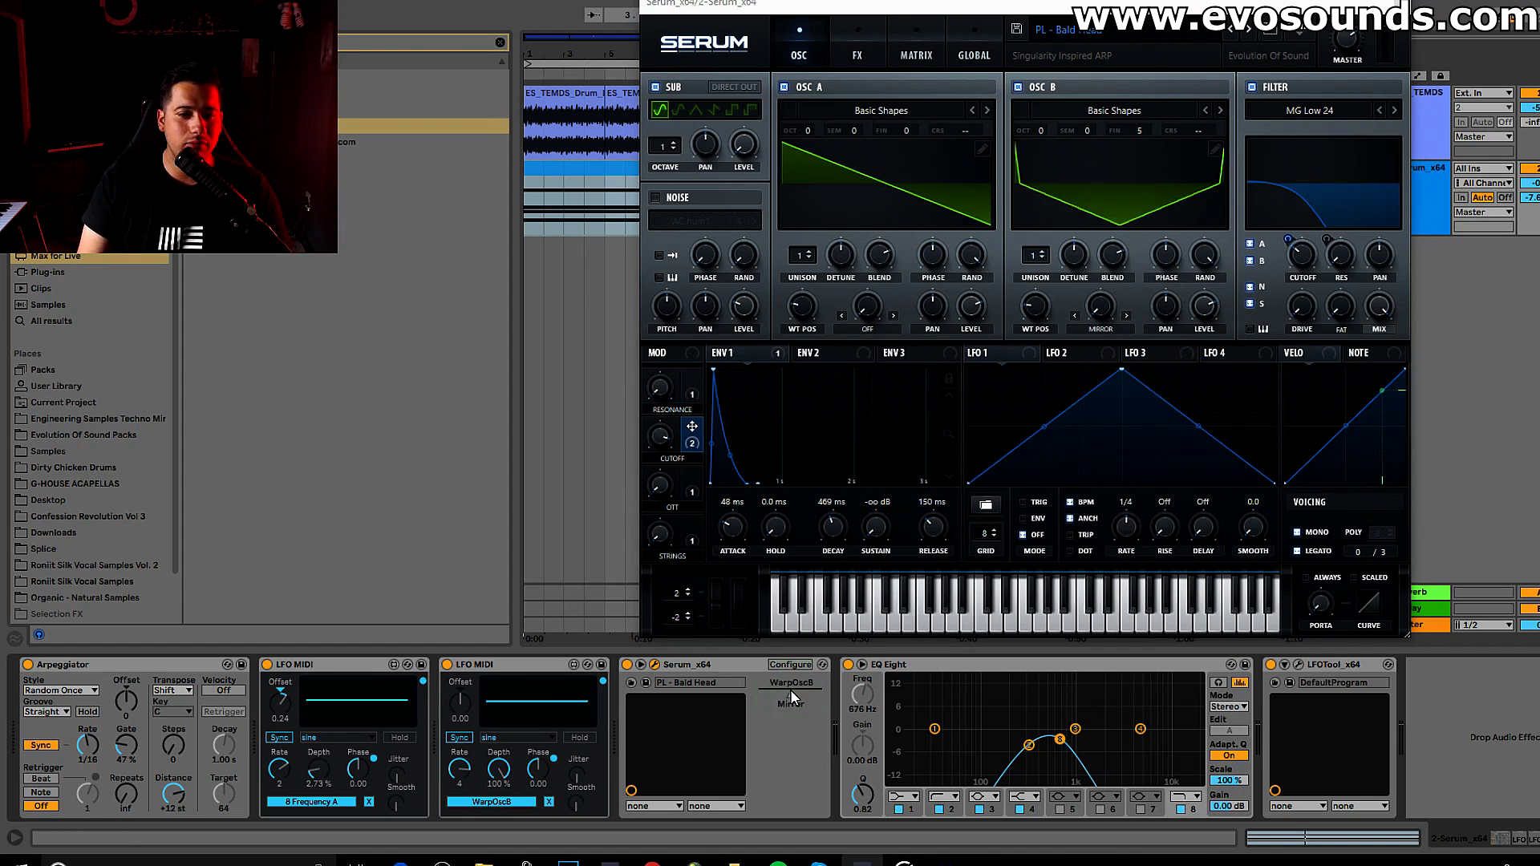
- Try to adjust the mapped WarpOscB parameter and return oscillator B's warp mode to Sync (No Window)
{"action": "left_click", "coordinate": [1100, 328]}
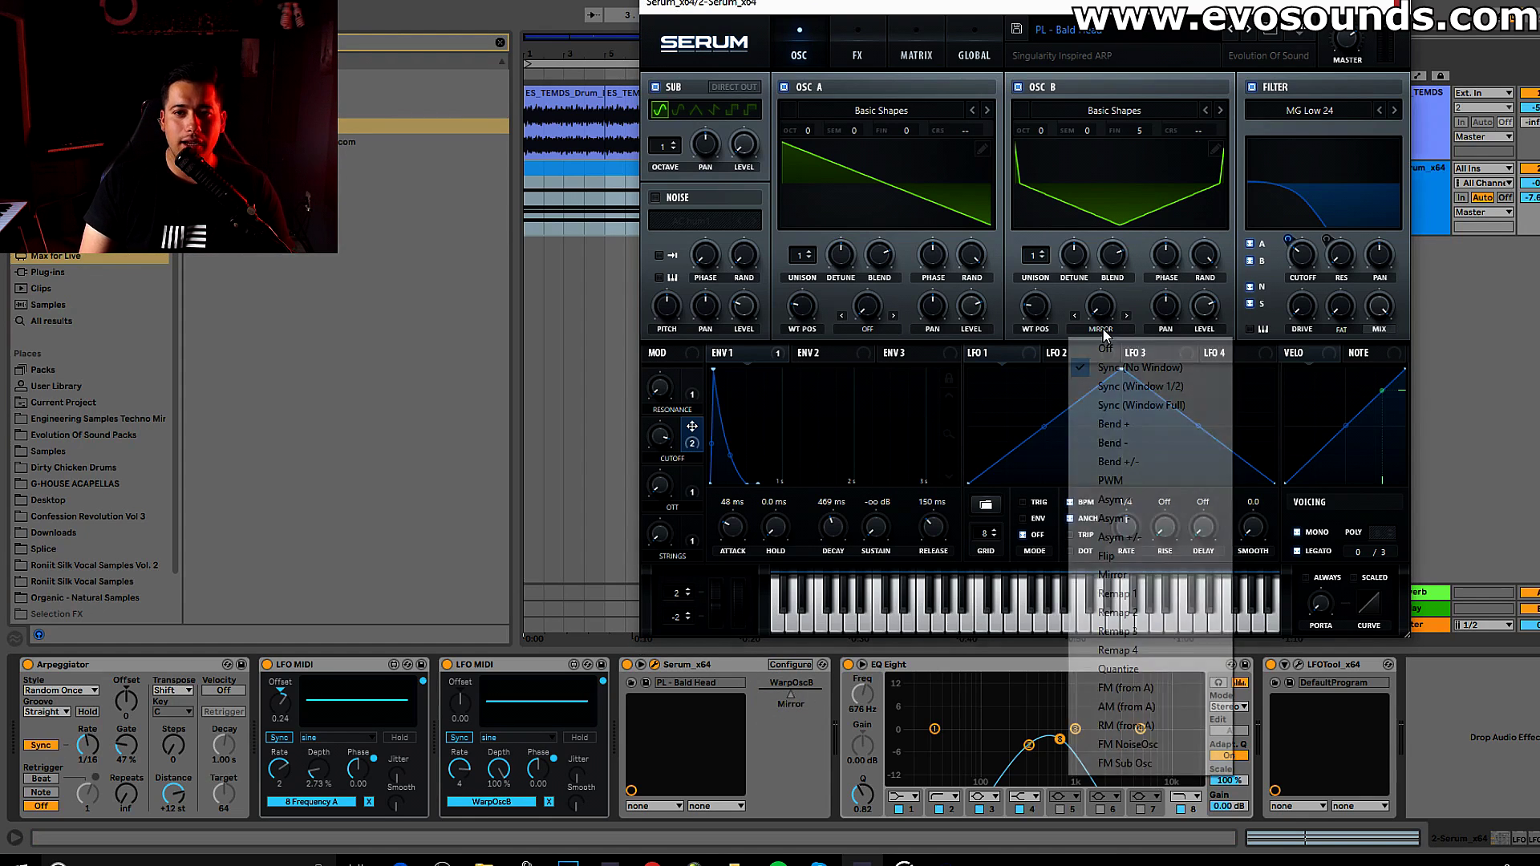
{"action": "left_click", "coordinate": [1103, 360]}
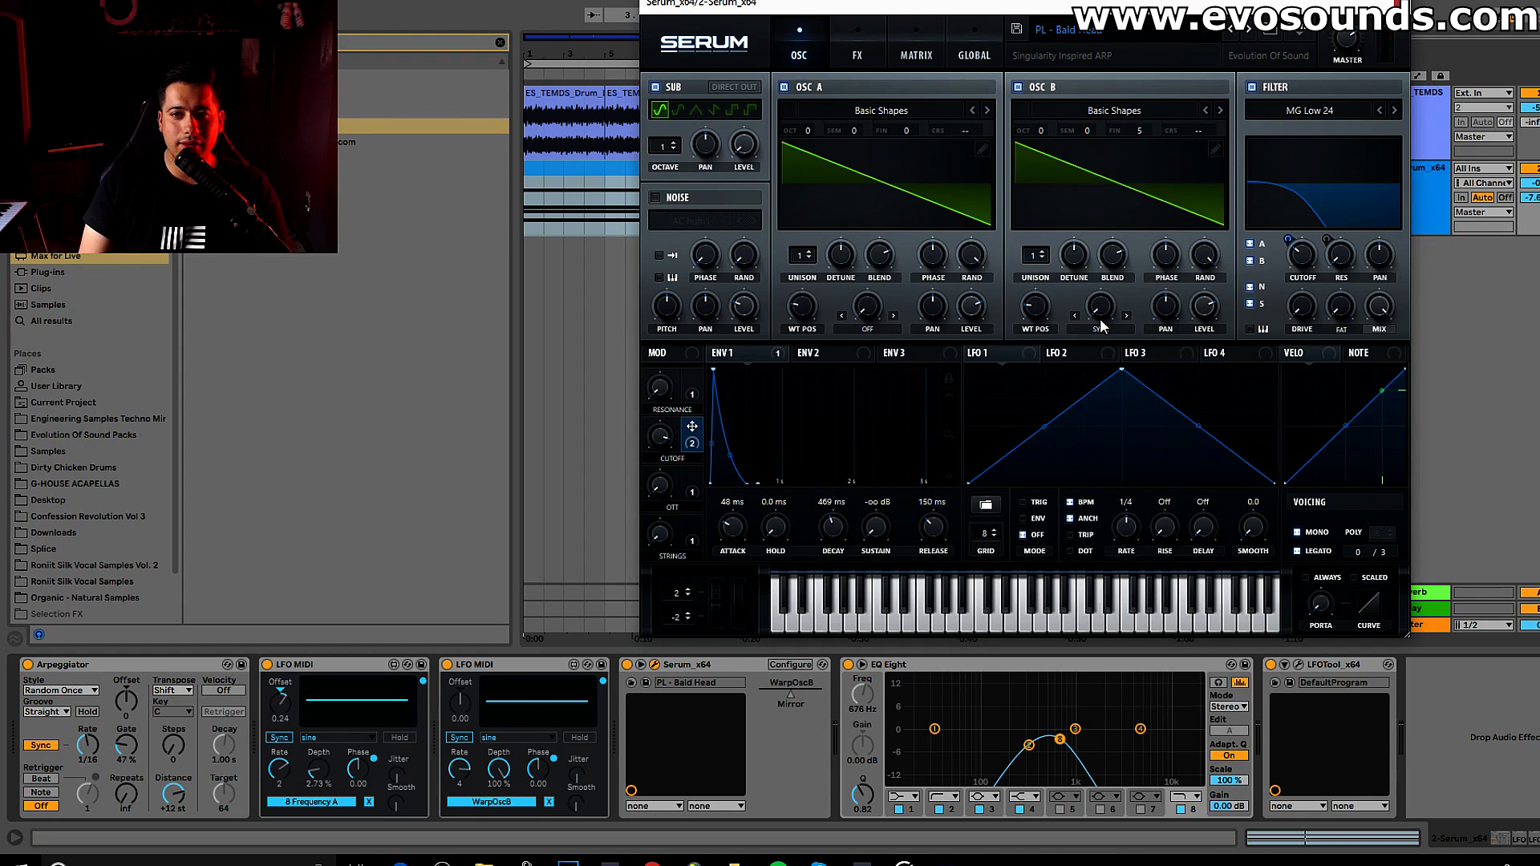
{"action": "right_click", "coordinate": [781, 696]}
{"action": "right_click", "coordinate": [777, 698]}
{"action": "left_click", "coordinate": [777, 701]}
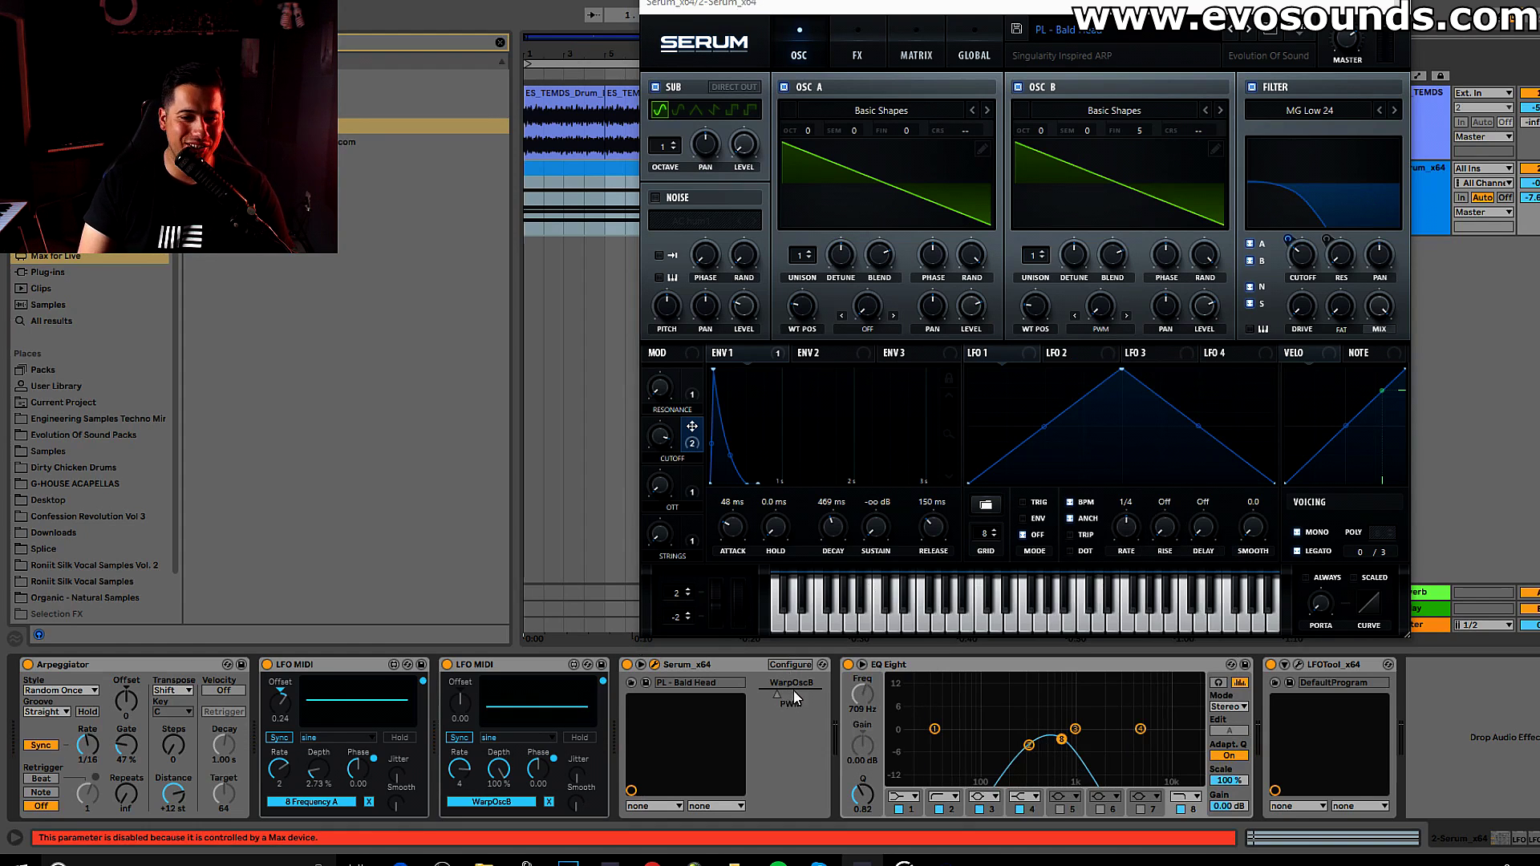
{"action": "left_click", "coordinate": [1096, 327]}
{"action": "left_click", "coordinate": [1123, 371]}
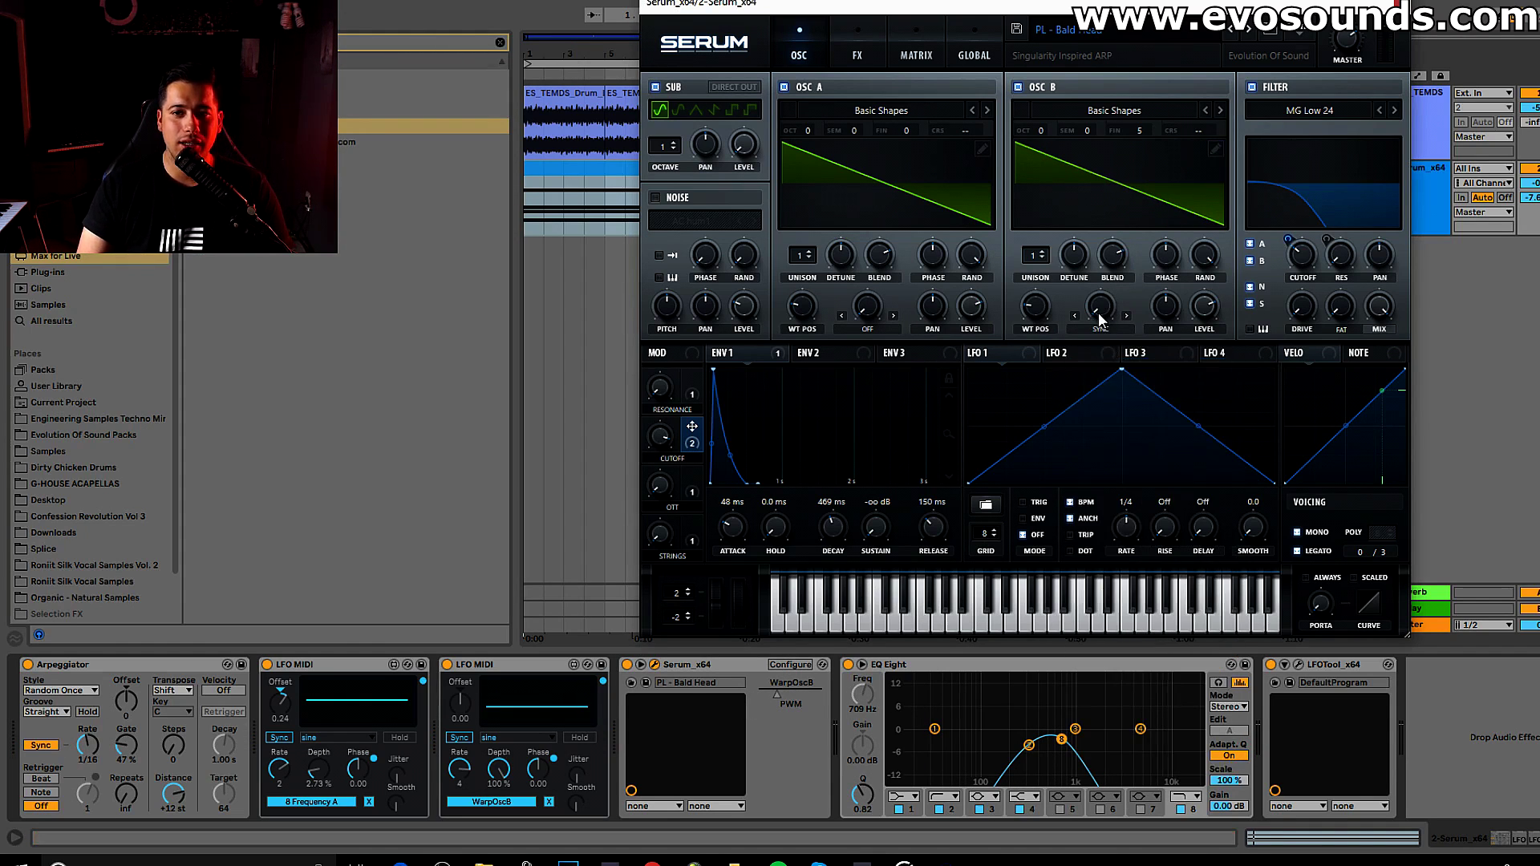
- Add oscillator B's warp amount to Serum's configured parameters and map the second LFO MIDI to B Warp
{"action": "left_click", "coordinate": [788, 666]}
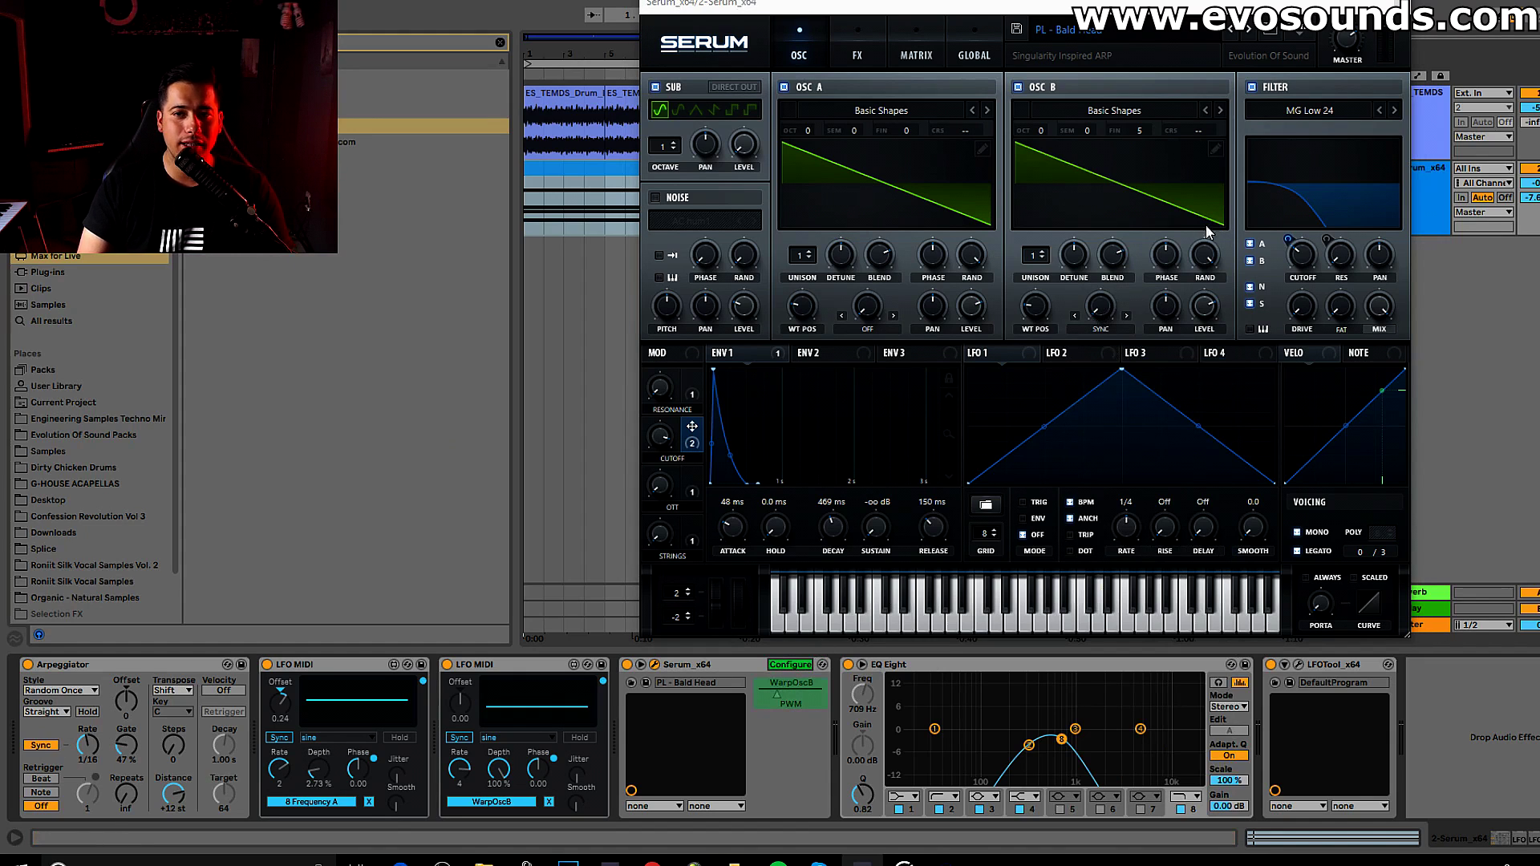
{"action": "left_click", "coordinate": [1097, 307]}
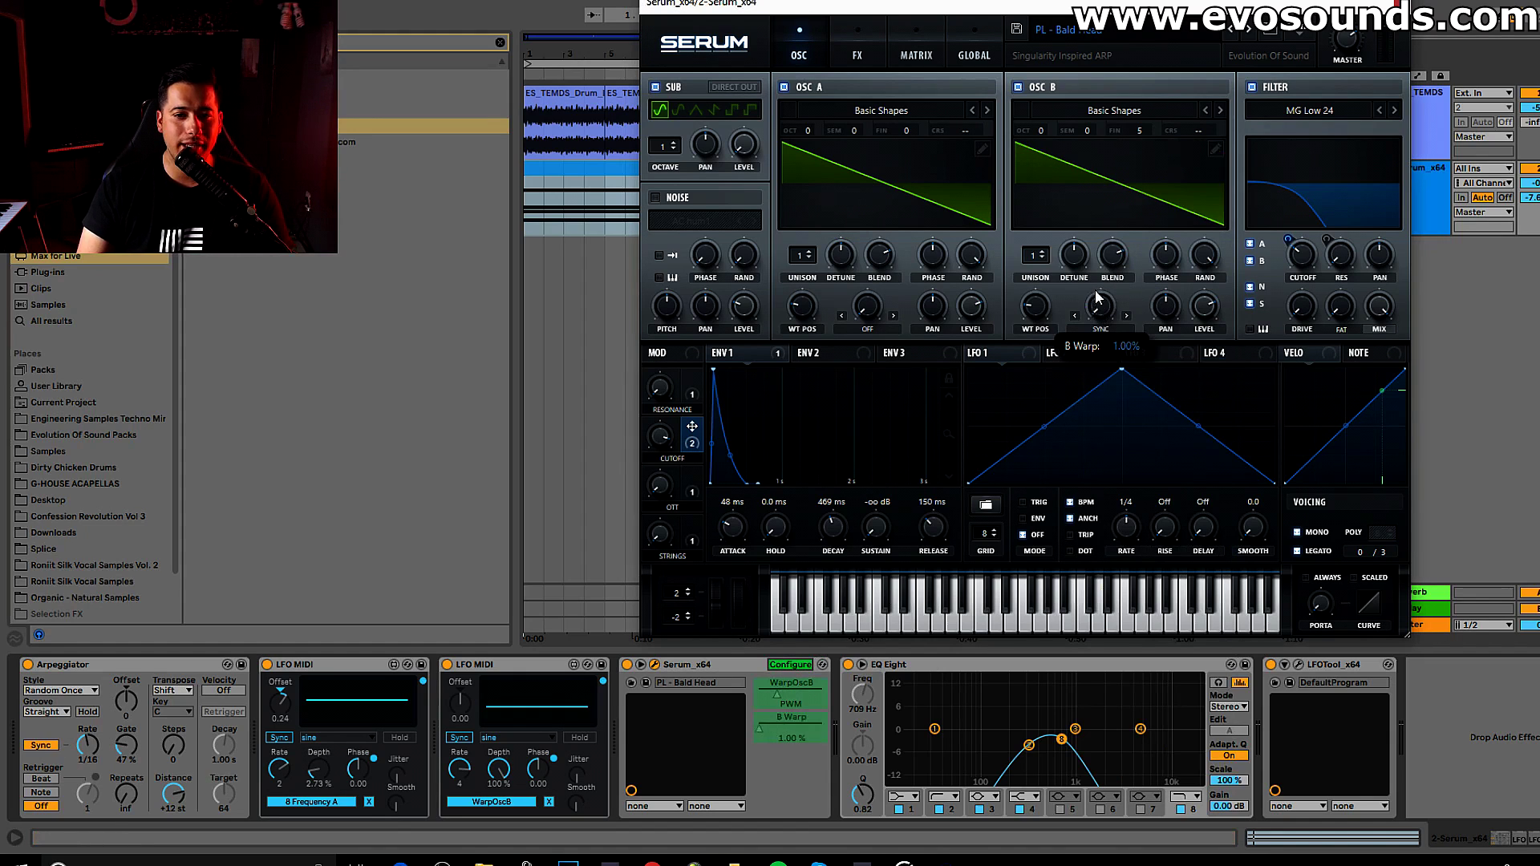
{"action": "left_click", "coordinate": [794, 671]}
{"action": "left_click", "coordinate": [512, 807]}
{"action": "left_click", "coordinate": [780, 730]}
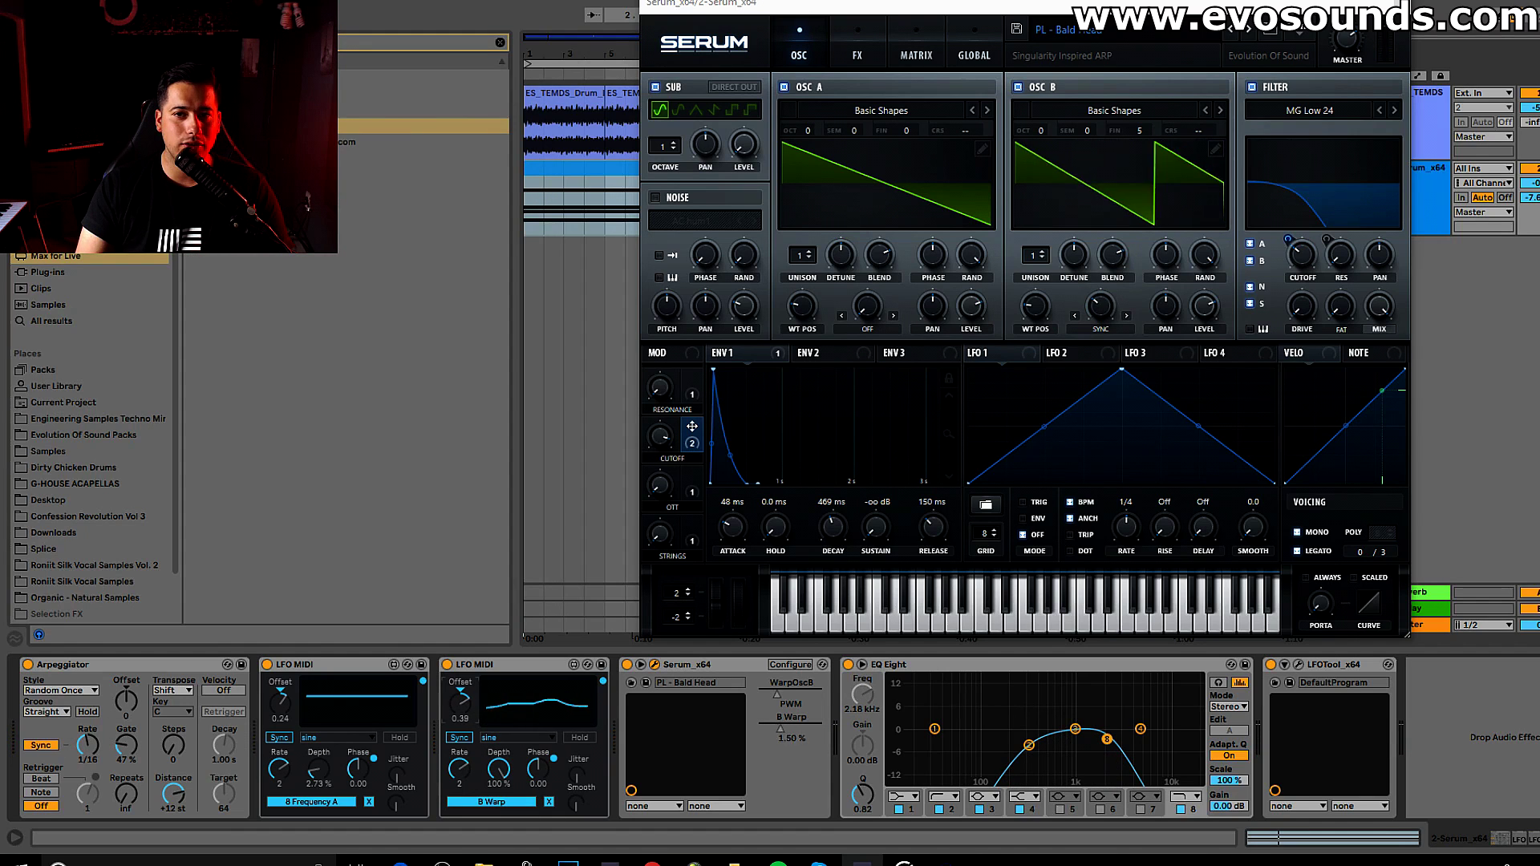
- During playback, raise the second LFO MIDI's offset to 0.57 and lower its depth to 18.8 %
{"action": "left_click_drag", "start_coordinate": [465, 714], "coordinate": [471, 682]}
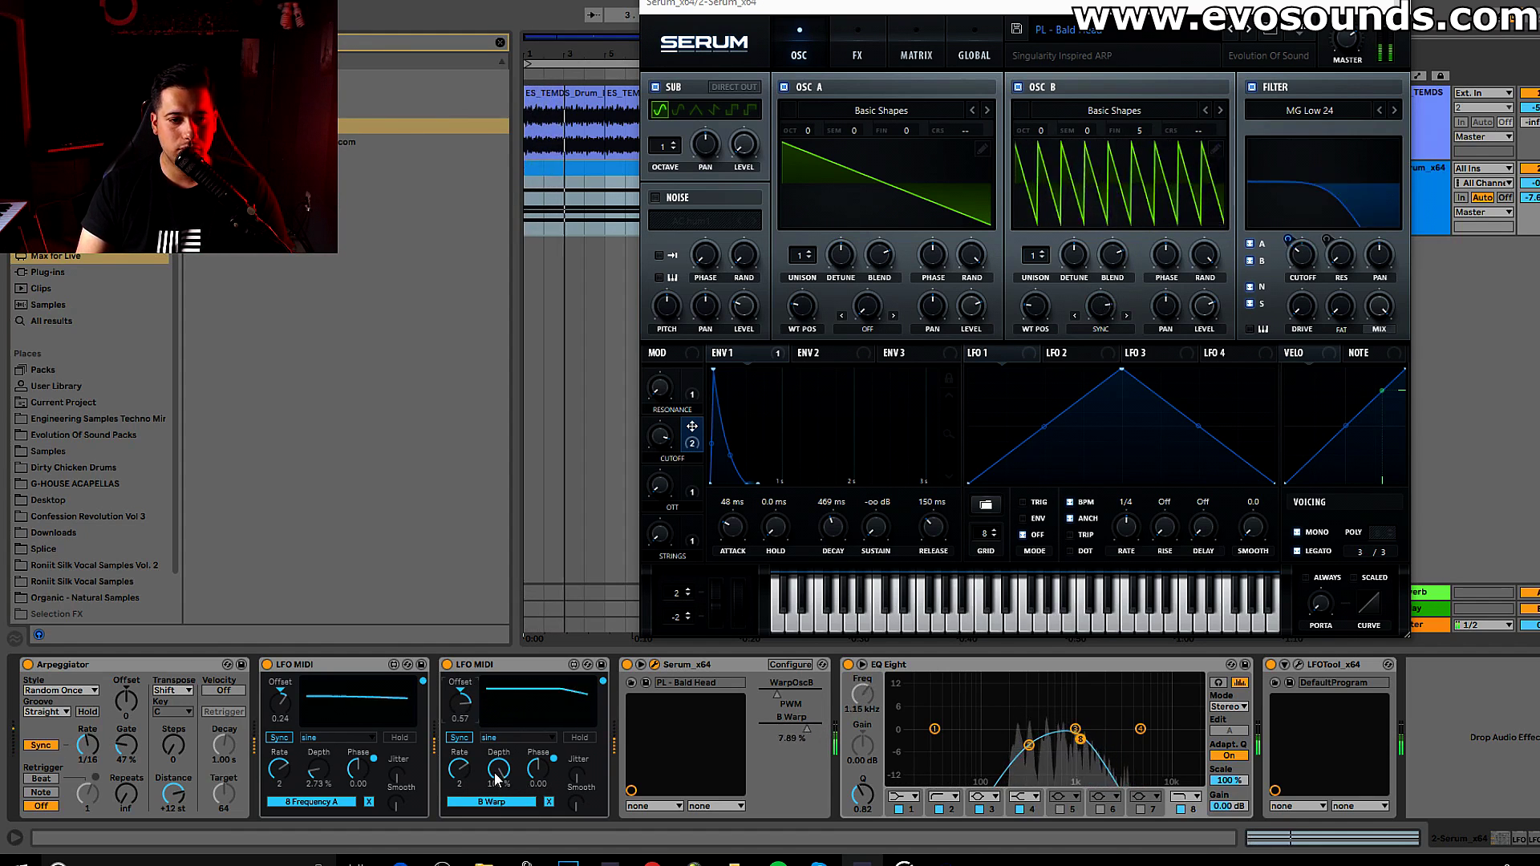
{"action": "left_click_drag", "start_coordinate": [499, 771], "coordinate": [499, 802]}
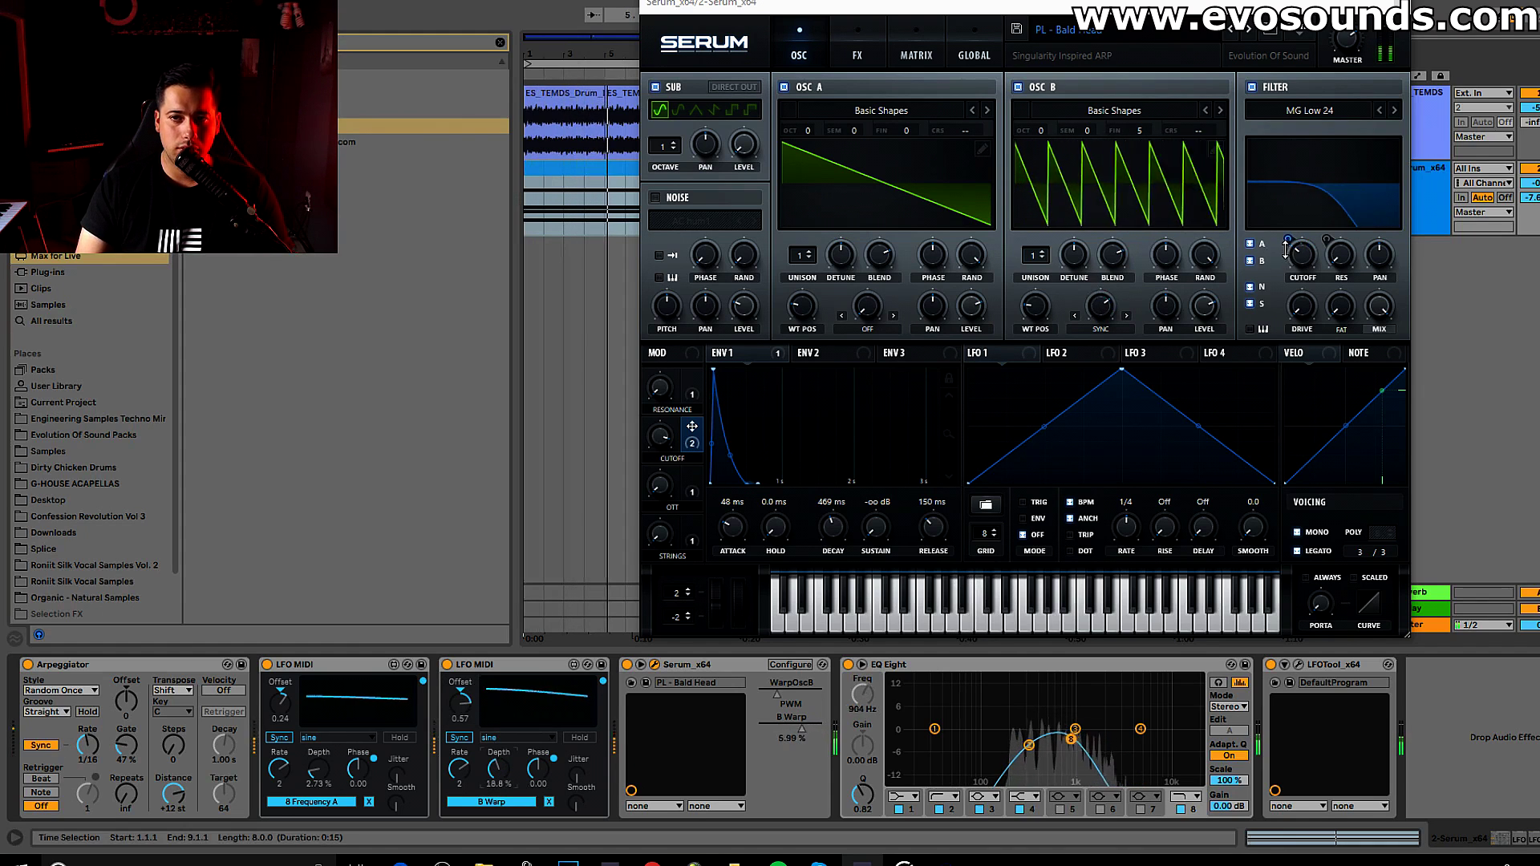
- Set oscillator A's warp mode to Sync (No Window) and clear the second LFO MIDI's B Warp mapping
{"action": "left_click", "coordinate": [868, 326]}
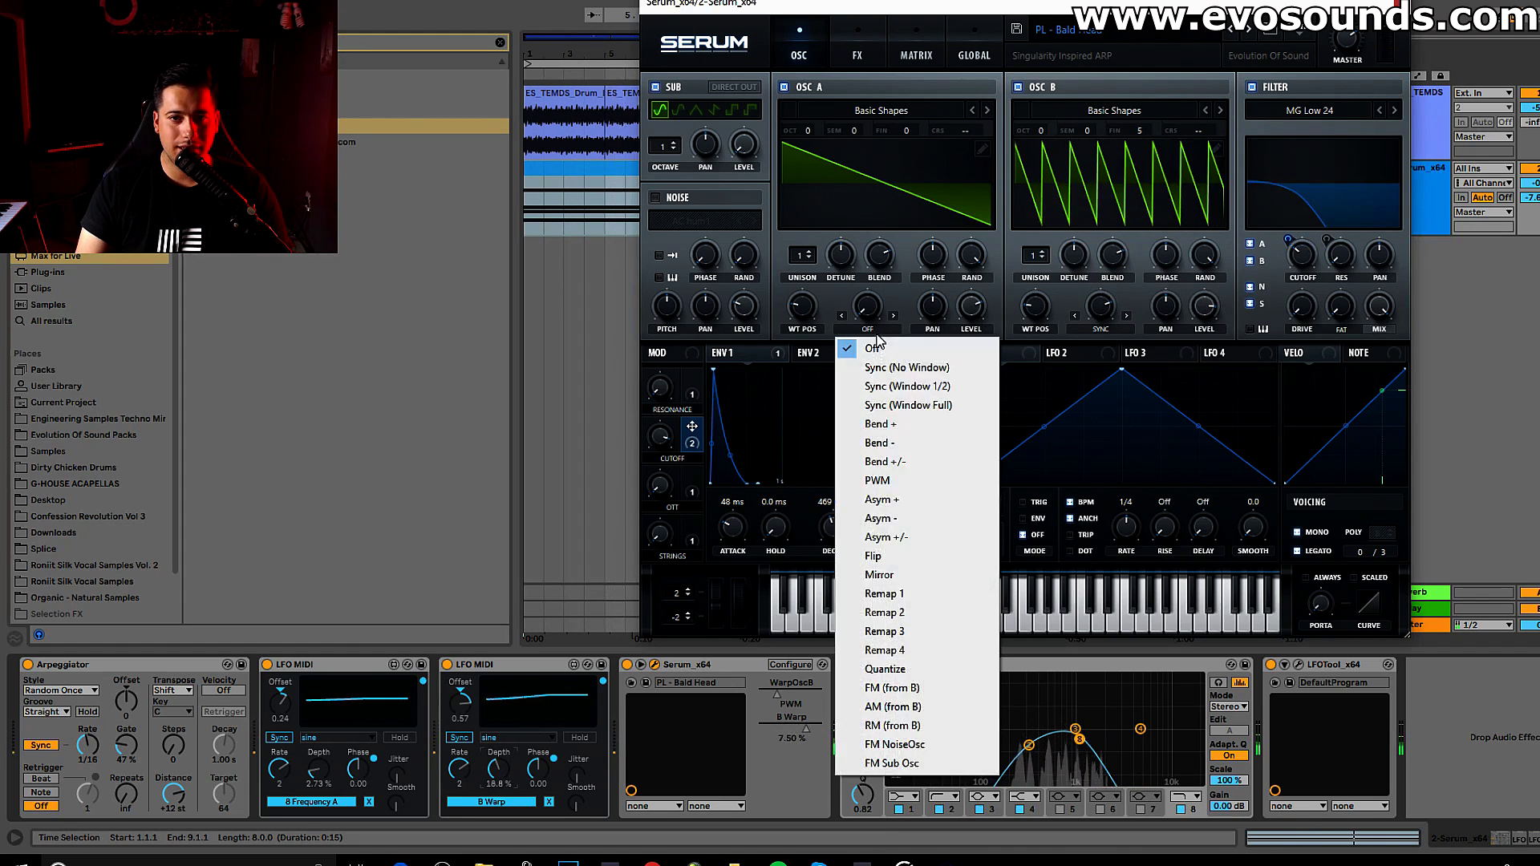
{"action": "left_click", "coordinate": [892, 369]}
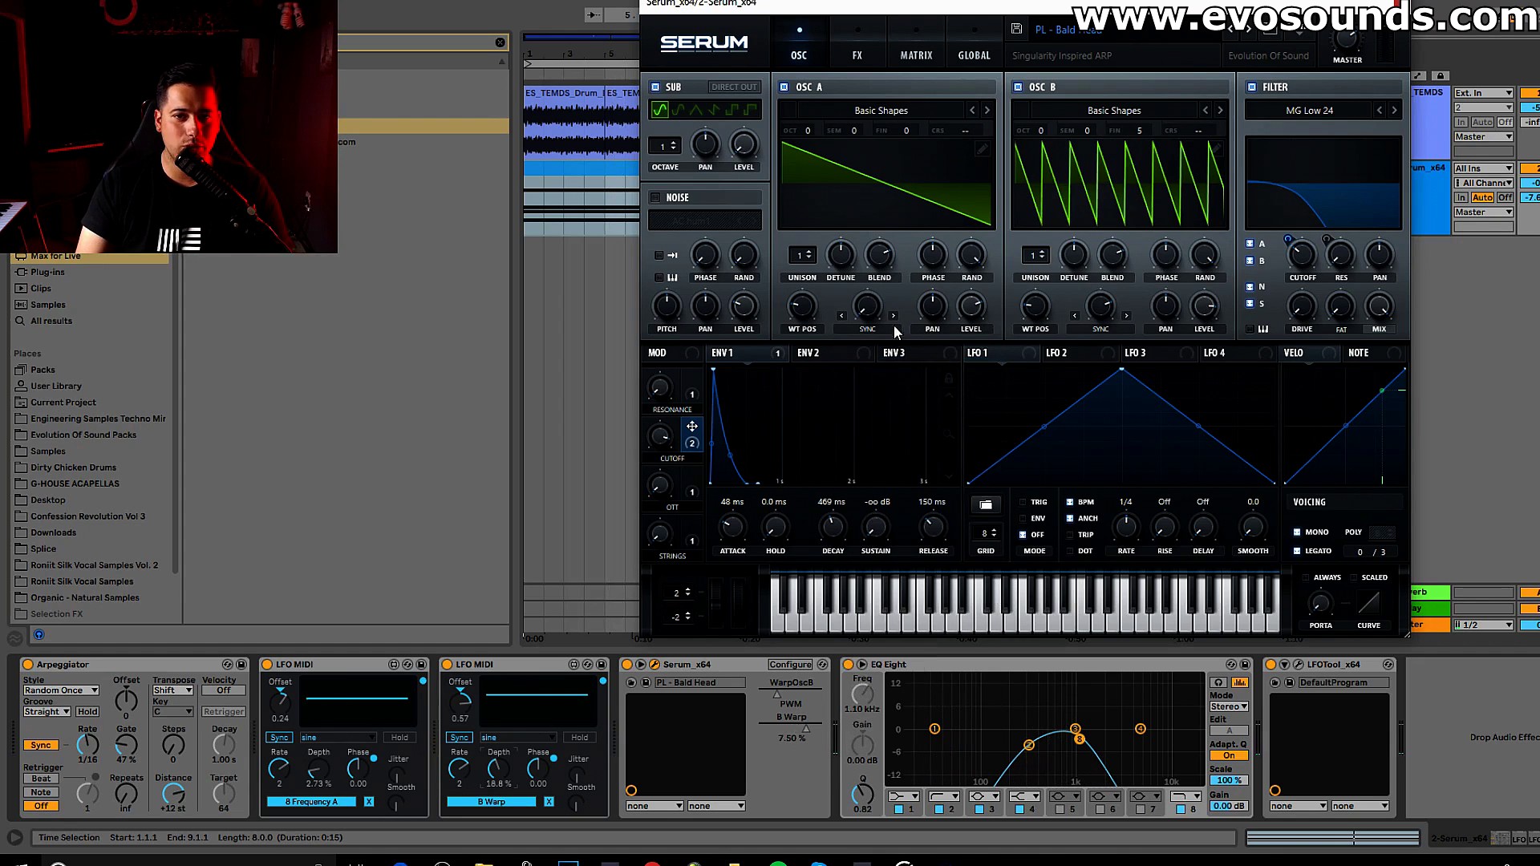
{"action": "left_click", "coordinate": [549, 802]}
- Add oscillator A's warp amount to Serum's configured parameters and map the second LFO MIDI to A Warp
{"action": "left_click", "coordinate": [507, 807]}
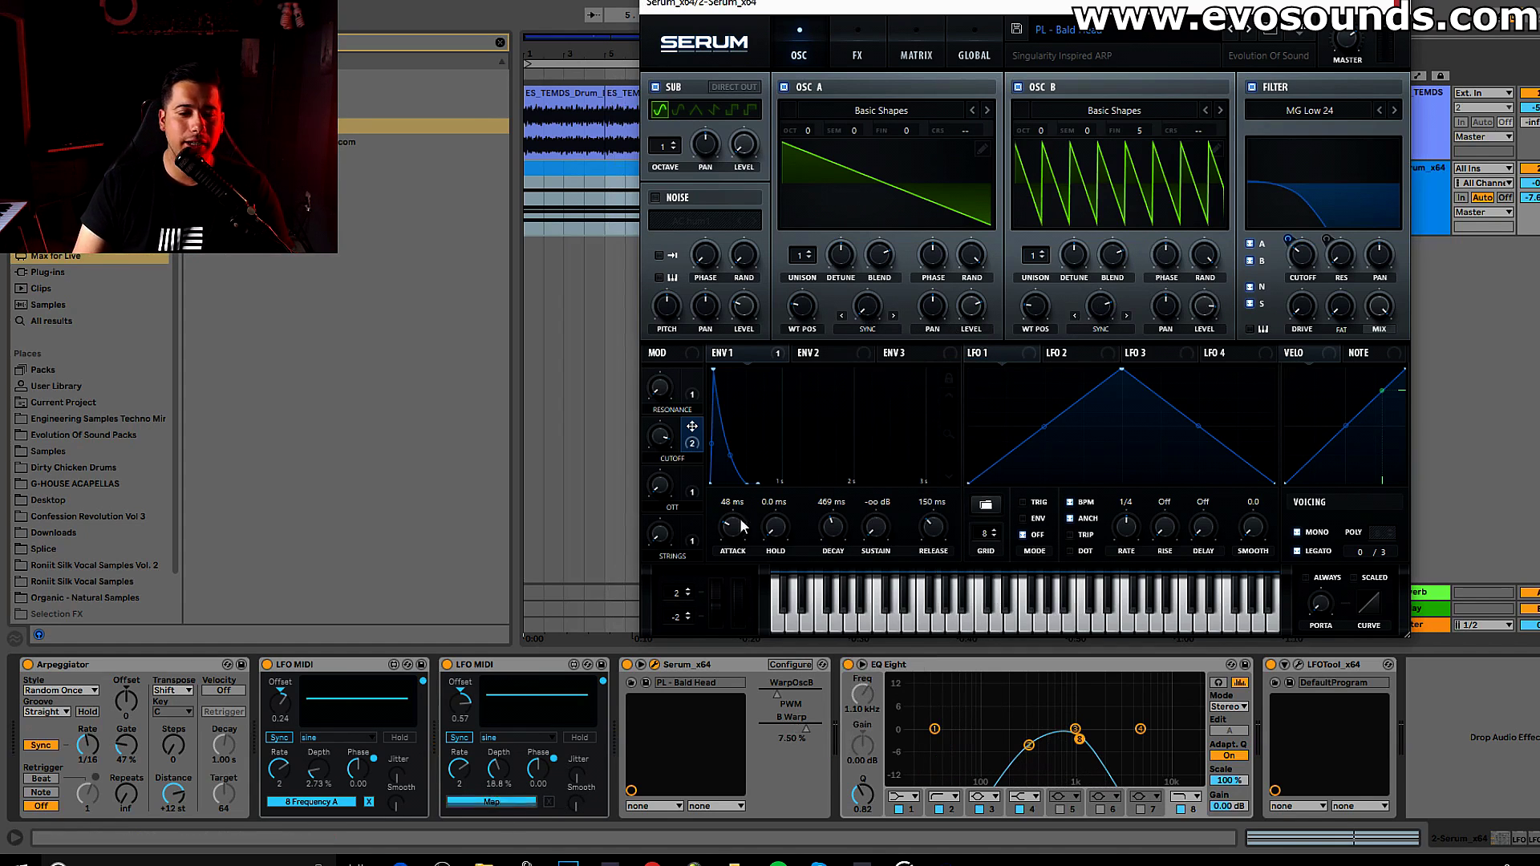
{"action": "right_click", "coordinate": [865, 303]}
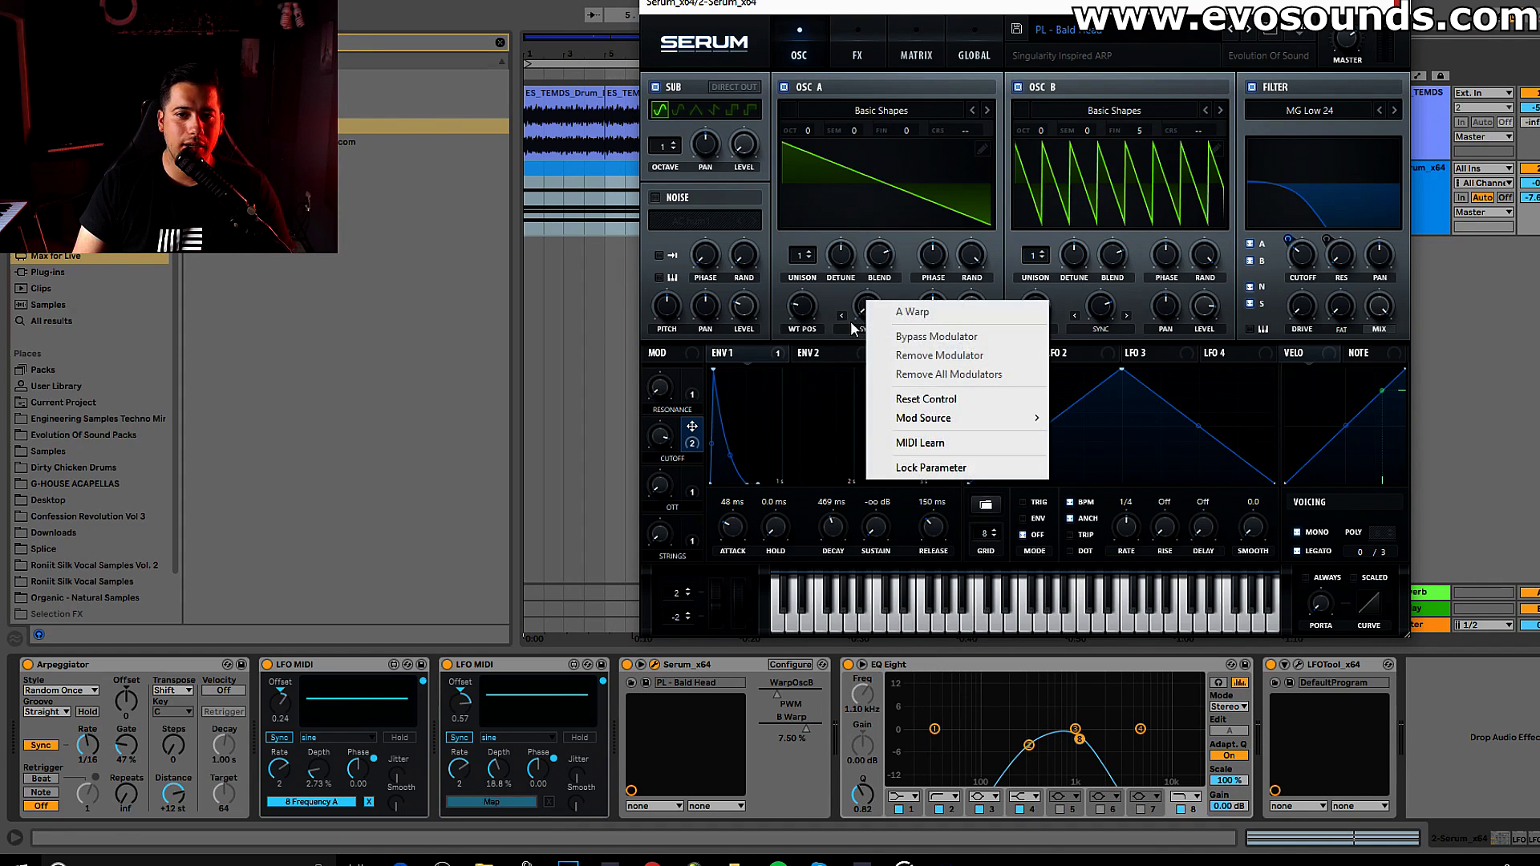
{"action": "left_click", "coordinate": [850, 321]}
{"action": "left_click", "coordinate": [791, 665]}
{"action": "left_click", "coordinate": [868, 306]}
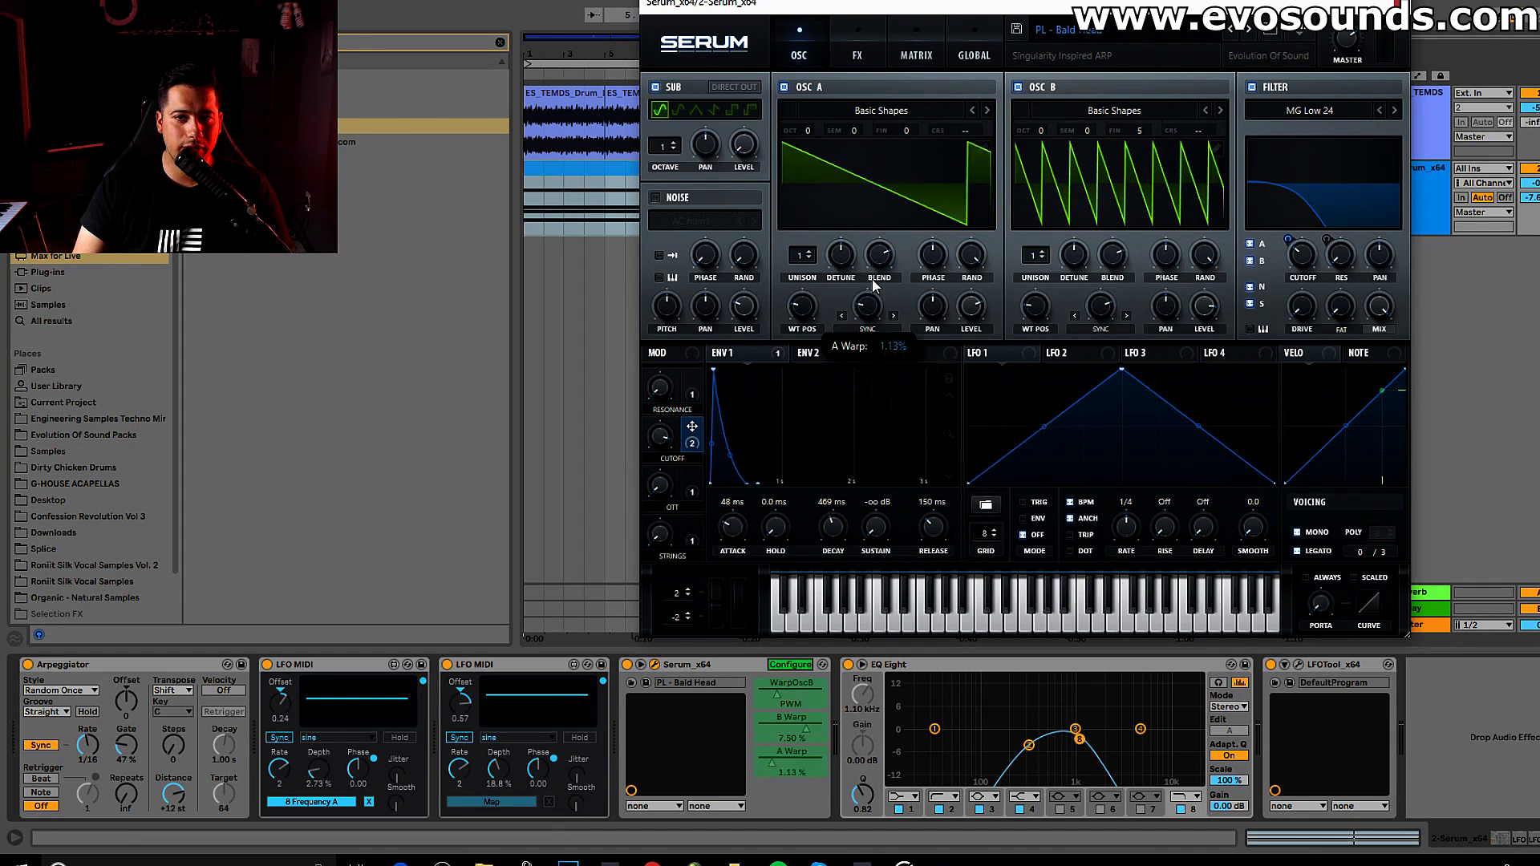
{"action": "left_click", "coordinate": [782, 666]}
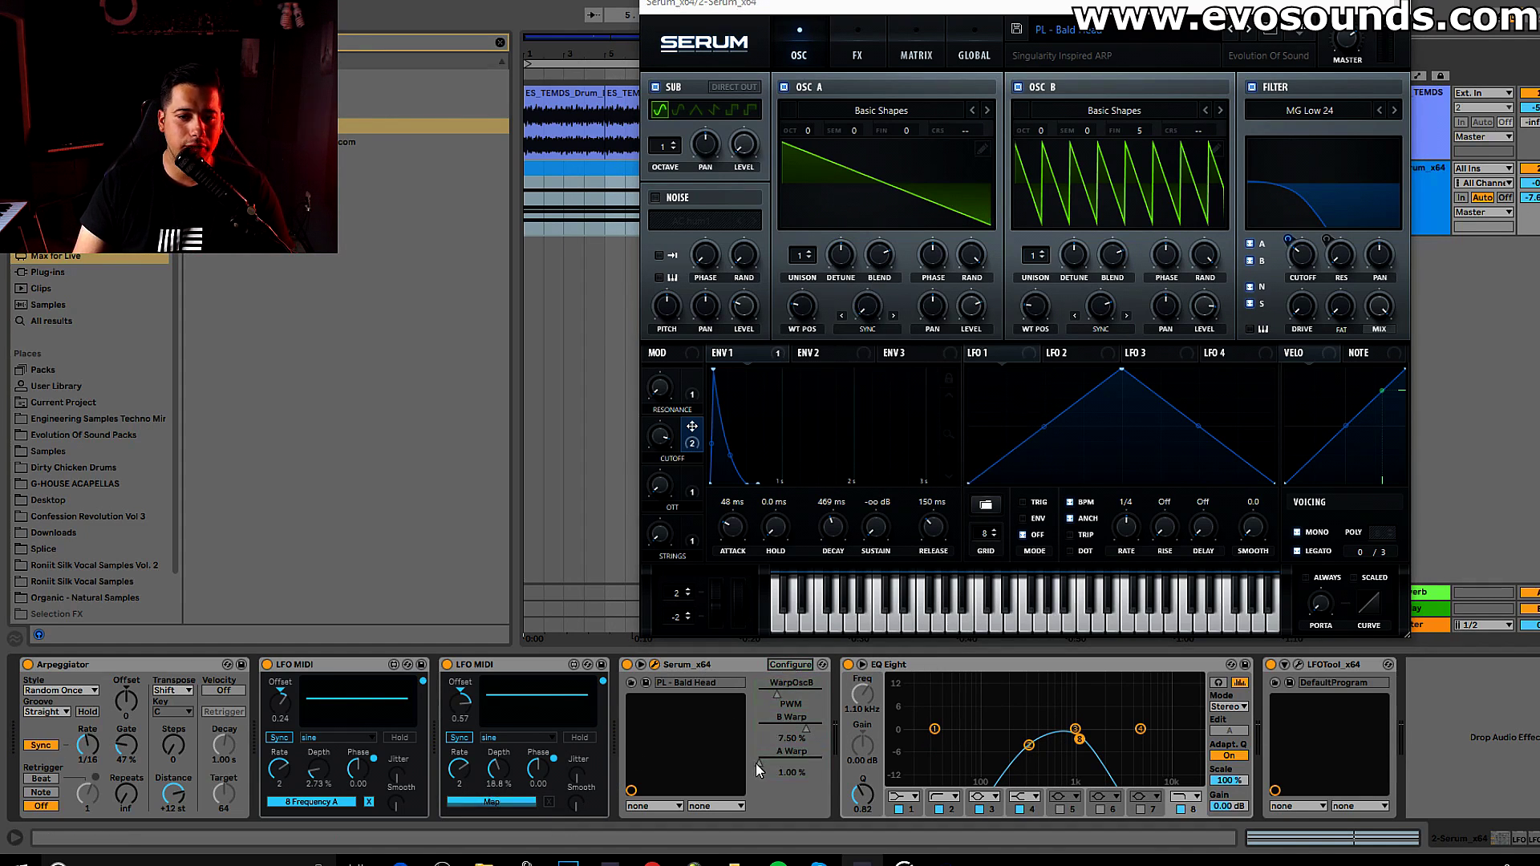
{"action": "left_click", "coordinate": [807, 763]}
- During playback, lower the second LFO MIDI's depth to 3.88 % and its offset to -0.65
{"action": "key", "text": "space"}
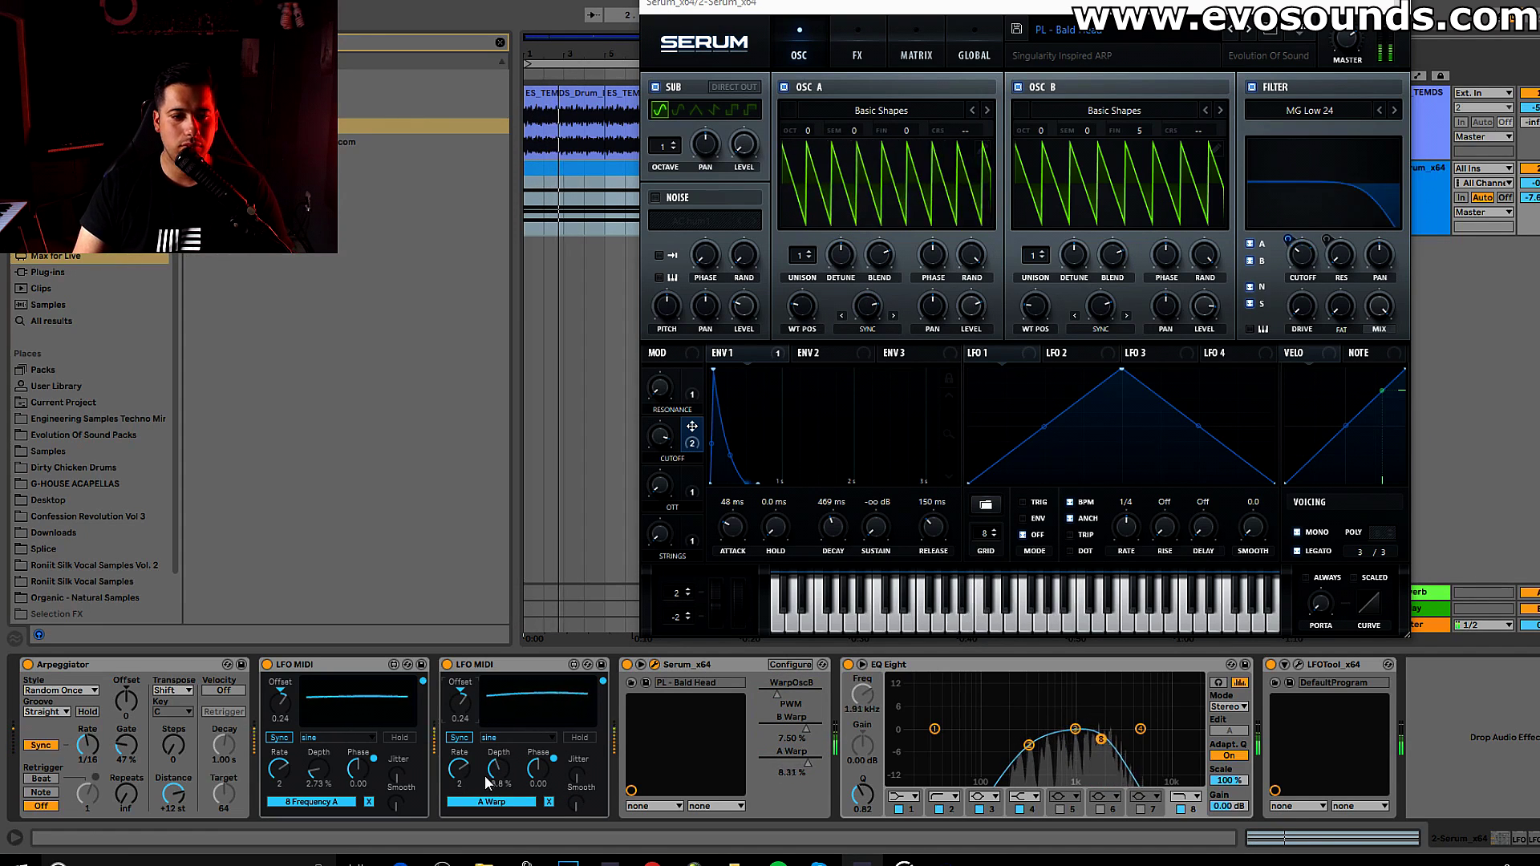
{"action": "left_click_drag", "start_coordinate": [498, 769], "coordinate": [498, 802]}
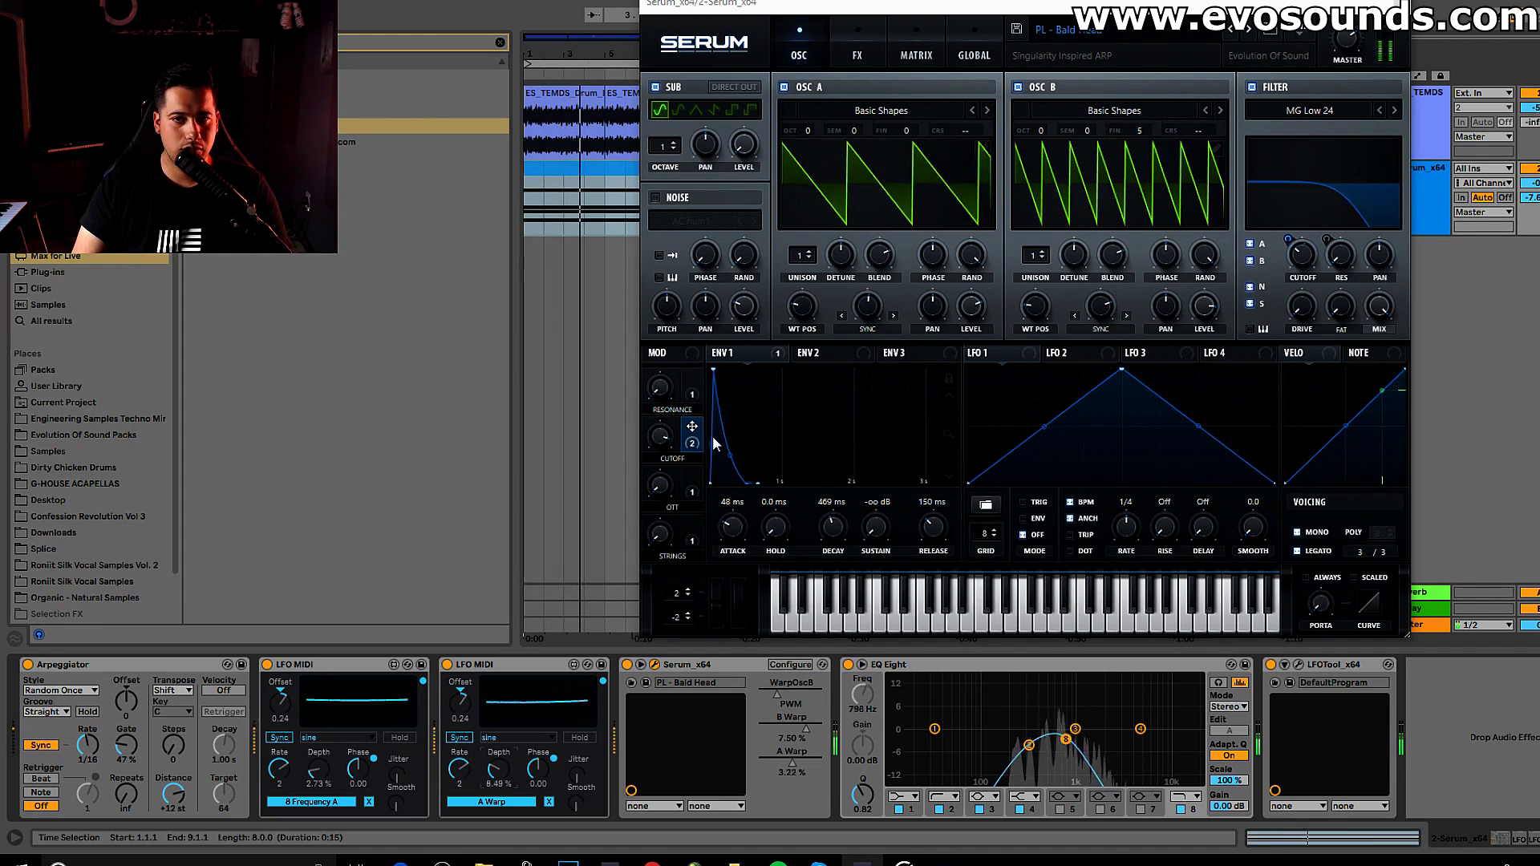
{"action": "left_click_drag", "start_coordinate": [460, 699], "coordinate": [460, 721]}
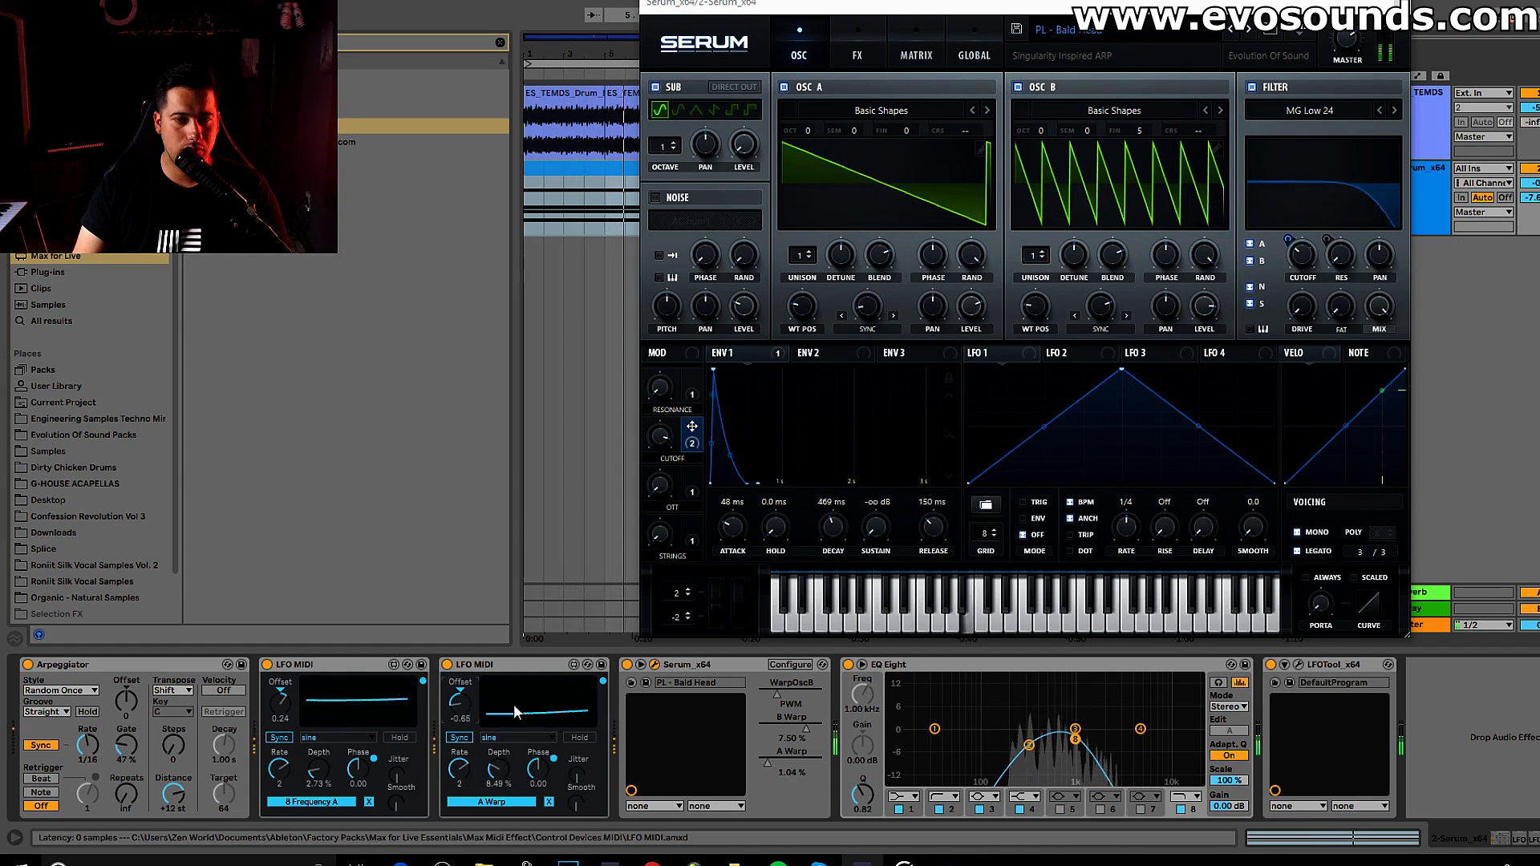
{"action": "left_click_drag", "start_coordinate": [513, 766], "coordinate": [513, 781]}
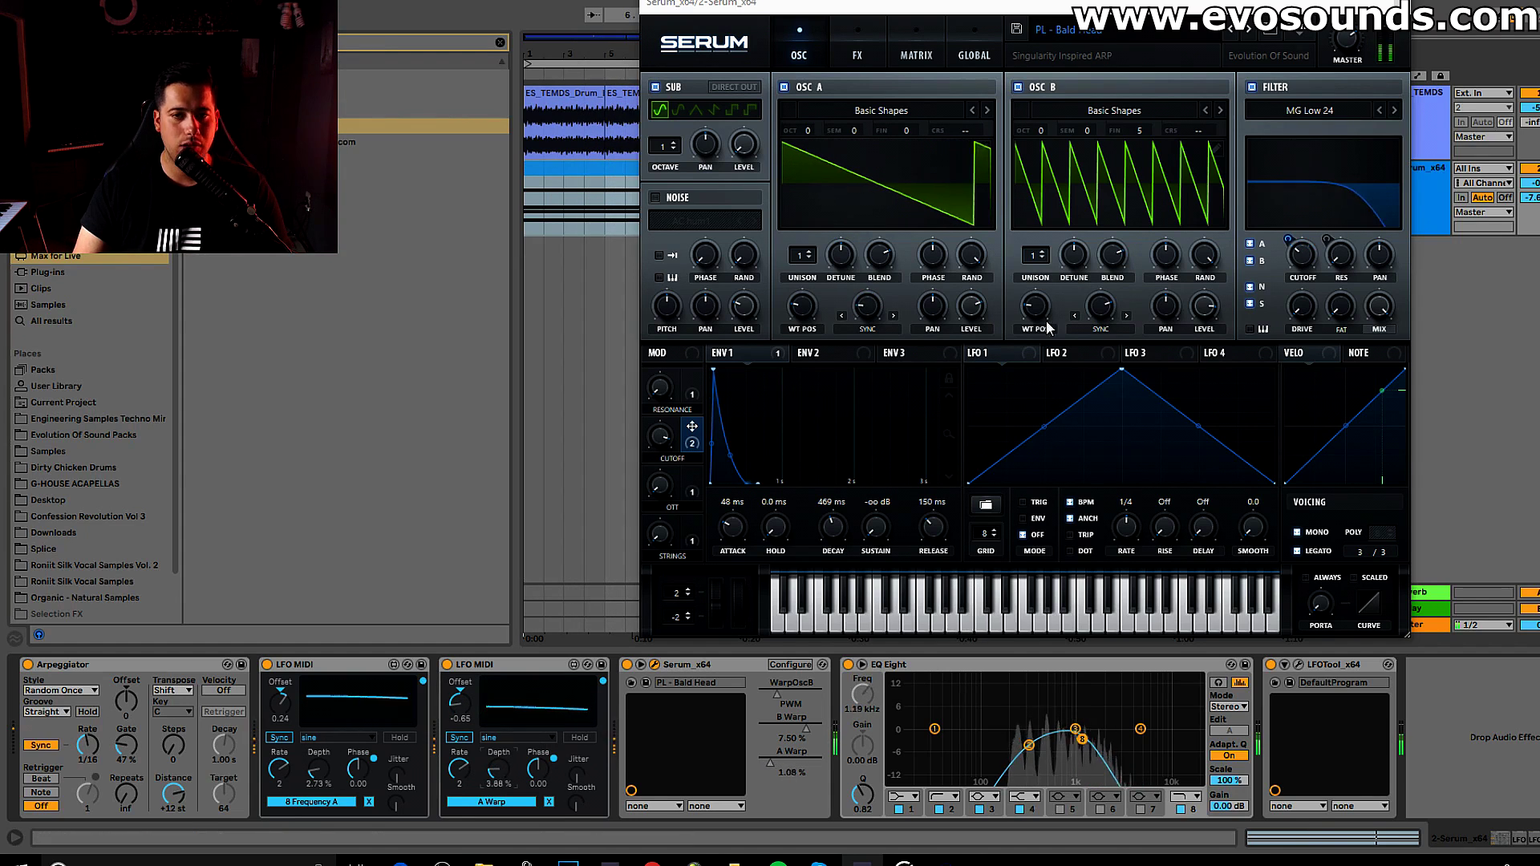
- Try the random waveform on the second LFO MIDI with rate 1/8, depth 21.6 % and offset -0.01
{"action": "left_click", "coordinate": [520, 738]}
{"action": "left_click", "coordinate": [495, 819]}
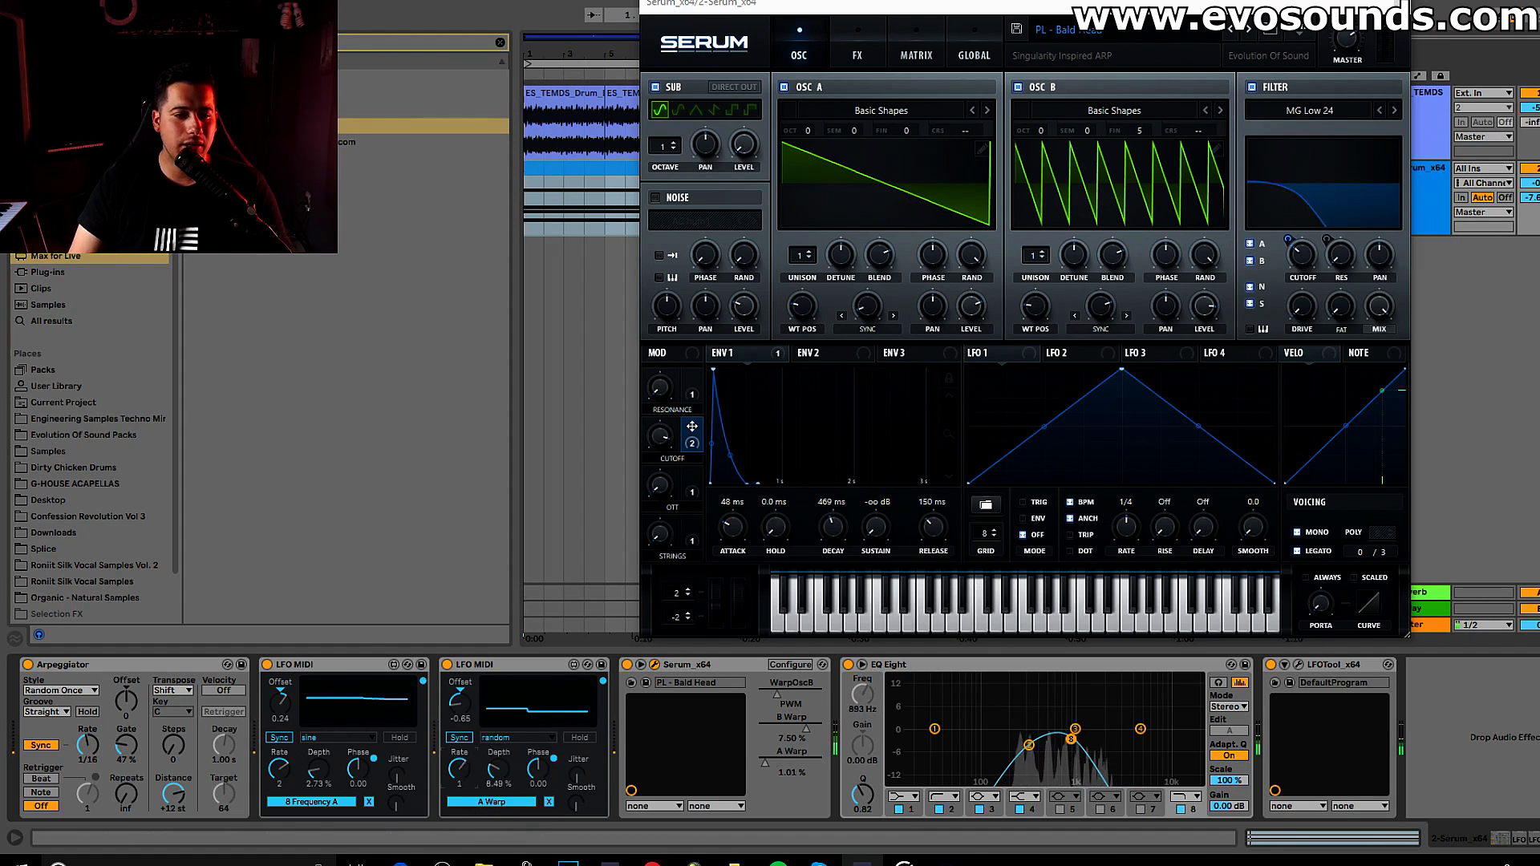
{"action": "left_click_drag", "start_coordinate": [498, 768], "coordinate": [464, 702]}
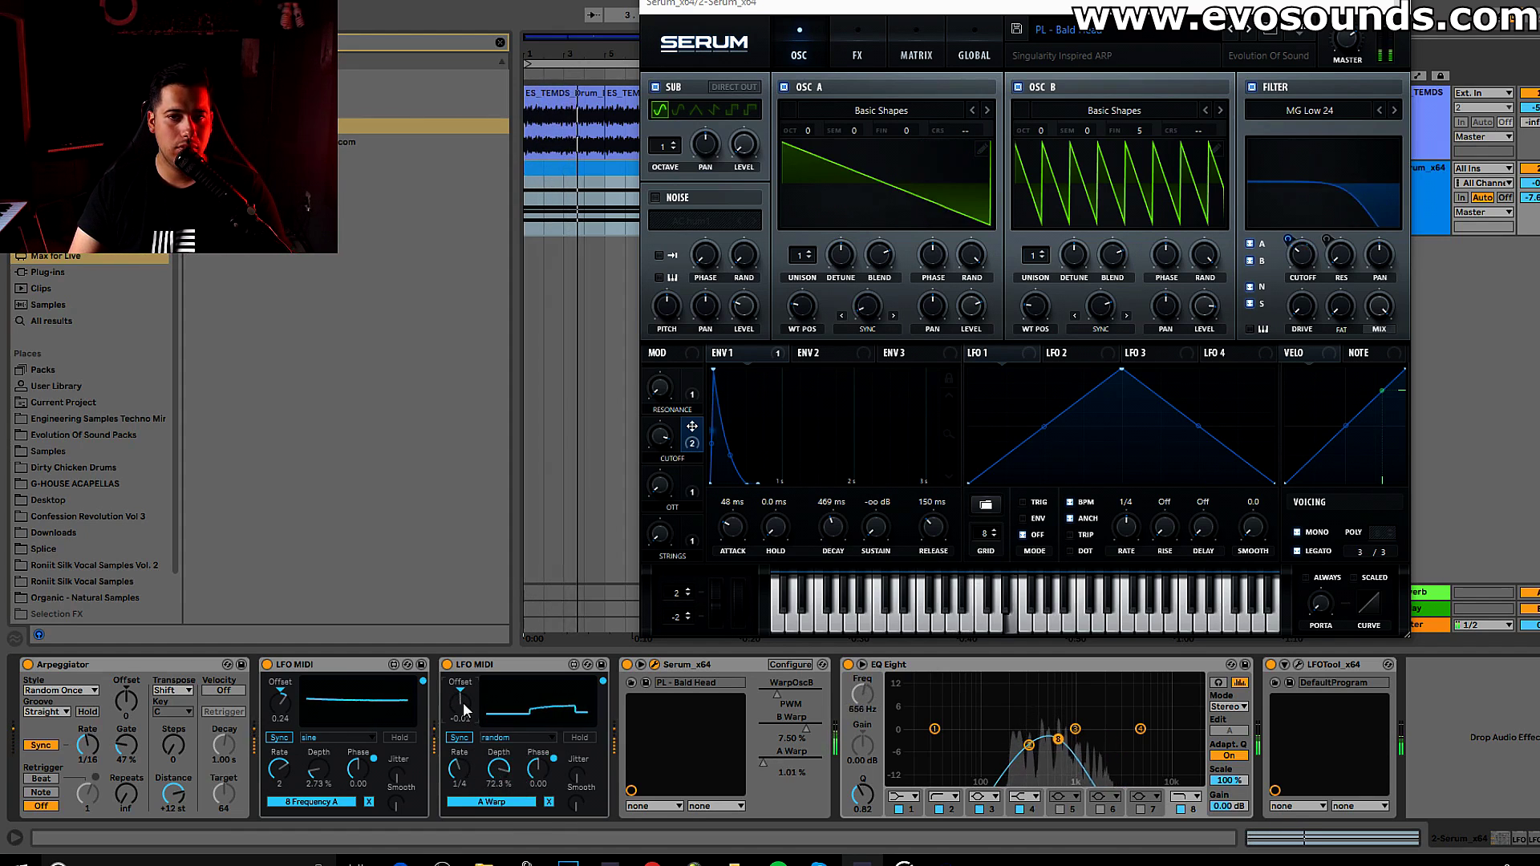
{"action": "left_click_drag", "start_coordinate": [459, 771], "coordinate": [499, 794]}
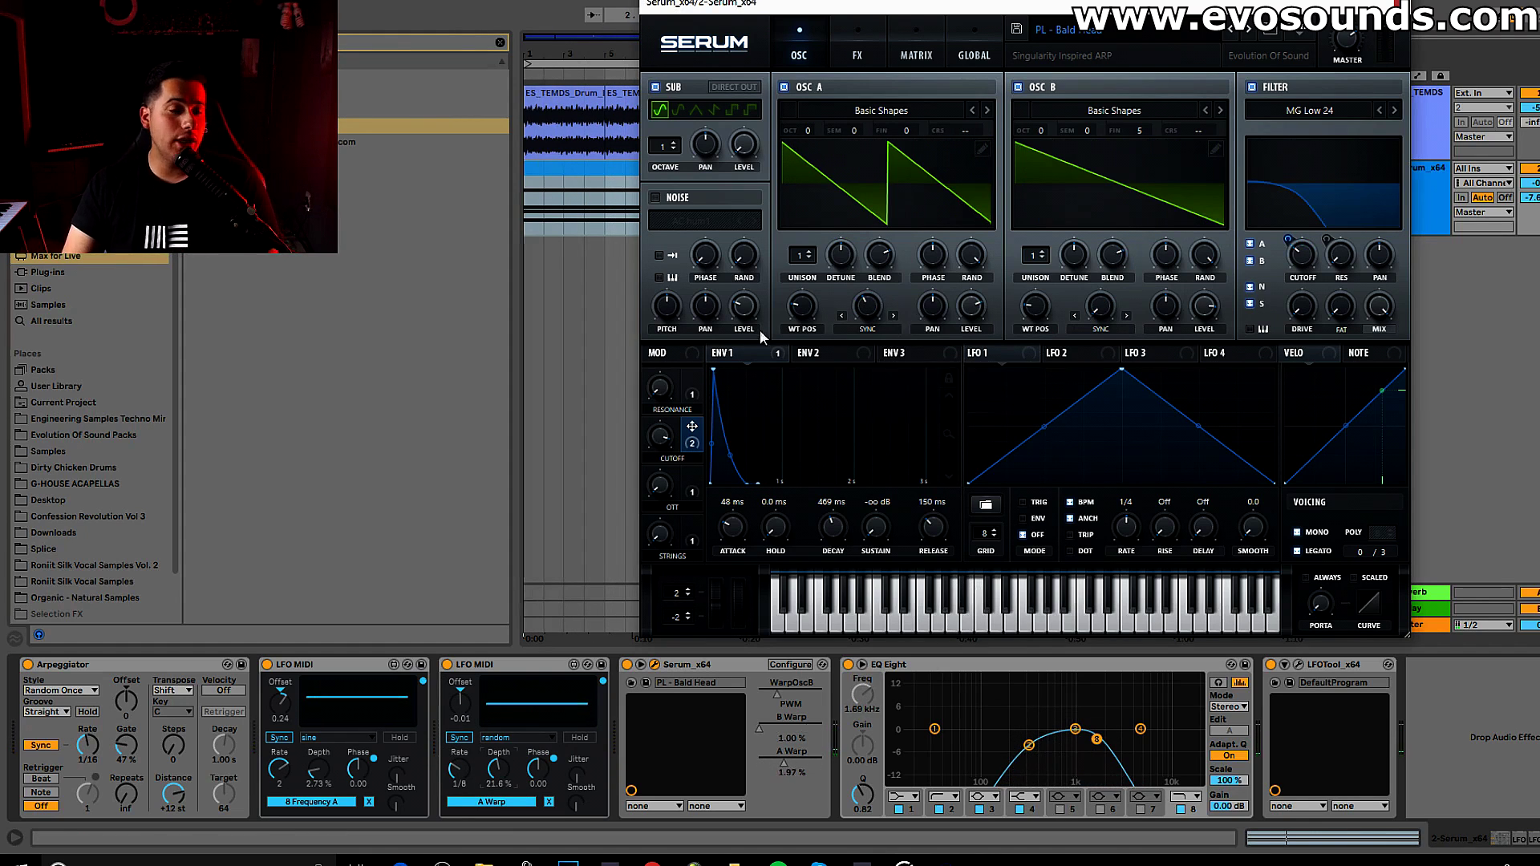
- Set the Arpeggiator's style to Random
{"action": "left_click", "coordinate": [66, 693]}
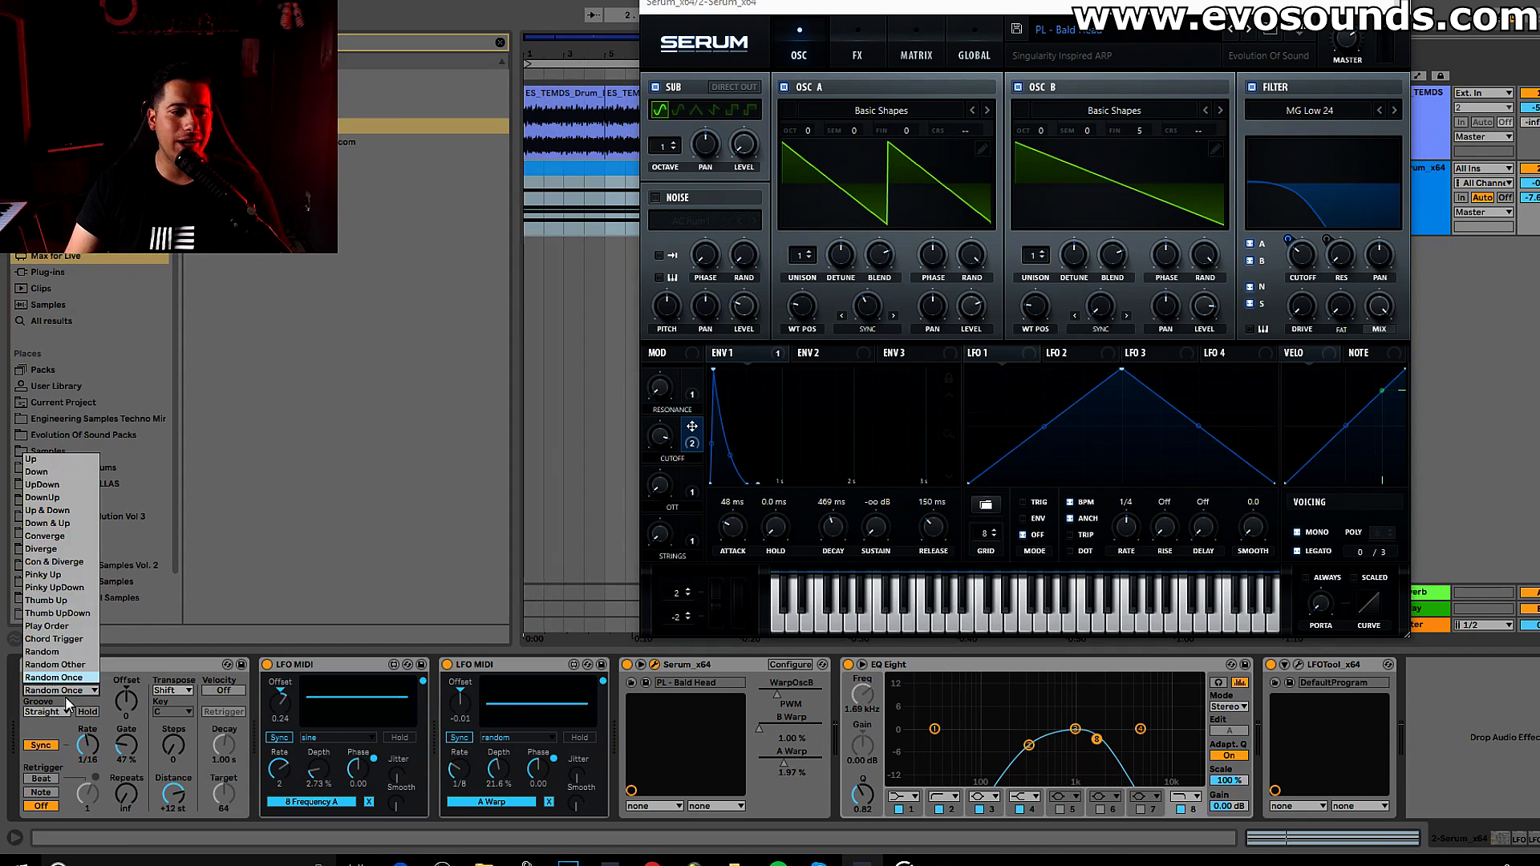
{"action": "left_click", "coordinate": [59, 651]}
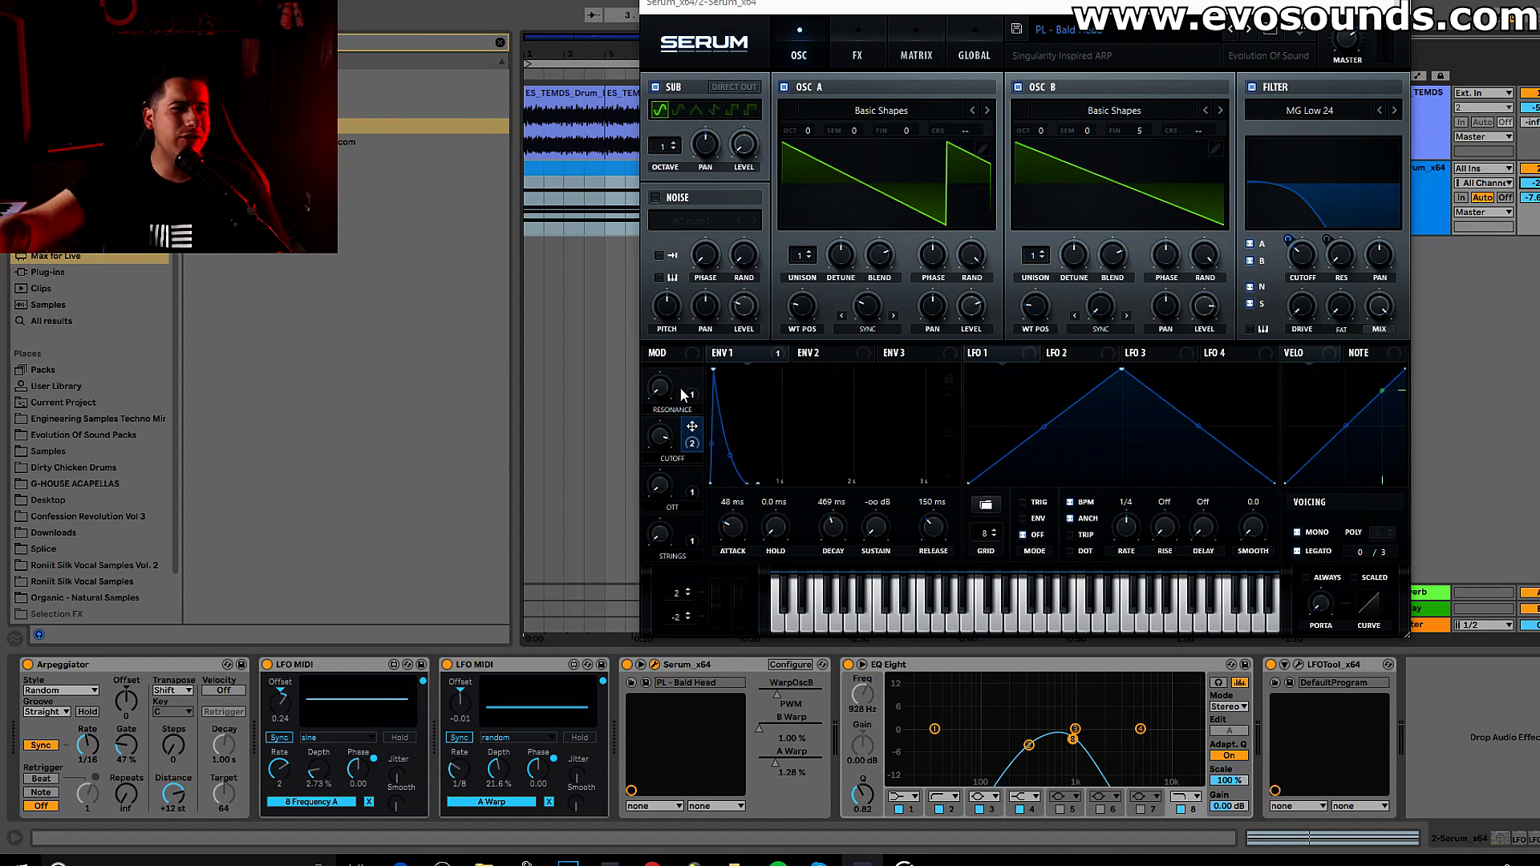
- Delete both LFO MIDI devices from the Serum track
{"action": "left_click", "coordinate": [334, 661]}
{"action": "key", "text": "Delete"}
{"action": "key", "text": "Delete"}
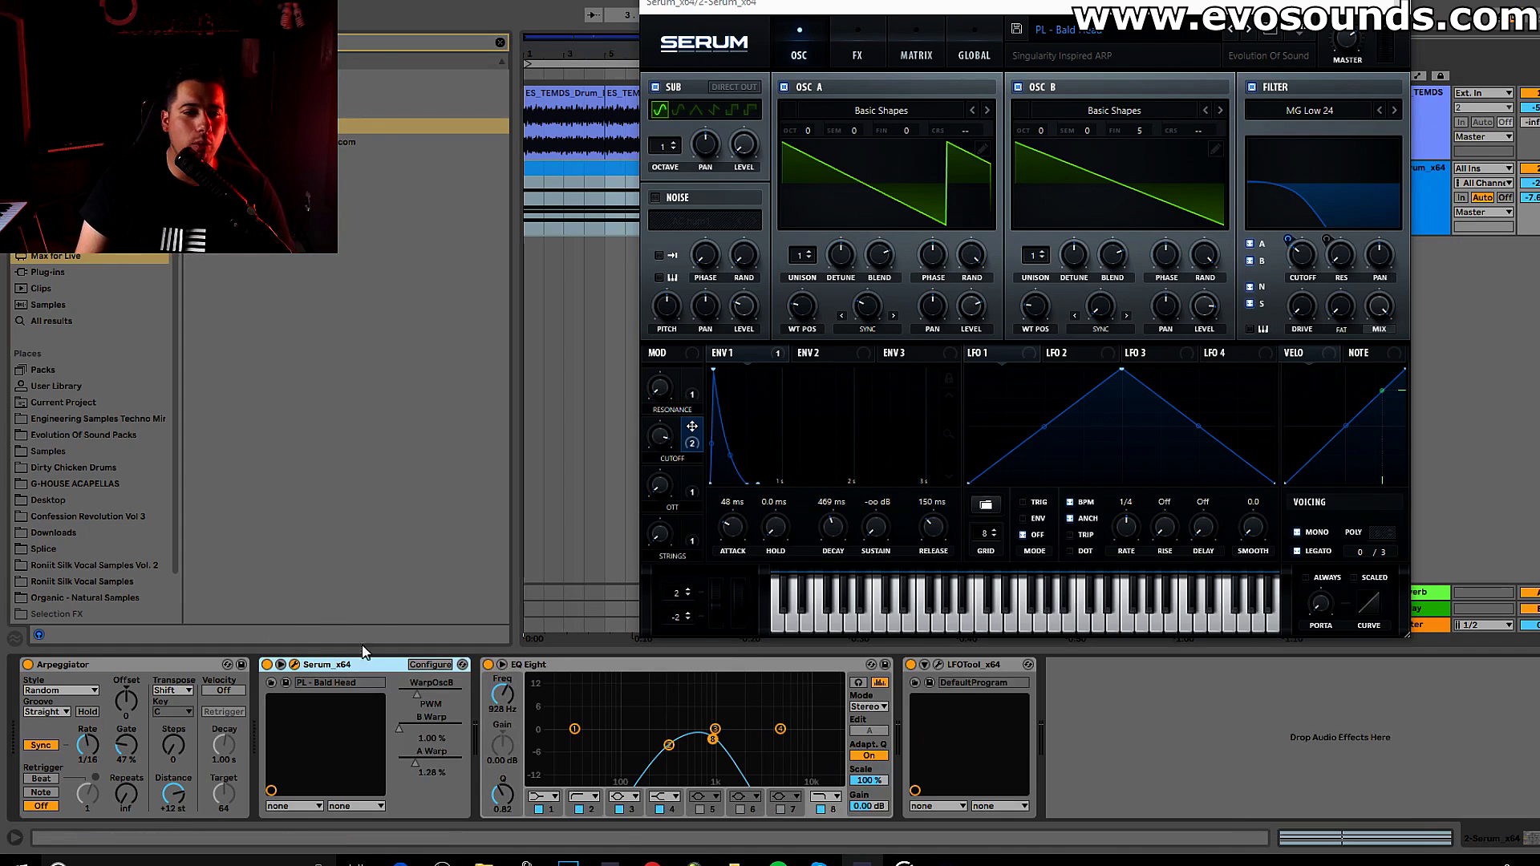
- Turn on the Arpeggiator's velocity with decay 1.09 s and target 68, and audition the loop
{"action": "left_click", "coordinate": [225, 691]}
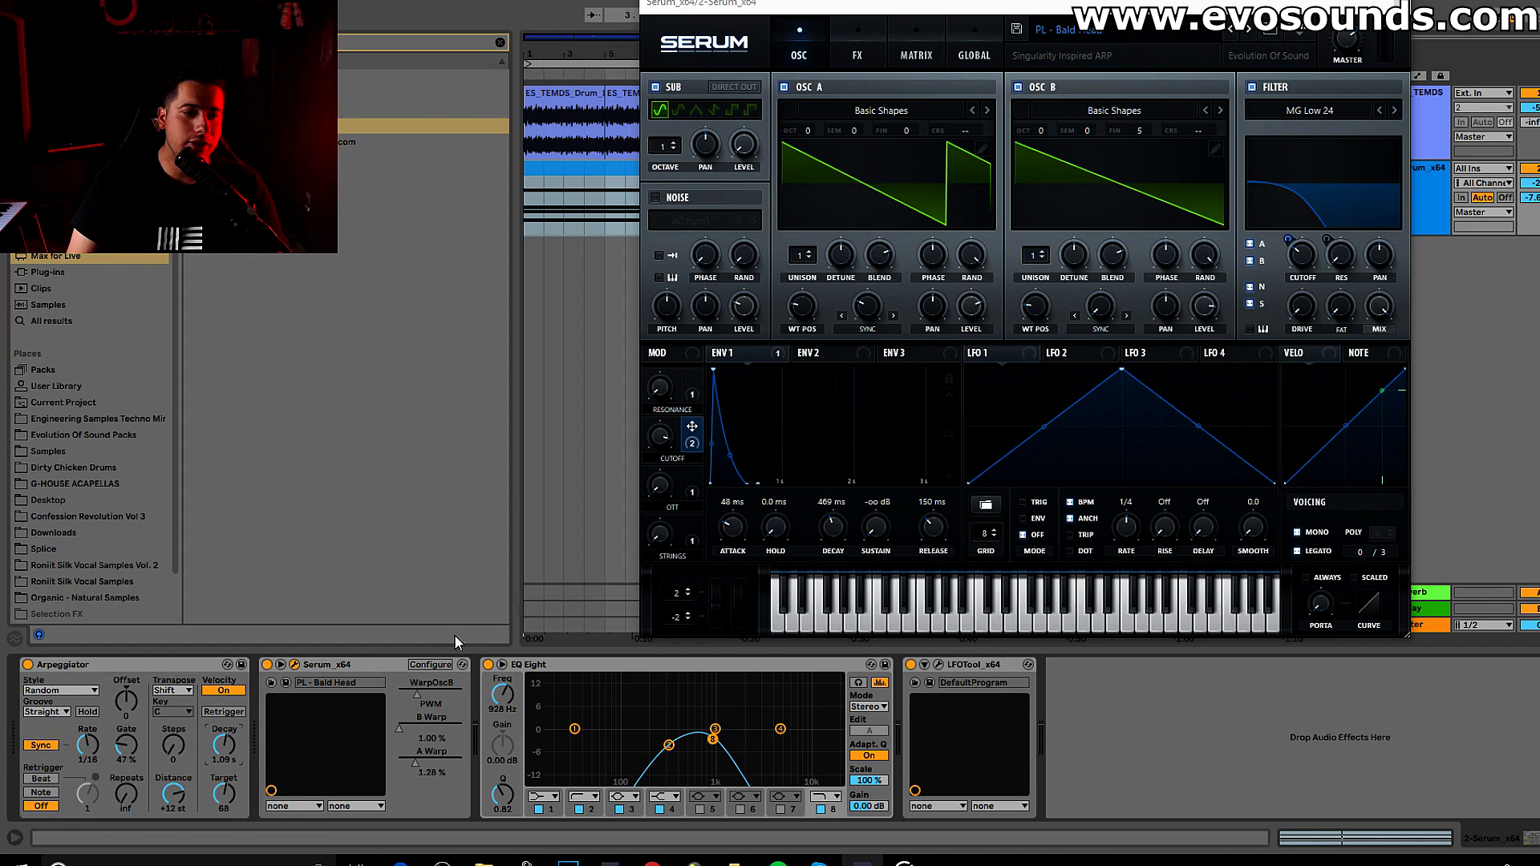
{"action": "key", "text": "space"}
{"action": "key", "text": "space"}
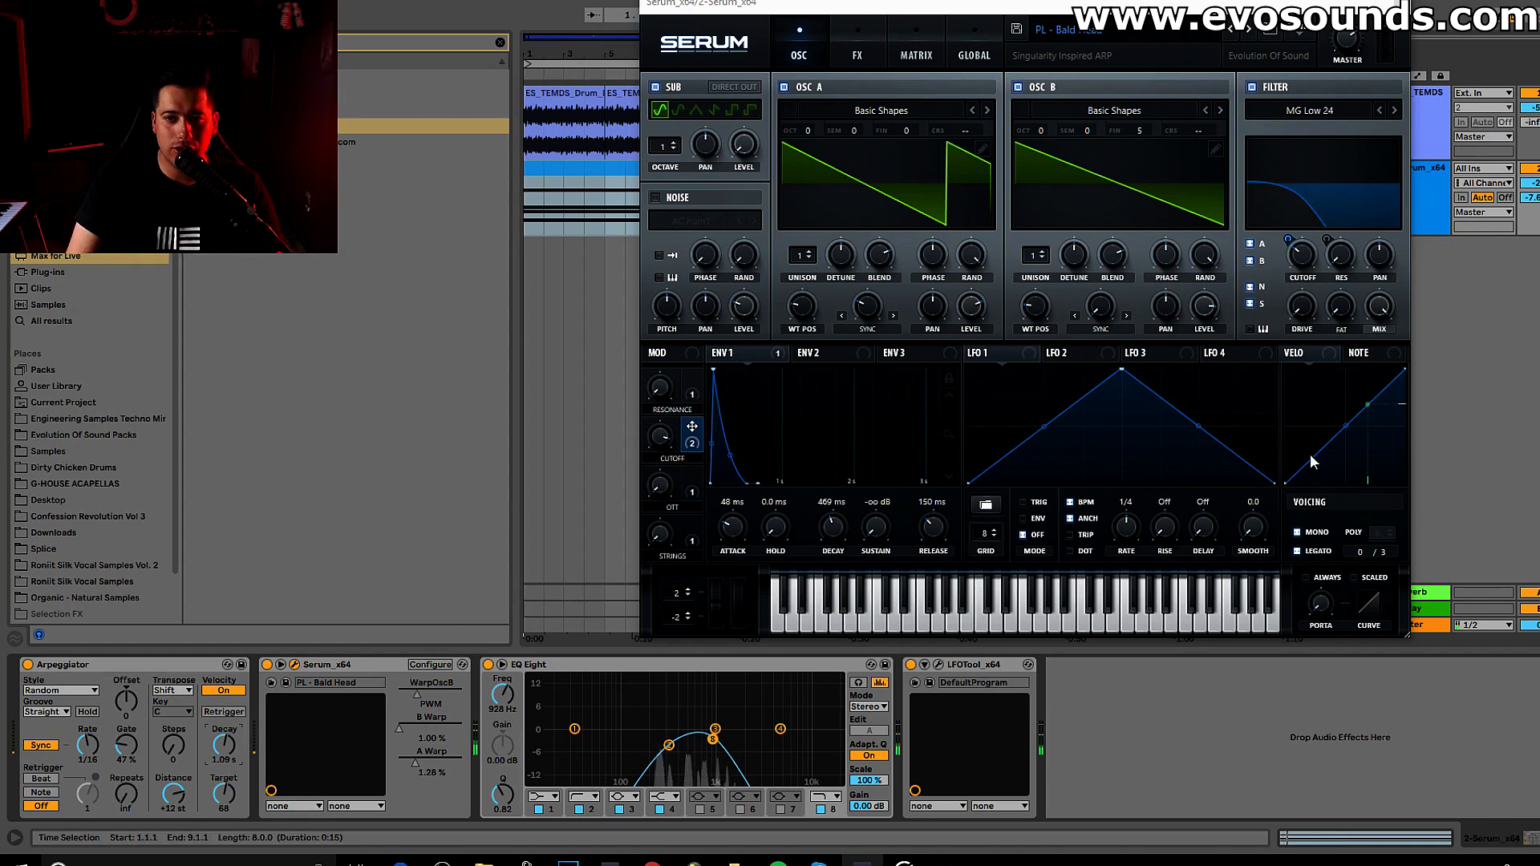
{"action": "key", "text": "space"}
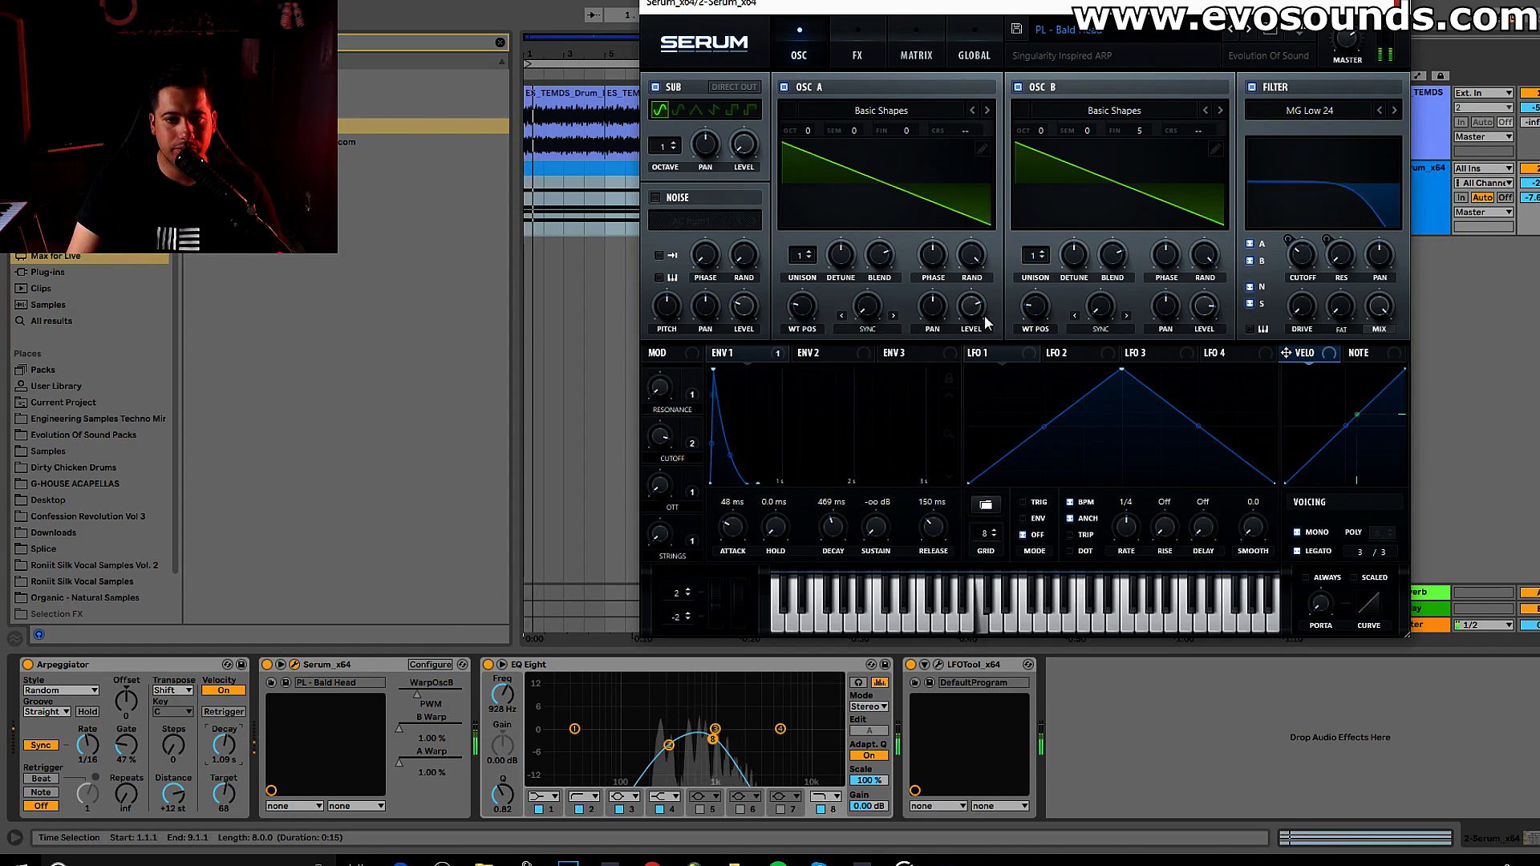
- Change the Arpeggiator's style to Pinky Up
{"action": "left_click", "coordinate": [60, 690]}
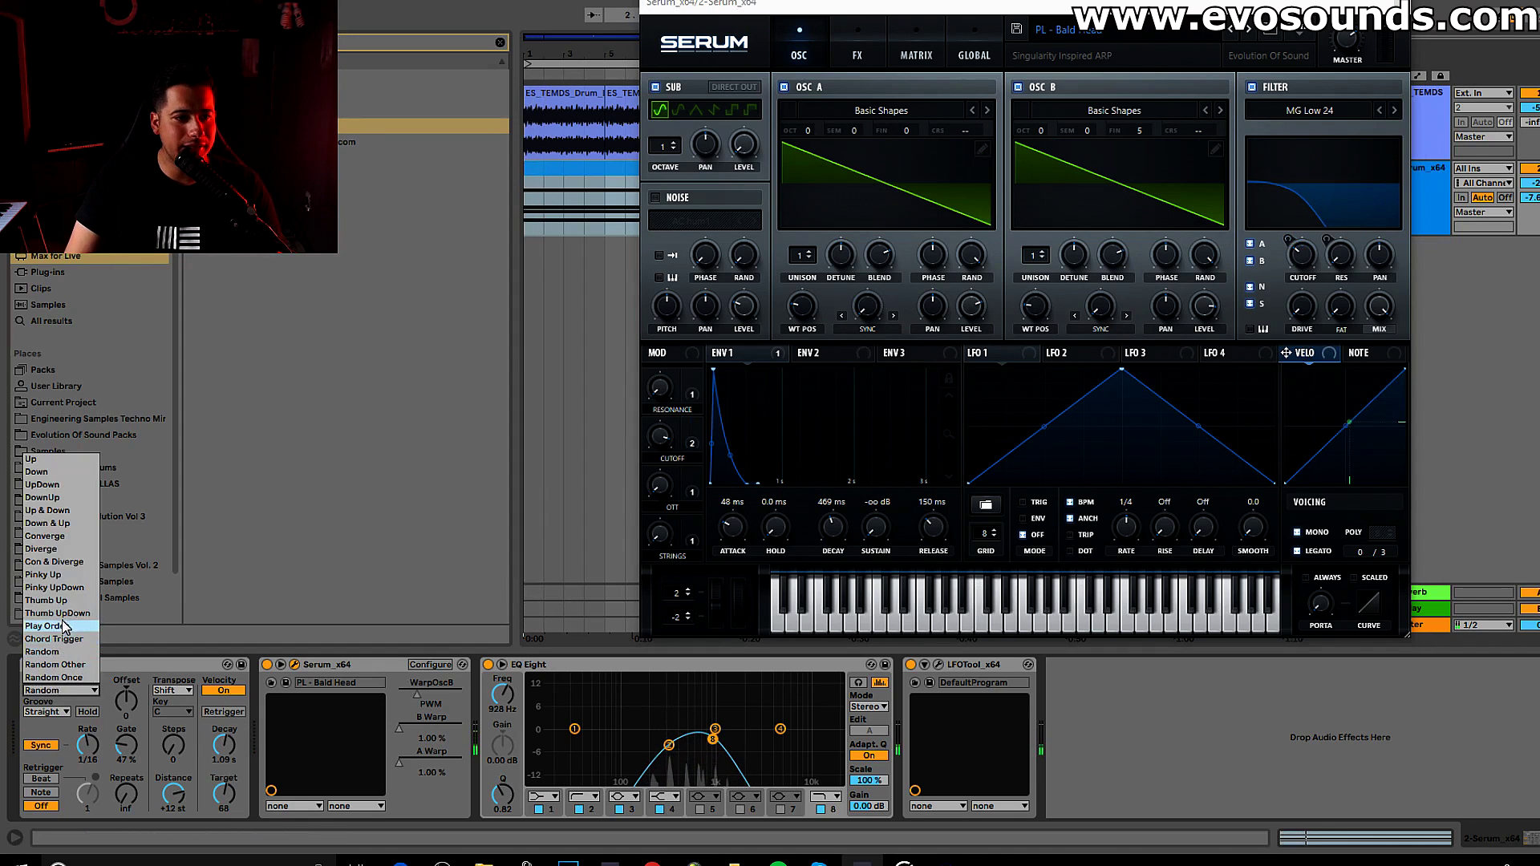
{"action": "left_click", "coordinate": [55, 575]}
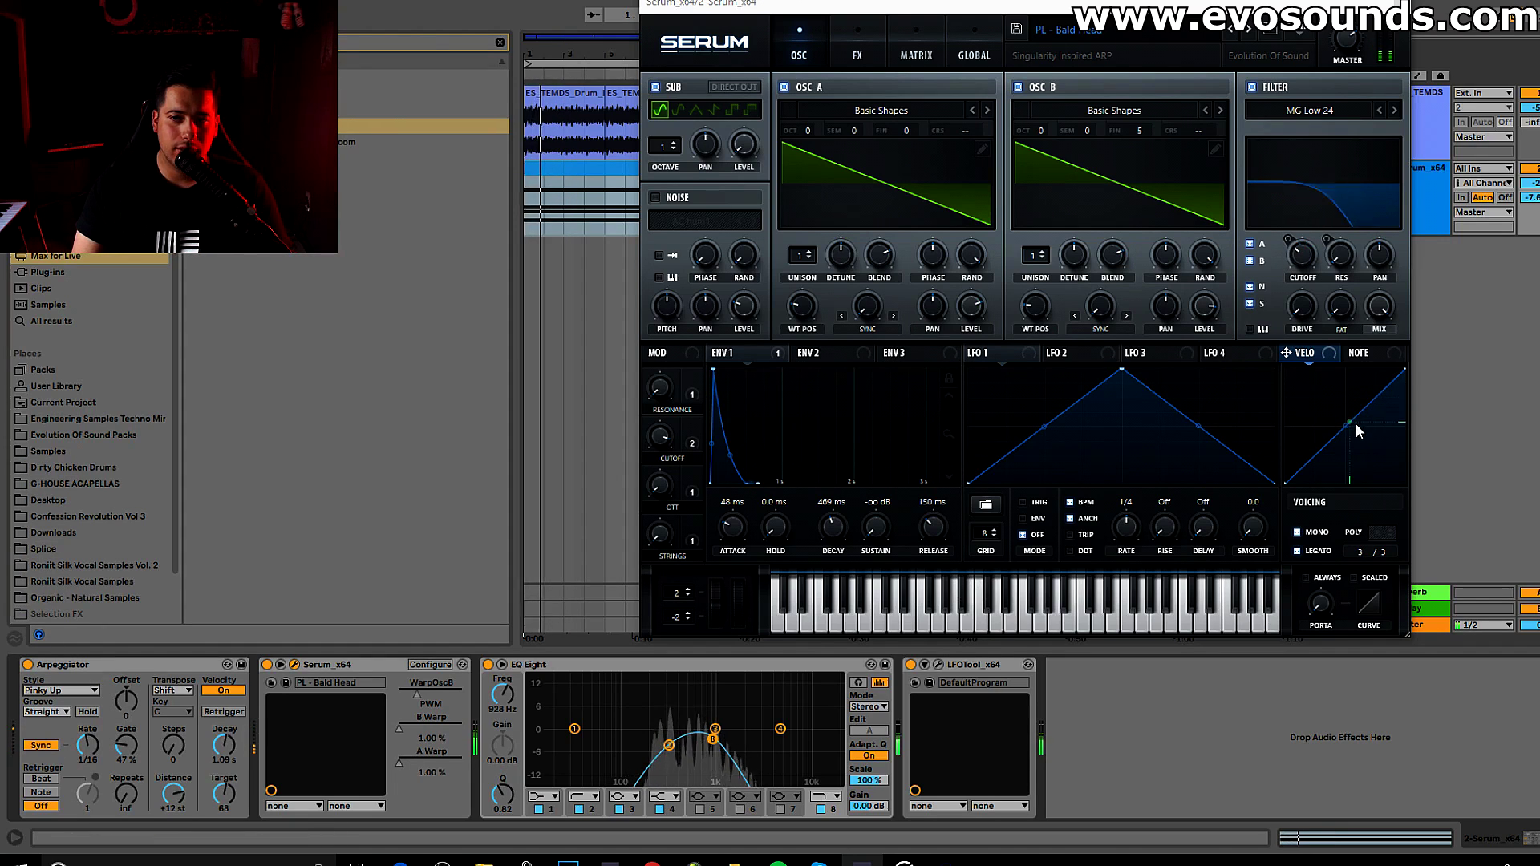
- Shorten the Serum clip's A2, B2, C3 and E3 chord to one bar and duplicate it across all eight bars
{"action": "key", "text": "space"}
{"action": "left_click", "coordinate": [571, 174]}
{"action": "double_click", "coordinate": [572, 175]}
{"action": "key", "text": "ctrl+a"}
{"action": "left_click_drag", "start_coordinate": [1539, 432], "coordinate": [418, 480]}
{"action": "key", "text": "ctrl+d"}
{"action": "key", "text": "ctrl+d"}
{"action": "key", "text": "ctrl+d"}
{"action": "key", "text": "ctrl+d"}
{"action": "key", "text": "ctrl+d"}
{"action": "key", "text": "ctrl+d"}
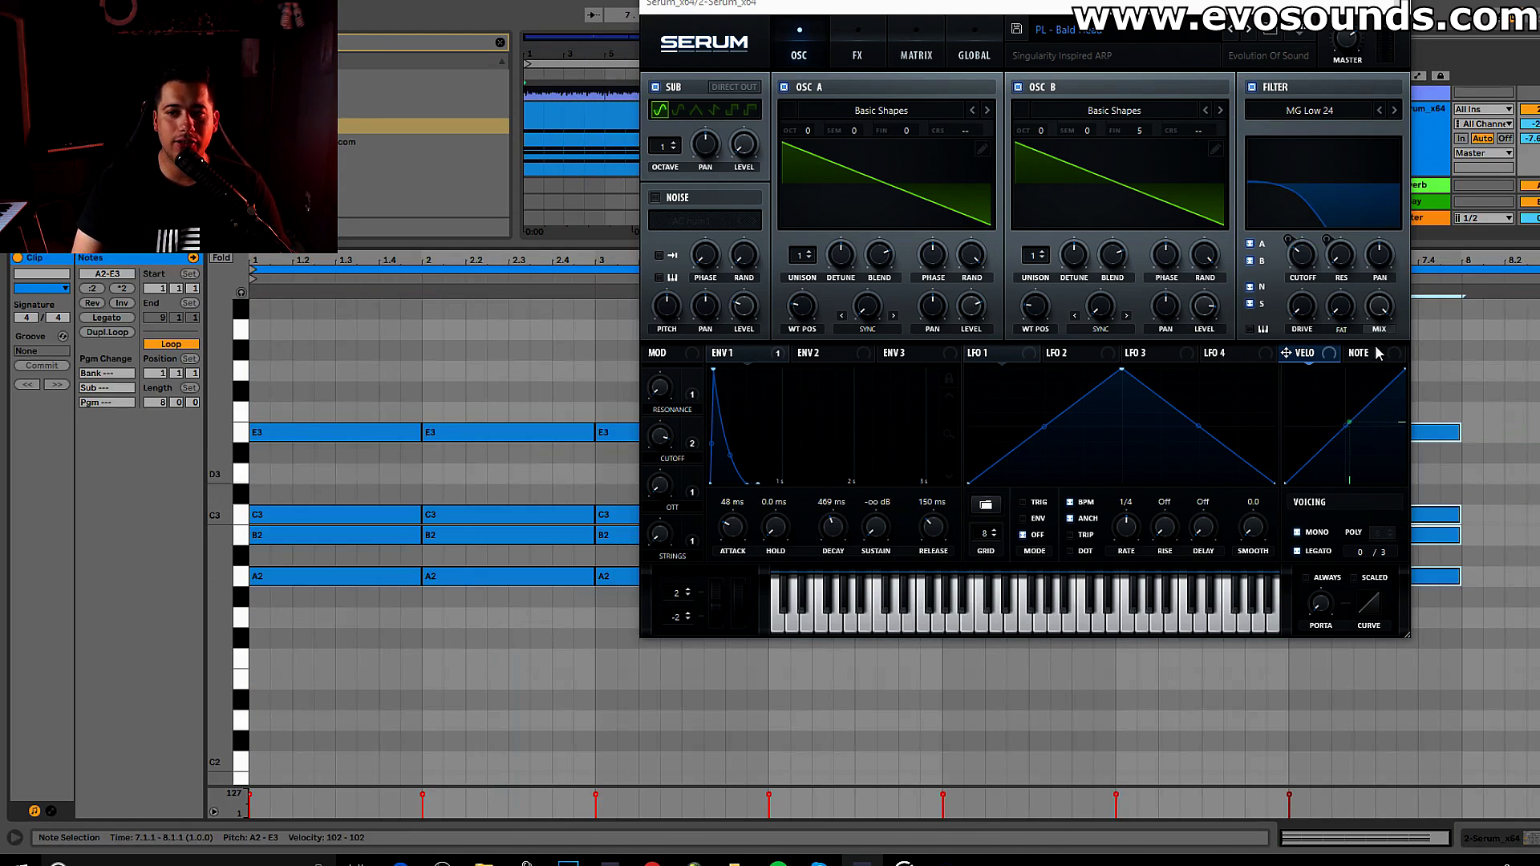
{"action": "key", "text": "ctrl+d"}
{"action": "key", "text": "space"}
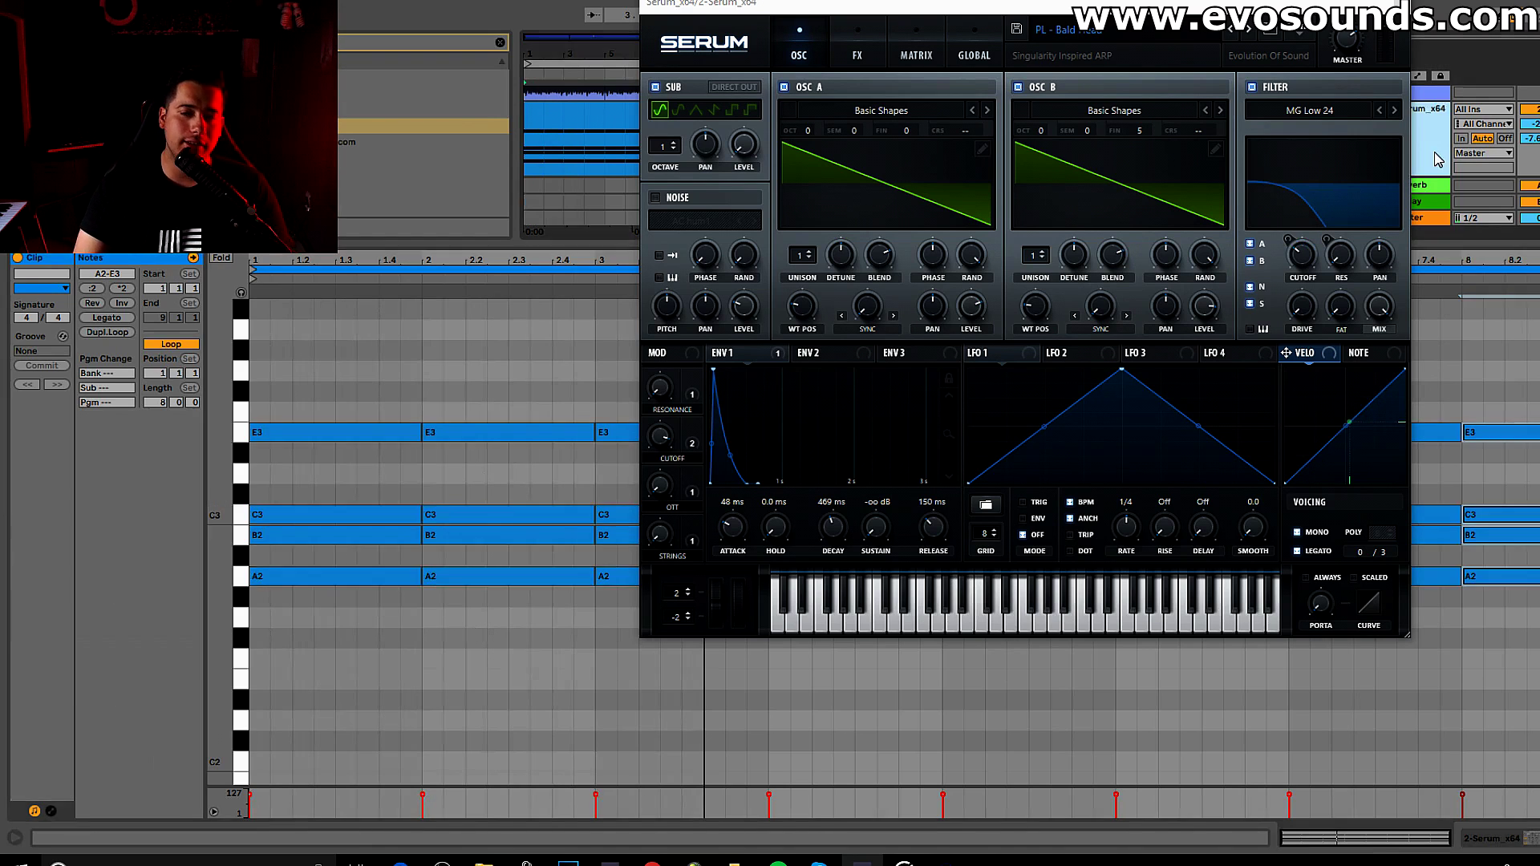
- Modulate Serum's filter cutoff and distortion frequency with velocity, and set the Arpeggiator's velocity decay to 1.26 s and target to 49
{"action": "key", "text": "shift+Tab"}
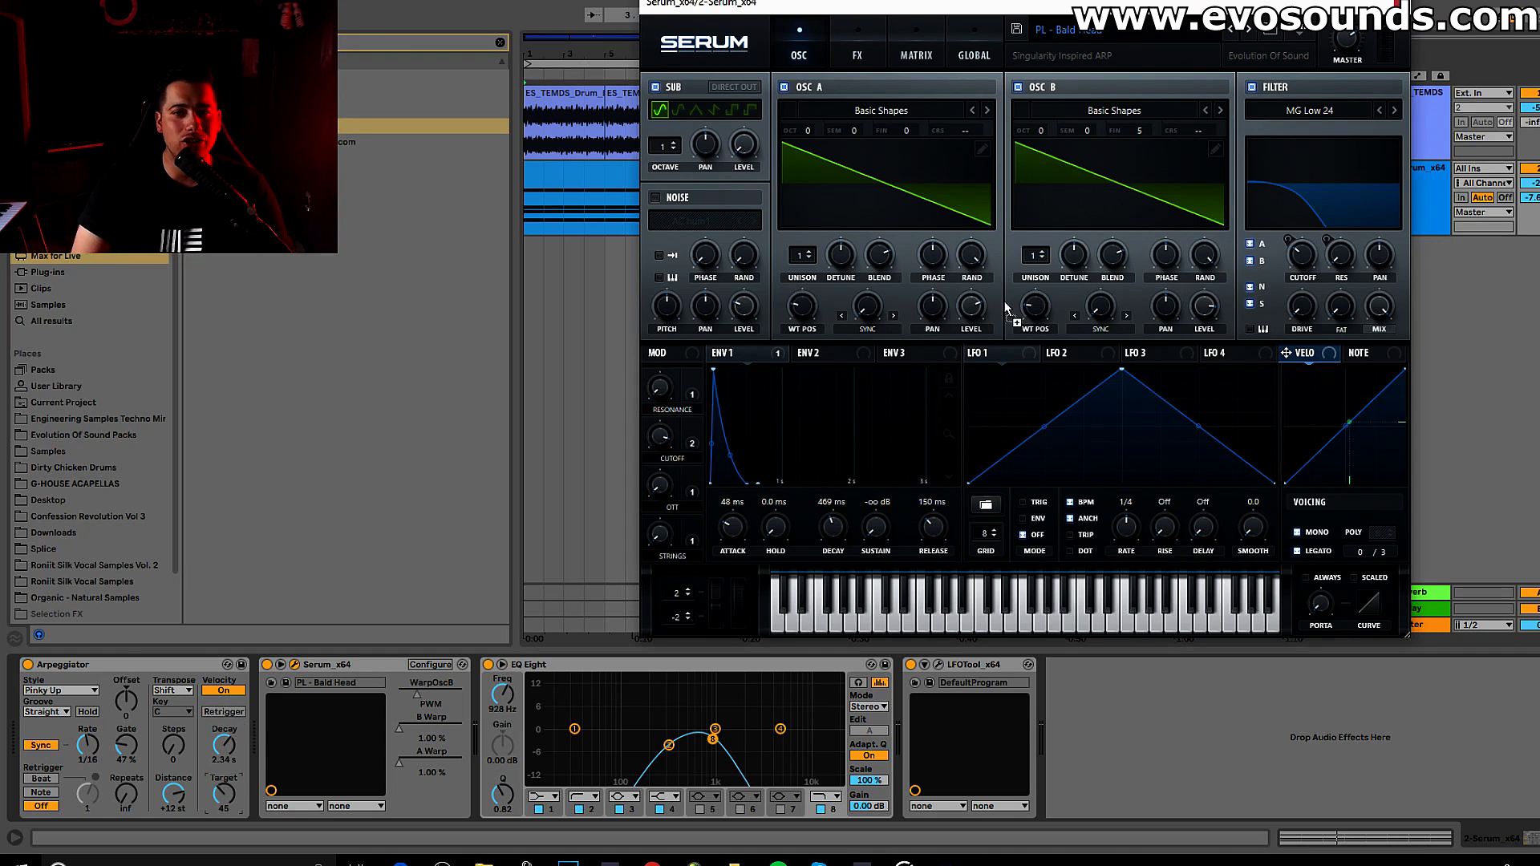
{"action": "left_click_drag", "start_coordinate": [1305, 262], "coordinate": [1304, 258]}
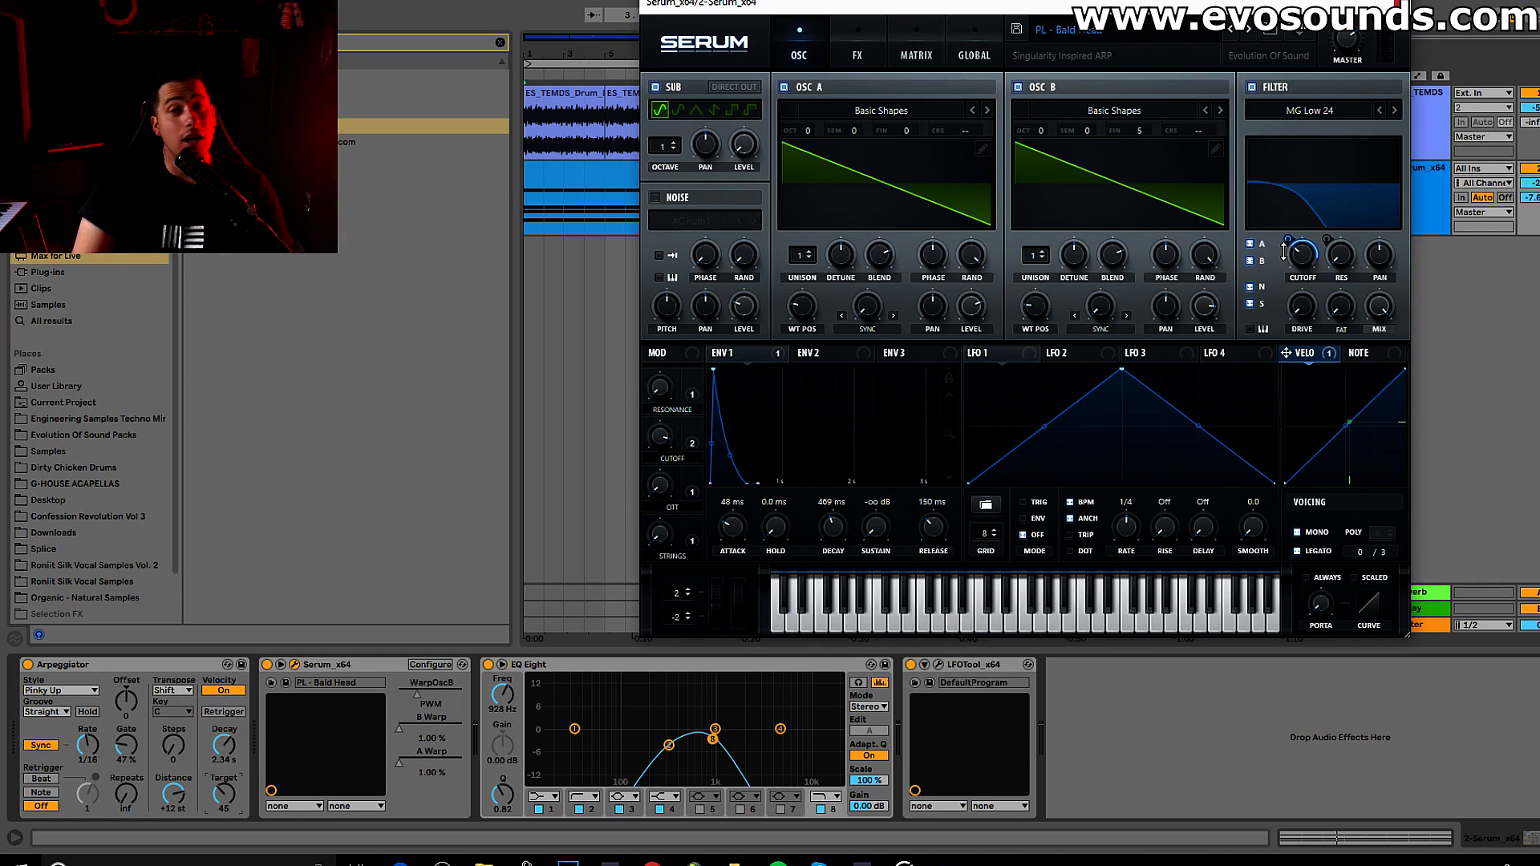
{"action": "key", "text": "space"}
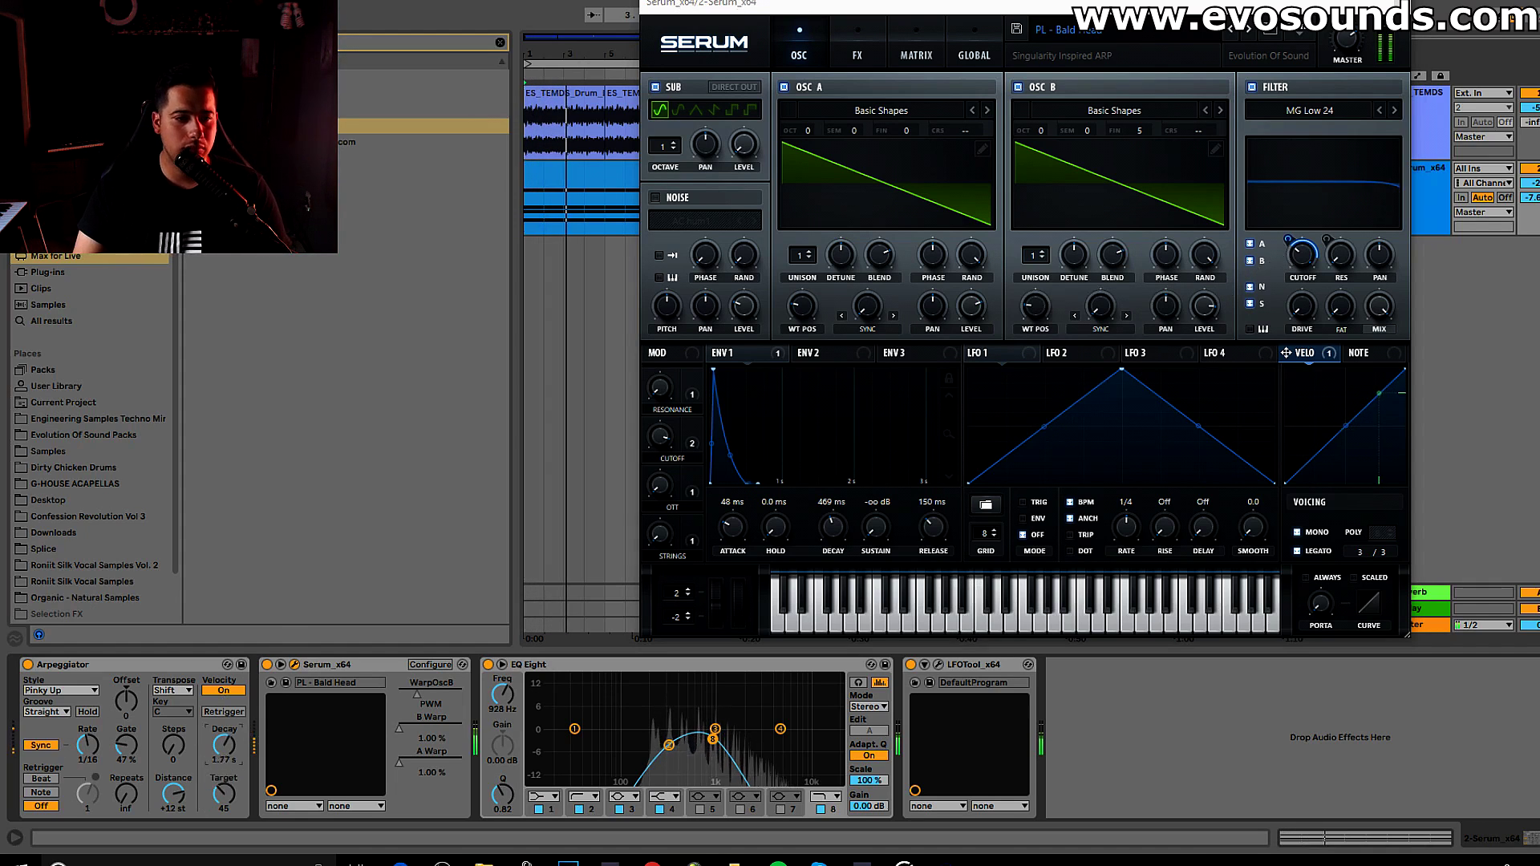
{"action": "left_click_drag", "start_coordinate": [223, 746], "coordinate": [223, 790]}
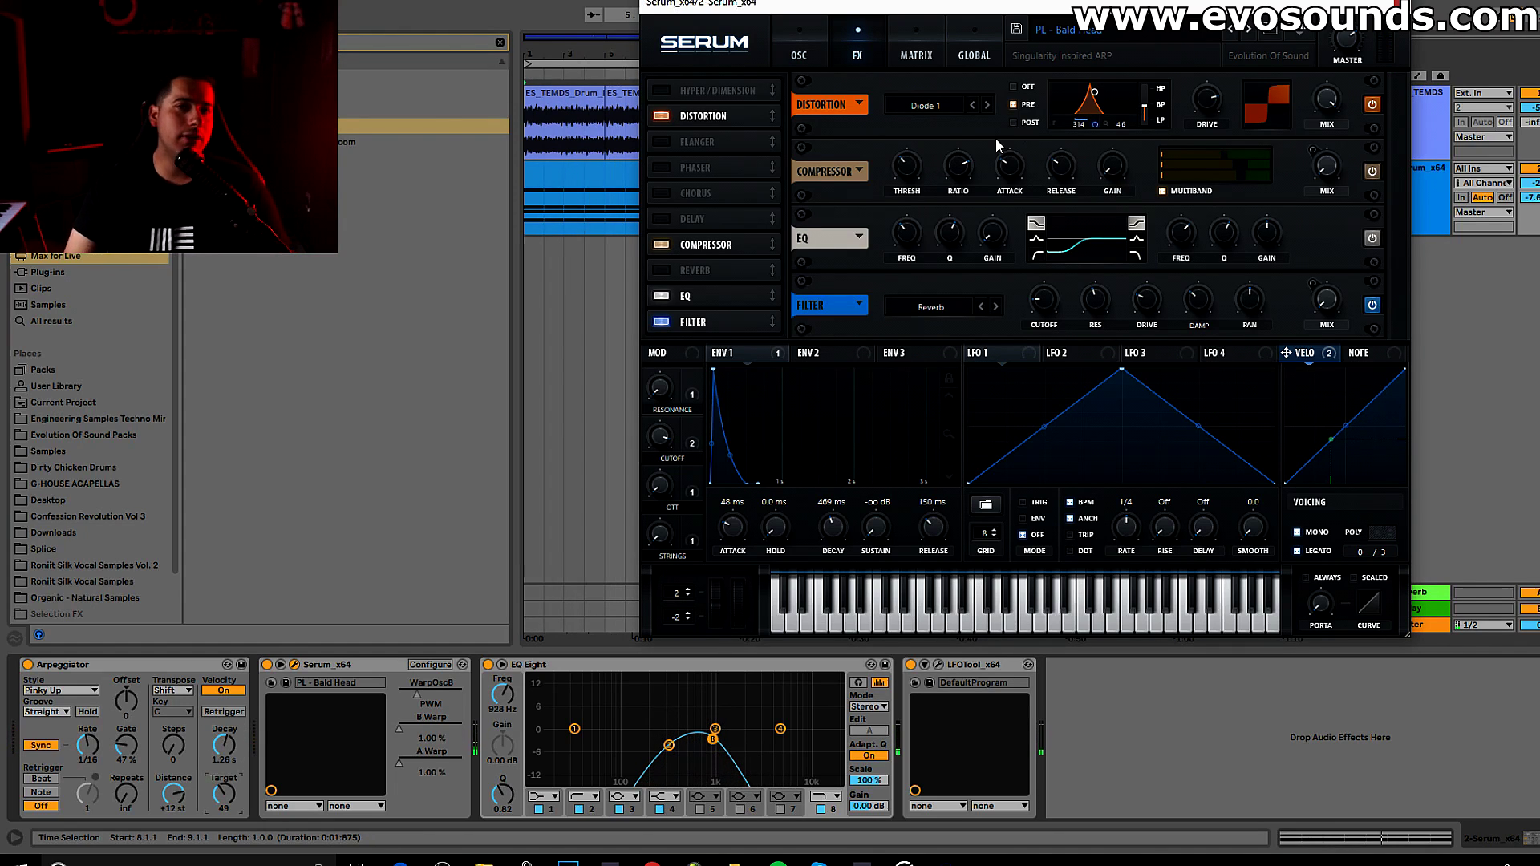
{"action": "right_click", "coordinate": [1314, 358]}
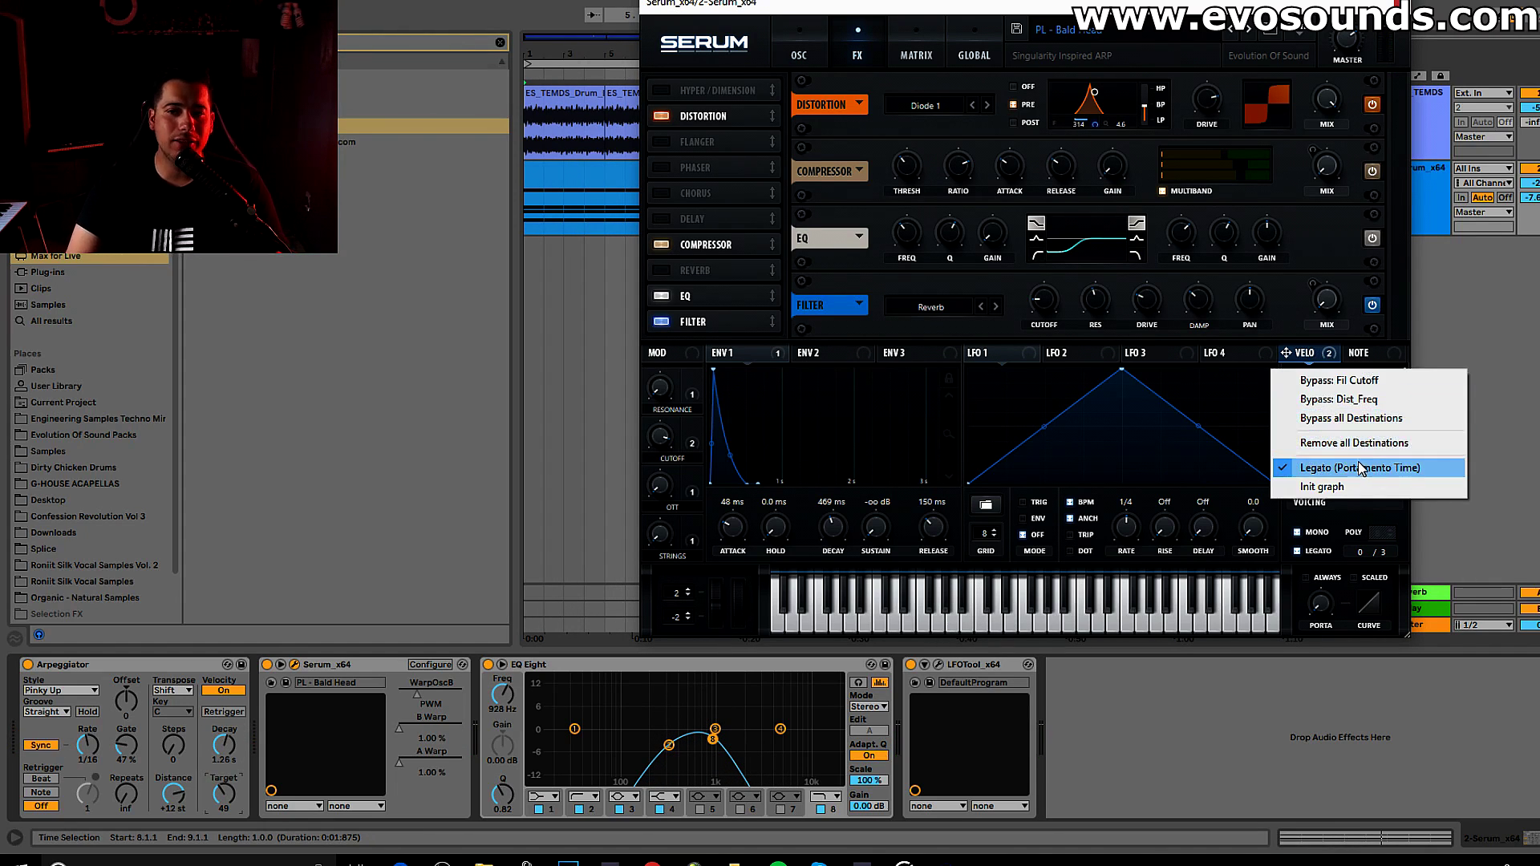
- Replace the Arpeggiator's velocity function with a Velocity device before Serum, set Random to 36, and audition the loop
{"action": "left_click", "coordinate": [230, 694]}
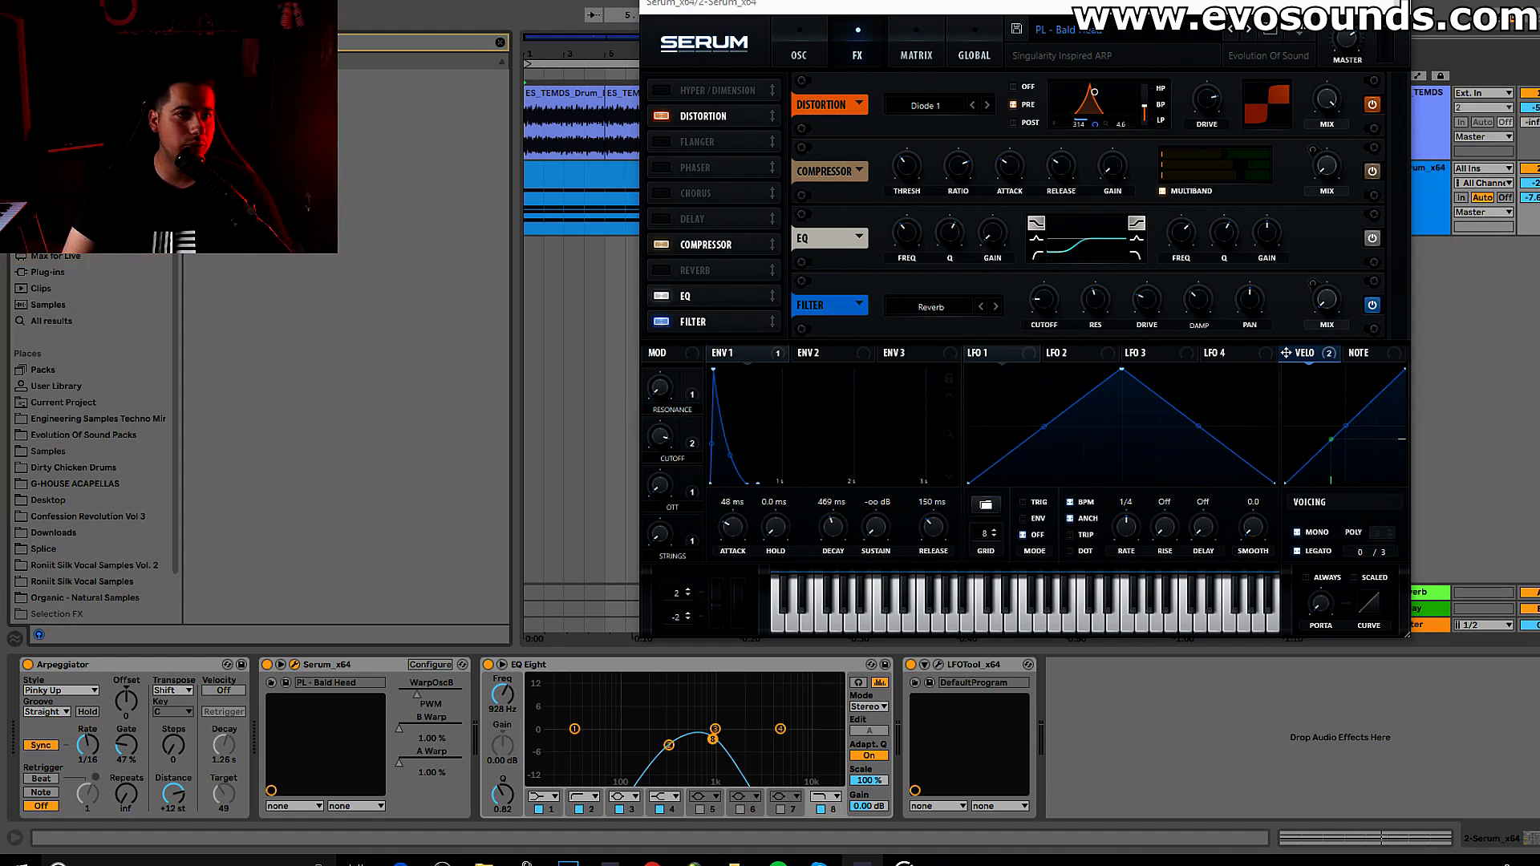
{"action": "left_click_drag", "start_coordinate": [226, 580], "coordinate": [257, 723]}
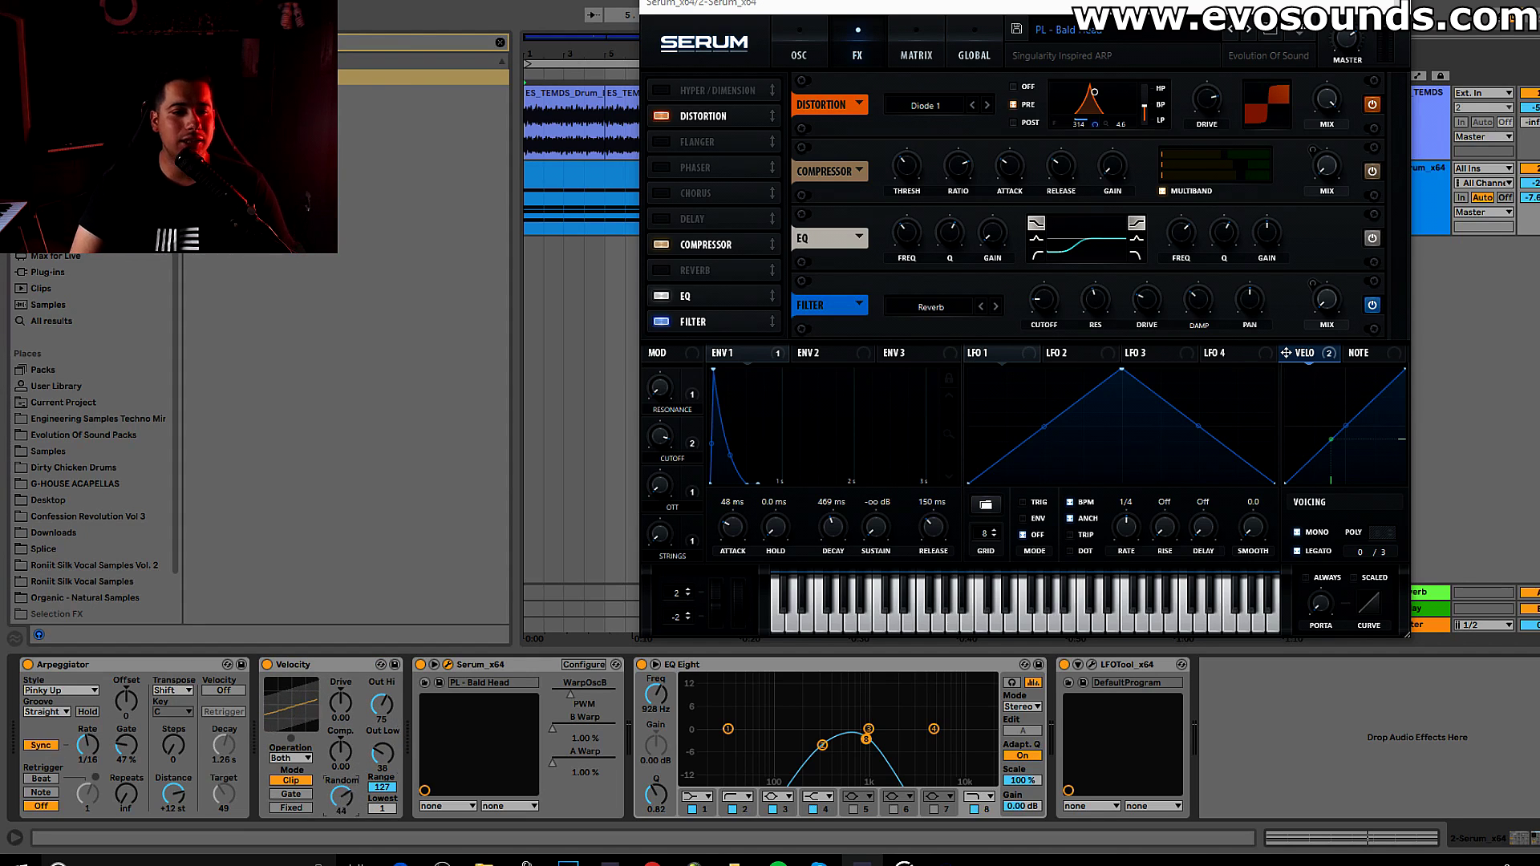
{"action": "key", "text": "space"}
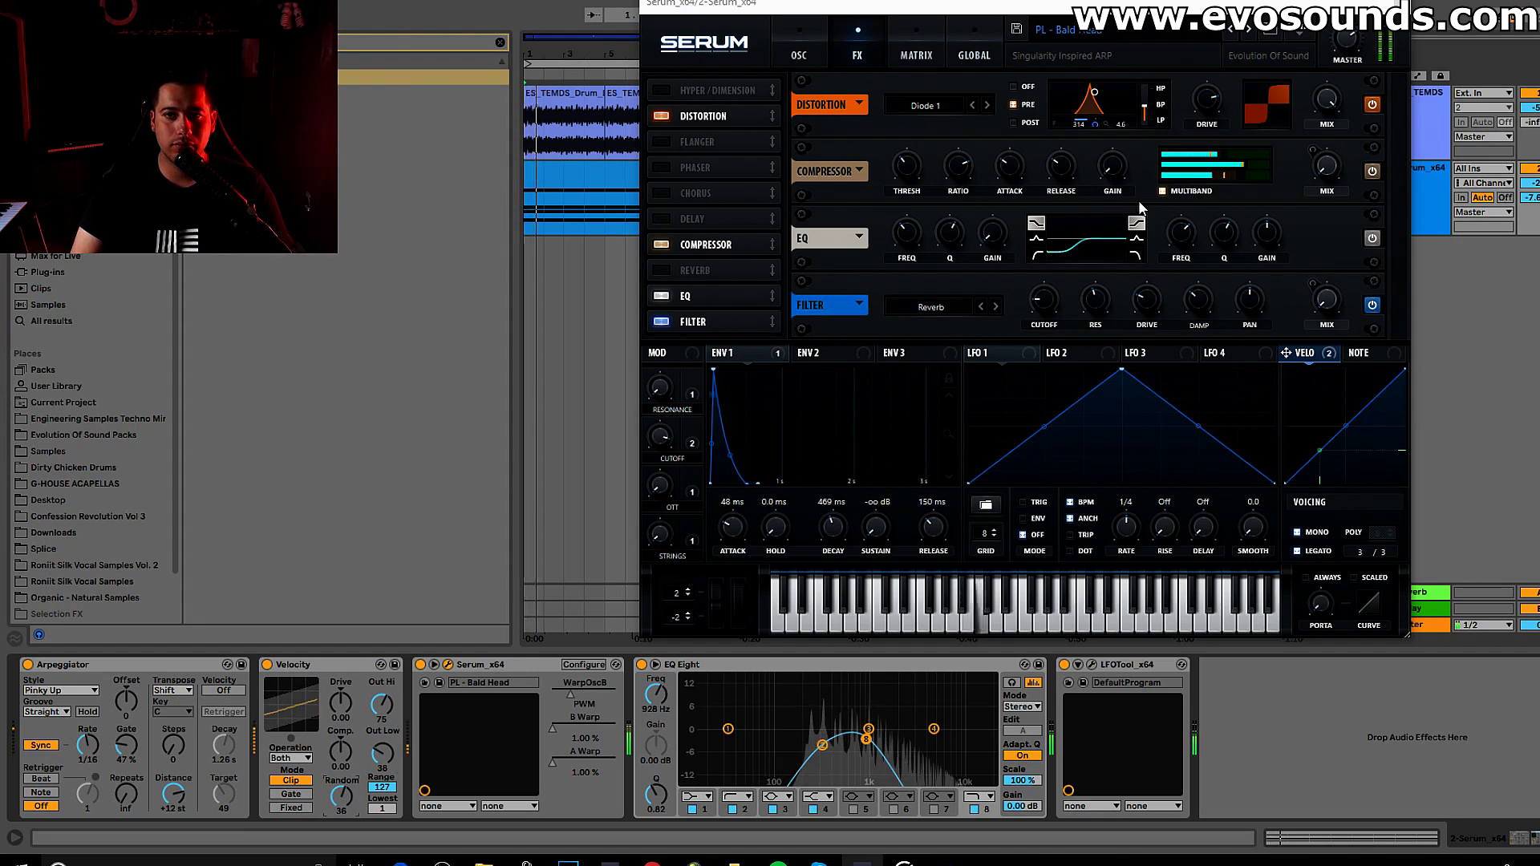
- Switch Serum's distortion to Tube with its filter off, and modulate the Sync warp of both oscillators with velocity
{"action": "left_click", "coordinate": [1033, 86]}
{"action": "left_click", "coordinate": [915, 103]}
{"action": "left_click", "coordinate": [918, 121]}
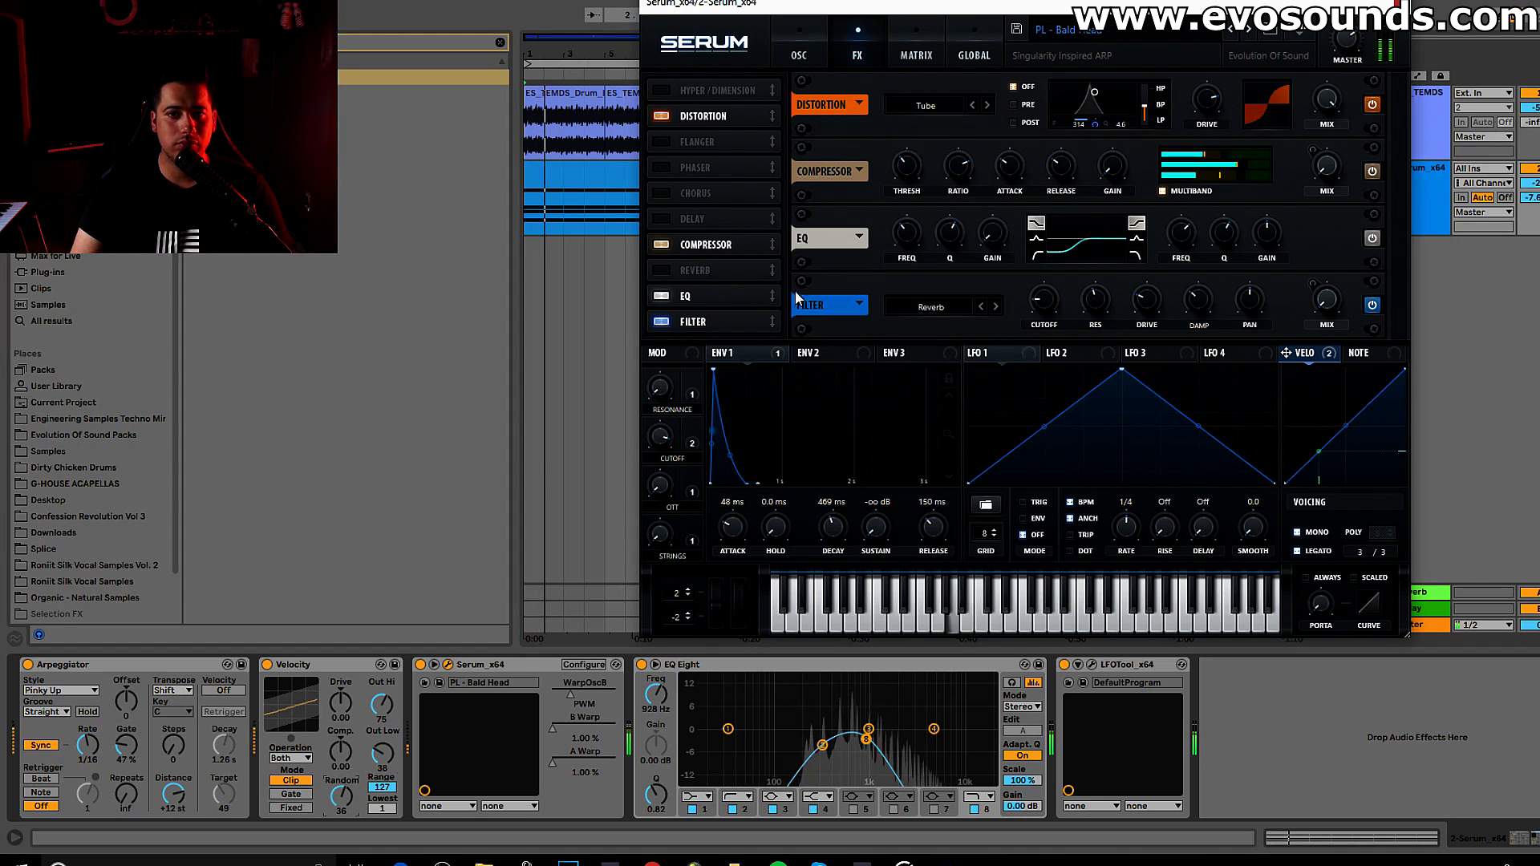
{"action": "left_click", "coordinate": [790, 51]}
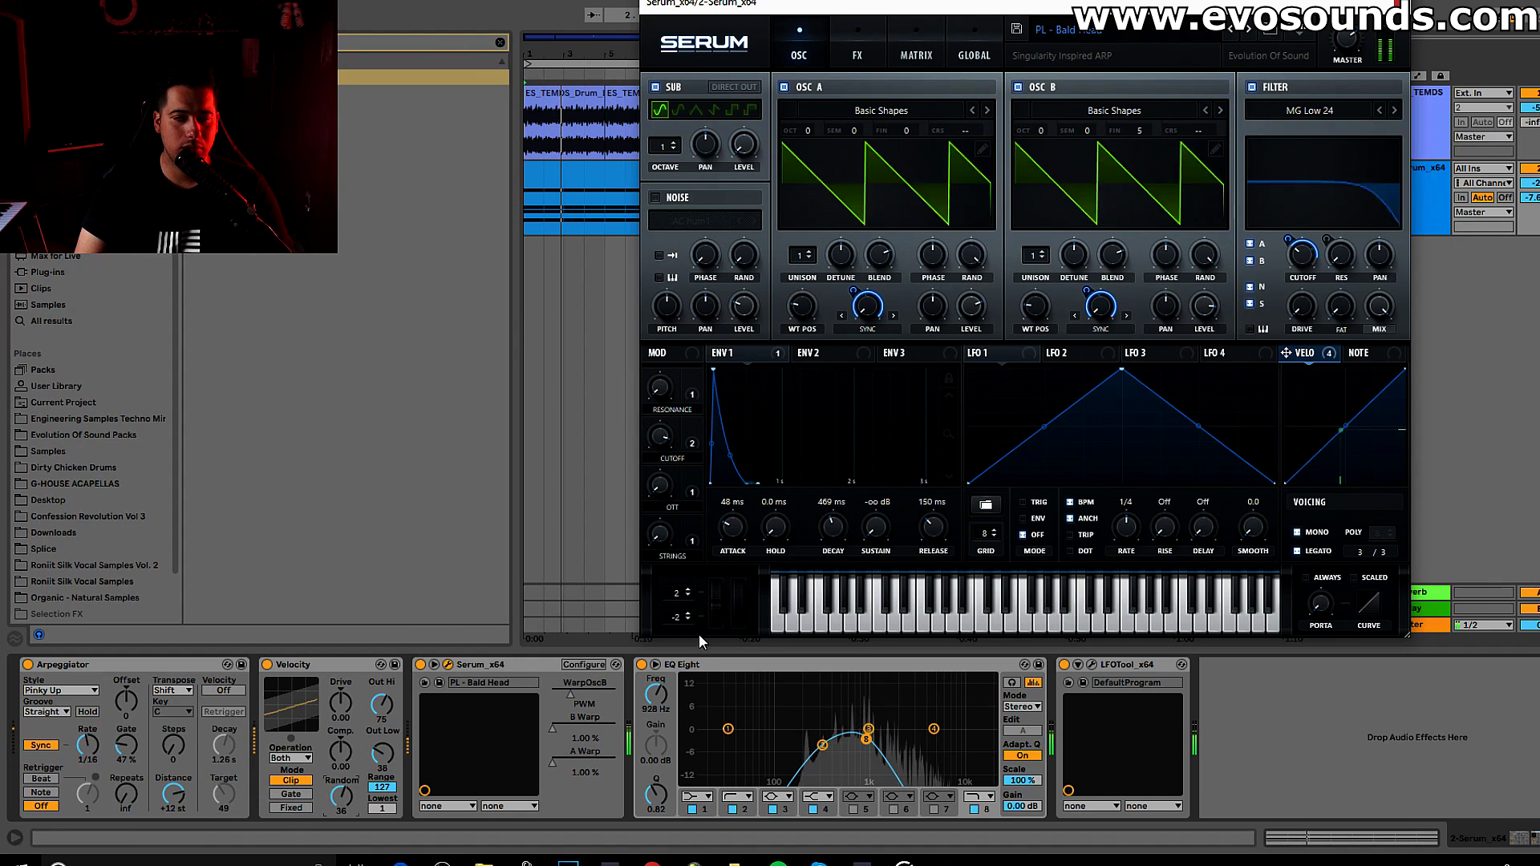
{"action": "left_click_drag", "start_coordinate": [1289, 239], "coordinate": [1271, 259]}
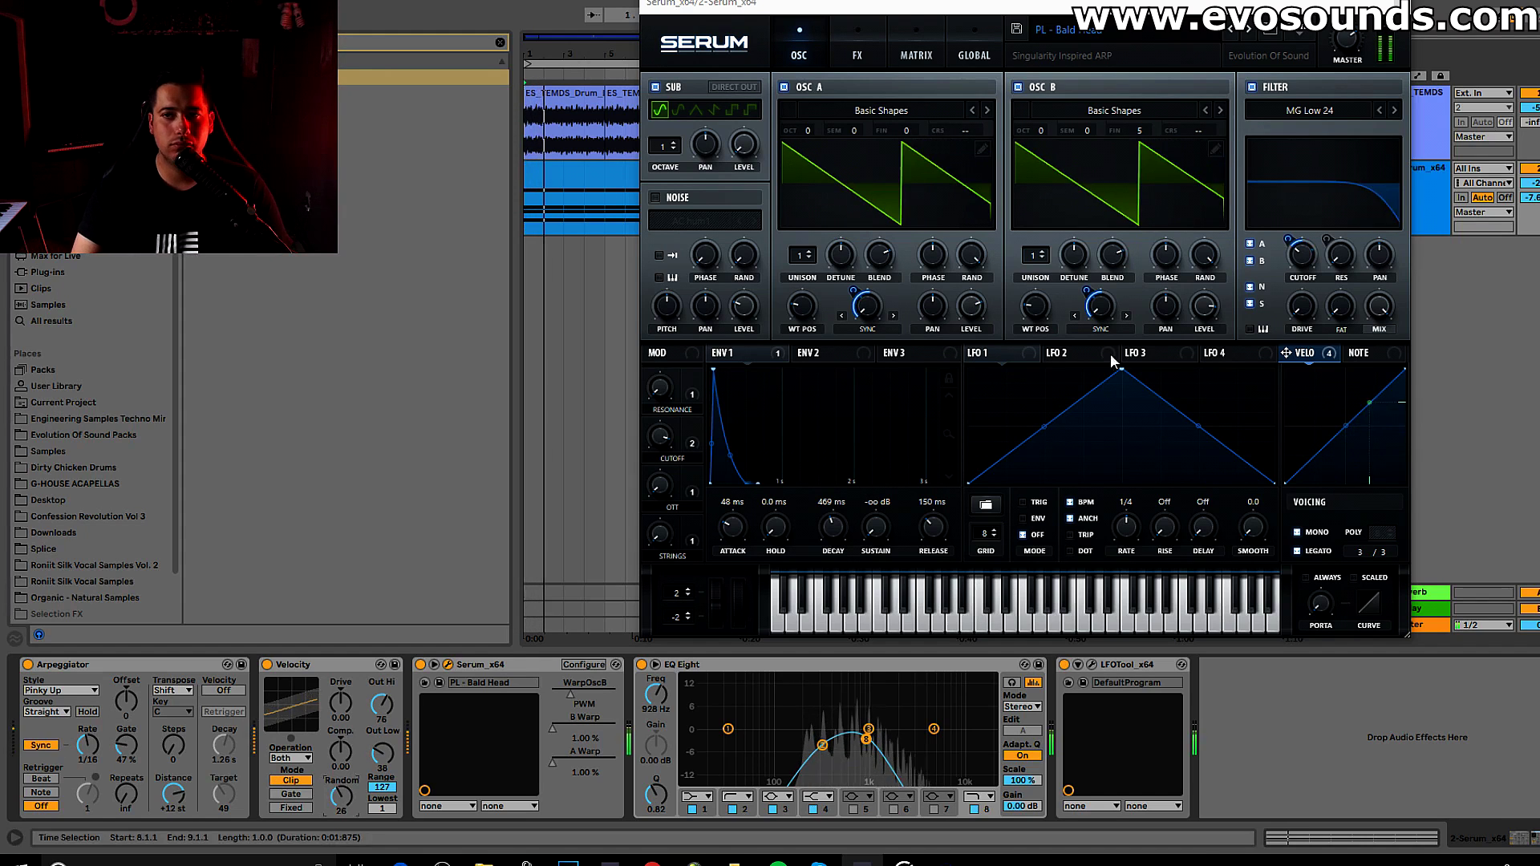
- Delete the Velocity device and load the Serum preset PL - Armin Van Techno from Evolution Of Sound Paradox
{"action": "left_click", "coordinate": [288, 669]}
{"action": "key", "text": "Delete"}
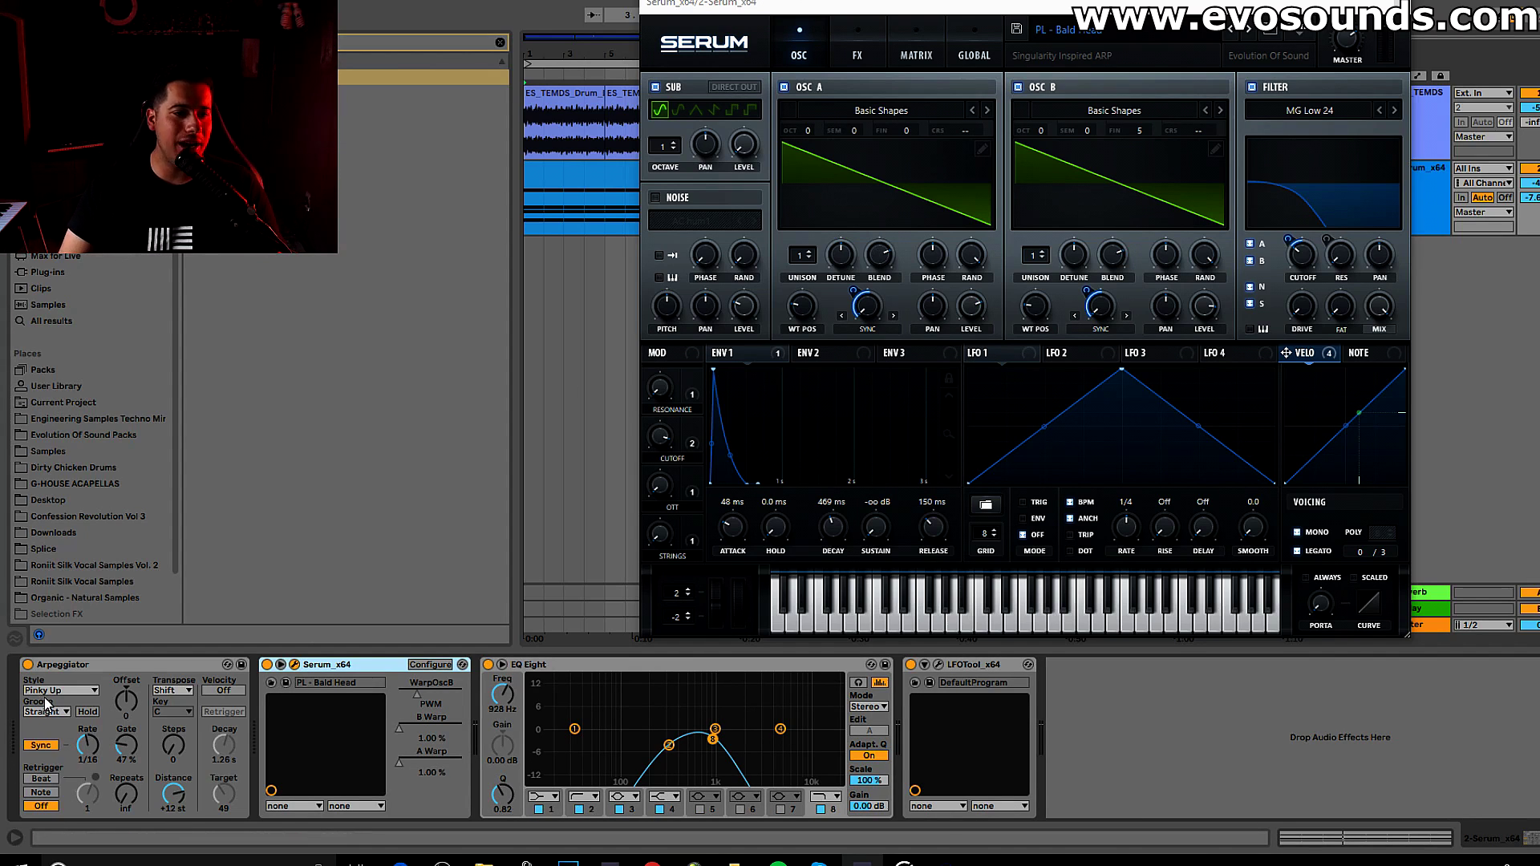
{"action": "left_click", "coordinate": [1133, 38]}
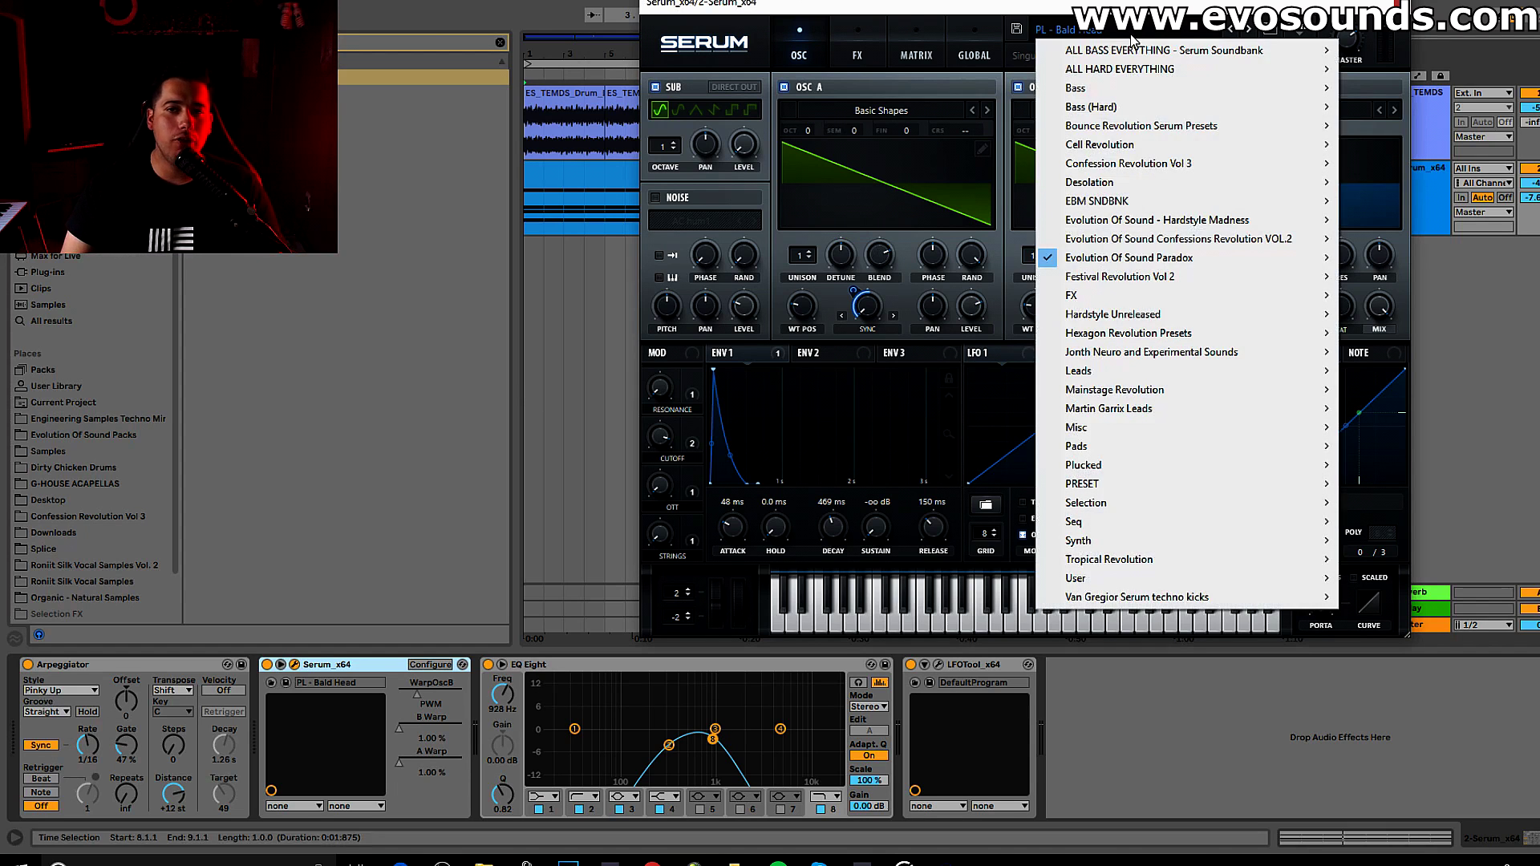
{"action": "mouse_move", "coordinate": [1177, 263]}
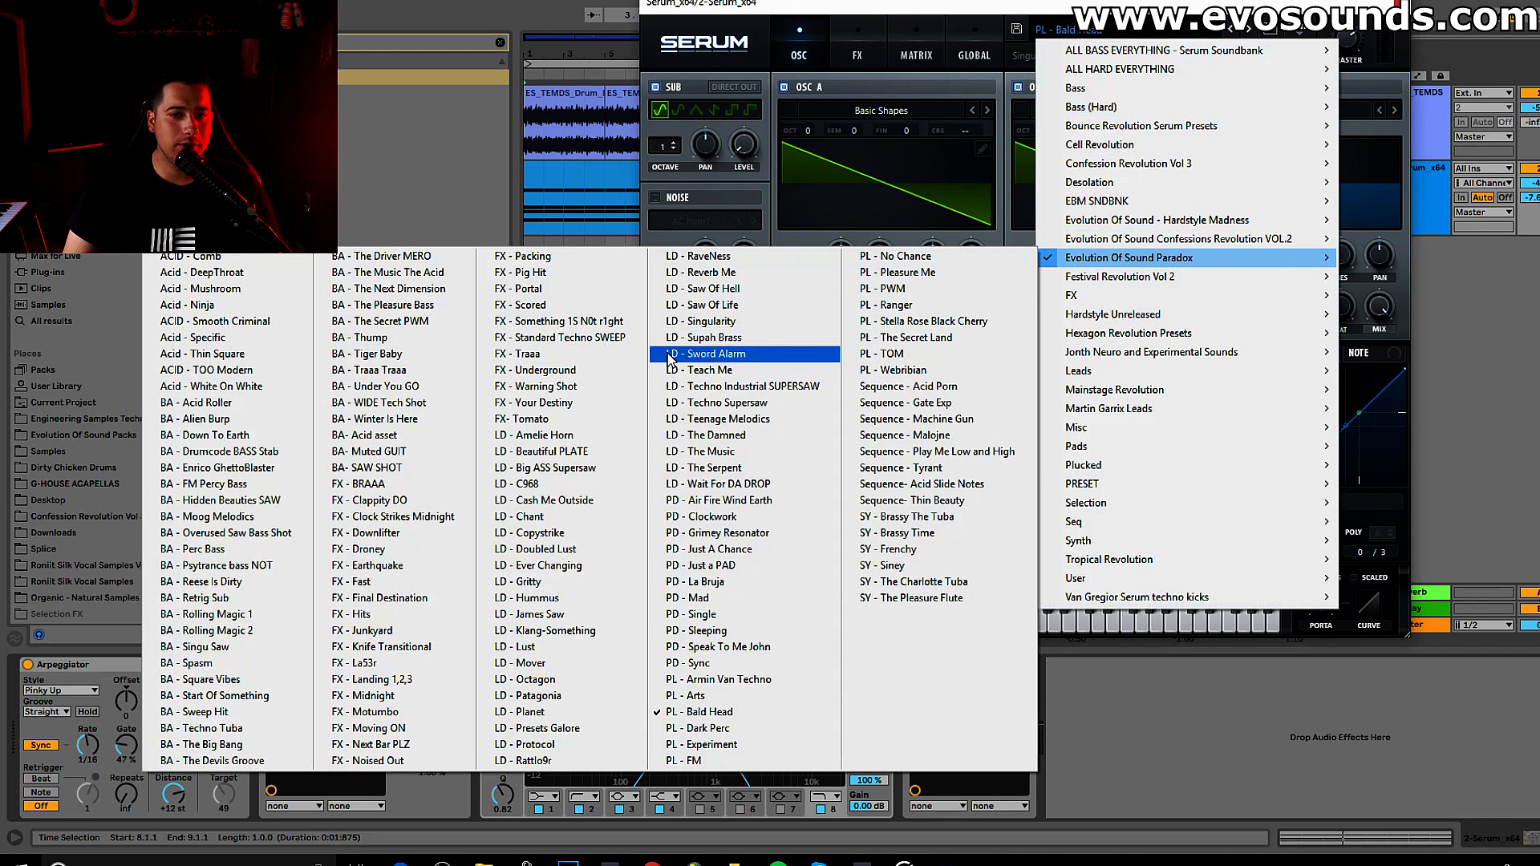
{"action": "left_click", "coordinate": [751, 680]}
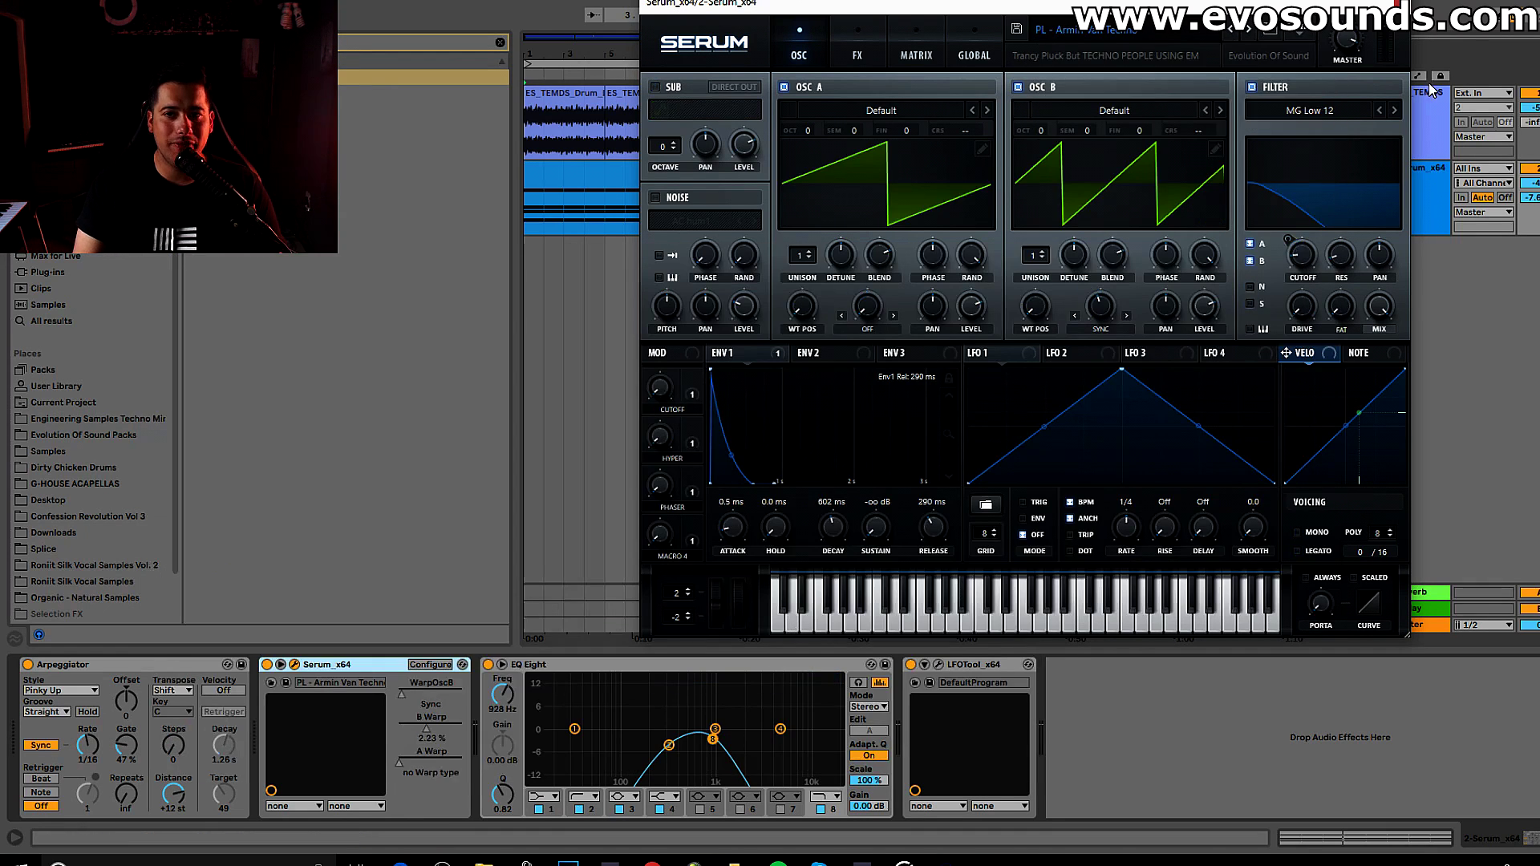
- Hide the plug-in window and raise the EQ Eight low-pass frequency to 4.06 kHz while auditioning the new preset
{"action": "key", "text": "ctrl+alt+p"}
{"action": "key", "text": "space"}
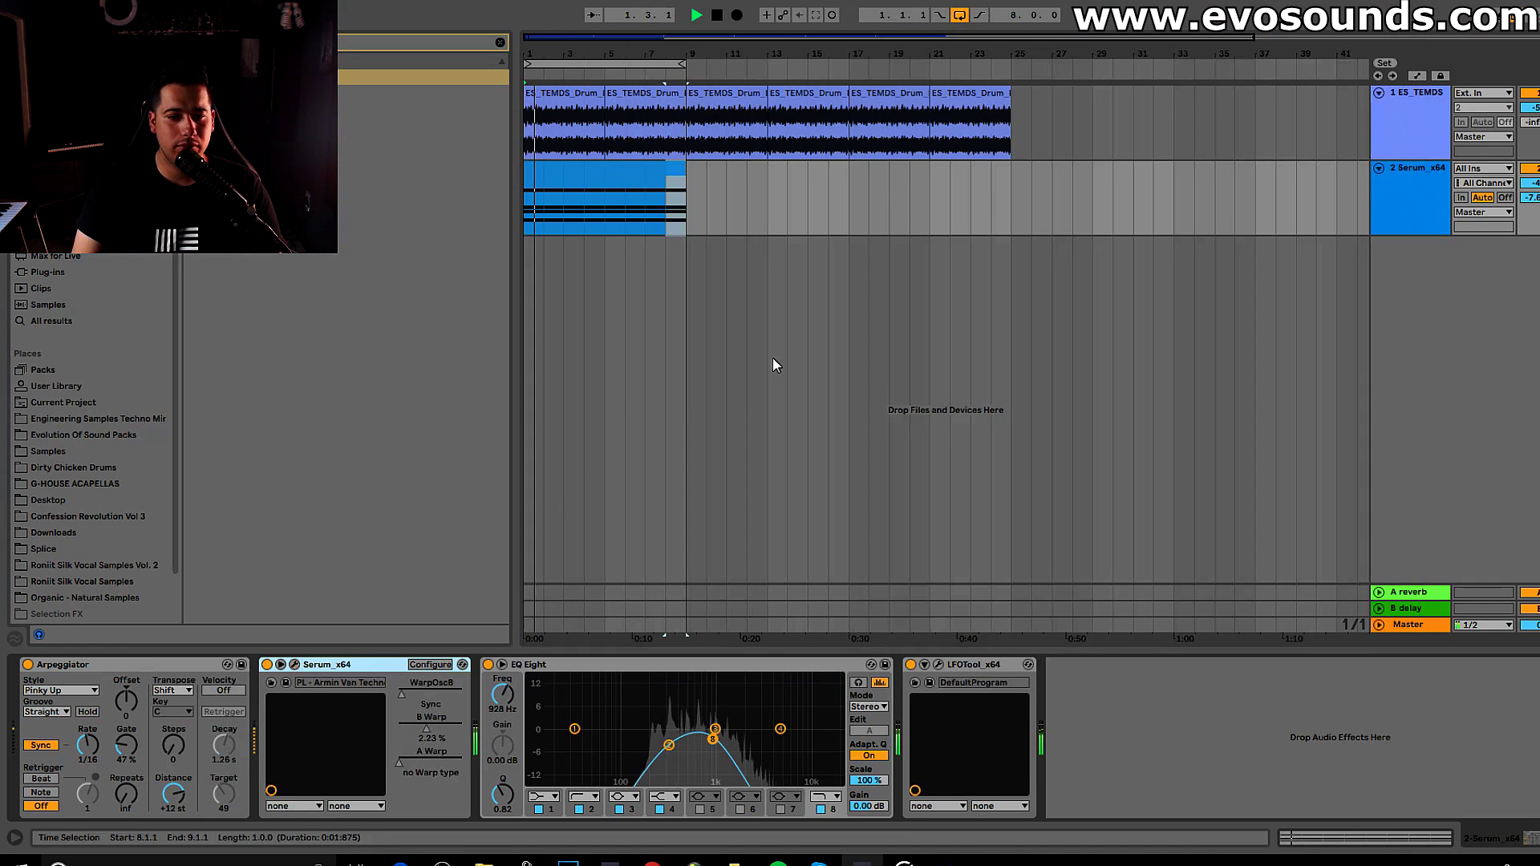
{"action": "double_click", "coordinate": [588, 173]}
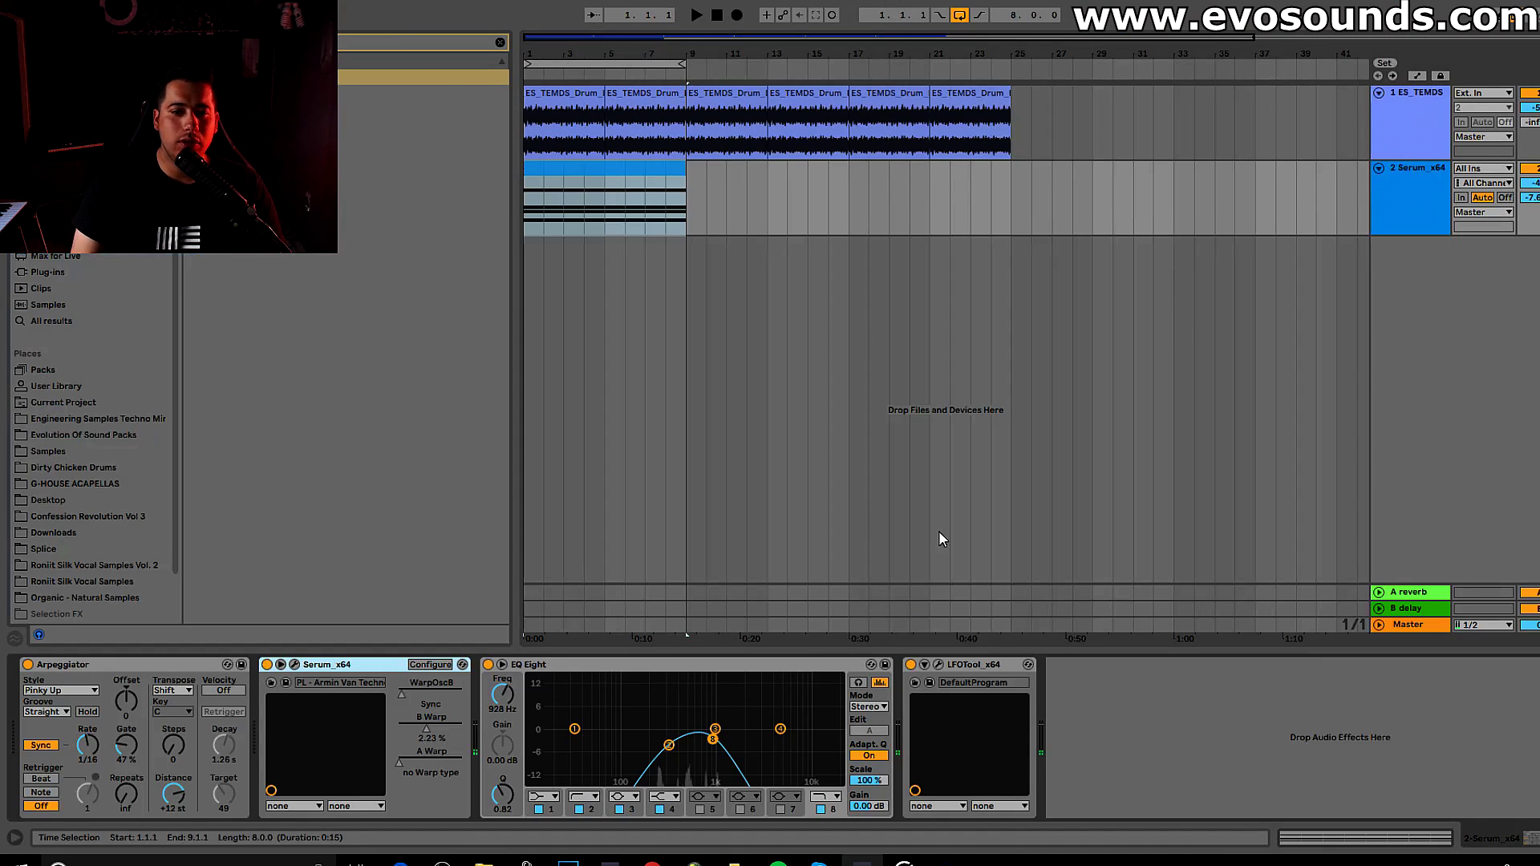
{"action": "key", "text": "space"}
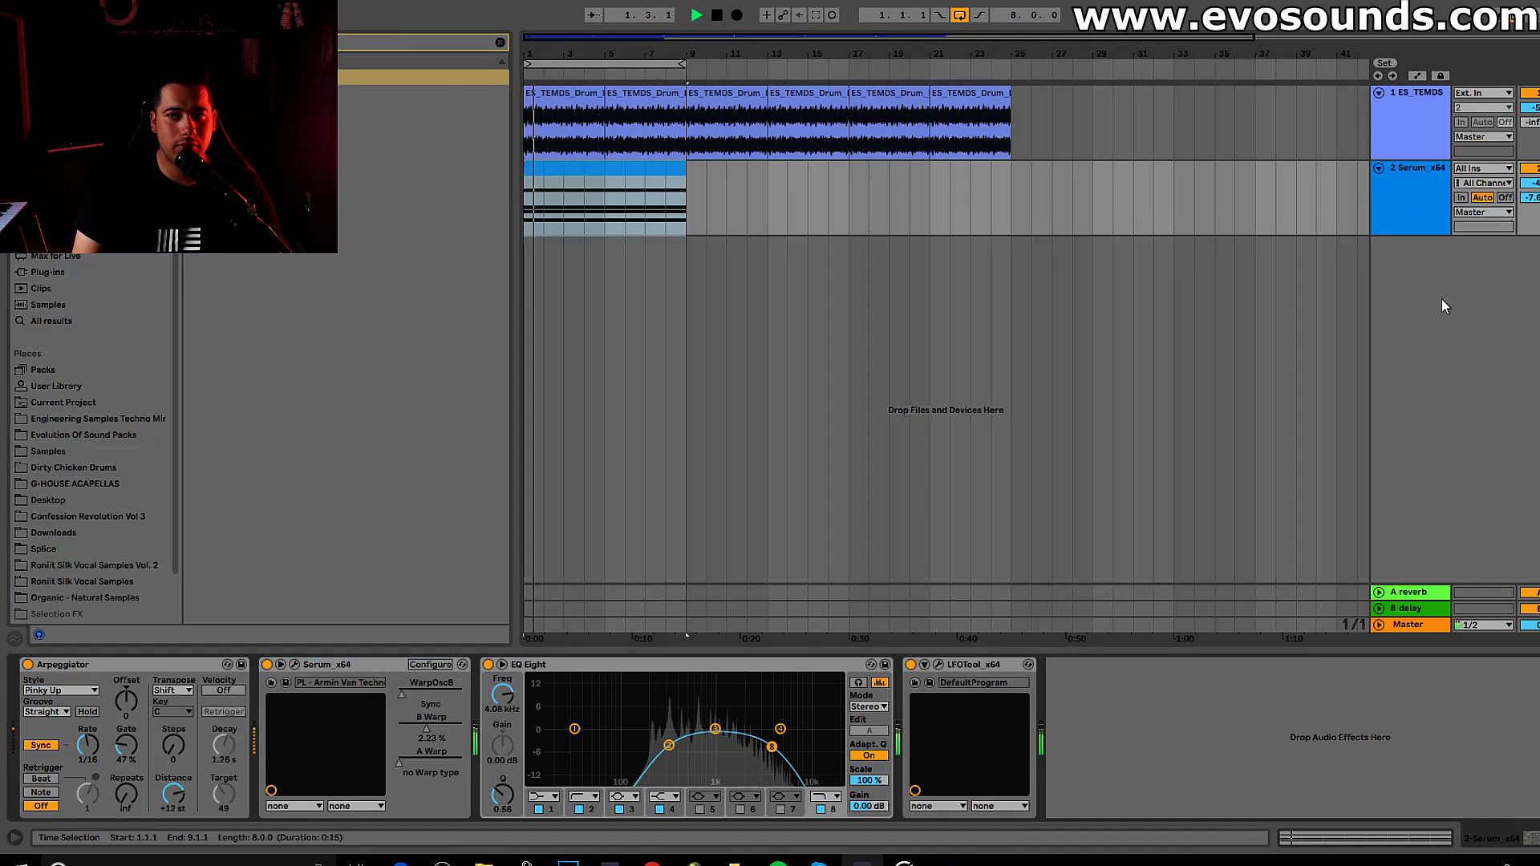
- Set the Serum track's volume to -6.3 dB and lower its reverb and delay sends during playback
{"action": "key", "text": "Tab"}
{"action": "key", "text": "space"}
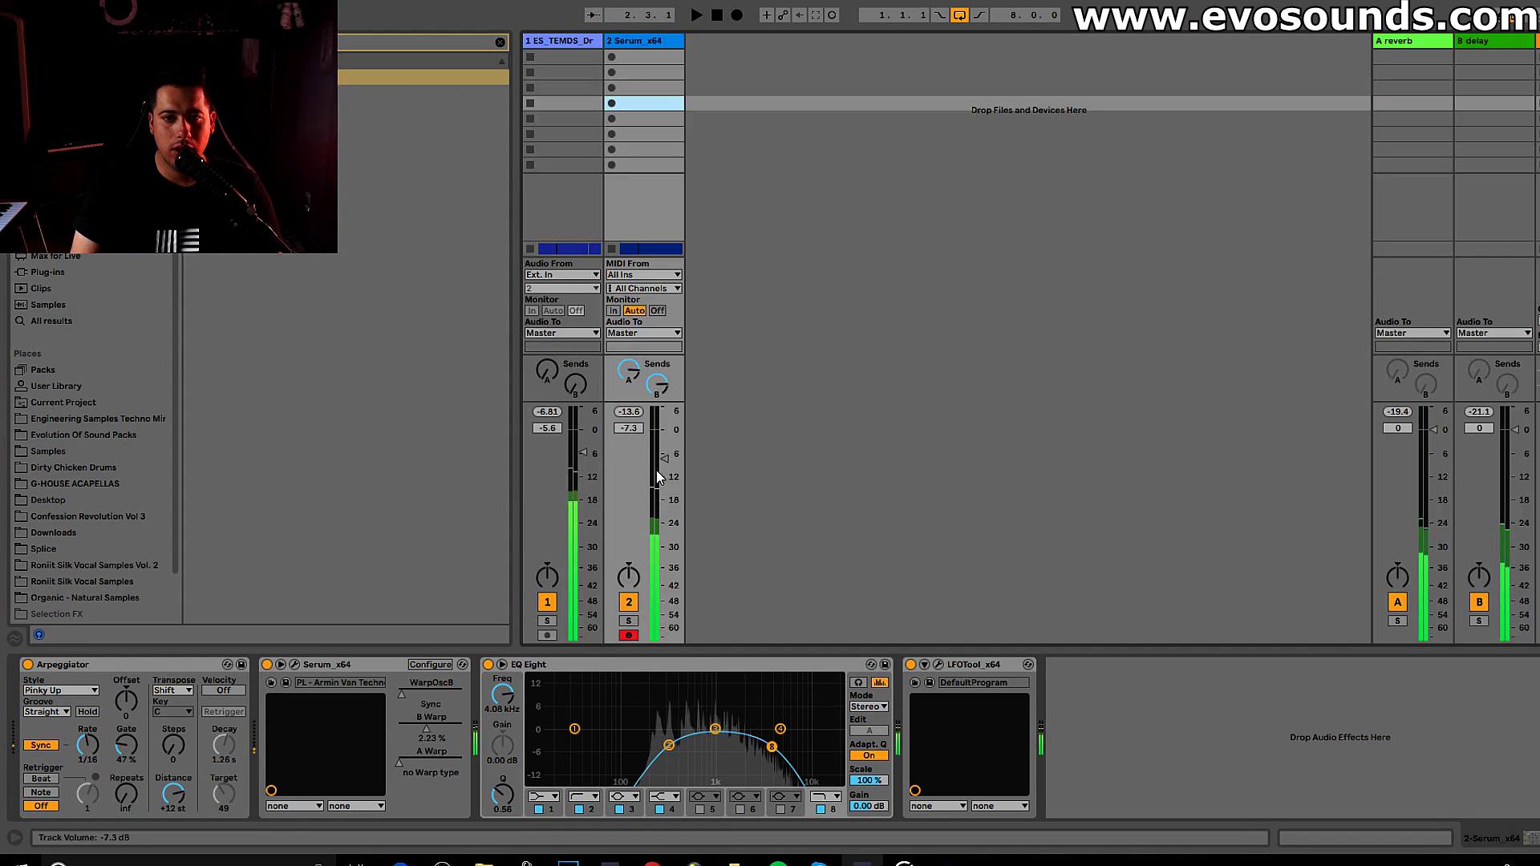
{"action": "key", "text": "space"}
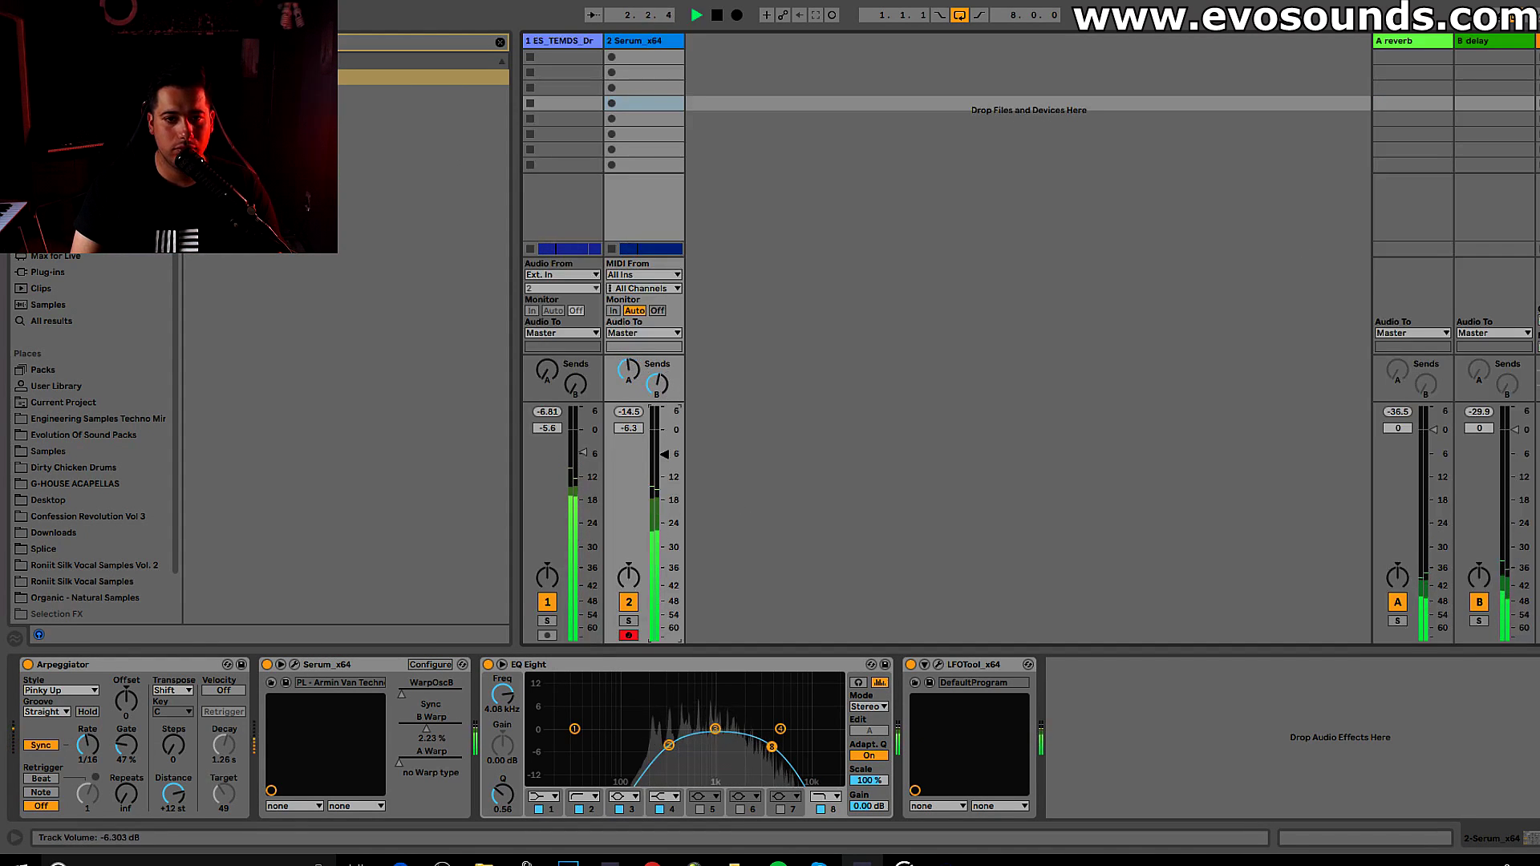
{"action": "key", "text": "Tab"}
{"action": "key", "text": "space"}
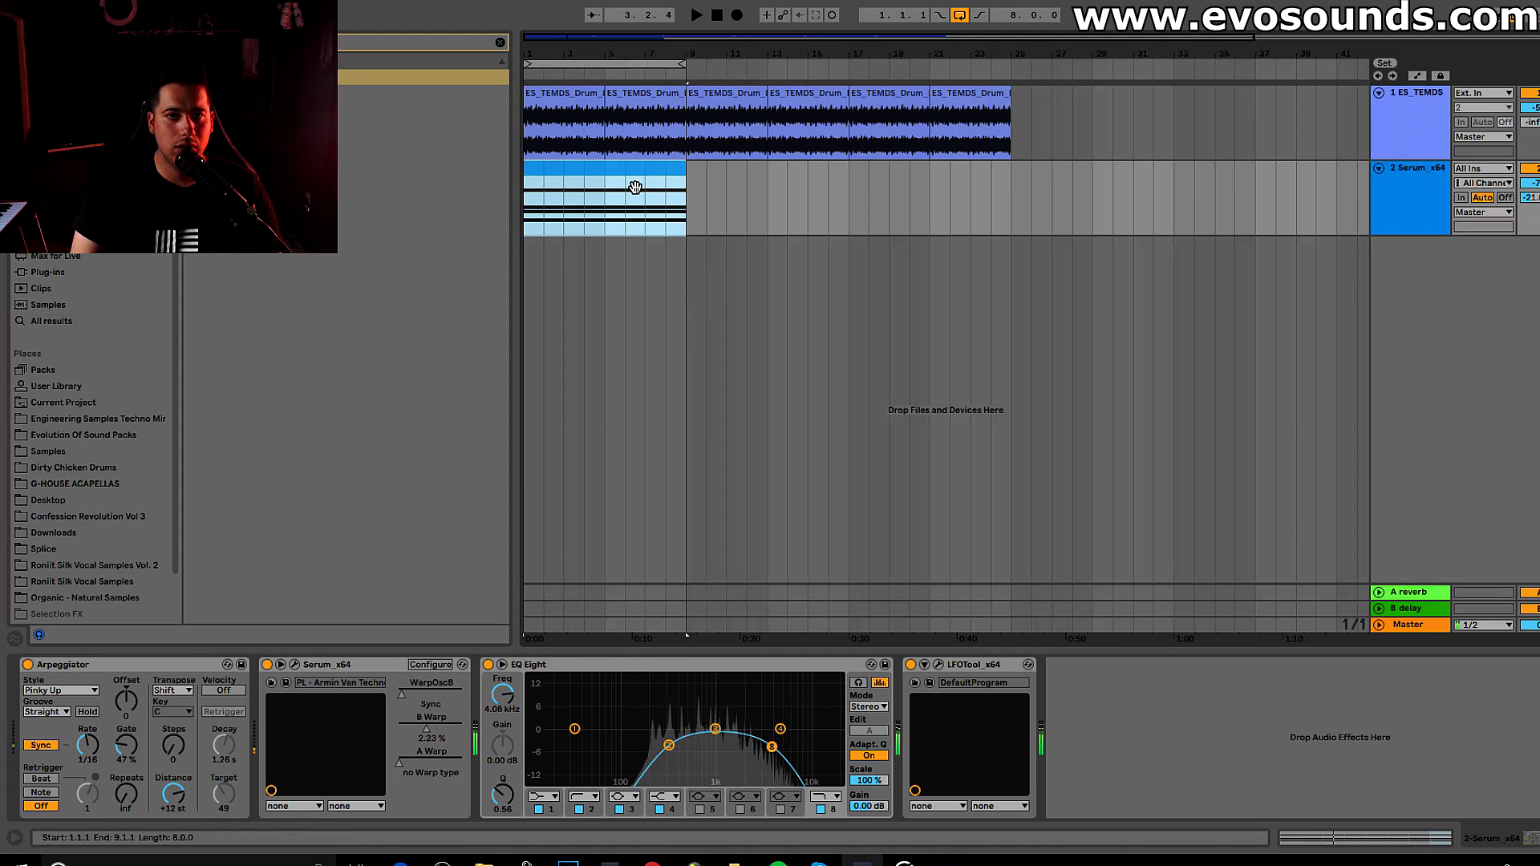
- Open the Serum clip's notes and examine the A2, B2 and C3 chord tones bar by bar
{"action": "double_click", "coordinate": [628, 215]}
{"action": "key", "text": "ctrl+a"}
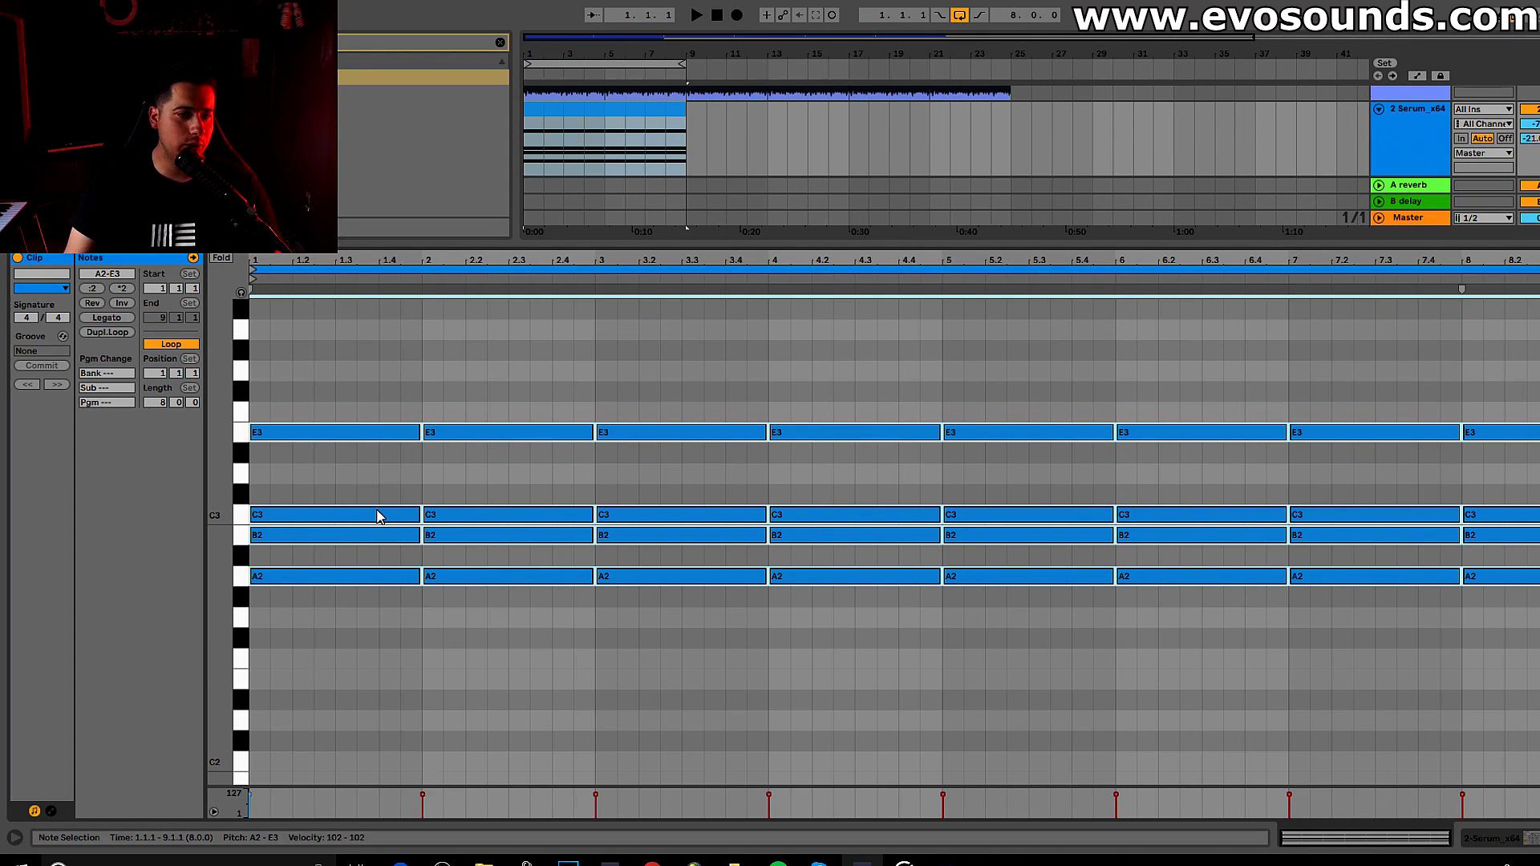
{"action": "left_click_drag", "start_coordinate": [329, 617], "coordinate": [376, 498]}
{"action": "left_click_drag", "start_coordinate": [449, 618], "coordinate": [540, 460]}
{"action": "left_click_drag", "start_coordinate": [617, 618], "coordinate": [746, 505]}
{"action": "left_click_drag", "start_coordinate": [790, 618], "coordinate": [918, 505]}
{"action": "left_click_drag", "start_coordinate": [963, 618], "coordinate": [1091, 506]}
{"action": "left_click_drag", "start_coordinate": [1136, 618], "coordinate": [1264, 506]}
{"action": "left_click_drag", "start_coordinate": [1308, 617], "coordinate": [1436, 505]}
{"action": "left_click_drag", "start_coordinate": [1494, 600], "coordinate": [1507, 499]}
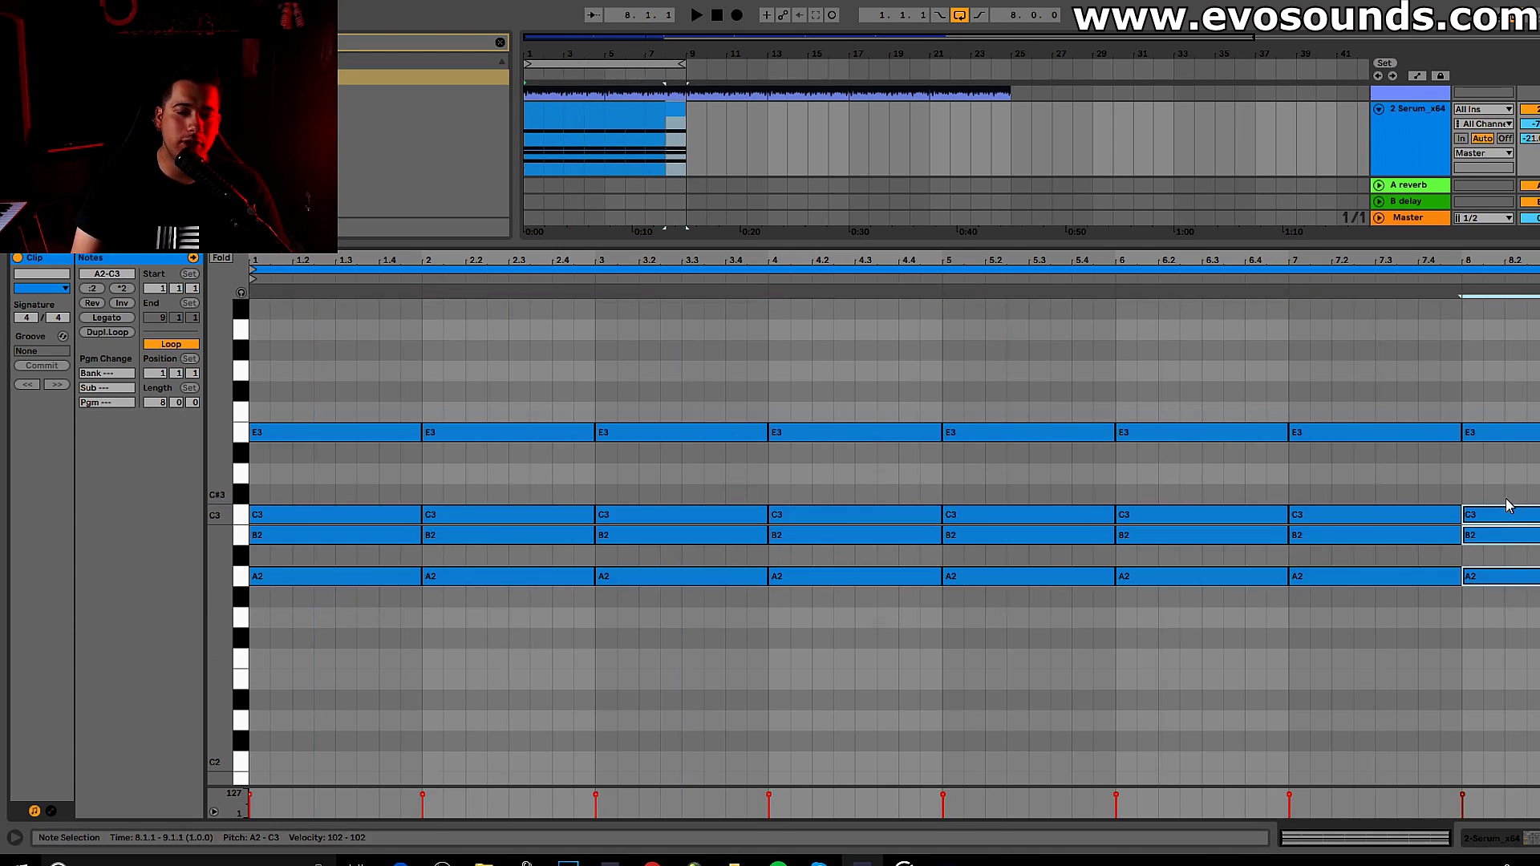
- Turn the first bar's top note into a short melody: A3 for two beats, E4 and C4 for one beat each
{"action": "scroll", "coordinate": [382, 592], "scroll_direction": "up", "scroll_amount": 3}
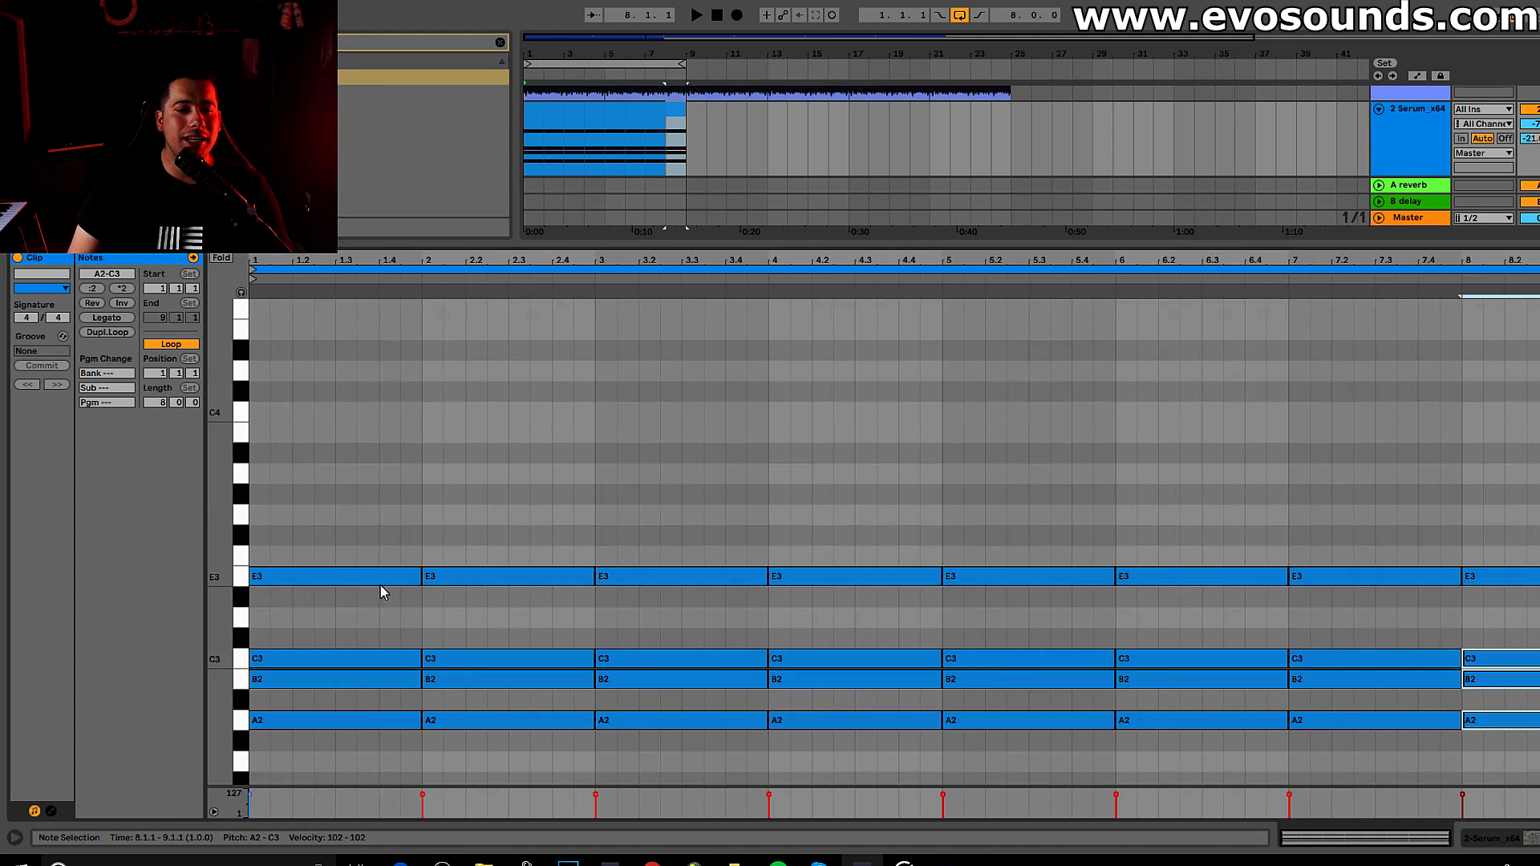
{"action": "left_click_drag", "start_coordinate": [308, 578], "coordinate": [307, 506]}
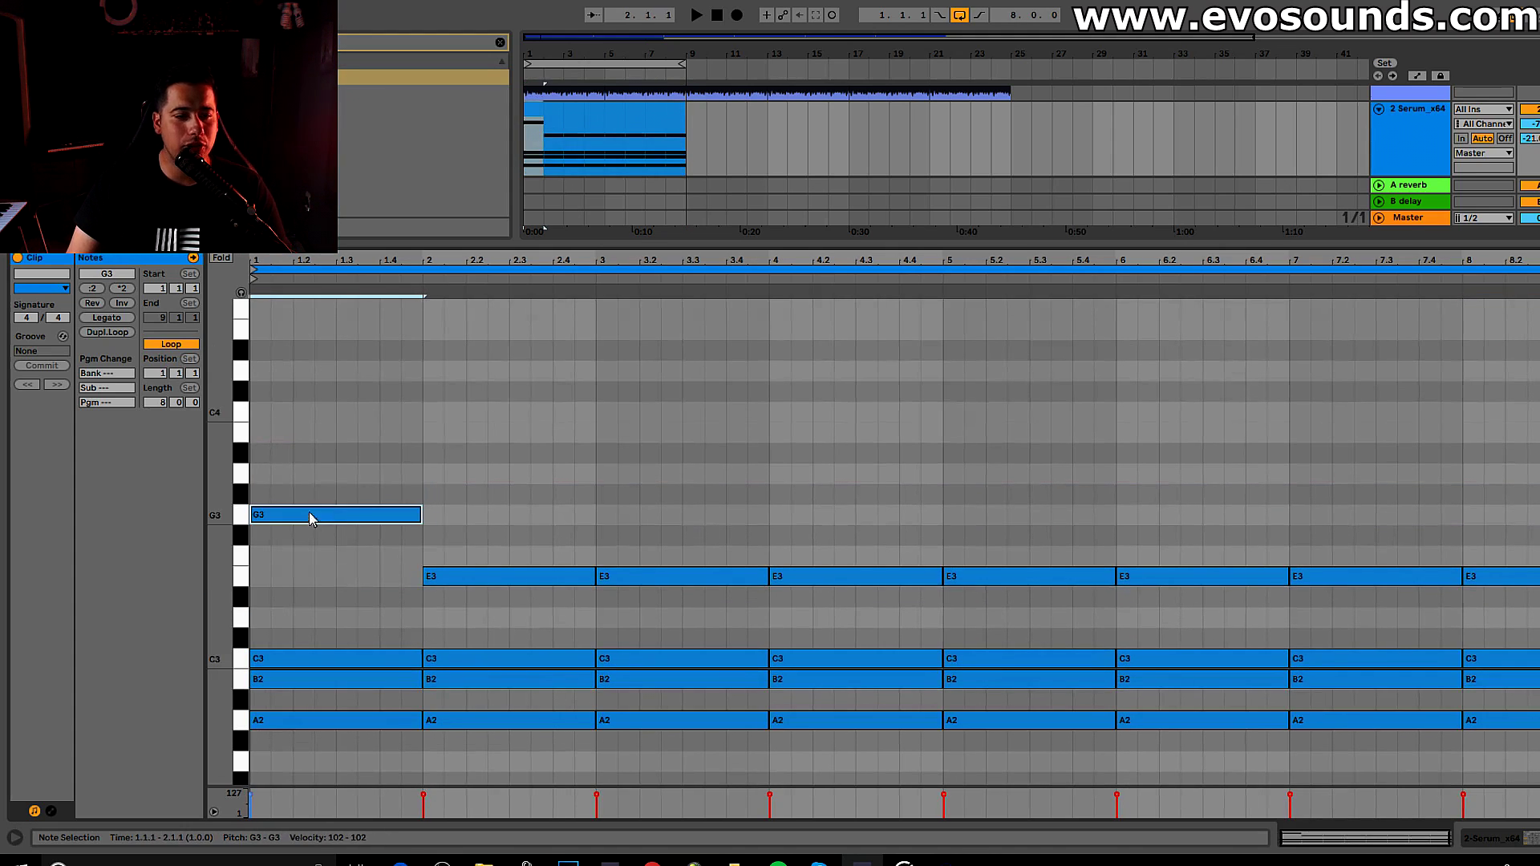
{"action": "left_click_drag", "start_coordinate": [421, 514], "coordinate": [405, 420]}
{"action": "key", "text": "ctrl+d"}
{"action": "key", "text": "ctrl+d"}
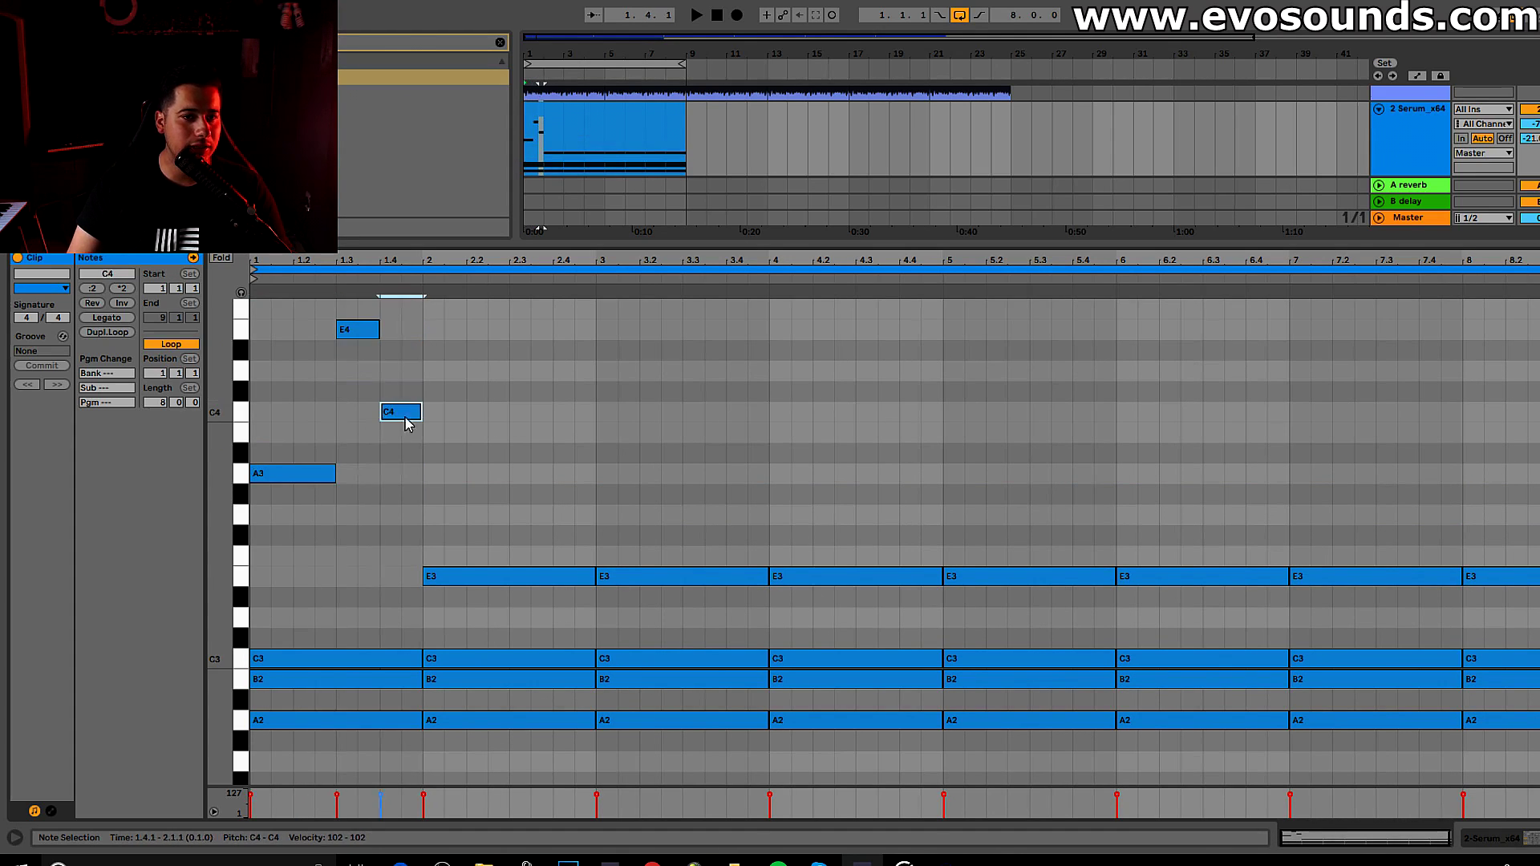
- Move the top note to D4 in bar 2 and to A3 in bar 3, auditioning the melody
{"action": "left_click_drag", "start_coordinate": [460, 572], "coordinate": [465, 366]}
{"action": "key", "text": "space"}
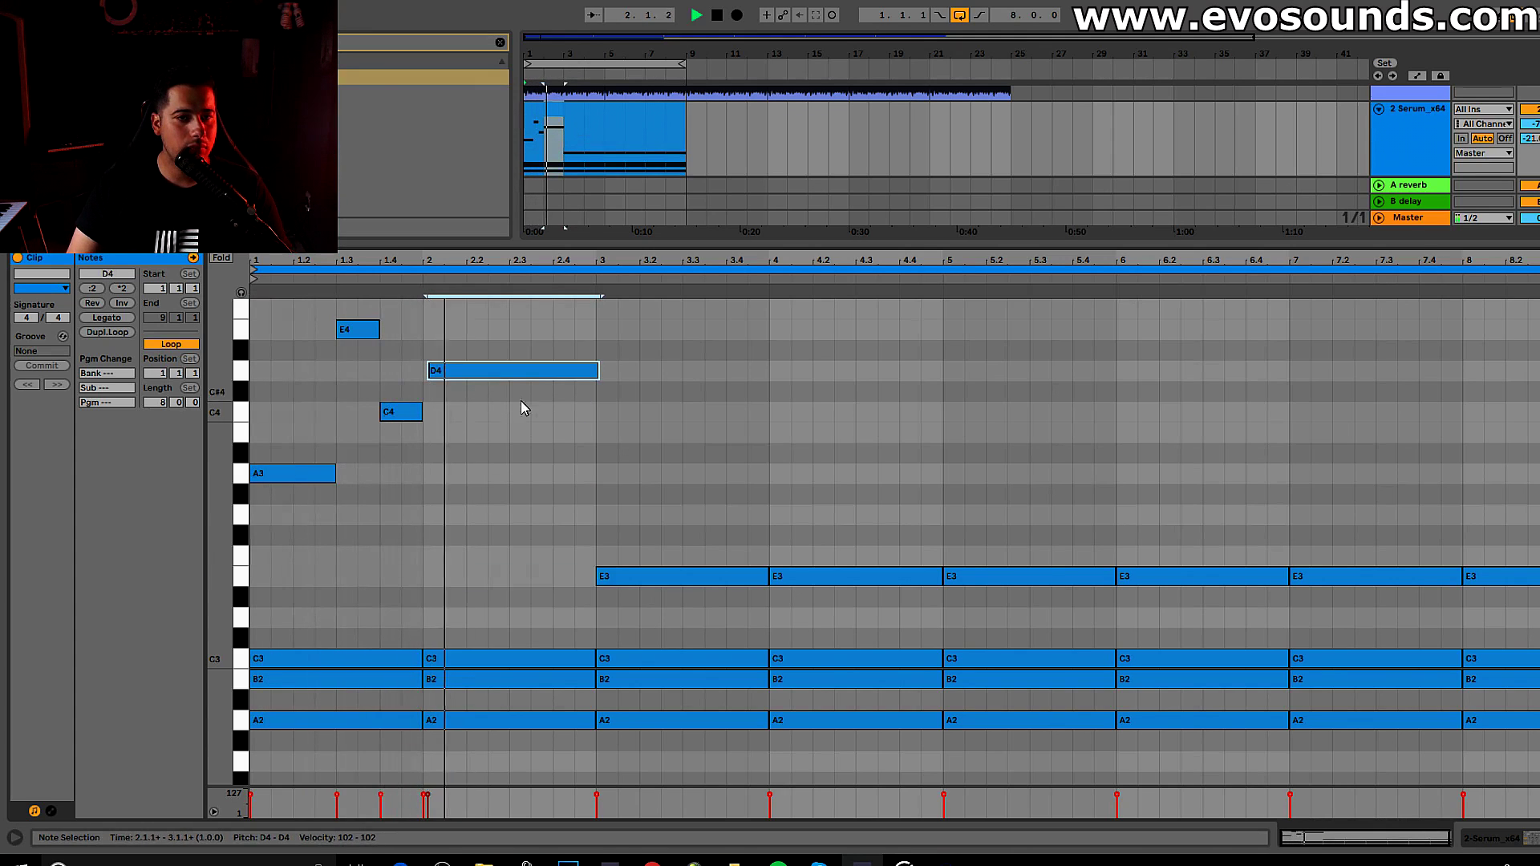
{"action": "left_click_drag", "start_coordinate": [642, 578], "coordinate": [634, 477]}
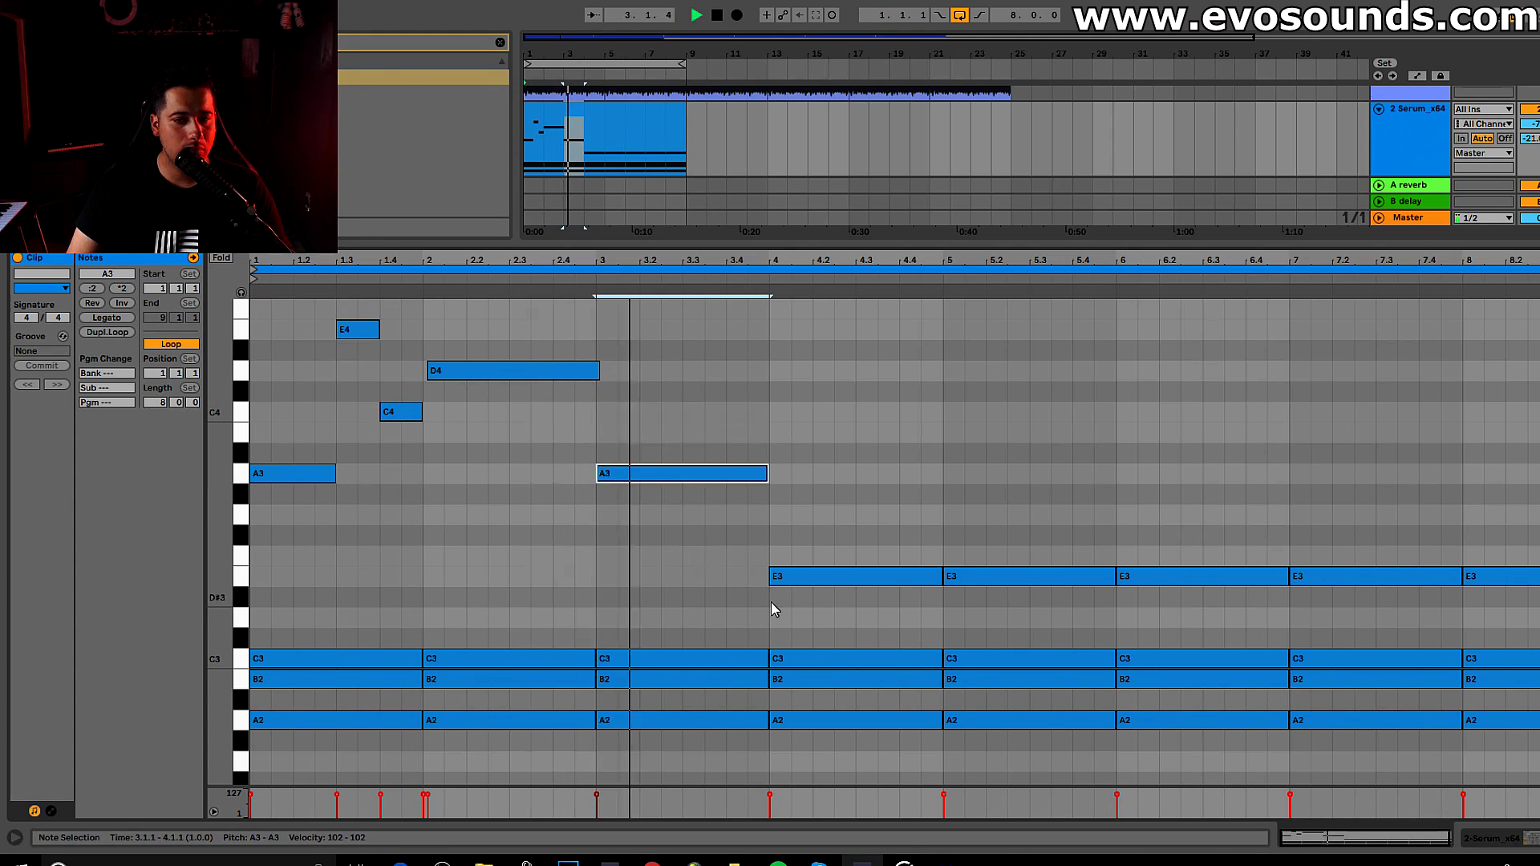
- Try duplicating the three-bar melody from bar 4, and delete all notes above the lower chord tones from bar 4 onward
{"action": "left_click_drag", "start_coordinate": [755, 635], "coordinate": [301, 291]}
{"action": "key", "text": "ctrl+d"}
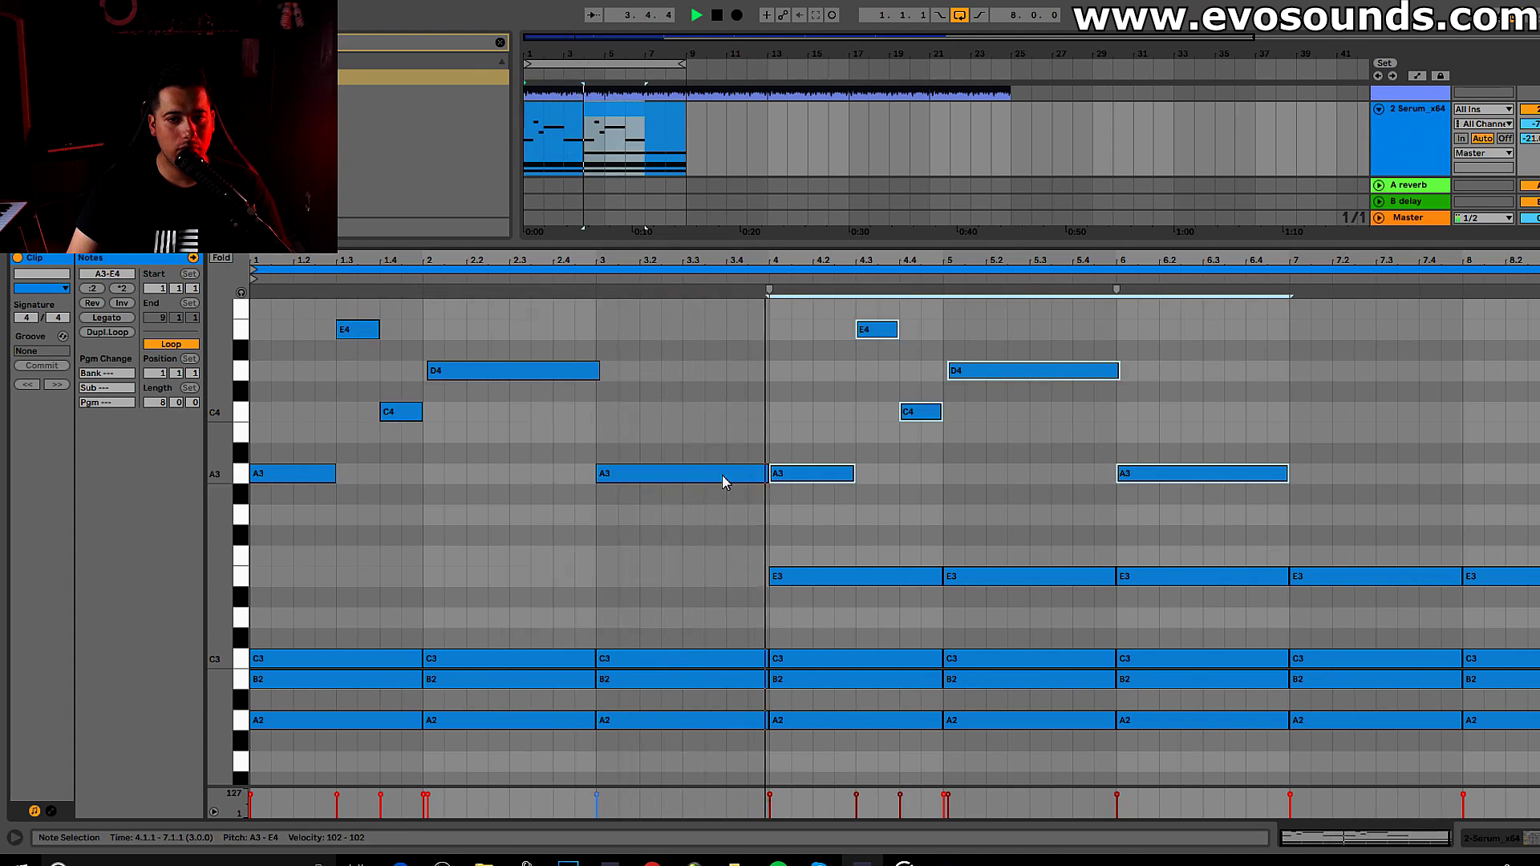
{"action": "left_click", "coordinate": [817, 584]}
{"action": "left_click_drag", "start_coordinate": [819, 626], "coordinate": [1364, 296]}
{"action": "key", "text": "space"}
{"action": "key", "text": "Delete"}
- Simplify bar 1's melody to a single one-bar E4 and align the D4 with the start of bar 2
{"action": "left_click_drag", "start_coordinate": [285, 474], "coordinate": [440, 375]}
{"action": "double_click", "coordinate": [353, 331]}
{"action": "key", "text": "space"}
{"action": "double_click", "coordinate": [399, 412]}
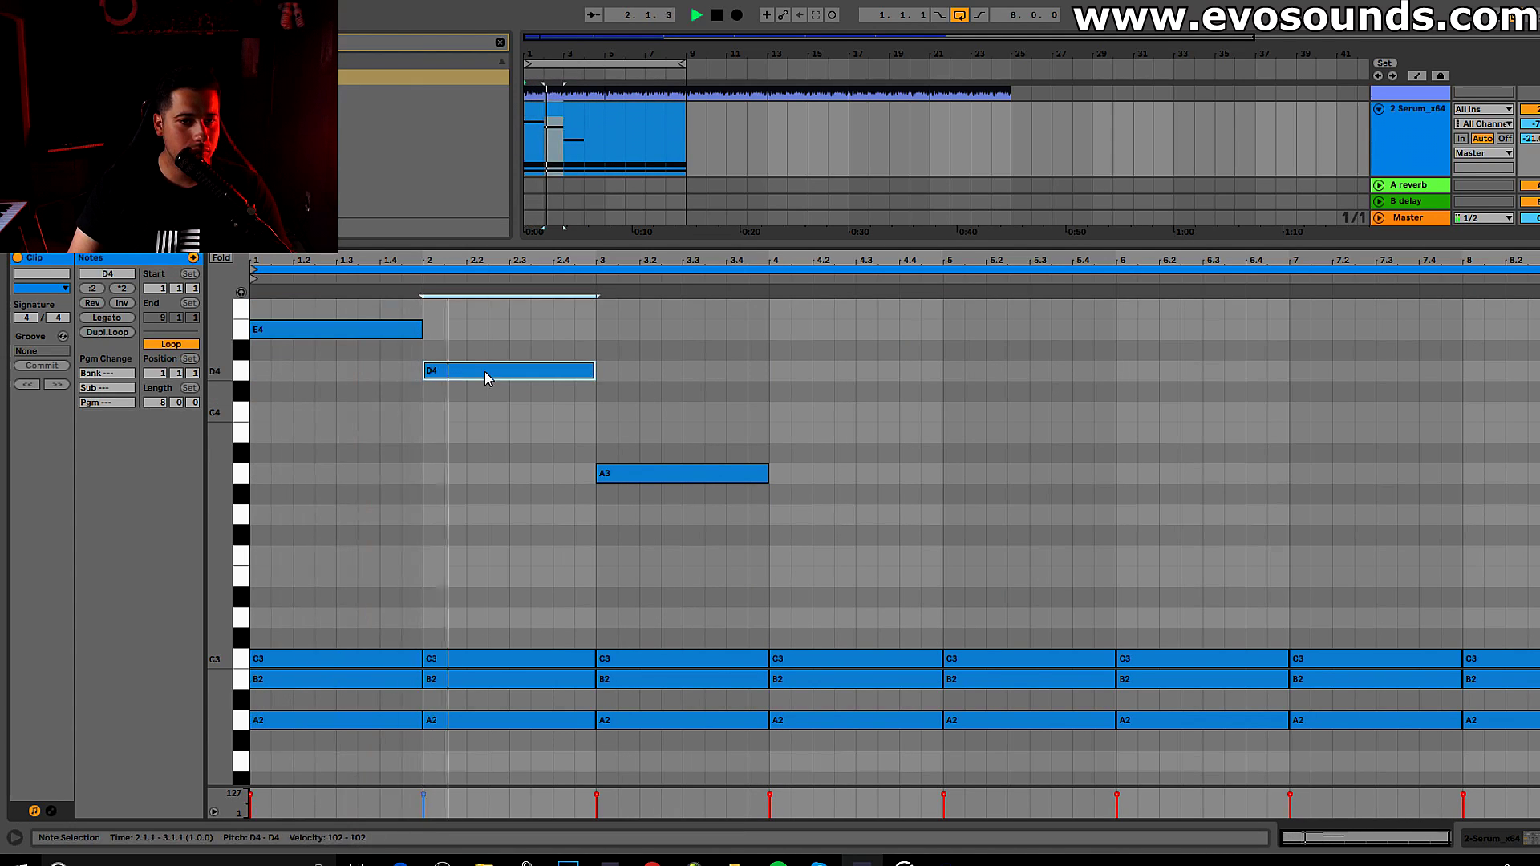
- Extend the A3 melody note in bar 3 to two bars and audition the clip
{"action": "left_click_drag", "start_coordinate": [636, 474], "coordinate": [640, 483]}
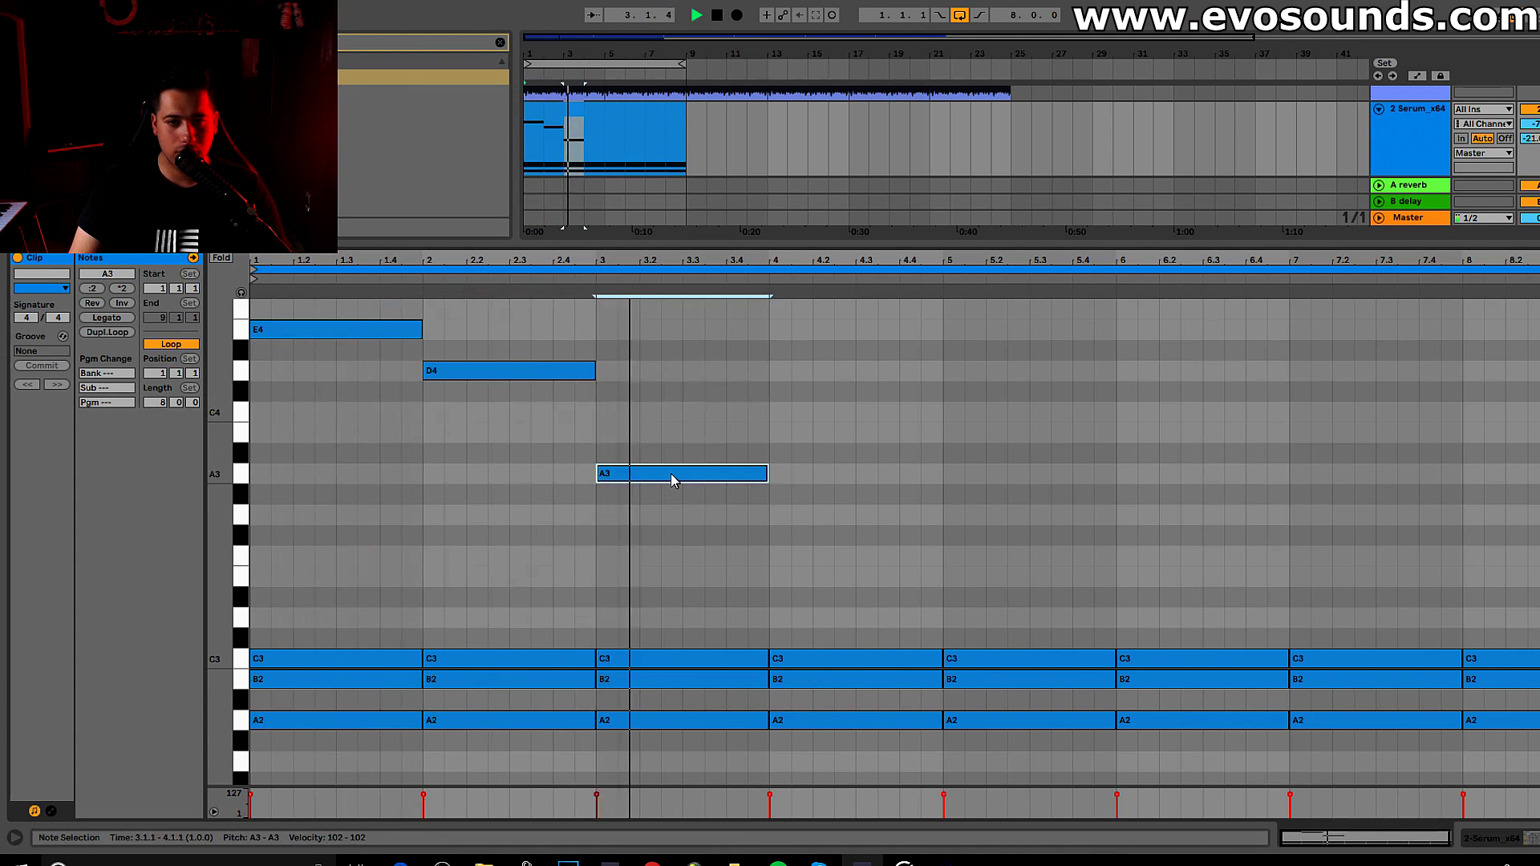
{"action": "left_click_drag", "start_coordinate": [766, 475], "coordinate": [943, 475]}
{"action": "key", "text": "space"}
- Shorten the E4, D4 and A3 melody notes to one beat each
{"action": "left_click_drag", "start_coordinate": [422, 330], "coordinate": [289, 329]}
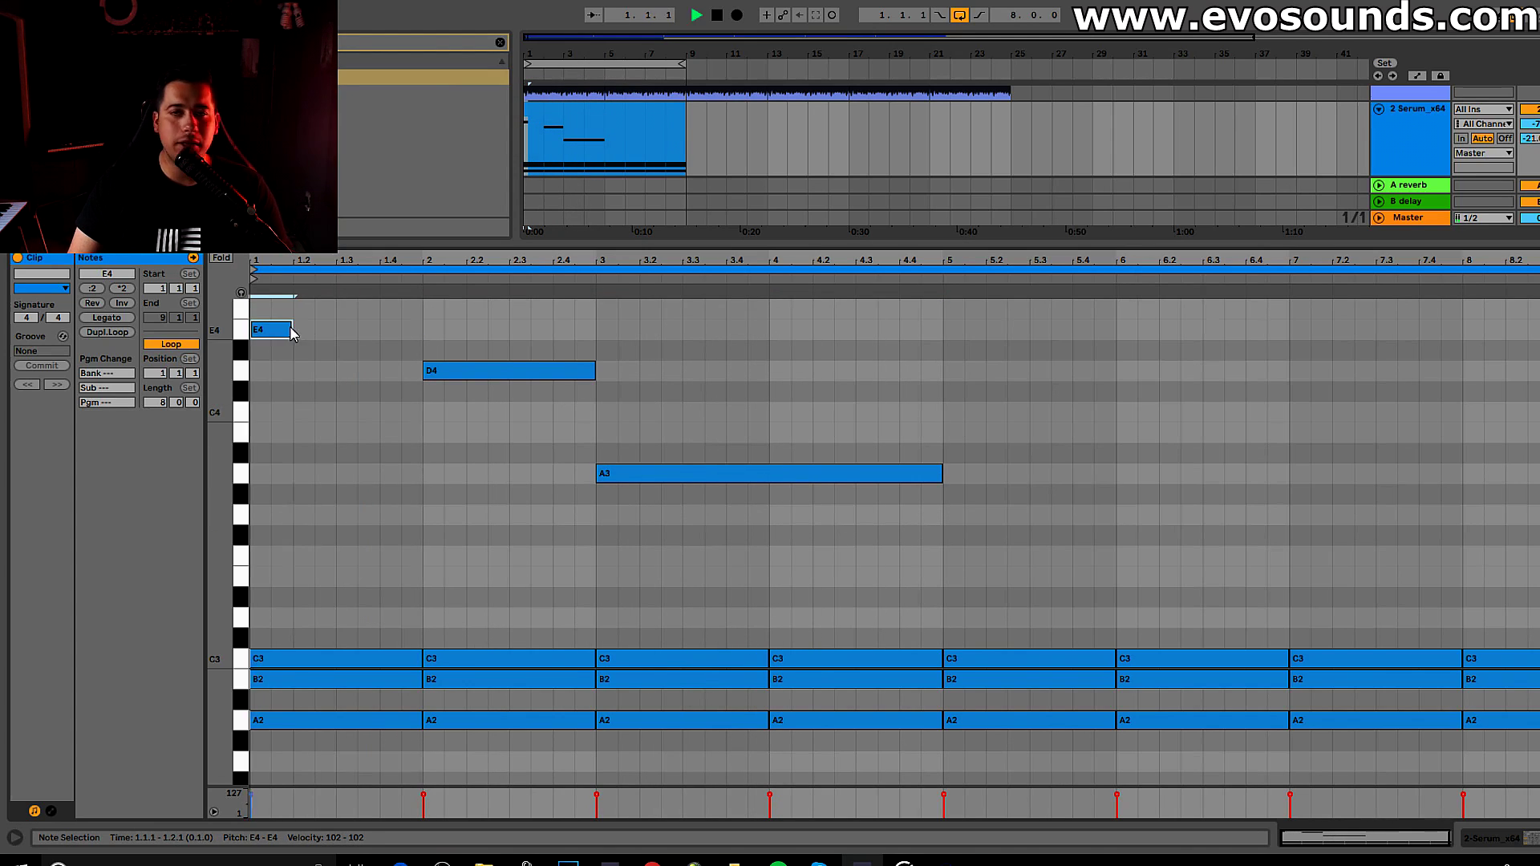
{"action": "left_click_drag", "start_coordinate": [594, 371], "coordinate": [466, 373]}
{"action": "left_click_drag", "start_coordinate": [942, 473], "coordinate": [638, 473]}
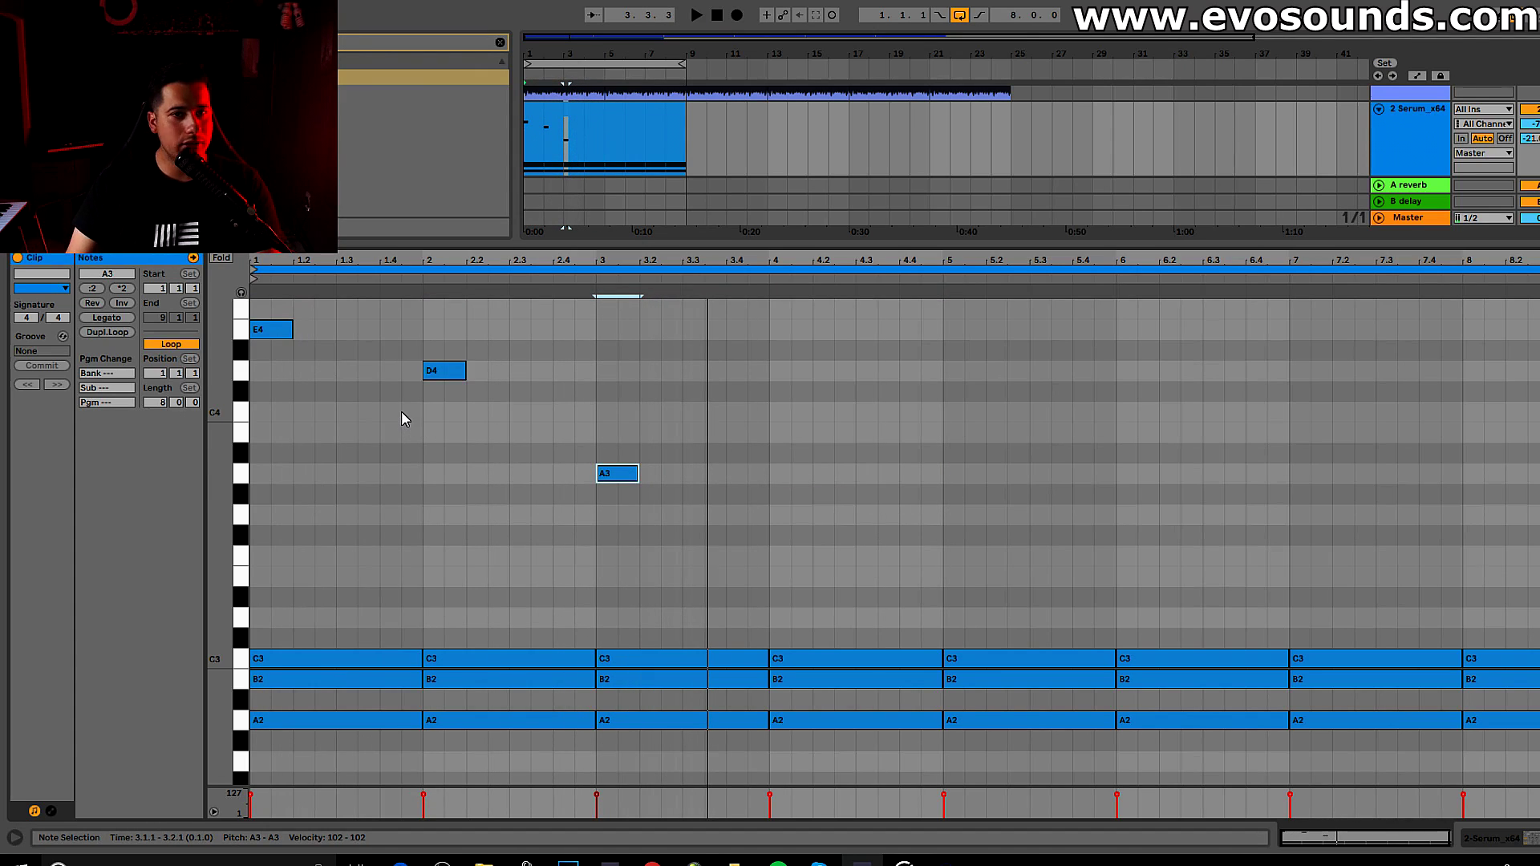
- Delete the melody notes and all the sustained chord notes from the Serum clip
{"action": "left_click_drag", "start_coordinate": [291, 511], "coordinate": [924, 308]}
{"action": "key", "text": "Delete"}
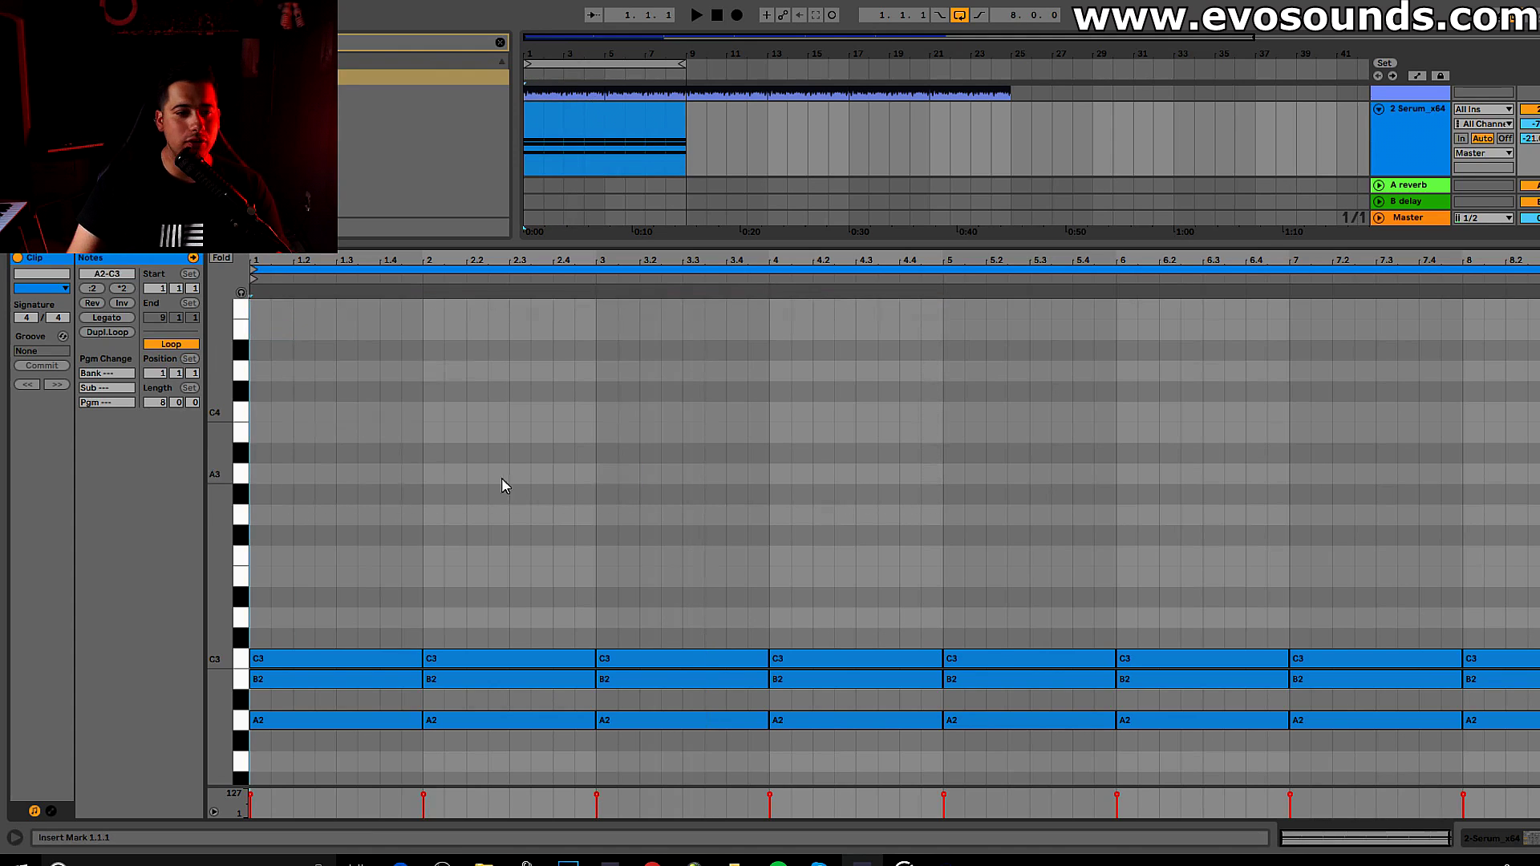
{"action": "scroll", "coordinate": [500, 498], "scroll_direction": "down", "scroll_amount": 2}
{"action": "key", "text": "ctrl+a"}
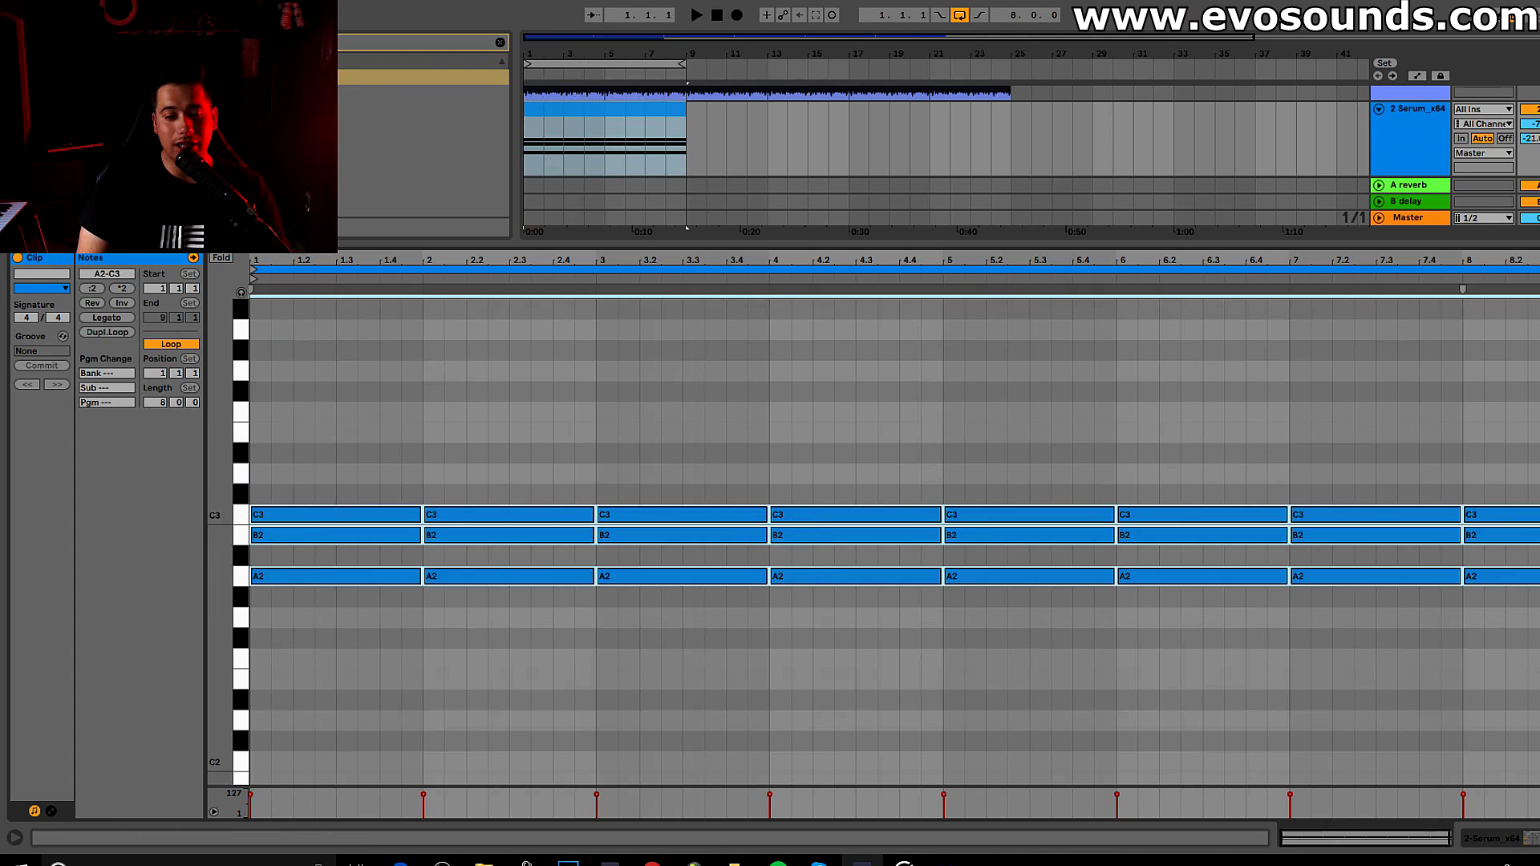
{"action": "key", "text": "Delete"}
- Draw a two-bar A1 at bar 1, copy it up to E3, and audition the pair
{"action": "scroll", "coordinate": [361, 605], "scroll_direction": "down", "scroll_amount": 4}
{"action": "double_click", "coordinate": [258, 579]}
{"action": "left_click_drag", "start_coordinate": [276, 576], "coordinate": [595, 578]}
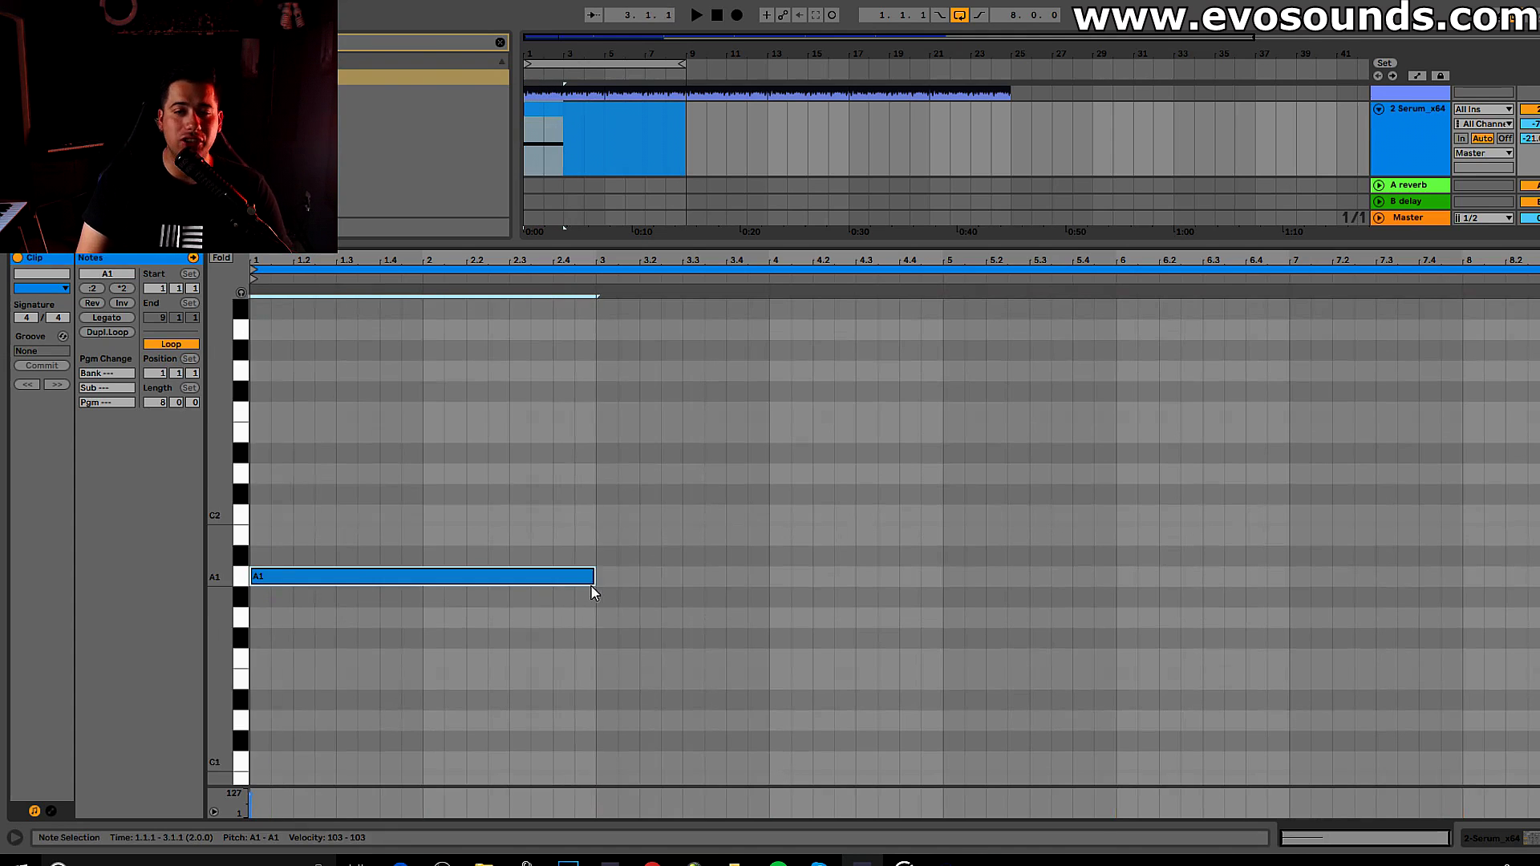
{"action": "scroll", "coordinate": [382, 662], "scroll_direction": "up", "scroll_amount": 3}
{"action": "left_click_drag", "start_coordinate": [344, 702], "coordinate": [387, 317]}
{"action": "key", "text": "space"}
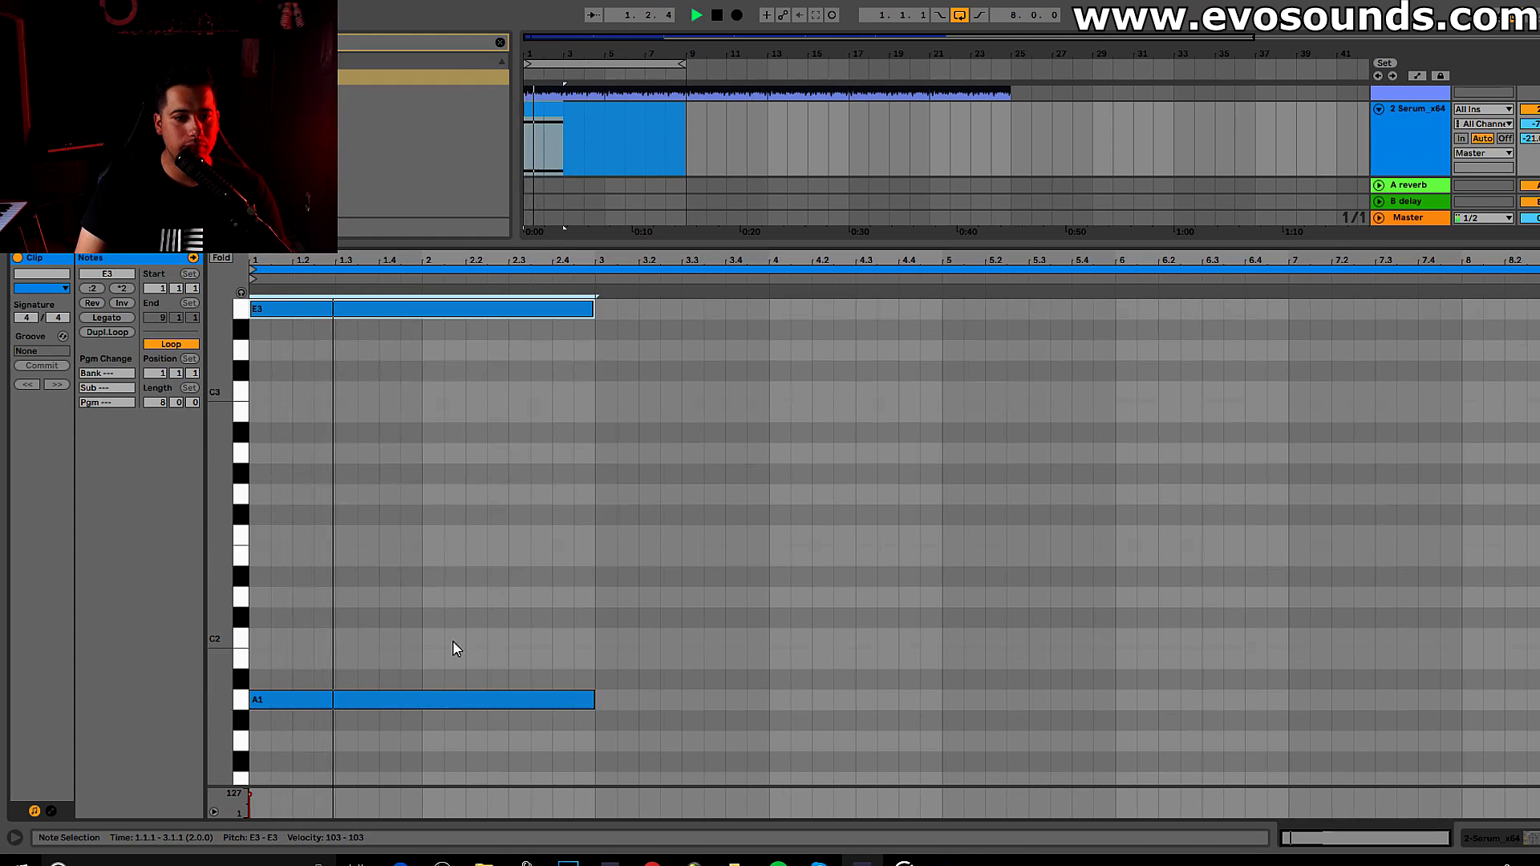
{"action": "left_click", "coordinate": [489, 441]}
{"action": "key", "text": "space"}
- Duplicate the two notes into bar 3, lowering the bass to F1 and the top note to A2
{"action": "left_click", "coordinate": [561, 699]}
{"action": "key", "text": "ctrl+d"}
{"action": "left_click_drag", "start_coordinate": [629, 700], "coordinate": [632, 784]}
{"action": "left_click", "coordinate": [586, 313]}
{"action": "key", "text": "ctrl+d"}
{"action": "key", "text": "space"}
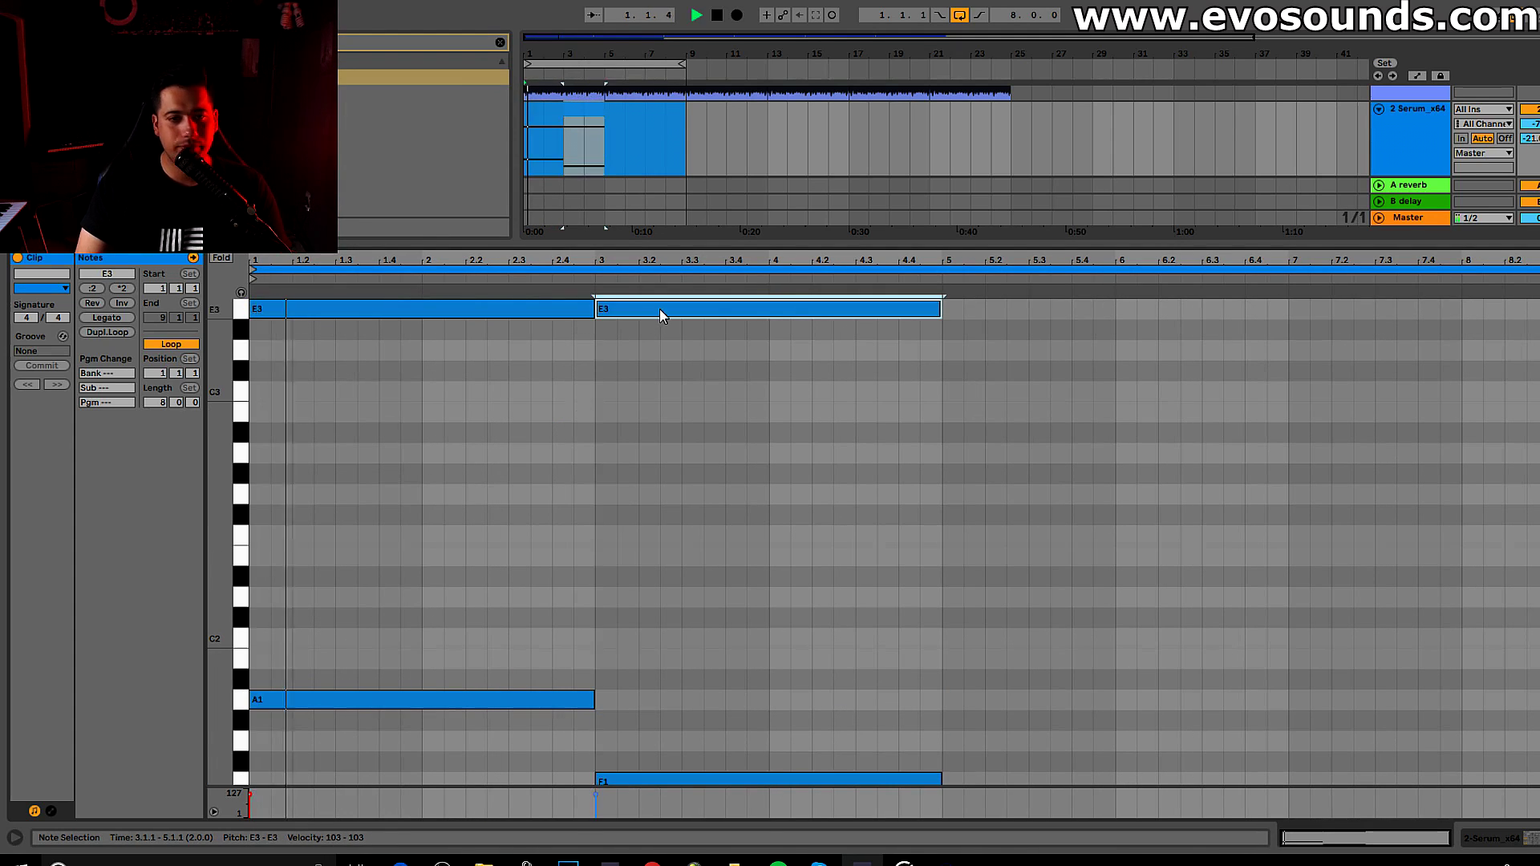
{"action": "scroll", "coordinate": [666, 321], "scroll_direction": "up", "scroll_amount": 3}
{"action": "left_click_drag", "start_coordinate": [678, 399], "coordinate": [687, 540]}
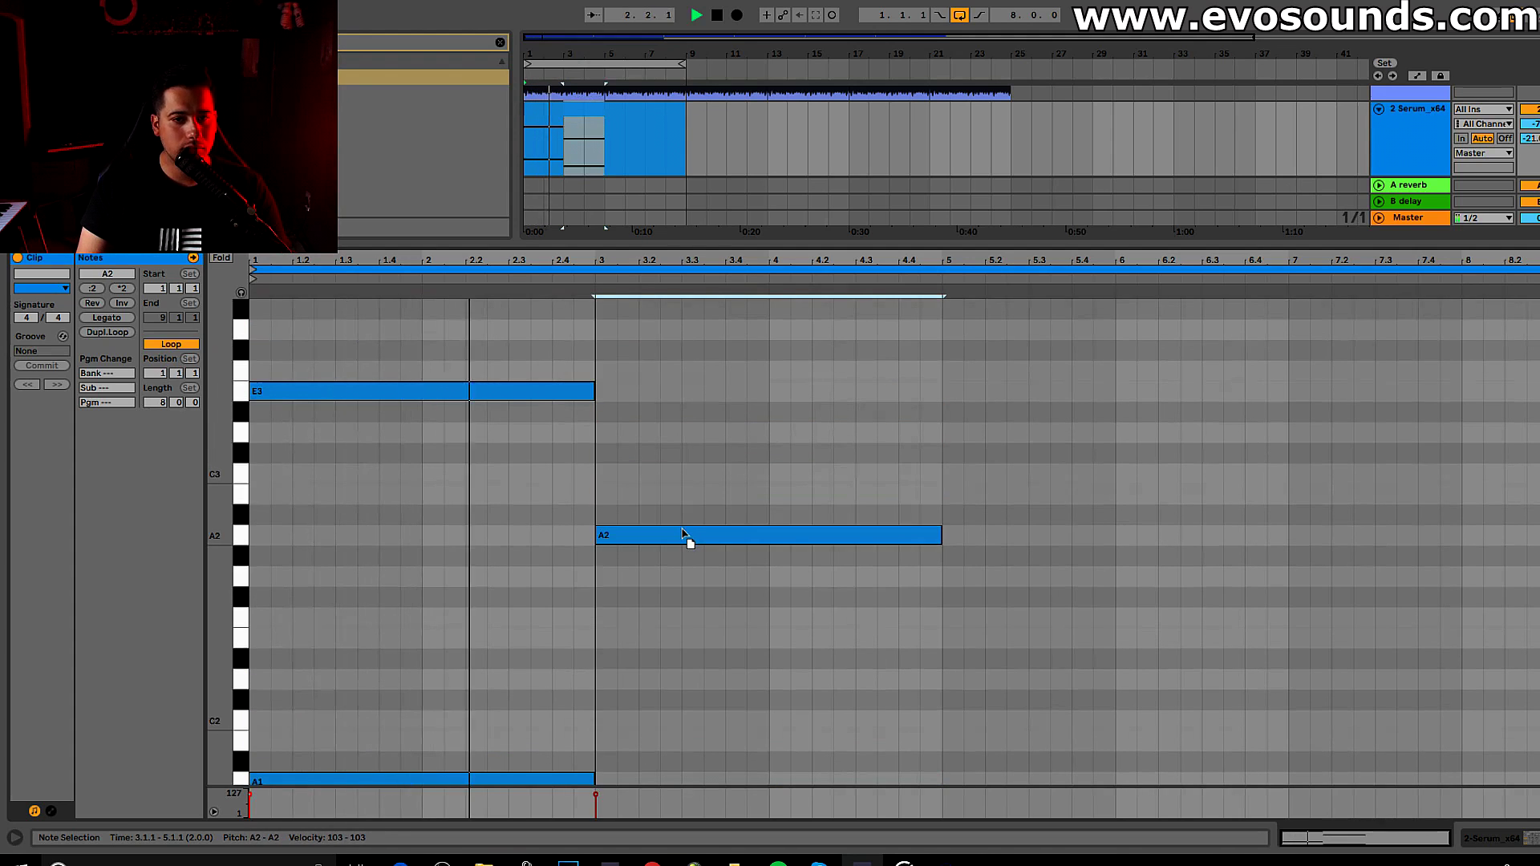
{"action": "scroll", "coordinate": [690, 481], "scroll_direction": "down", "scroll_amount": 3}
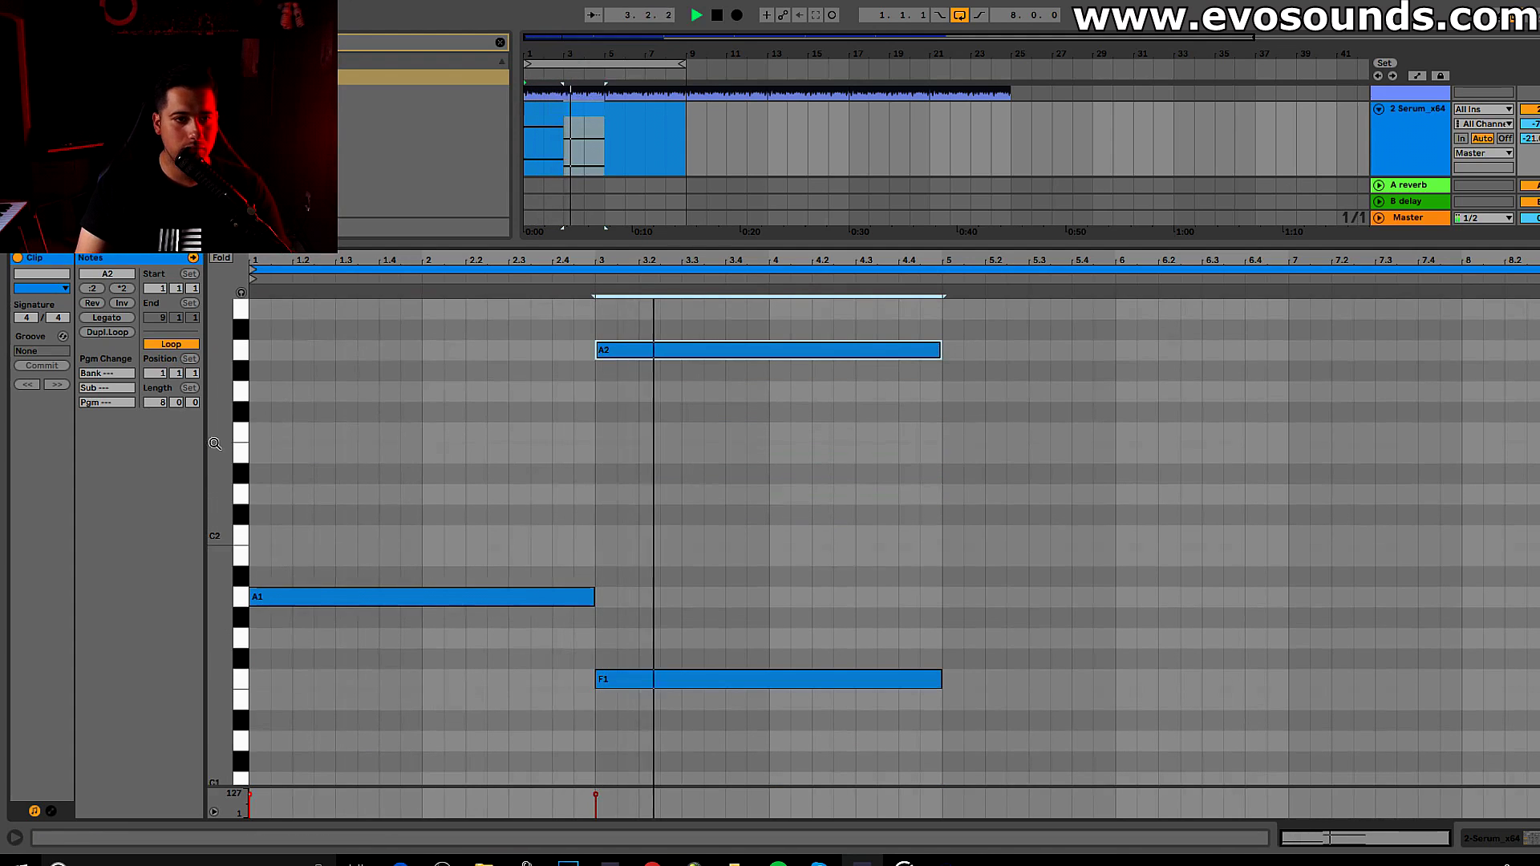
- Duplicate the F1 and A2 pair to bar 5 as G1 and B2, and to bar 7 as A1 and C3
{"action": "scroll", "coordinate": [671, 591], "scroll_direction": "down", "scroll_amount": 3}
{"action": "scroll", "coordinate": [714, 642], "scroll_direction": "up", "scroll_amount": 3}
{"action": "left_click", "coordinate": [757, 723], "text": "shift"}
{"action": "key", "text": "ctrl+d"}
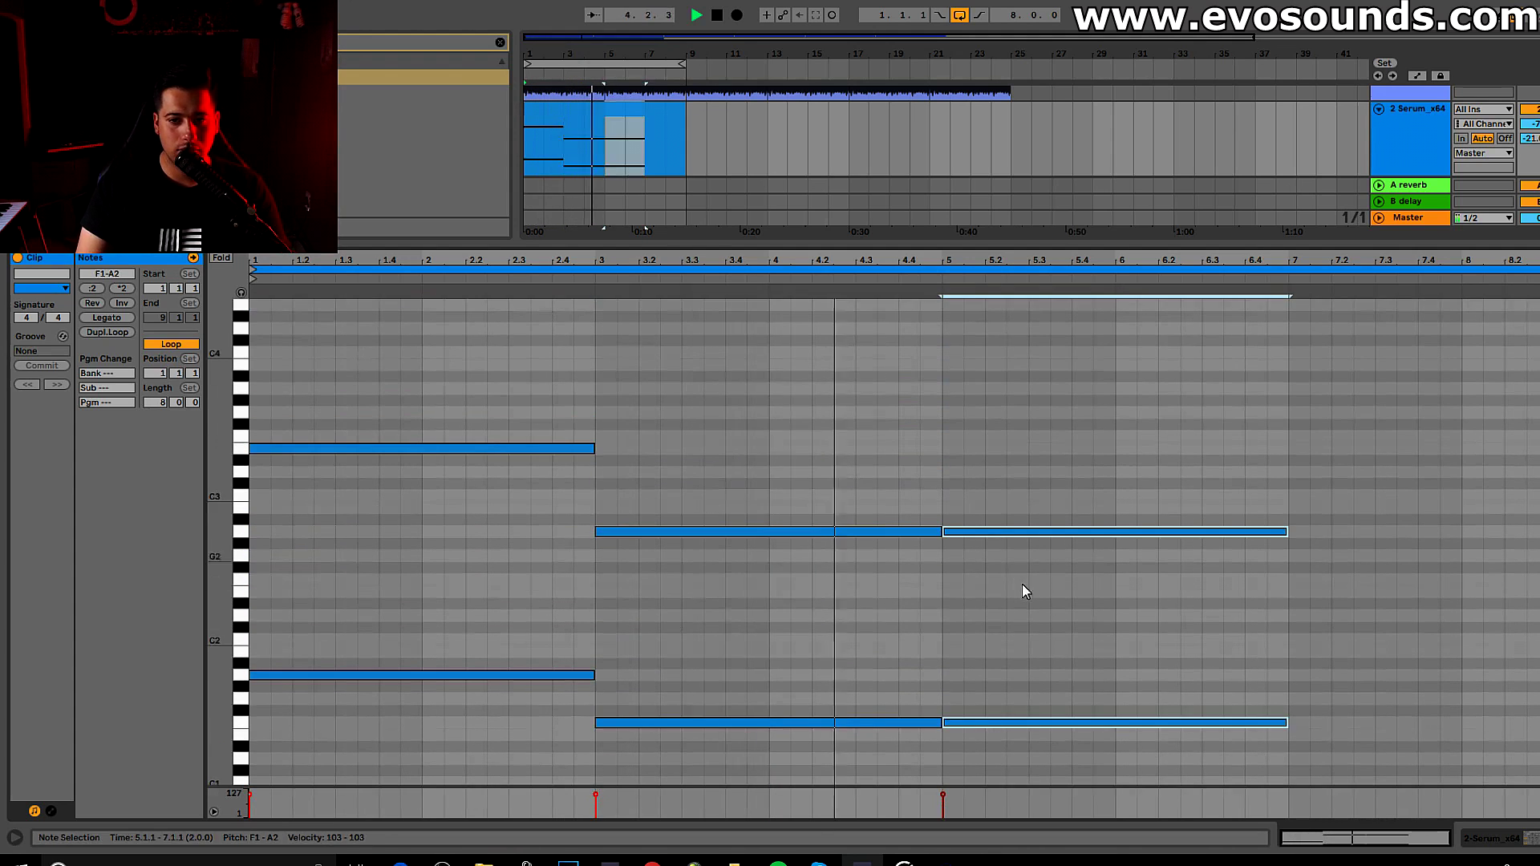
{"action": "left_click_drag", "start_coordinate": [994, 723], "coordinate": [995, 701]}
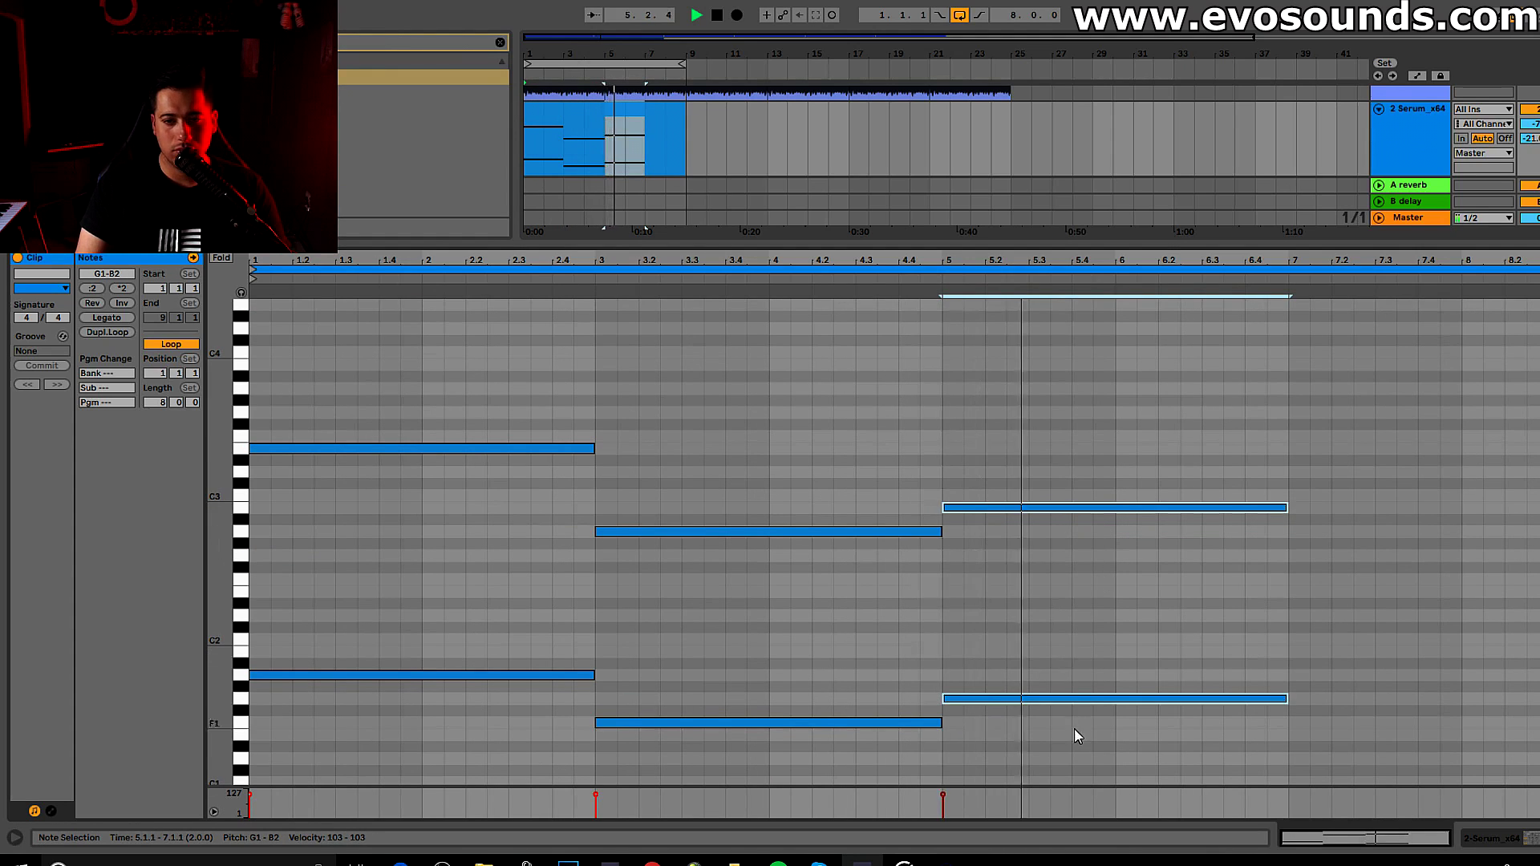
{"action": "key", "text": "ctrl+d"}
{"action": "left_click_drag", "start_coordinate": [1338, 705], "coordinate": [1347, 687]}
{"action": "mouse_move", "coordinate": [1311, 484]}
{"action": "left_mouse_down"}
{"action": "mouse_move", "coordinate": [1300, 457]}
{"action": "mouse_move", "coordinate": [1338, 485]}
{"action": "mouse_move", "coordinate": [1338, 454]}
{"action": "mouse_move", "coordinate": [1337, 496]}
{"action": "left_mouse_up"}
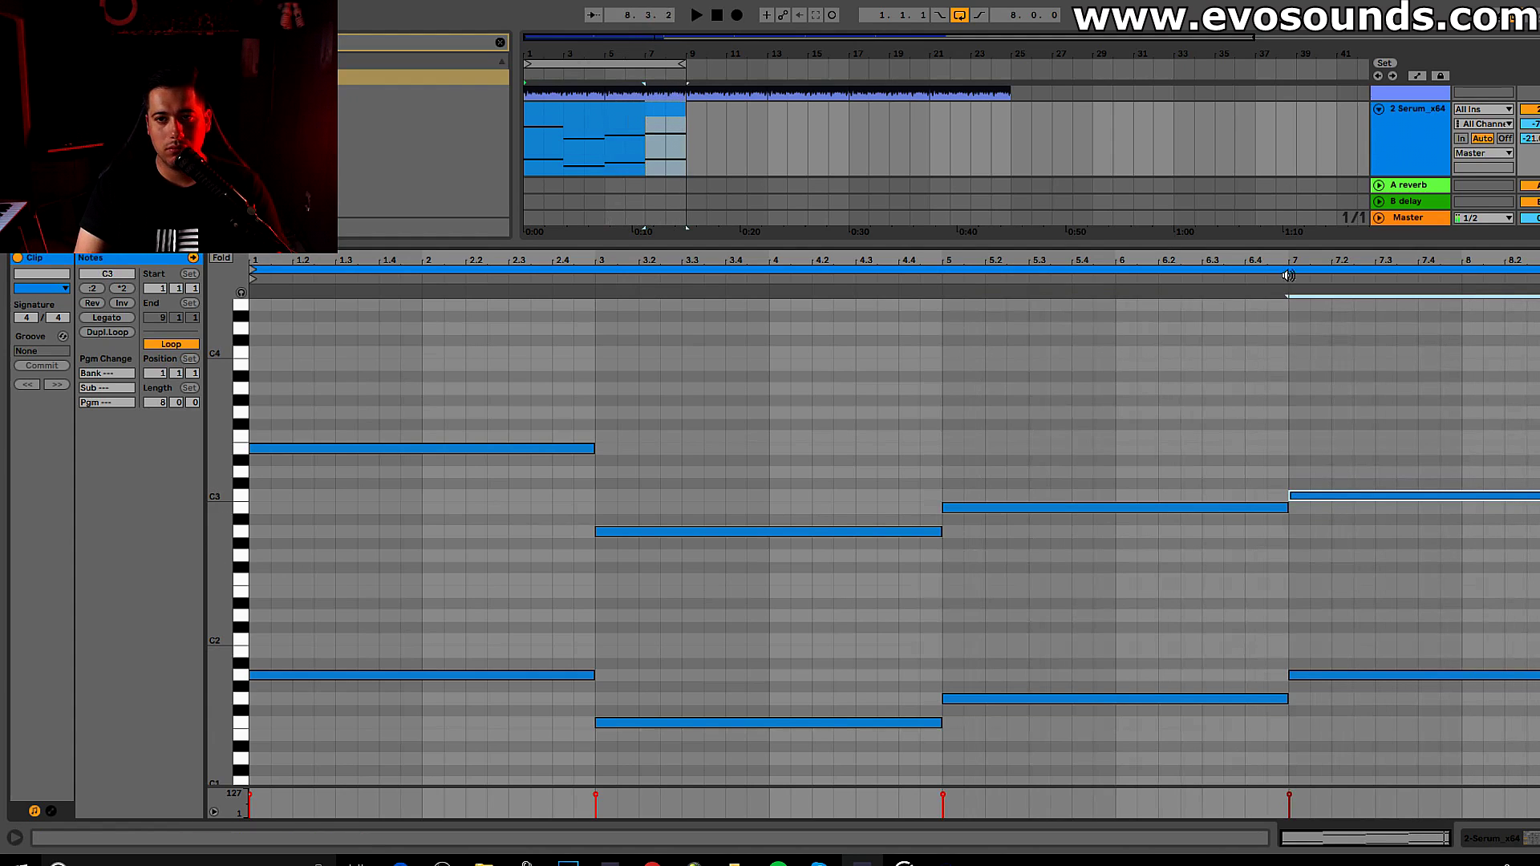
- Add a two-bar C2 to the chords at bars 1, 3 and 5 during playback
{"action": "scroll", "coordinate": [628, 526], "scroll_direction": "up", "scroll_amount": 5}
{"action": "left_click_drag", "start_coordinate": [303, 723], "coordinate": [316, 663]}
{"action": "key", "text": "space"}
{"action": "scroll", "coordinate": [461, 592], "scroll_direction": "down", "scroll_amount": 3}
{"action": "left_click_drag", "start_coordinate": [634, 659], "coordinate": [654, 516]}
{"action": "key", "text": "ctrl+d"}
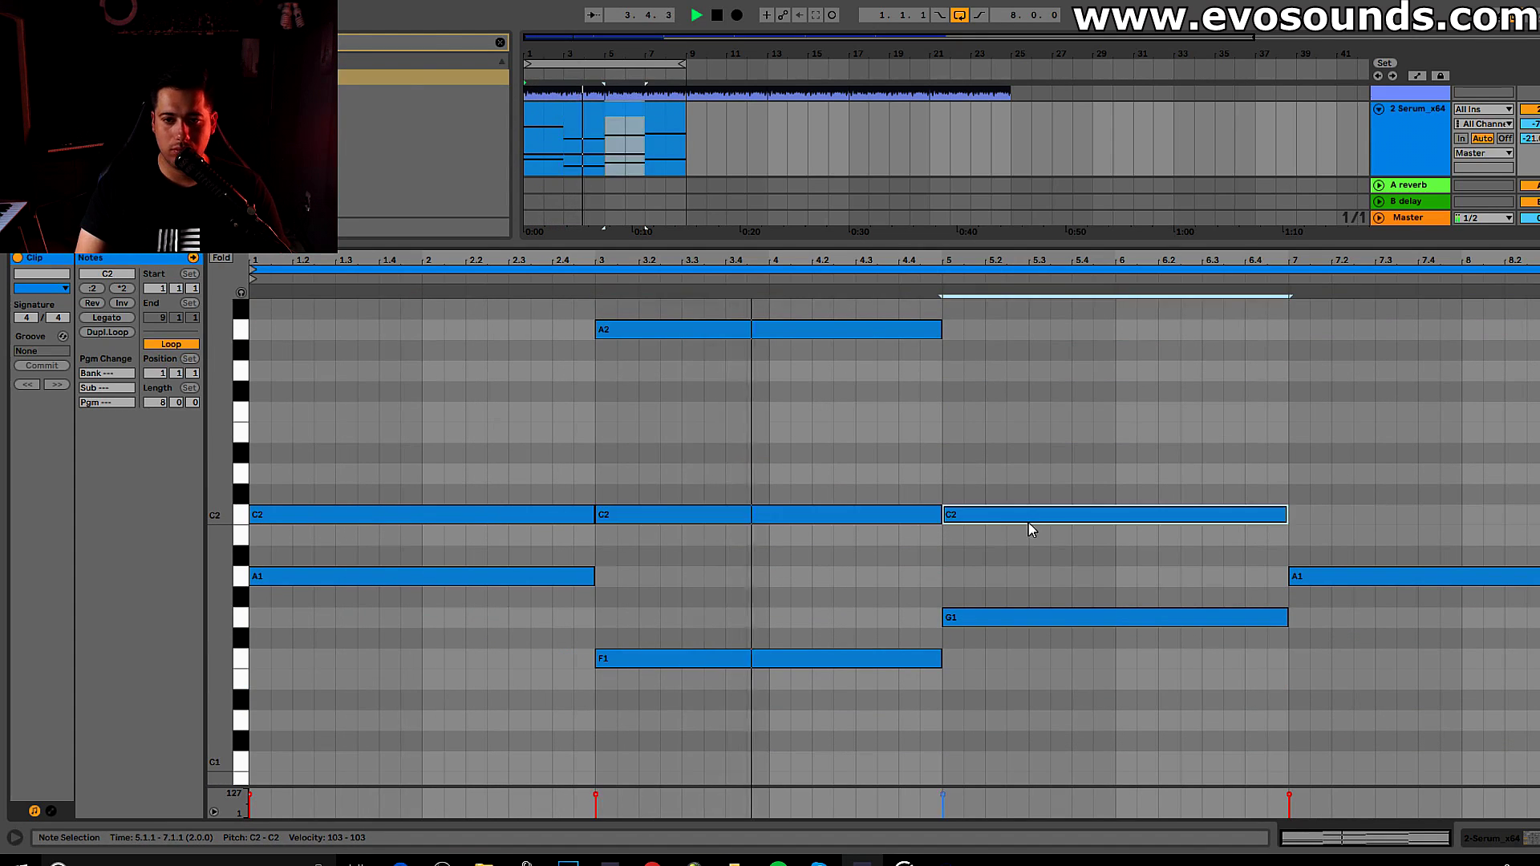
- Replace bar 5's C2 with an F2 between the G1 and B2, and audition the progression
{"action": "left_click_drag", "start_coordinate": [1025, 530], "coordinate": [1032, 310]}
{"action": "scroll", "coordinate": [1071, 488], "scroll_direction": "up", "scroll_amount": 5}
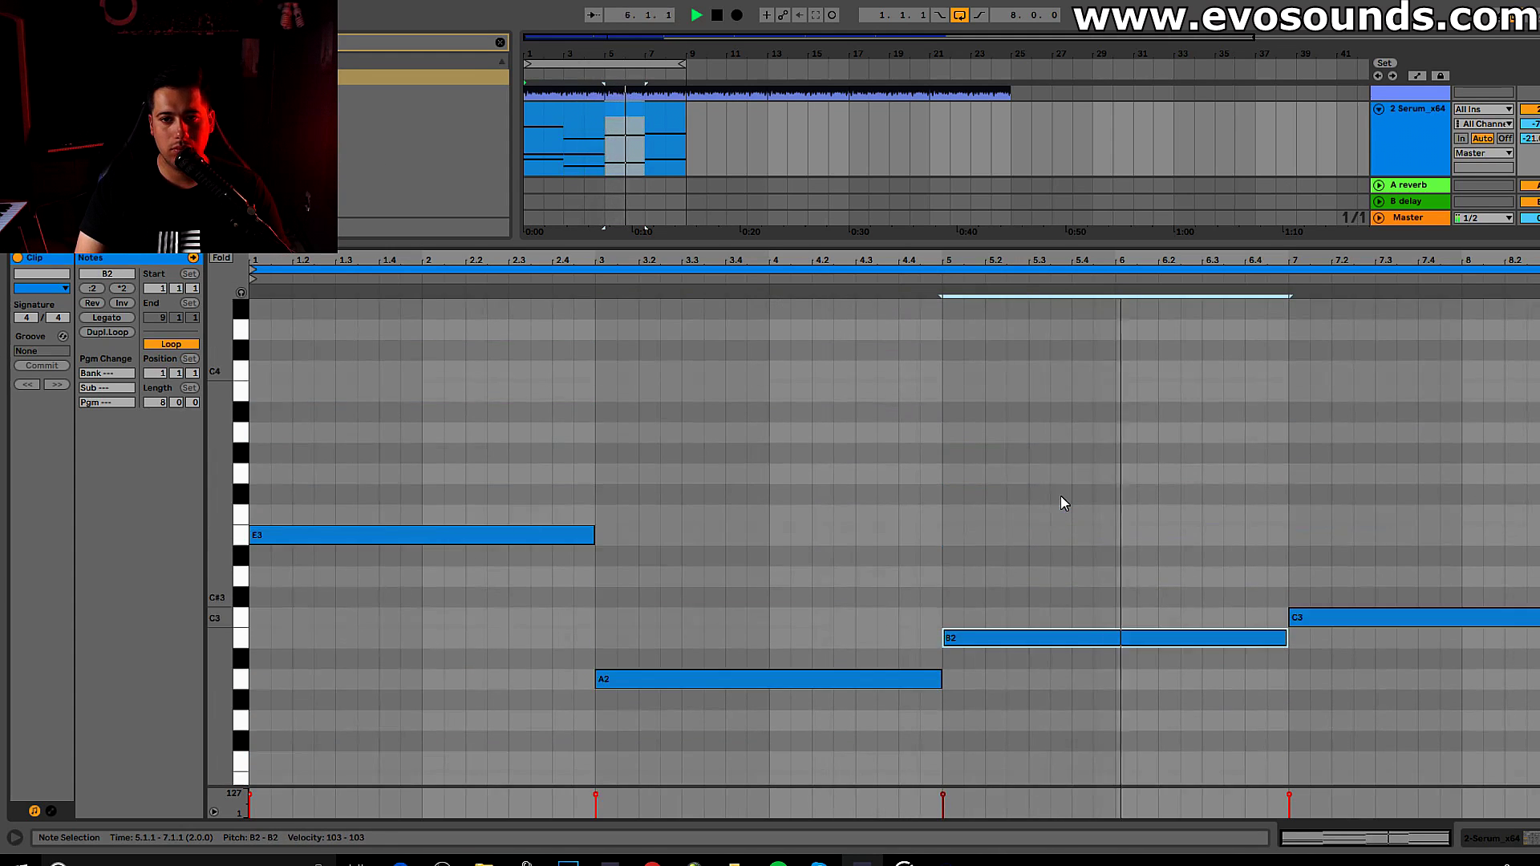
{"action": "scroll", "coordinate": [1110, 522], "scroll_direction": "down", "scroll_amount": 1}
{"action": "scroll", "coordinate": [1131, 547], "scroll_direction": "down", "scroll_amount": 1}
{"action": "scroll", "coordinate": [1134, 552], "scroll_direction": "up", "scroll_amount": 6}
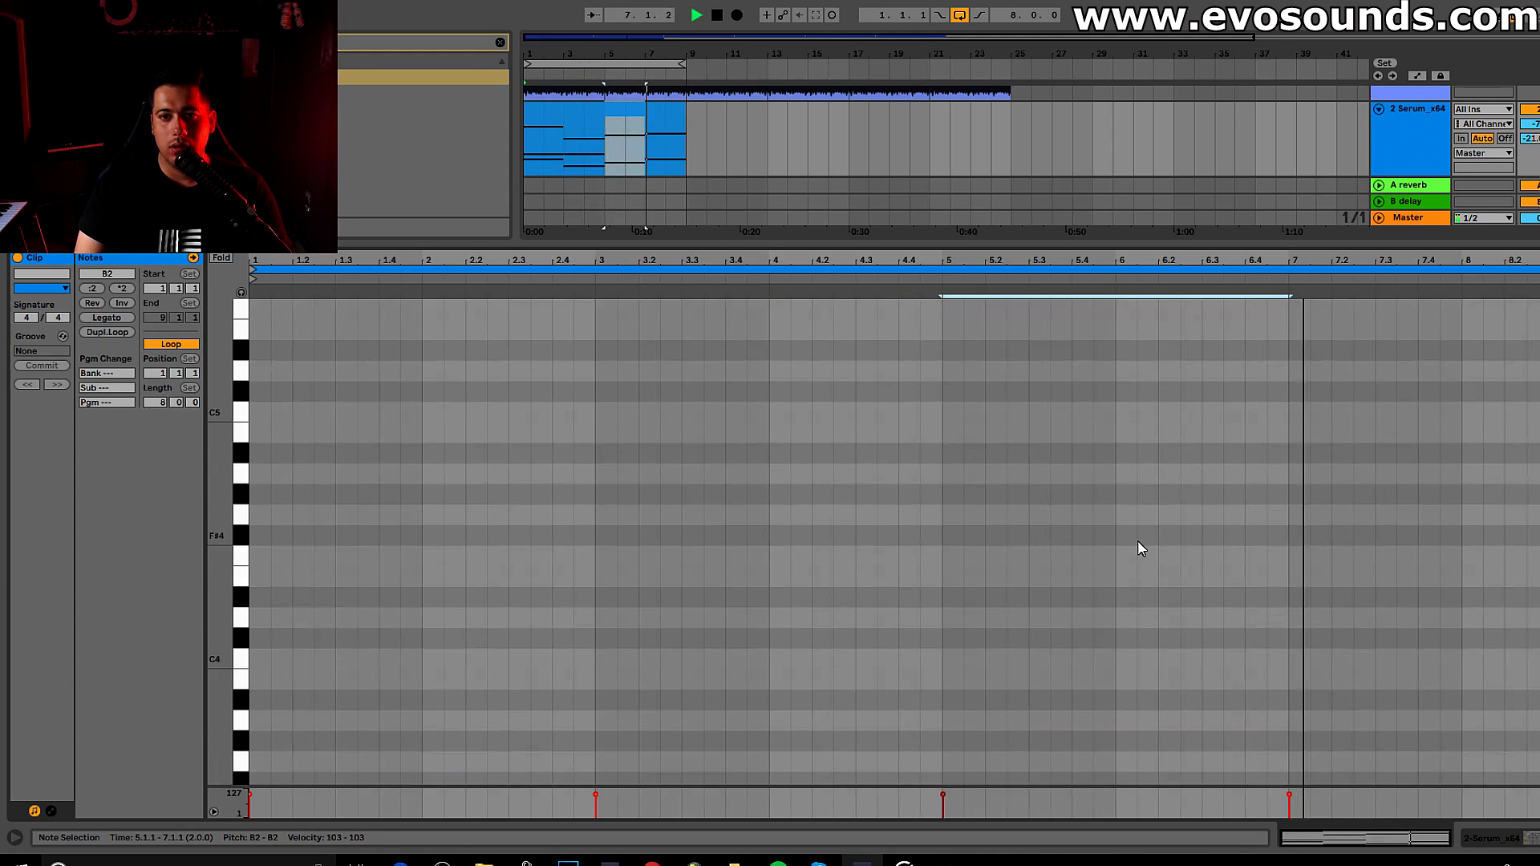
{"action": "scroll", "coordinate": [1139, 545], "scroll_direction": "down", "scroll_amount": 7}
{"action": "scroll", "coordinate": [1124, 539], "scroll_direction": "down", "scroll_amount": 3}
{"action": "scroll", "coordinate": [1123, 513], "scroll_direction": "up", "scroll_amount": 2}
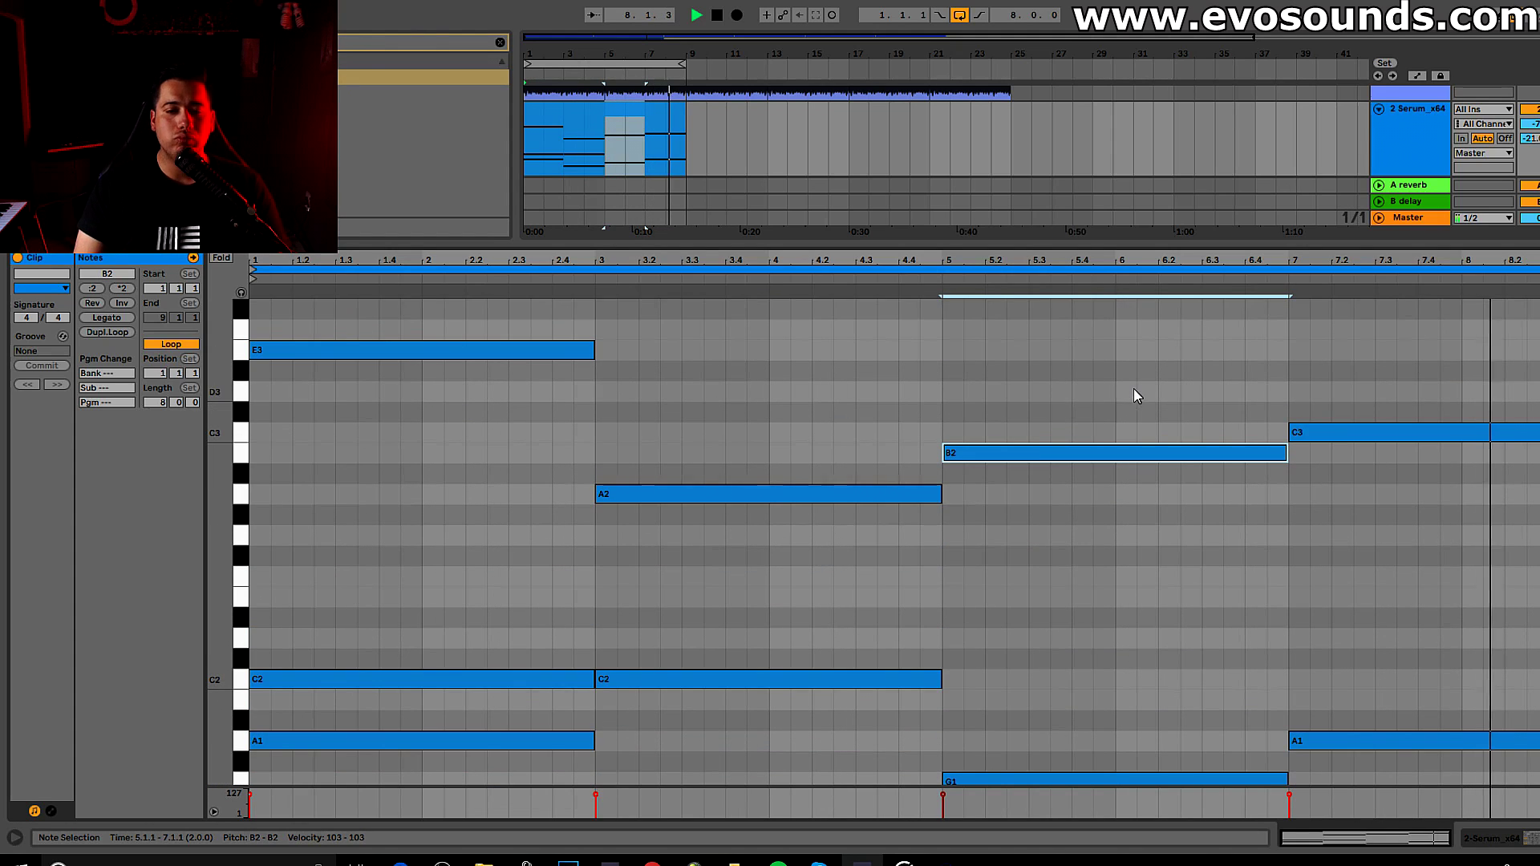
{"action": "left_click_drag", "start_coordinate": [1018, 450], "coordinate": [1022, 569]}
{"action": "key", "text": "space"}
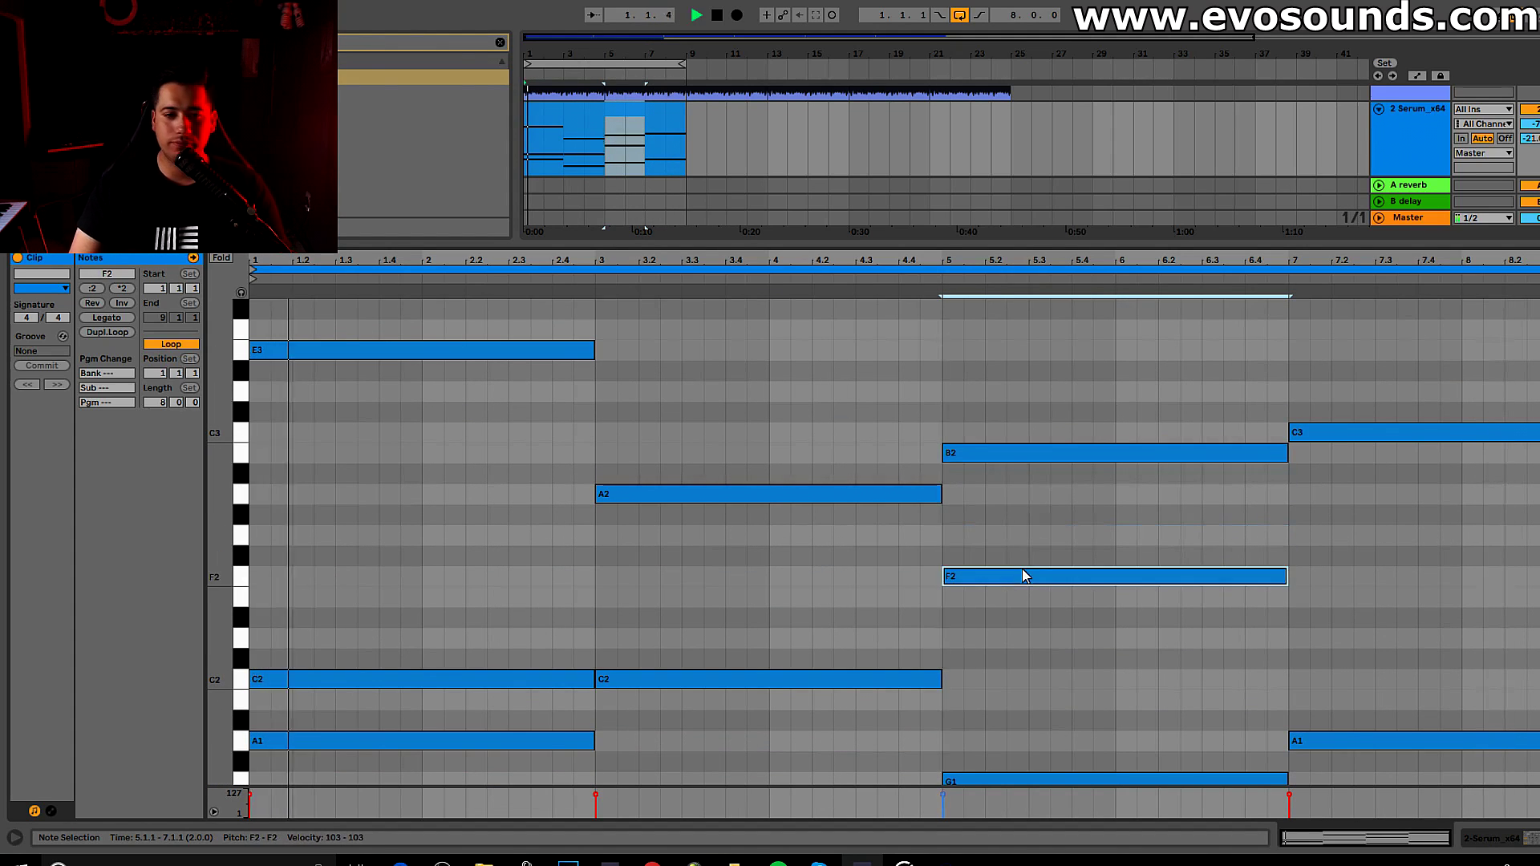
{"action": "scroll", "coordinate": [574, 562], "scroll_direction": "down", "scroll_amount": 4}
{"action": "scroll", "coordinate": [592, 562], "scroll_direction": "up", "scroll_amount": 3}
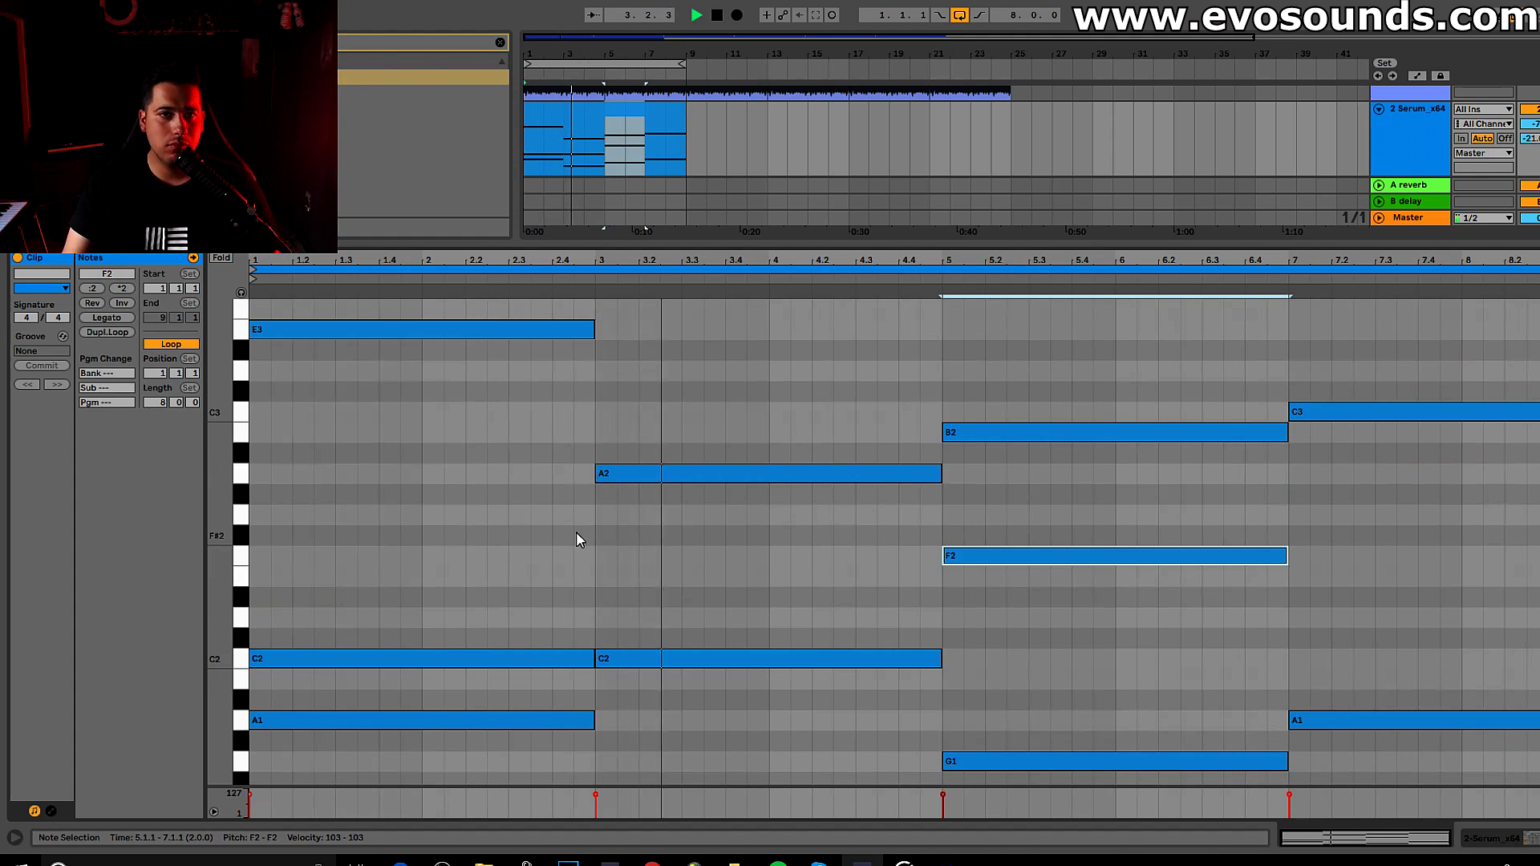
- Delete the chords from bar 3 onward and repeat the opening two-bar chord three times
{"action": "scroll", "coordinate": [604, 496], "scroll_direction": "up", "scroll_amount": 4}
{"action": "left_click_drag", "start_coordinate": [218, 510], "coordinate": [161, 510]}
{"action": "left_click_drag", "start_coordinate": [706, 711], "coordinate": [1539, 345]}
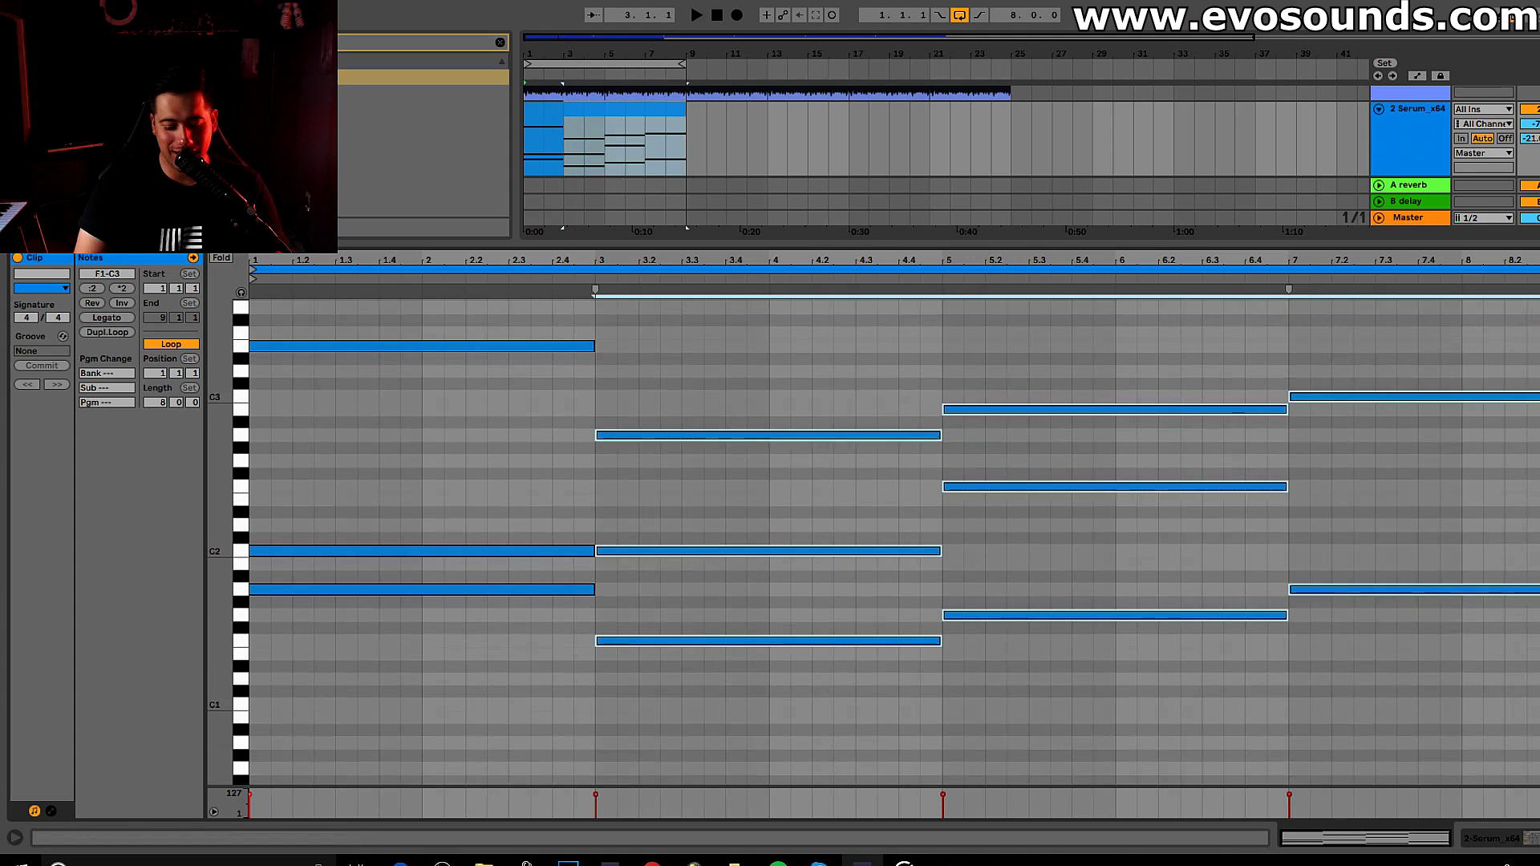
{"action": "key", "text": "Delete"}
{"action": "key", "text": "ctrl+a"}
{"action": "key", "text": "ctrl+d"}
{"action": "key", "text": "ctrl+d"}
{"action": "key", "text": "ctrl+d"}
- Clear every note from the Serum clip
{"action": "left_click", "coordinate": [1408, 123]}
{"action": "double_click", "coordinate": [624, 177]}
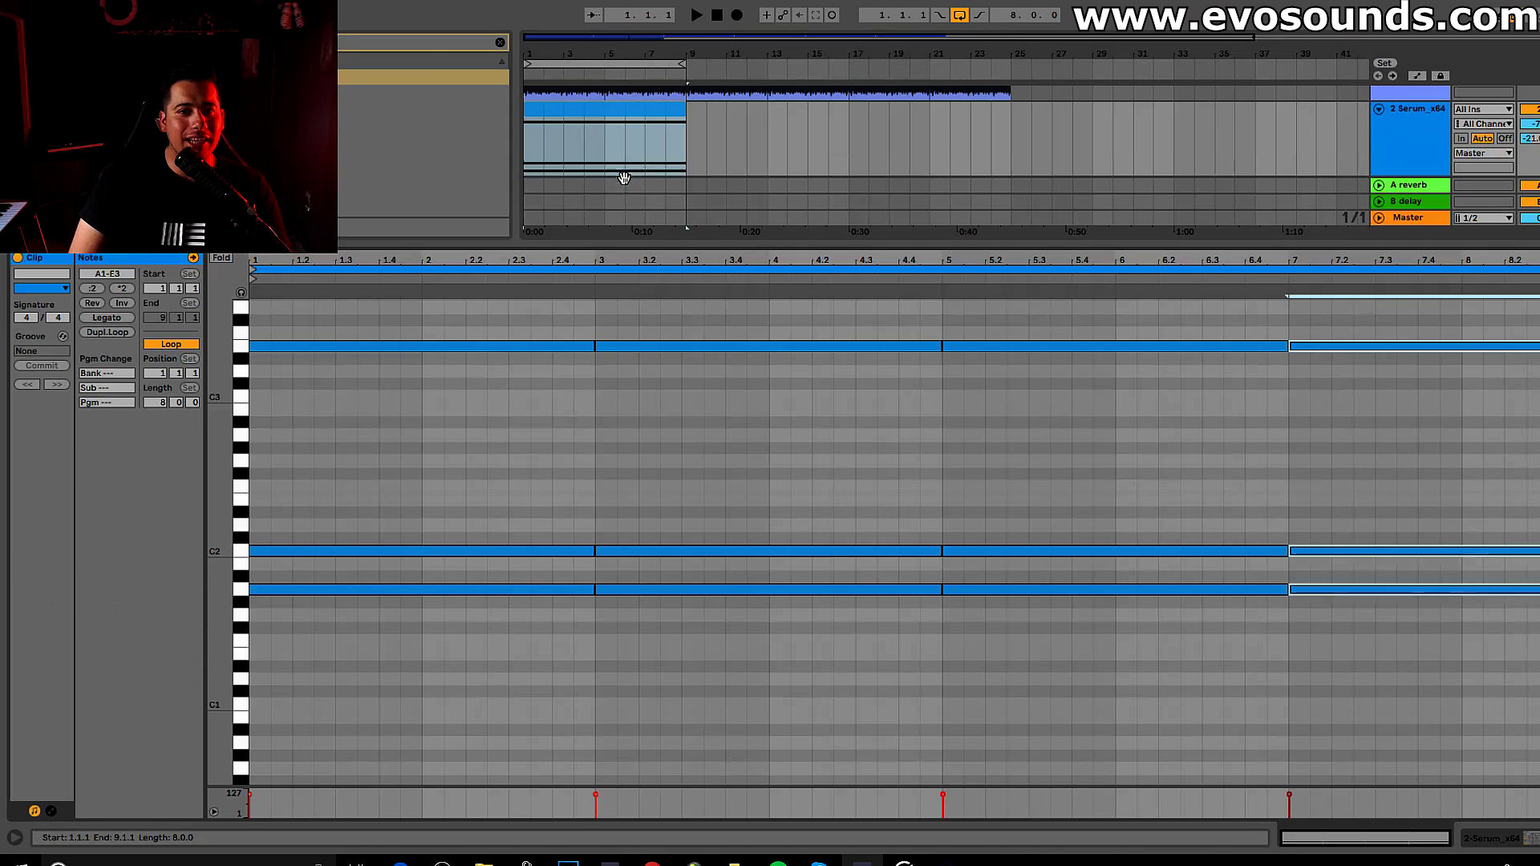
{"action": "key", "text": "ctrl+a"}
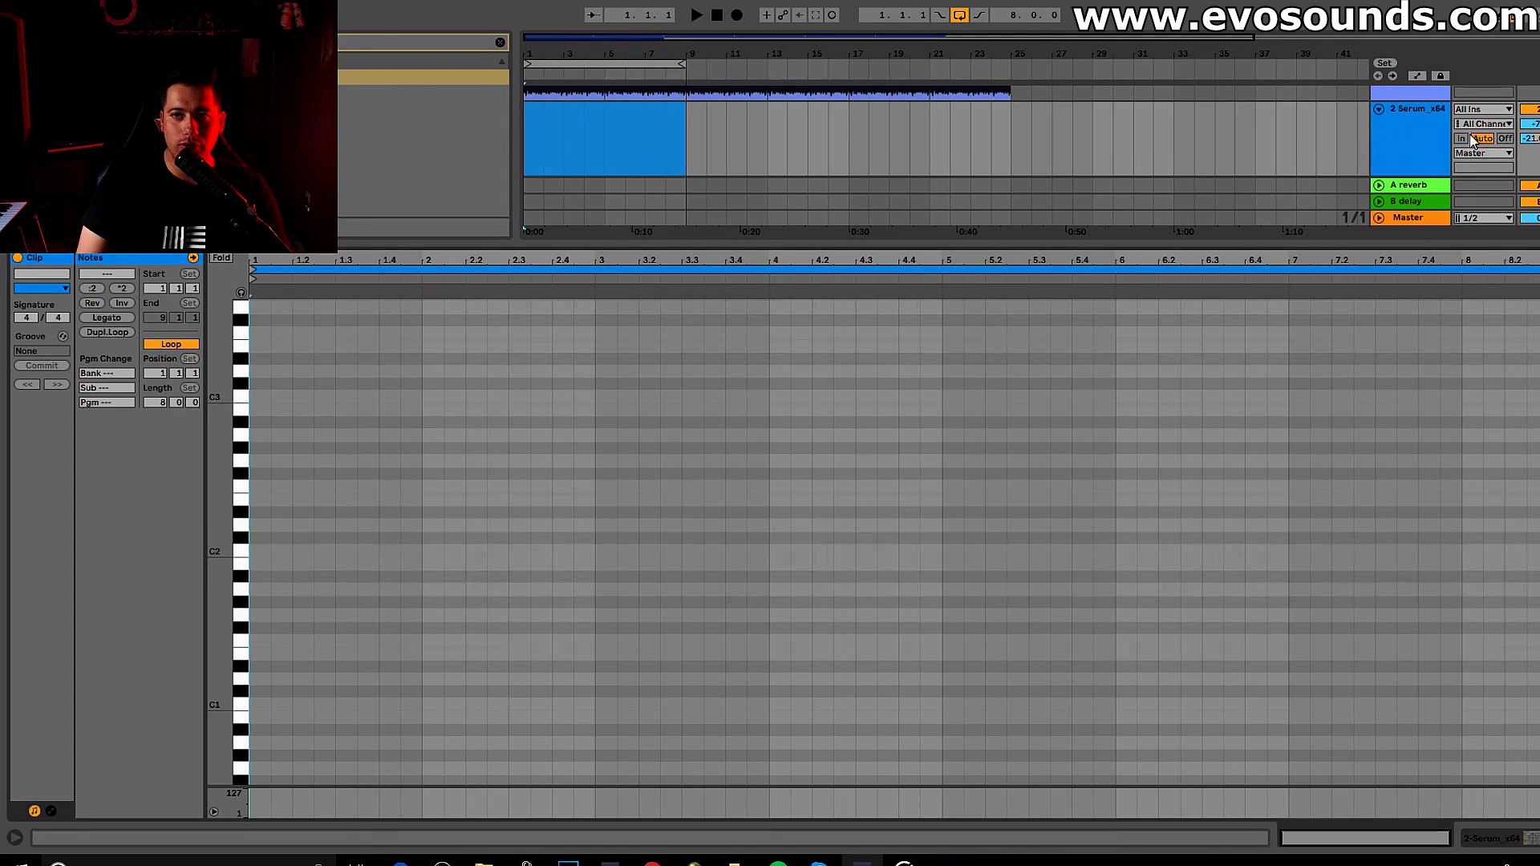
- Set the Arpeggiator style on the Serum track to Up
{"action": "left_click", "coordinate": [1394, 120]}
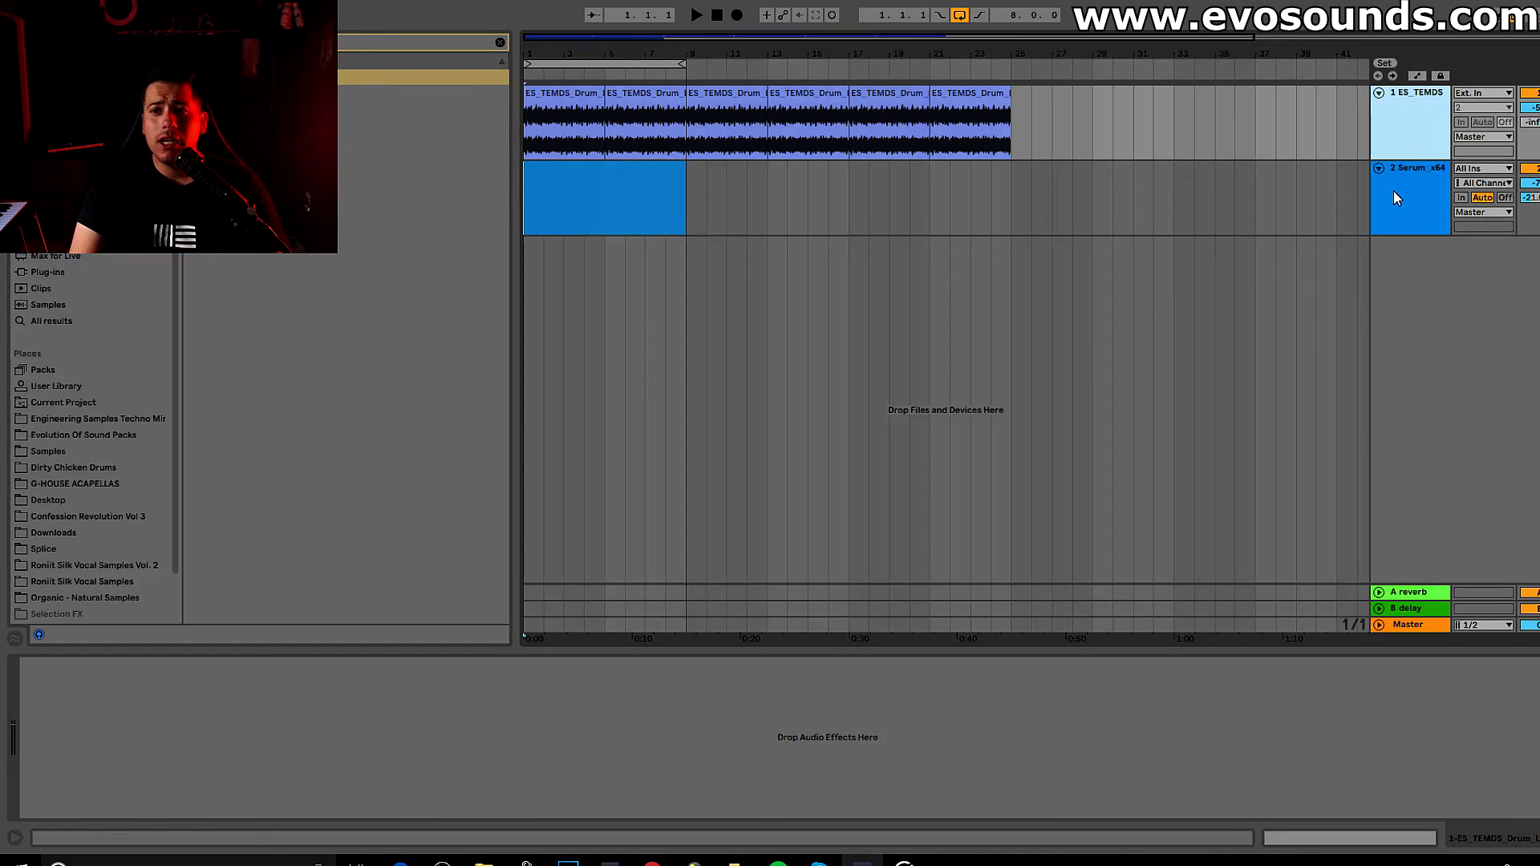
{"action": "left_click", "coordinate": [1393, 197]}
{"action": "left_click", "coordinate": [74, 691]}
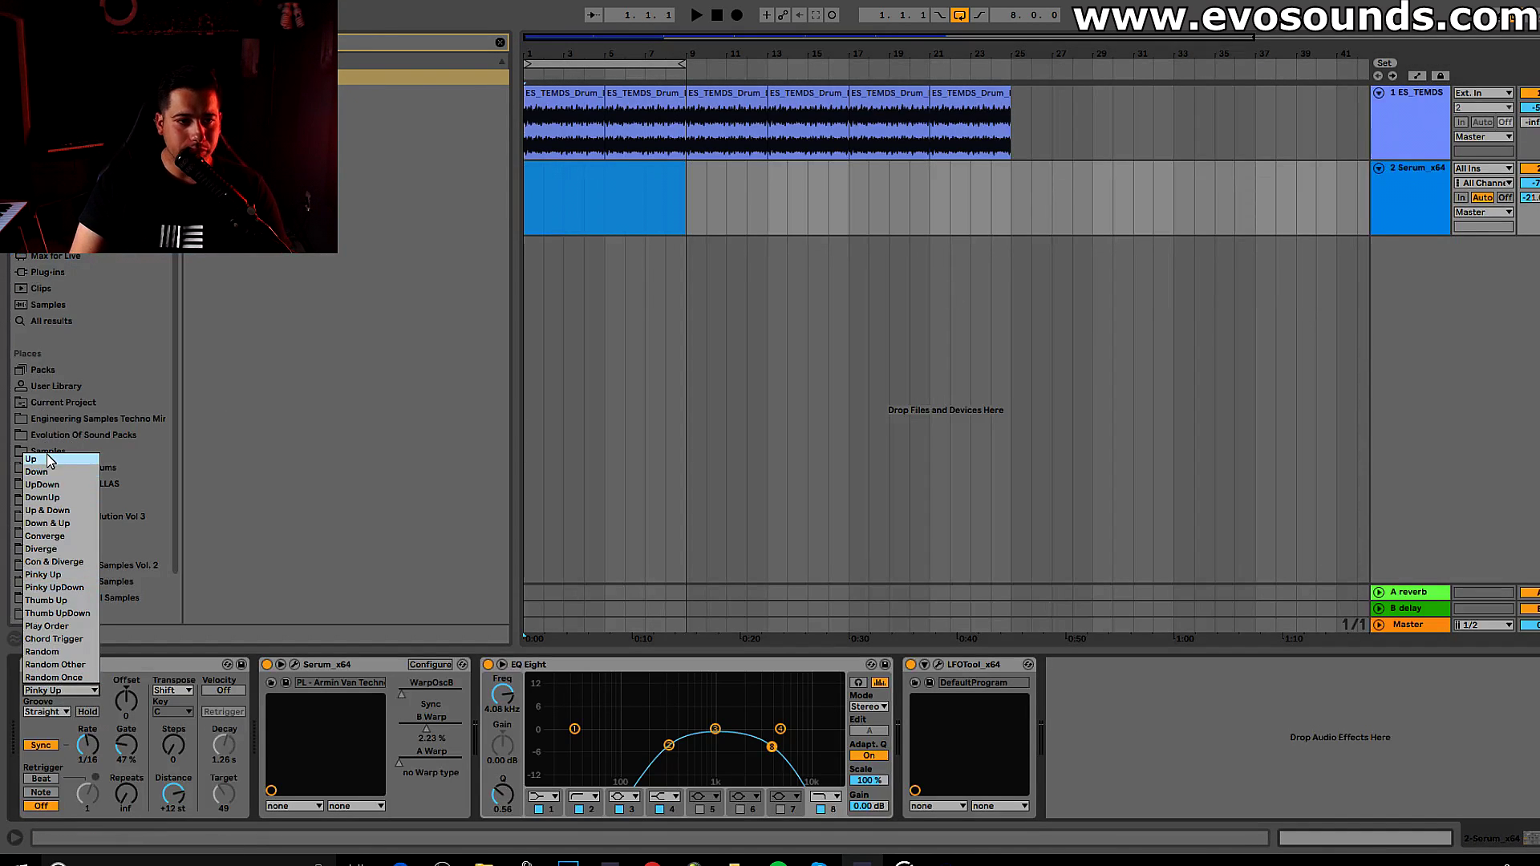
{"action": "left_click", "coordinate": [59, 462]}
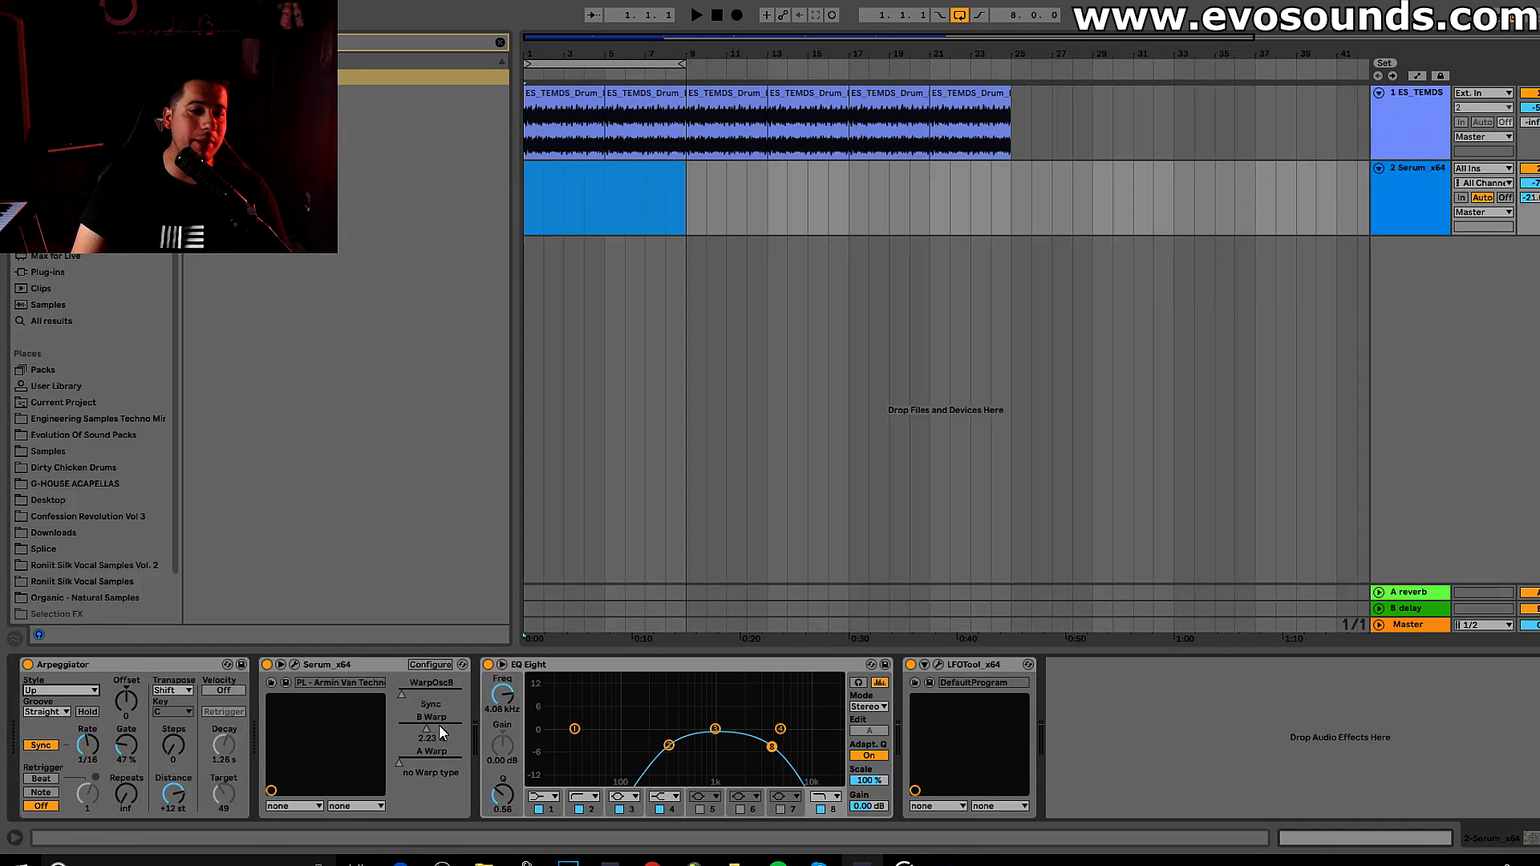
- Load the Serum preset LD - Techno Industrial SUPERSAW from the Evolution Of Sound Paradox bank
{"action": "left_click", "coordinate": [295, 664]}
{"action": "left_click", "coordinate": [1120, 32]}
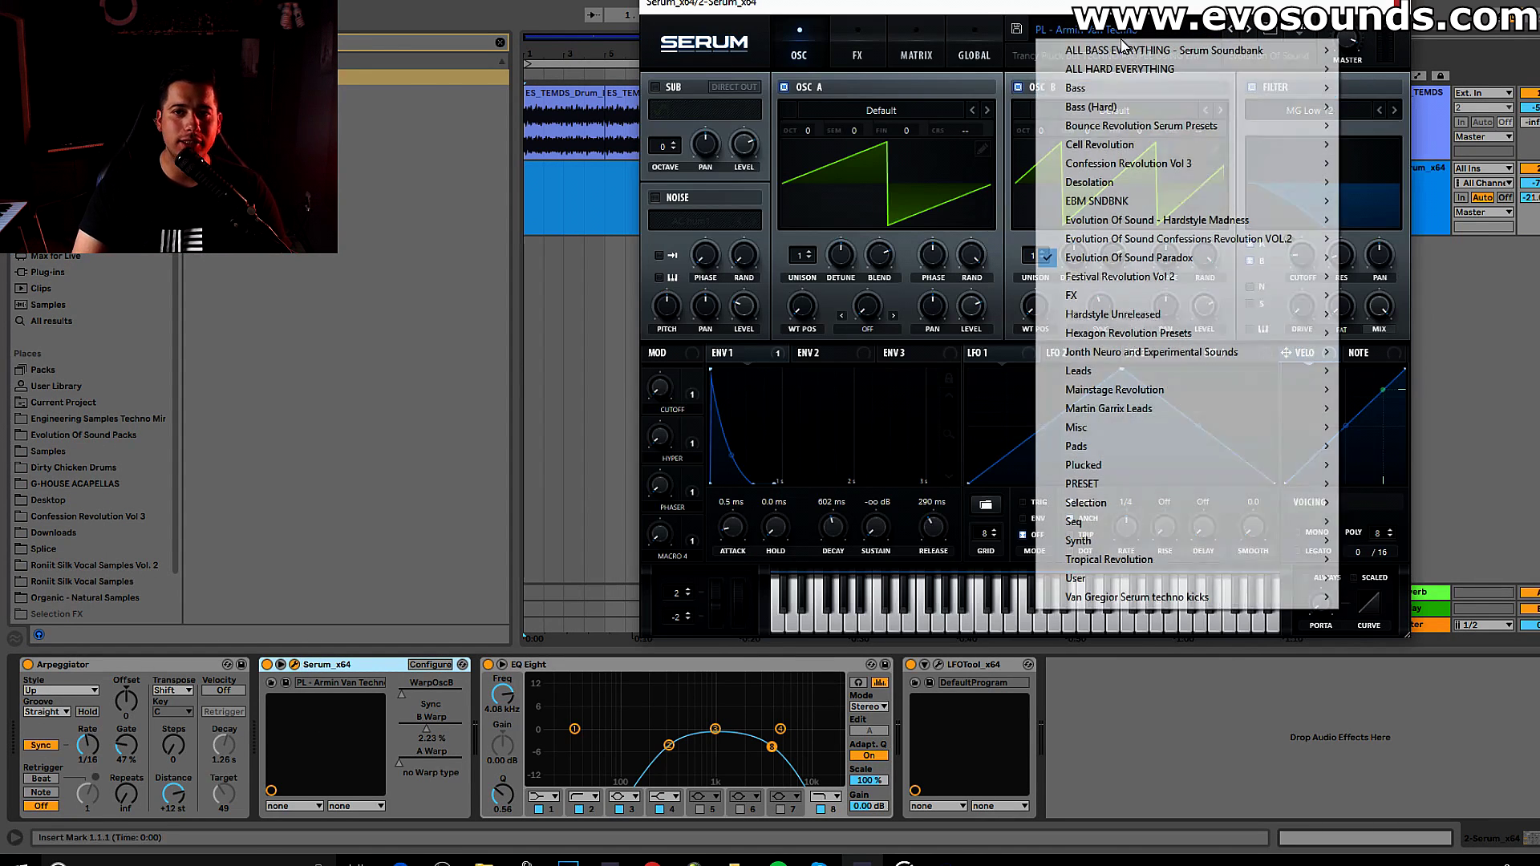
{"action": "mouse_move", "coordinate": [1125, 257]}
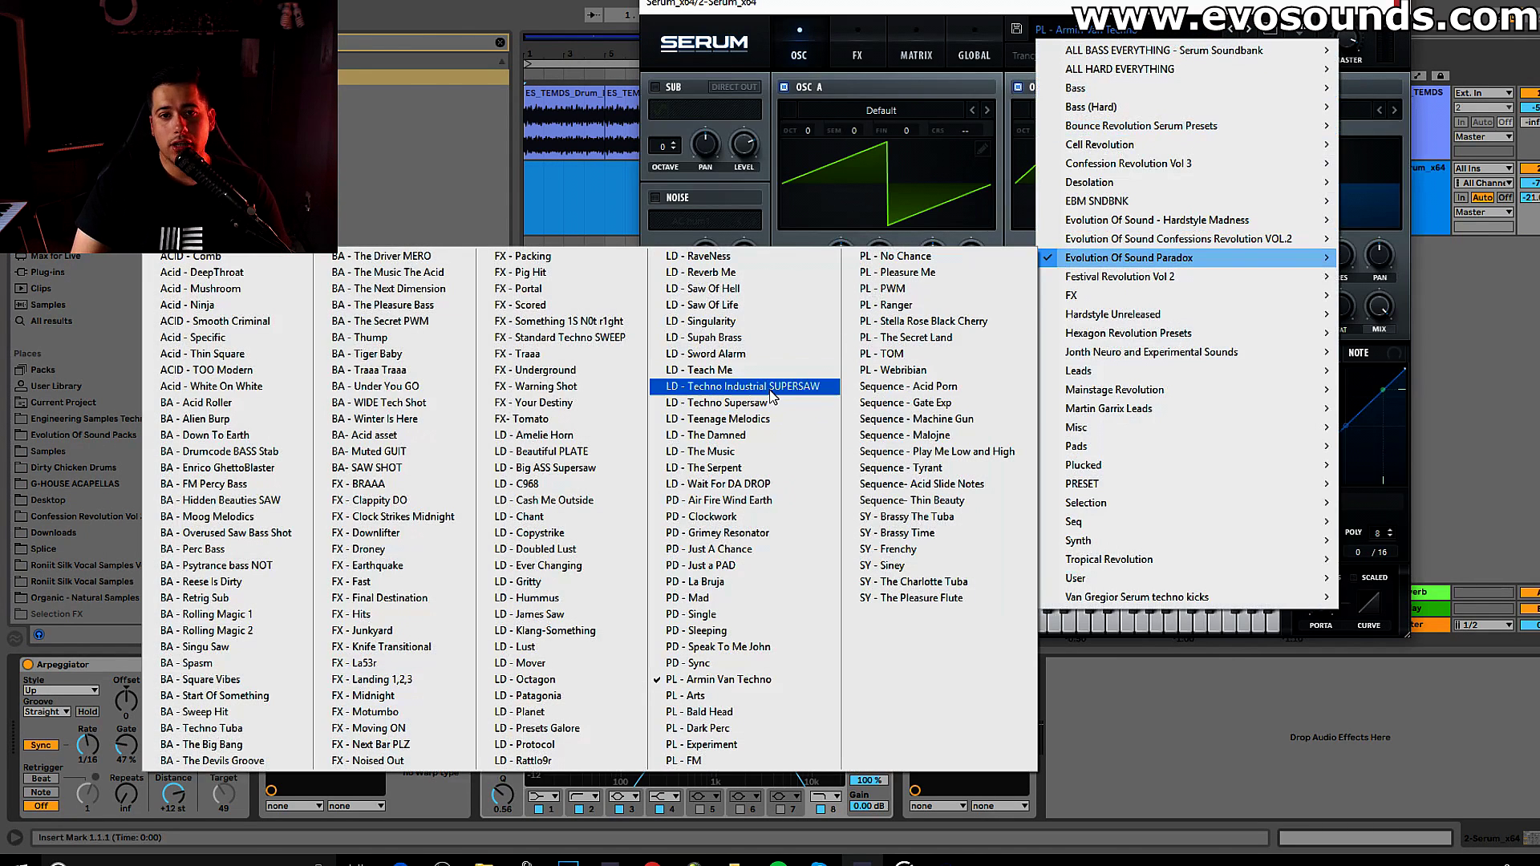
{"action": "left_click", "coordinate": [772, 388]}
- Draw a one-beat chord of A1, C2 and E2 at the start of the Serum clip
{"action": "left_click", "coordinate": [627, 195]}
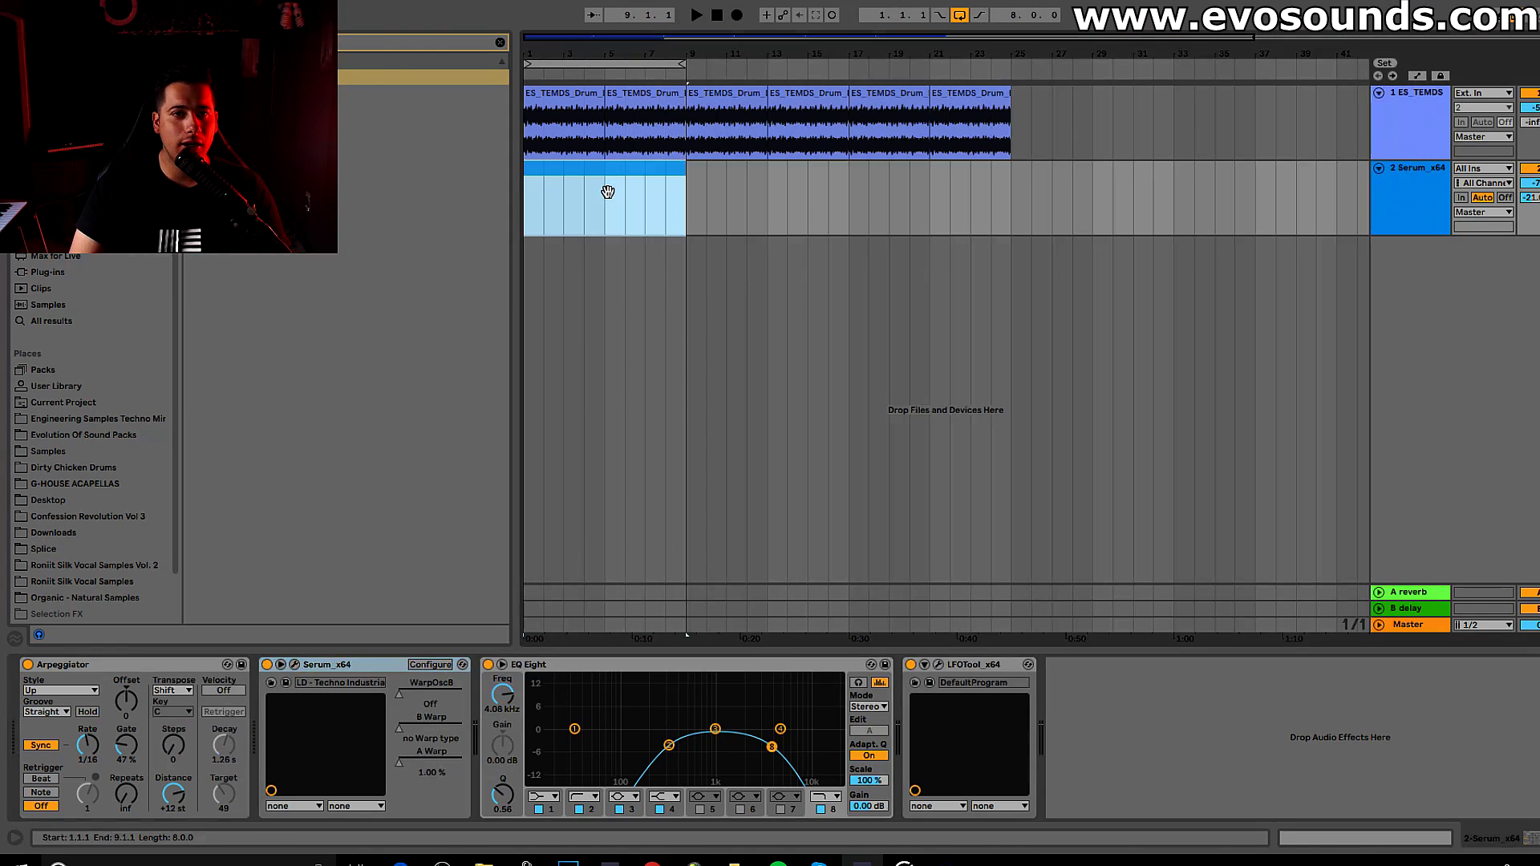
{"action": "double_click", "coordinate": [627, 195]}
{"action": "double_click", "coordinate": [260, 591]}
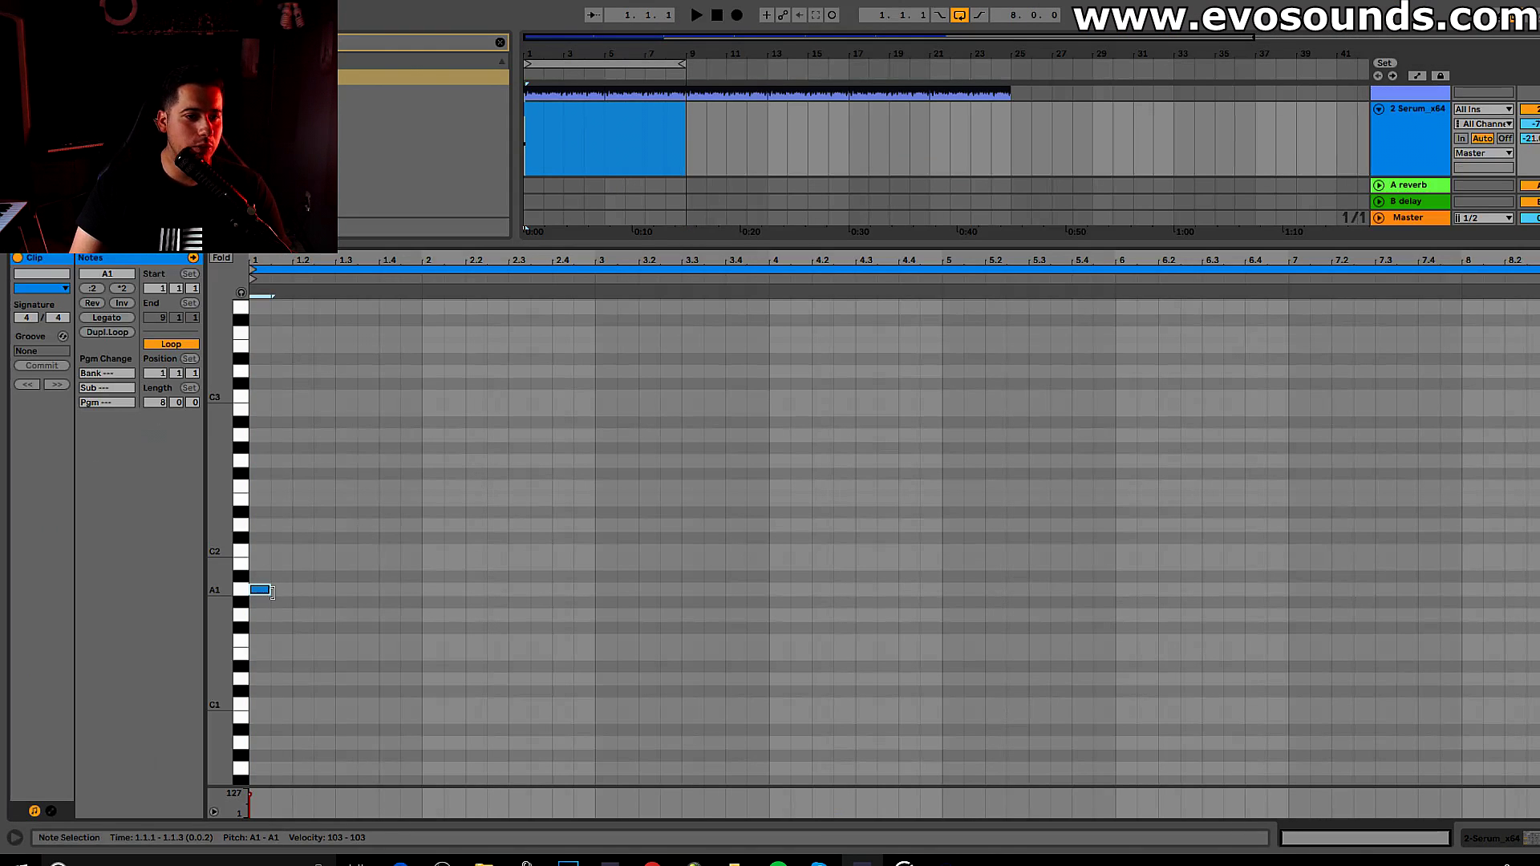
{"action": "left_click_drag", "start_coordinate": [272, 590], "coordinate": [291, 591]}
{"action": "double_click", "coordinate": [270, 551]}
{"action": "double_click", "coordinate": [277, 499]}
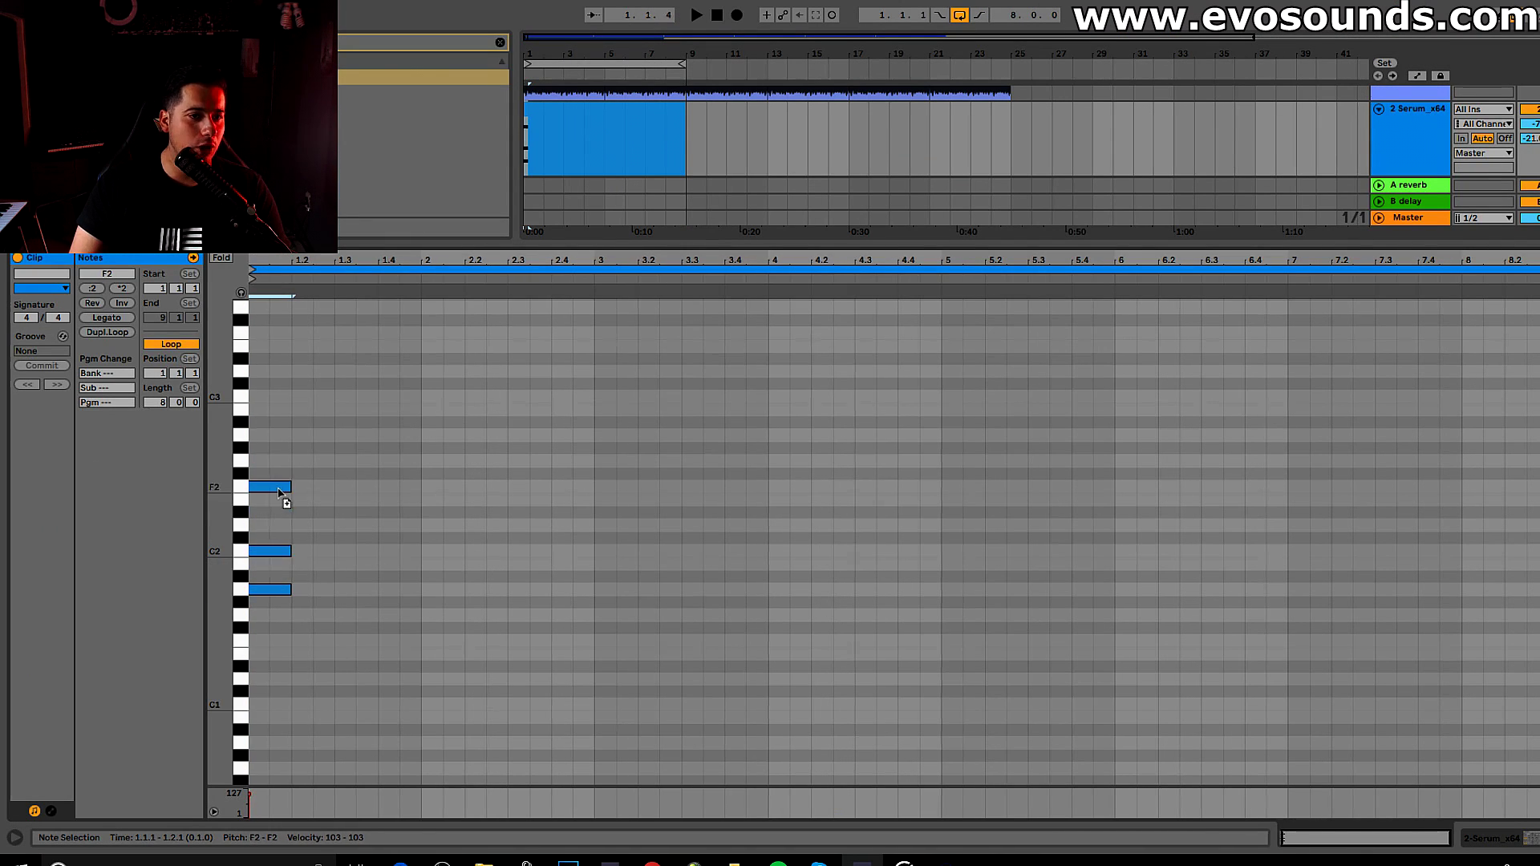
- Raise the chord's top note two octaves to E4 and audition the clip
{"action": "key", "text": "shift+Up"}
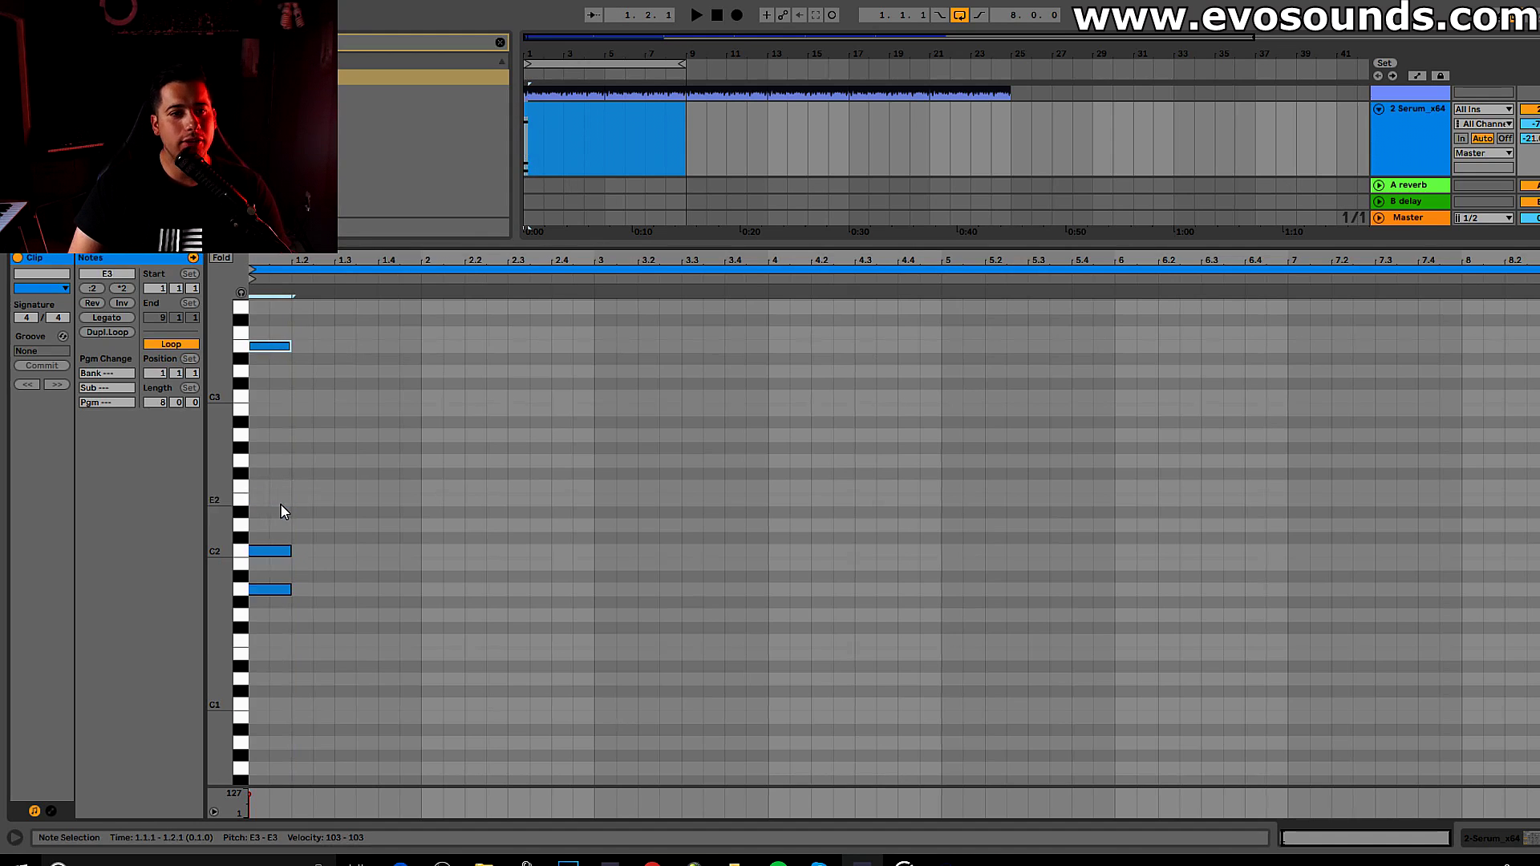
{"action": "key", "text": "shift+Up"}
{"action": "key", "text": "space"}
{"action": "key", "text": "space"}
{"action": "key", "text": "plus"}
{"action": "key", "text": "space"}
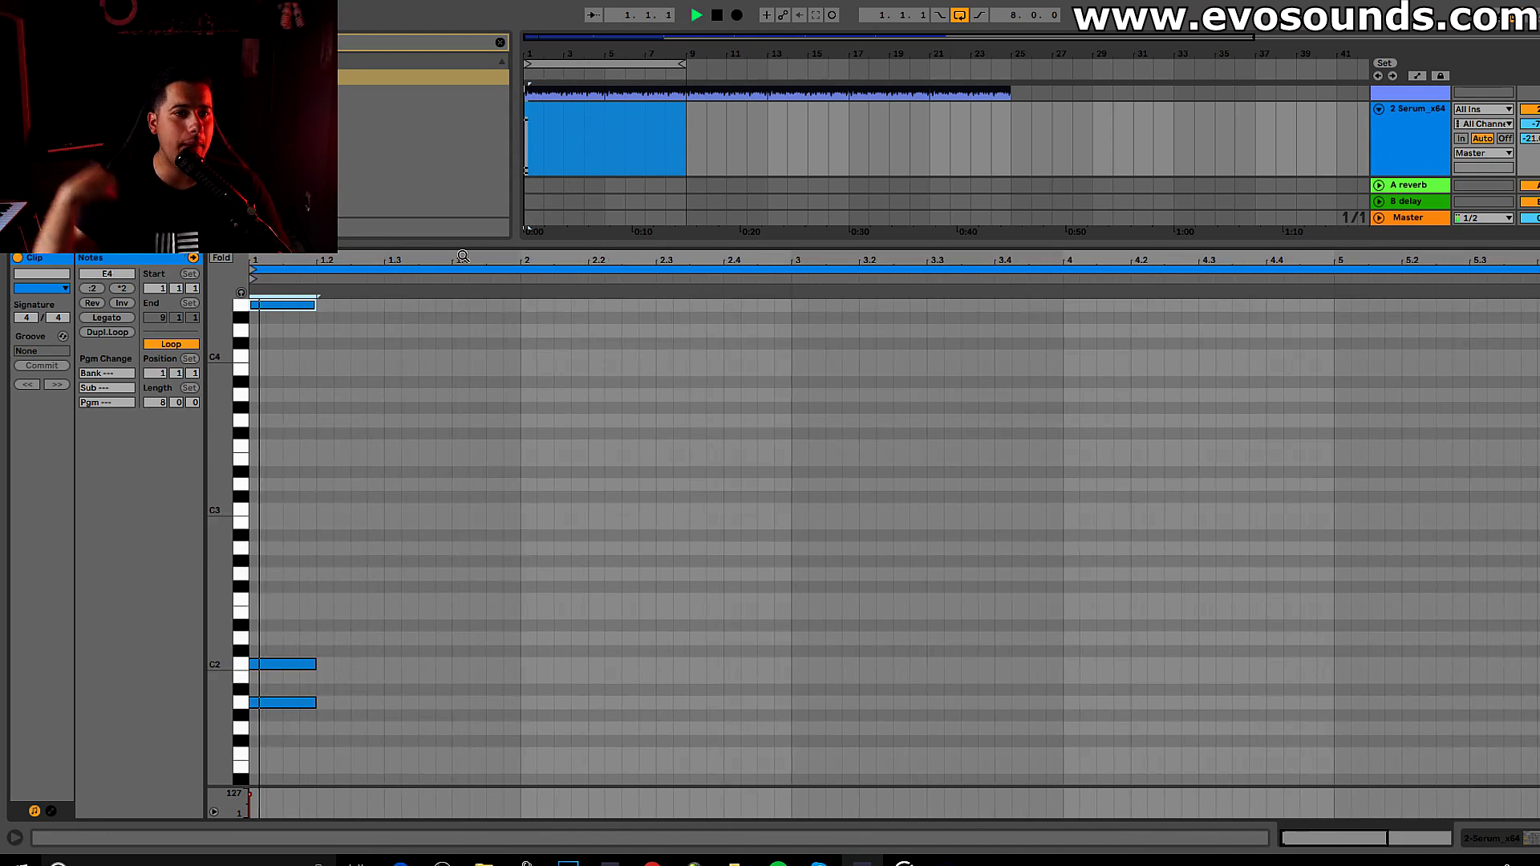
{"action": "key", "text": "space"}
- Duplicate the one-beat chord to start at 1.2.3, lower its top note to D4, and audition it
{"action": "left_click", "coordinate": [1206, 141]}
{"action": "double_click", "coordinate": [585, 182]}
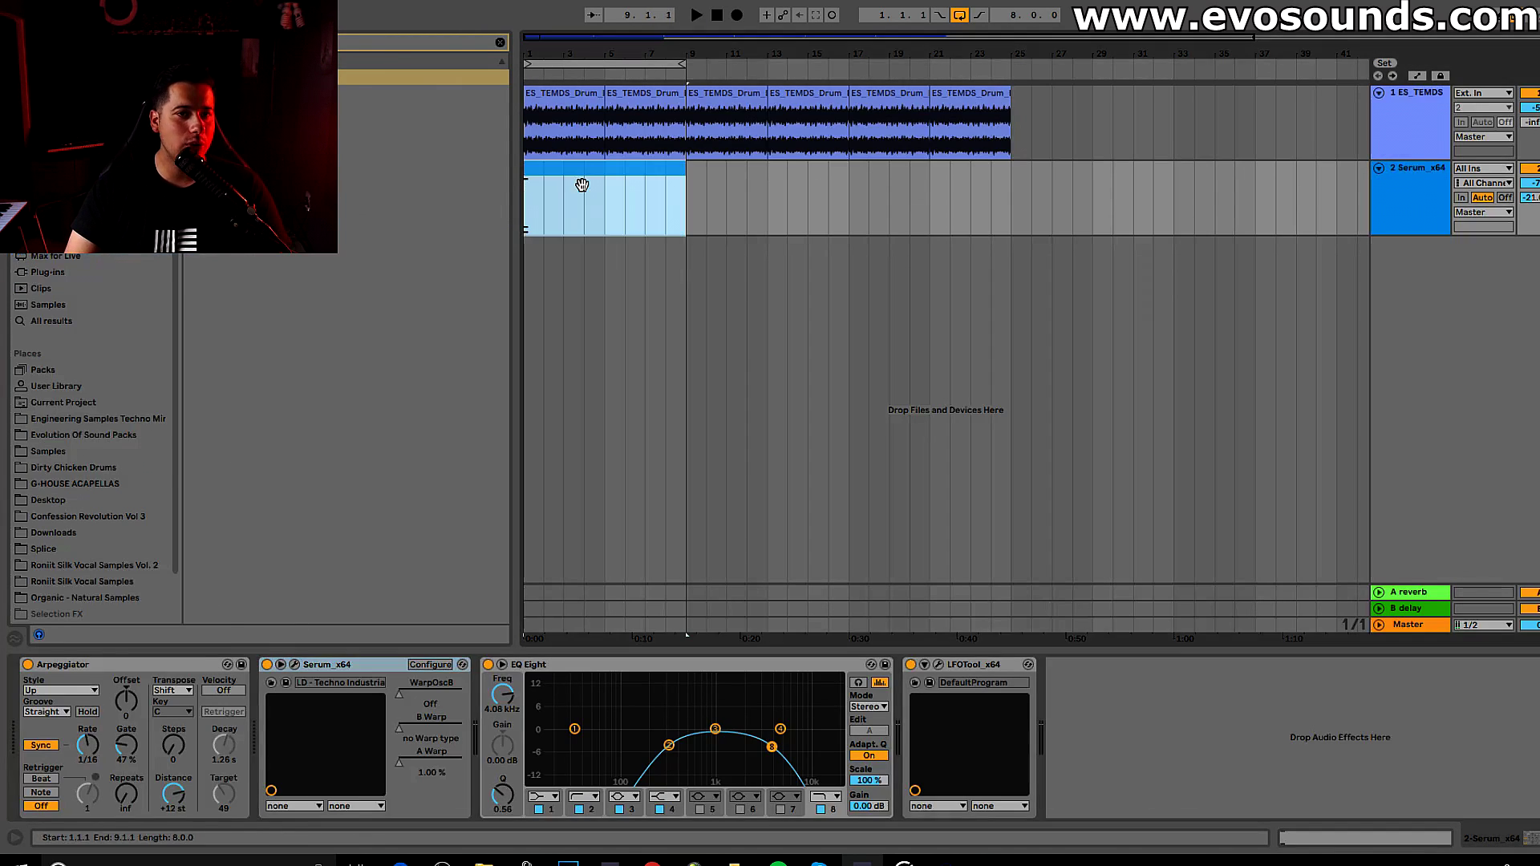
{"action": "left_click_drag", "start_coordinate": [405, 254], "coordinate": [422, 316]}
{"action": "key", "text": "ctrl+a"}
{"action": "key", "text": "ctrl+d"}
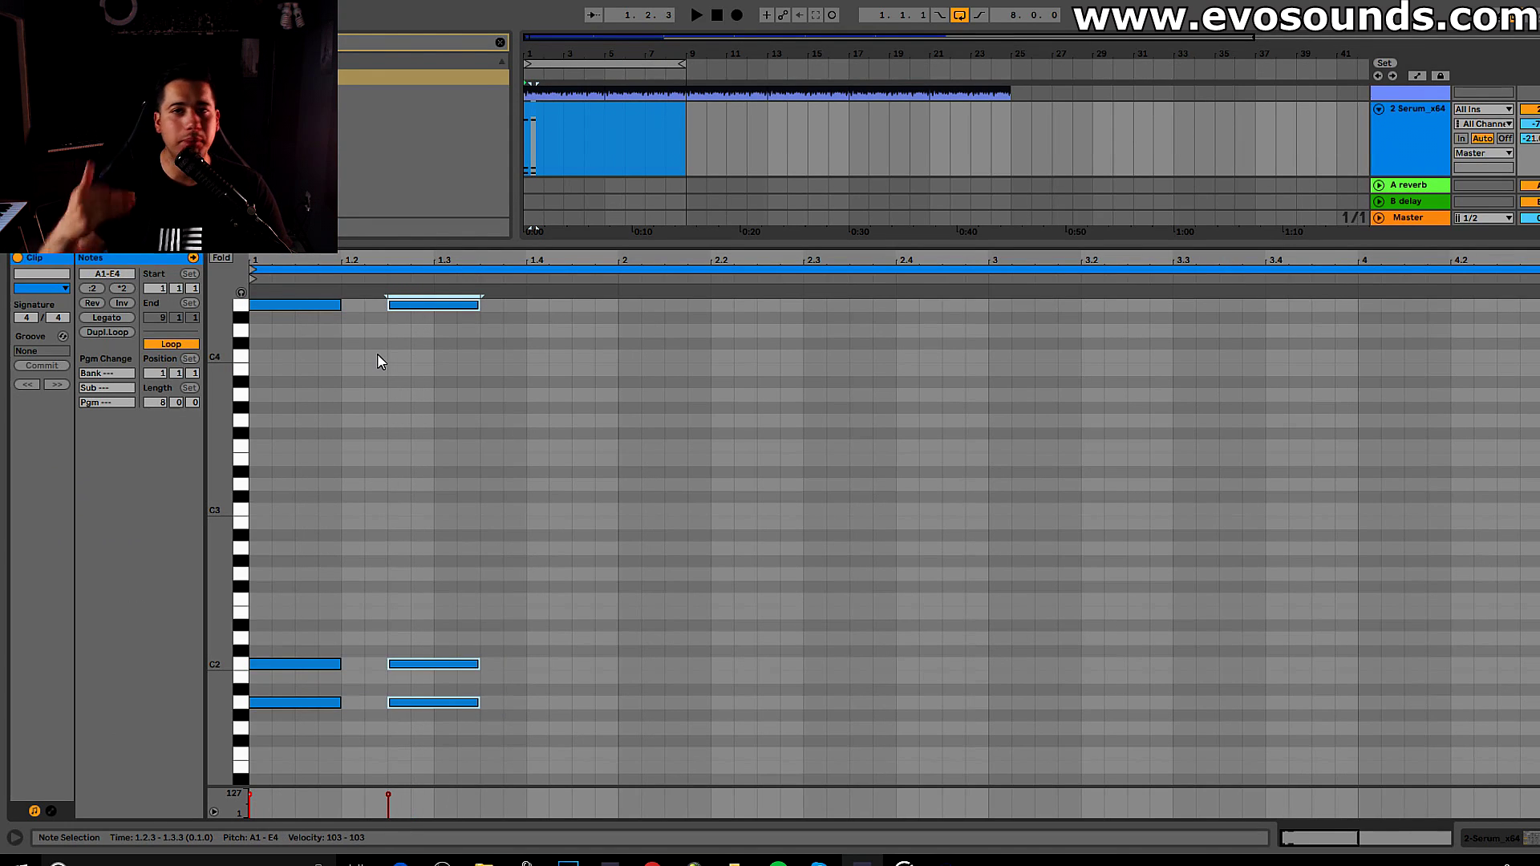
{"action": "left_click_drag", "start_coordinate": [413, 307], "coordinate": [419, 333]}
{"action": "key", "text": "space"}
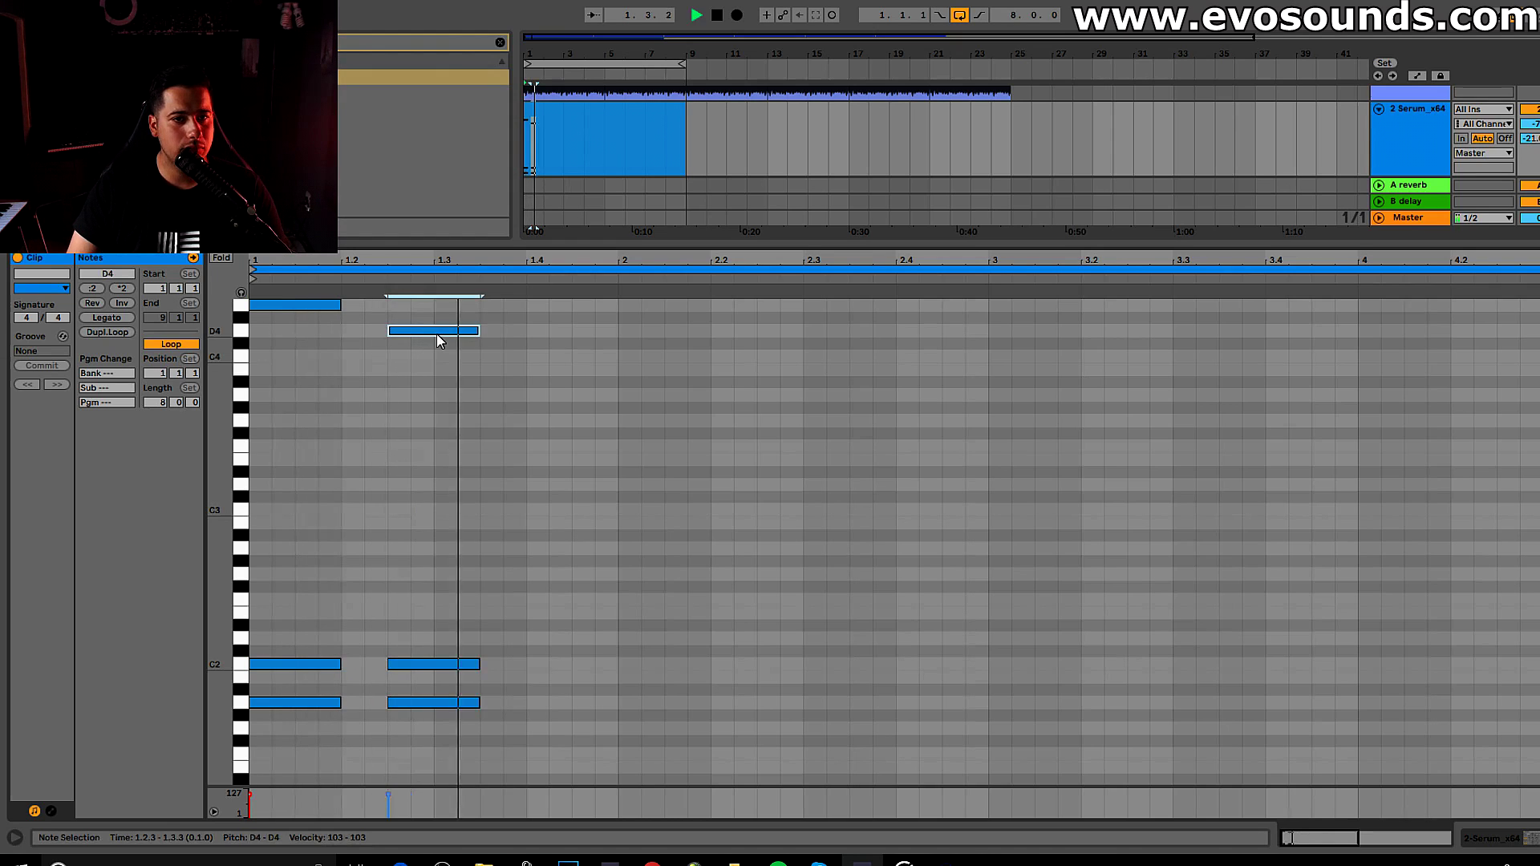
- Add a third one-beat chord at 1.4 with A3 as its top note, and play the clip
{"action": "left_click_drag", "start_coordinate": [416, 741], "coordinate": [588, 404]}
{"action": "key", "text": "ctrl+d"}
{"action": "key", "text": "Right"}
{"action": "key", "text": "Right"}
{"action": "key", "text": "space"}
{"action": "left_click", "coordinate": [552, 297]}
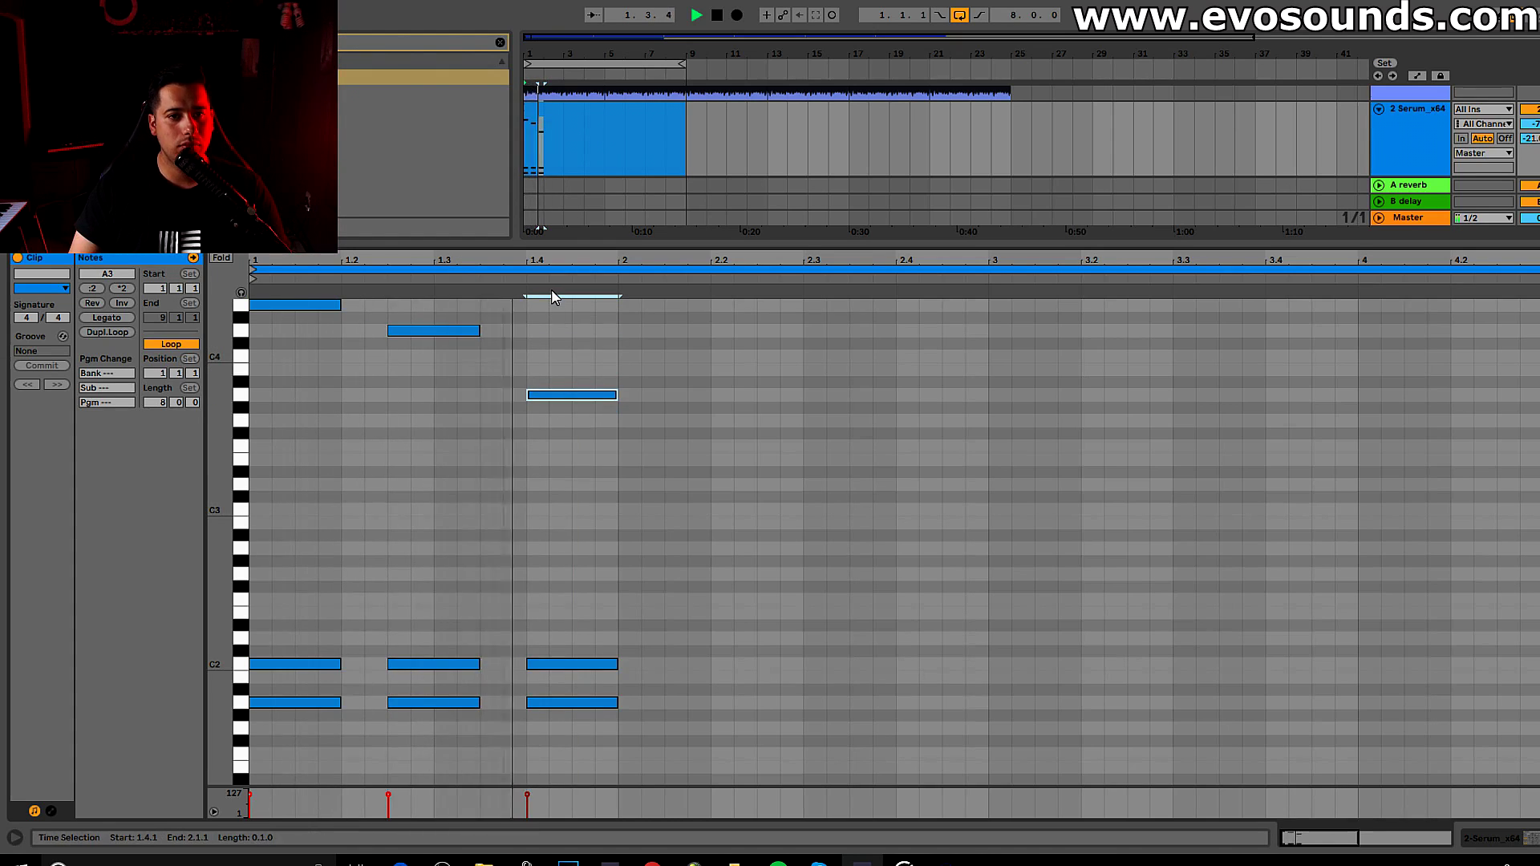
- Lower the EQ Eight low-cut frequency and set the high-cut band to 1.16 kHz while auditioning the Serum part
{"action": "left_click", "coordinate": [1399, 128]}
{"action": "left_click_drag", "start_coordinate": [669, 745], "coordinate": [665, 745]}
{"action": "key", "text": "space"}
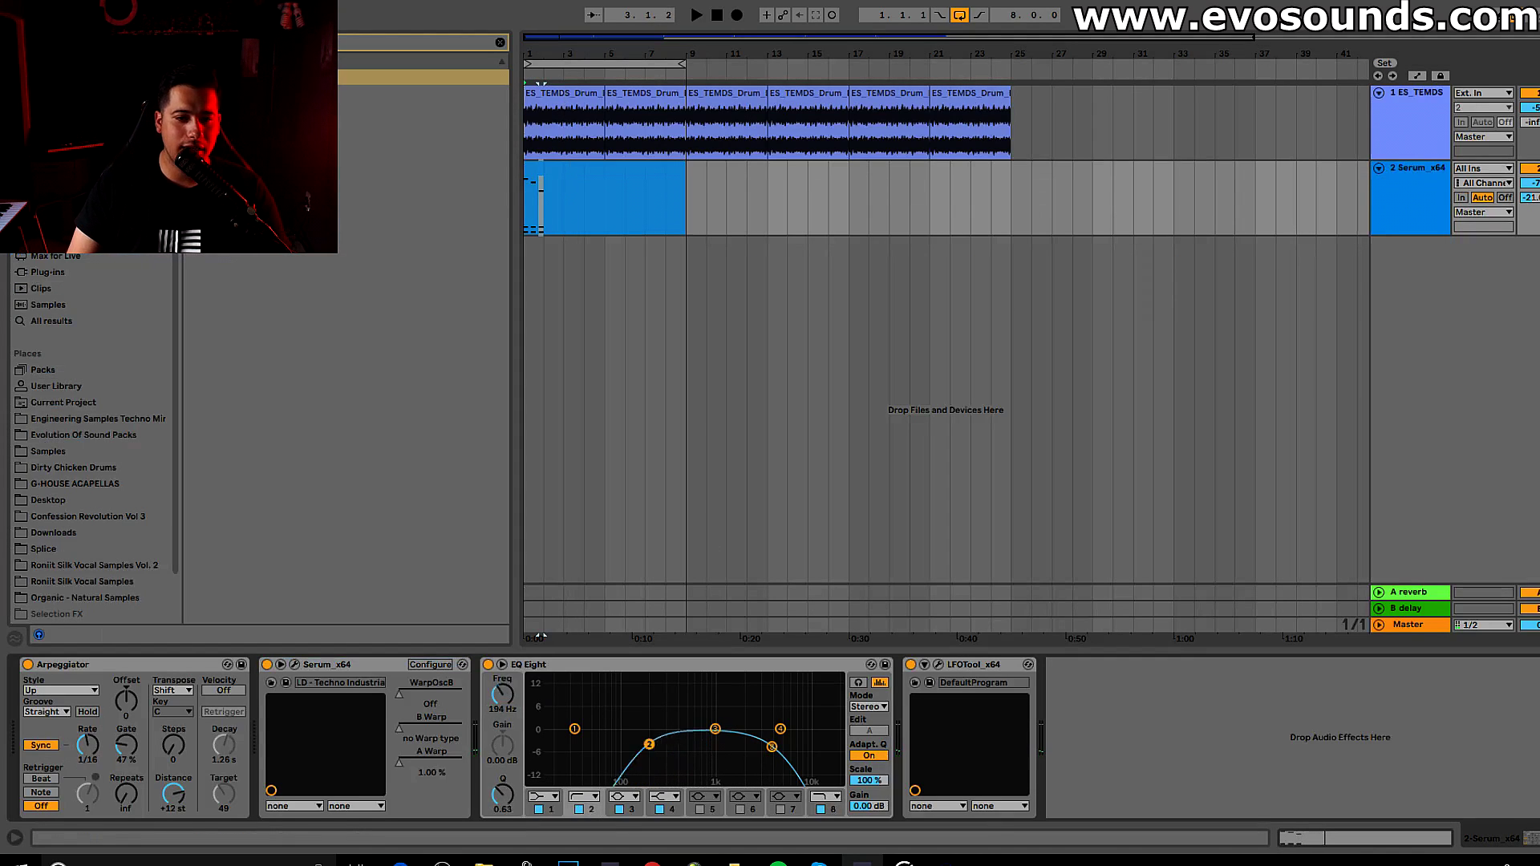
{"action": "left_click_drag", "start_coordinate": [772, 747], "coordinate": [721, 742]}
{"action": "key", "text": "space"}
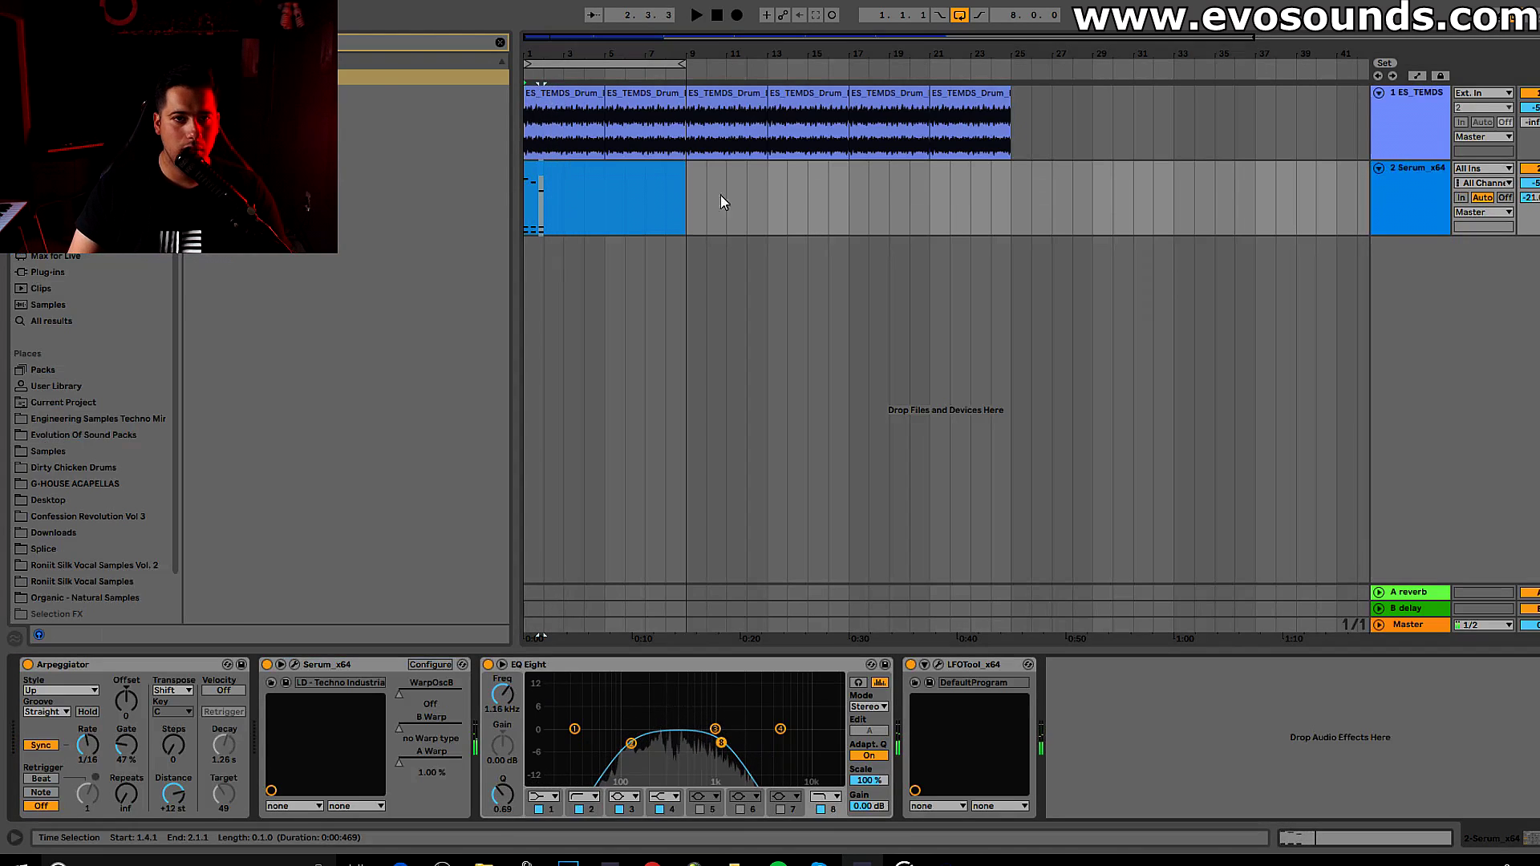
- Raise the whole chord pattern one octave, lower its three top notes back to E4, D4 and A3, and audition the clip
{"action": "left_click", "coordinate": [609, 200]}
{"action": "key", "text": "space"}
{"action": "key", "text": "ctrl+a"}
{"action": "key", "text": "space"}
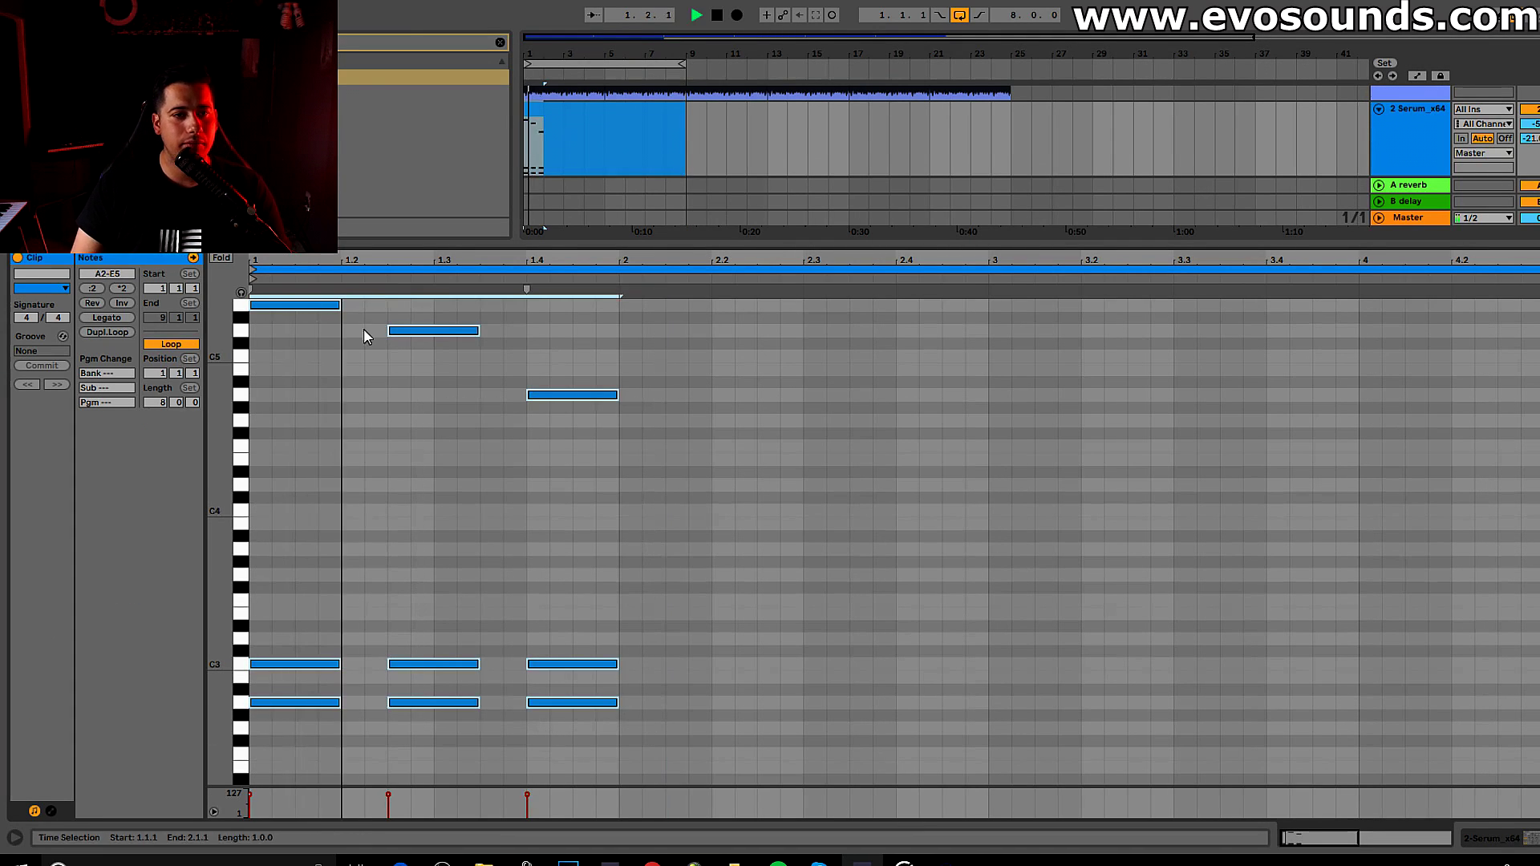
{"action": "left_click_drag", "start_coordinate": [254, 293], "coordinate": [706, 447]}
{"action": "key", "text": "shift+Down"}
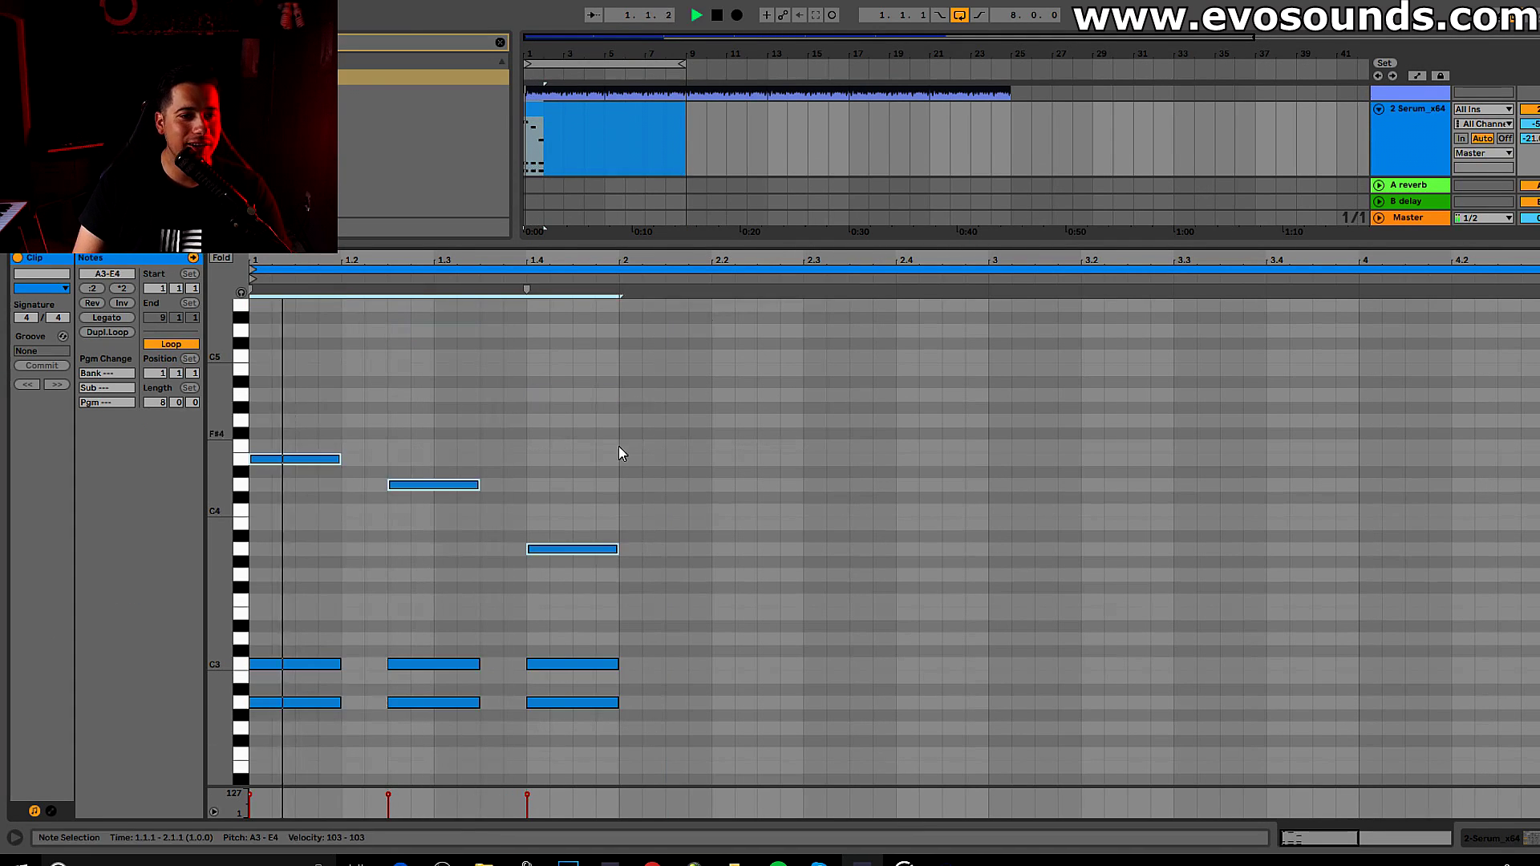
{"action": "scroll", "coordinate": [623, 451], "scroll_direction": "down", "scroll_amount": 3}
{"action": "scroll", "coordinate": [440, 504], "scroll_direction": "up", "scroll_amount": 2}
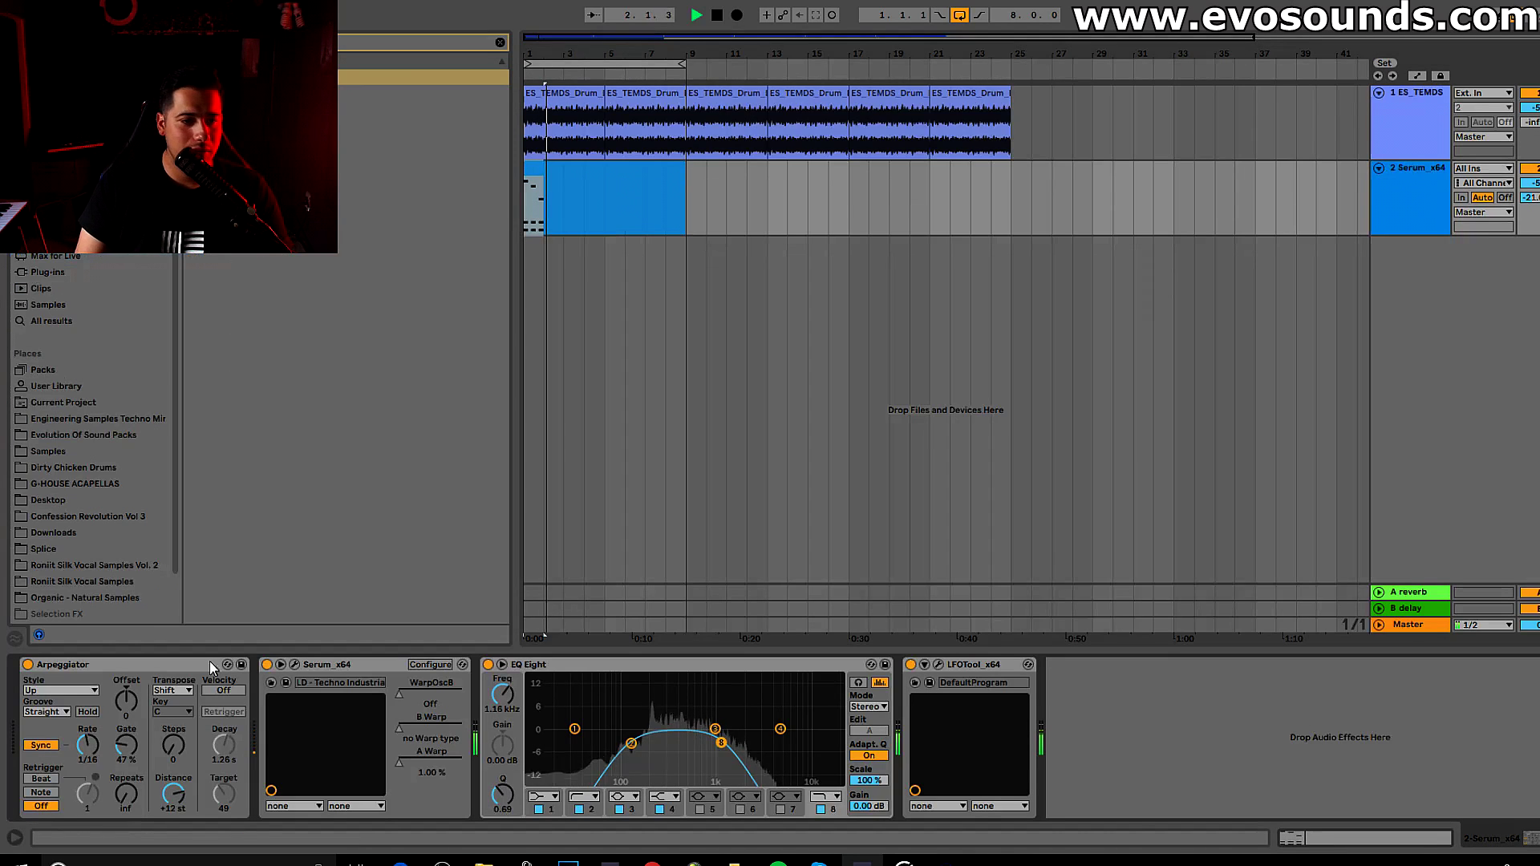
- Open the Serum editor and set its Cutoff Dist macro to 92% while auditioning the chord pattern
{"action": "left_click", "coordinate": [295, 664]}
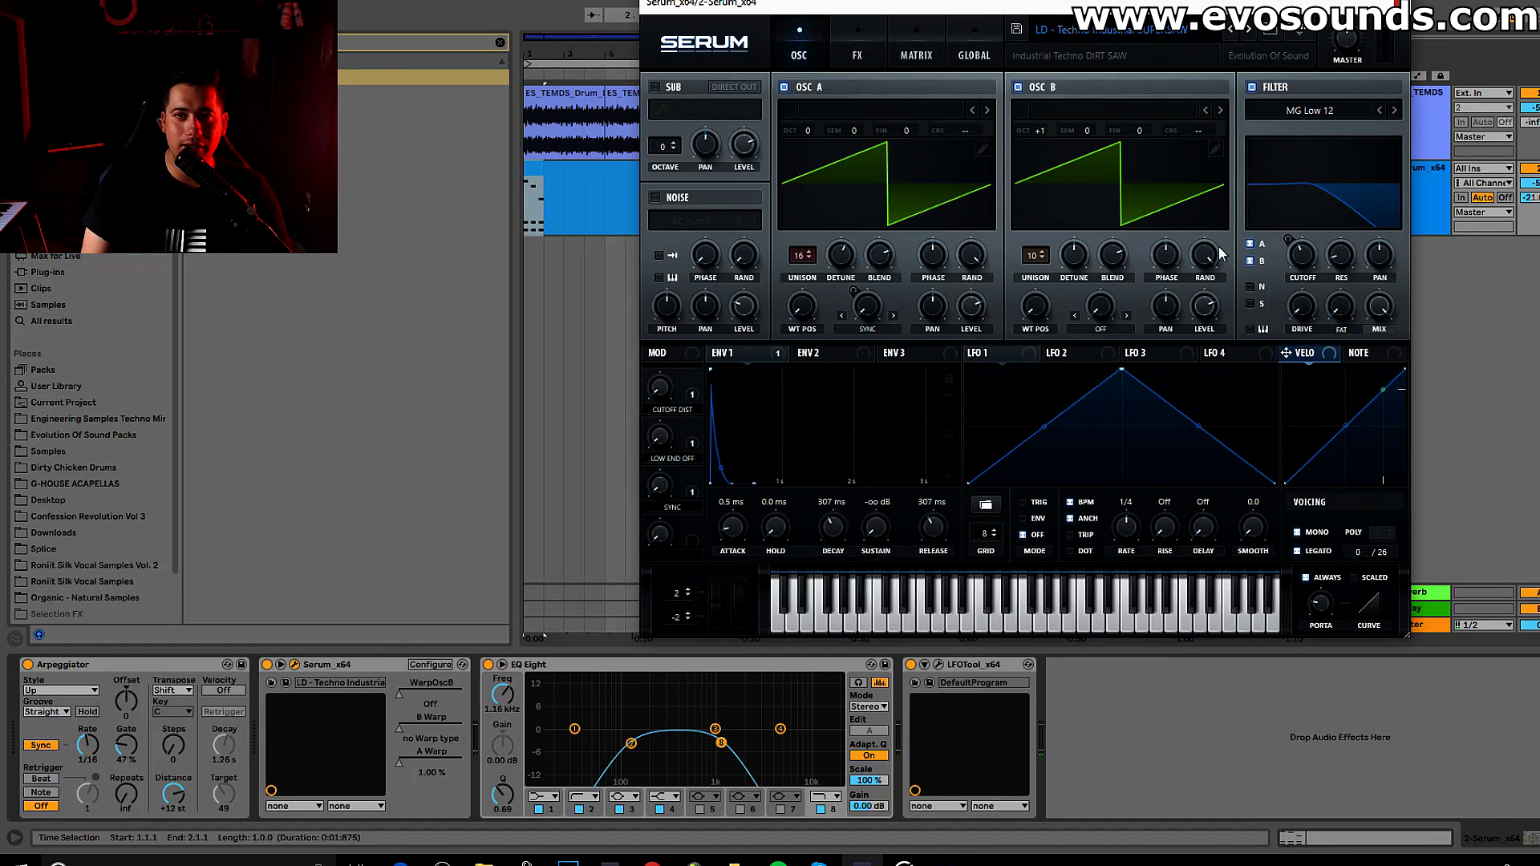
{"action": "key", "text": "space"}
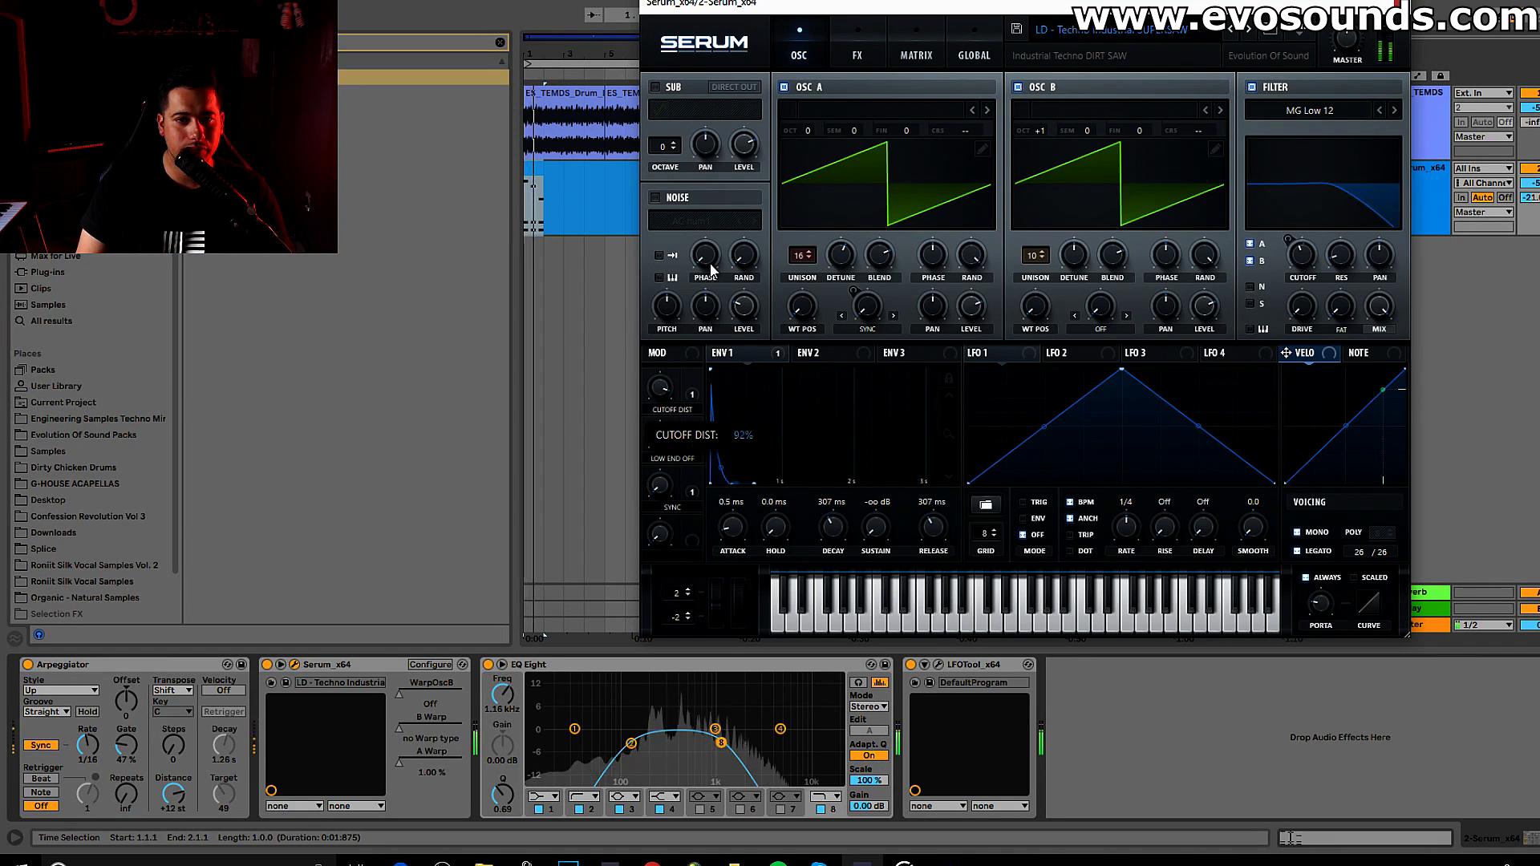
{"action": "key", "text": "ctrl+alt+p"}
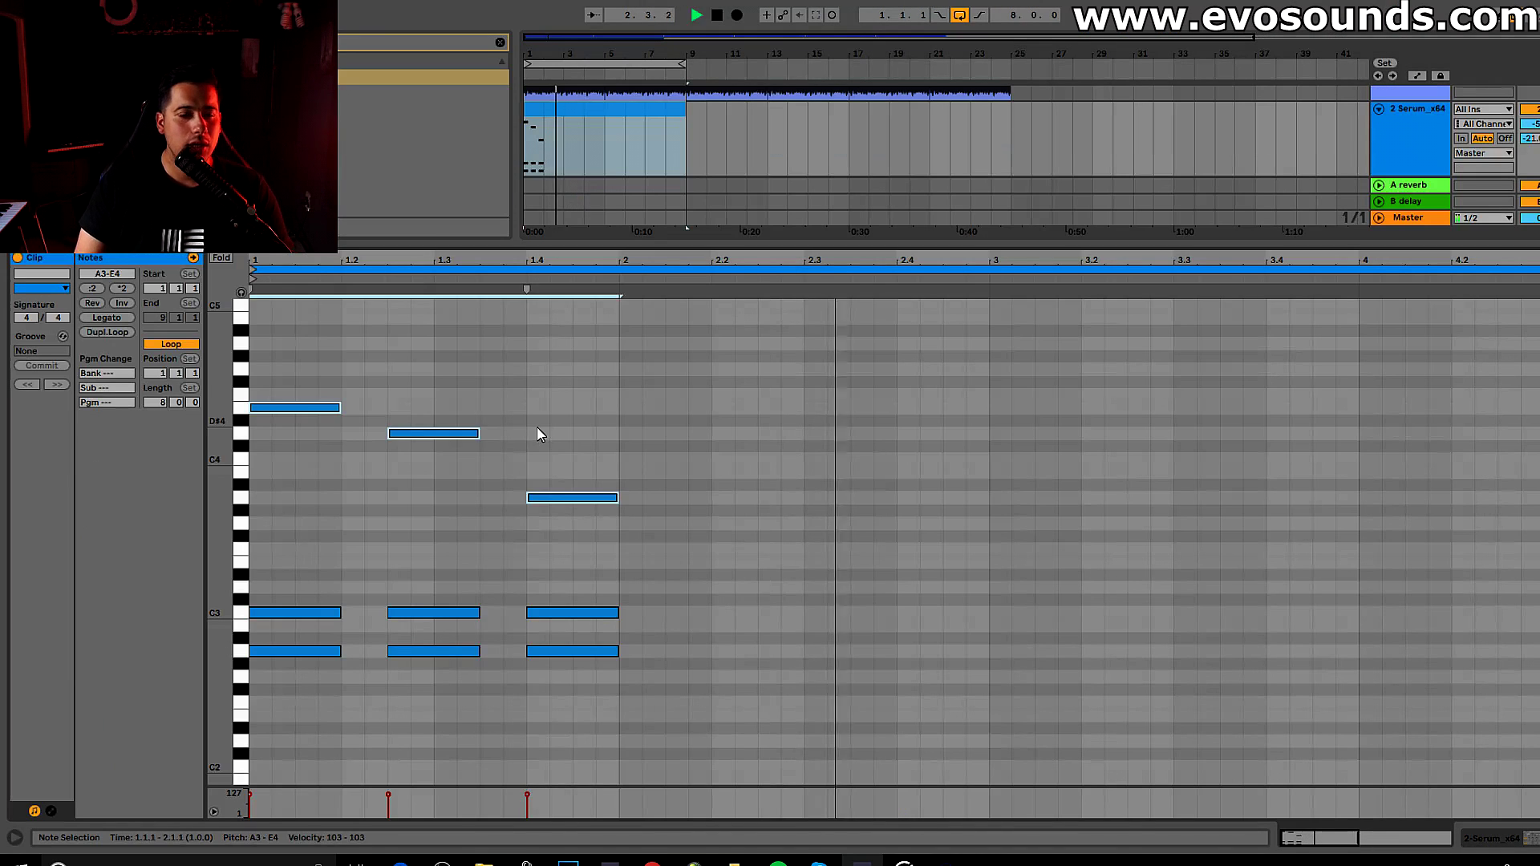
- Lower the bass notes of all three chords by one octave, do the same with the top notes, and play the clip
{"action": "left_click_drag", "start_coordinate": [603, 696], "coordinate": [303, 626]}
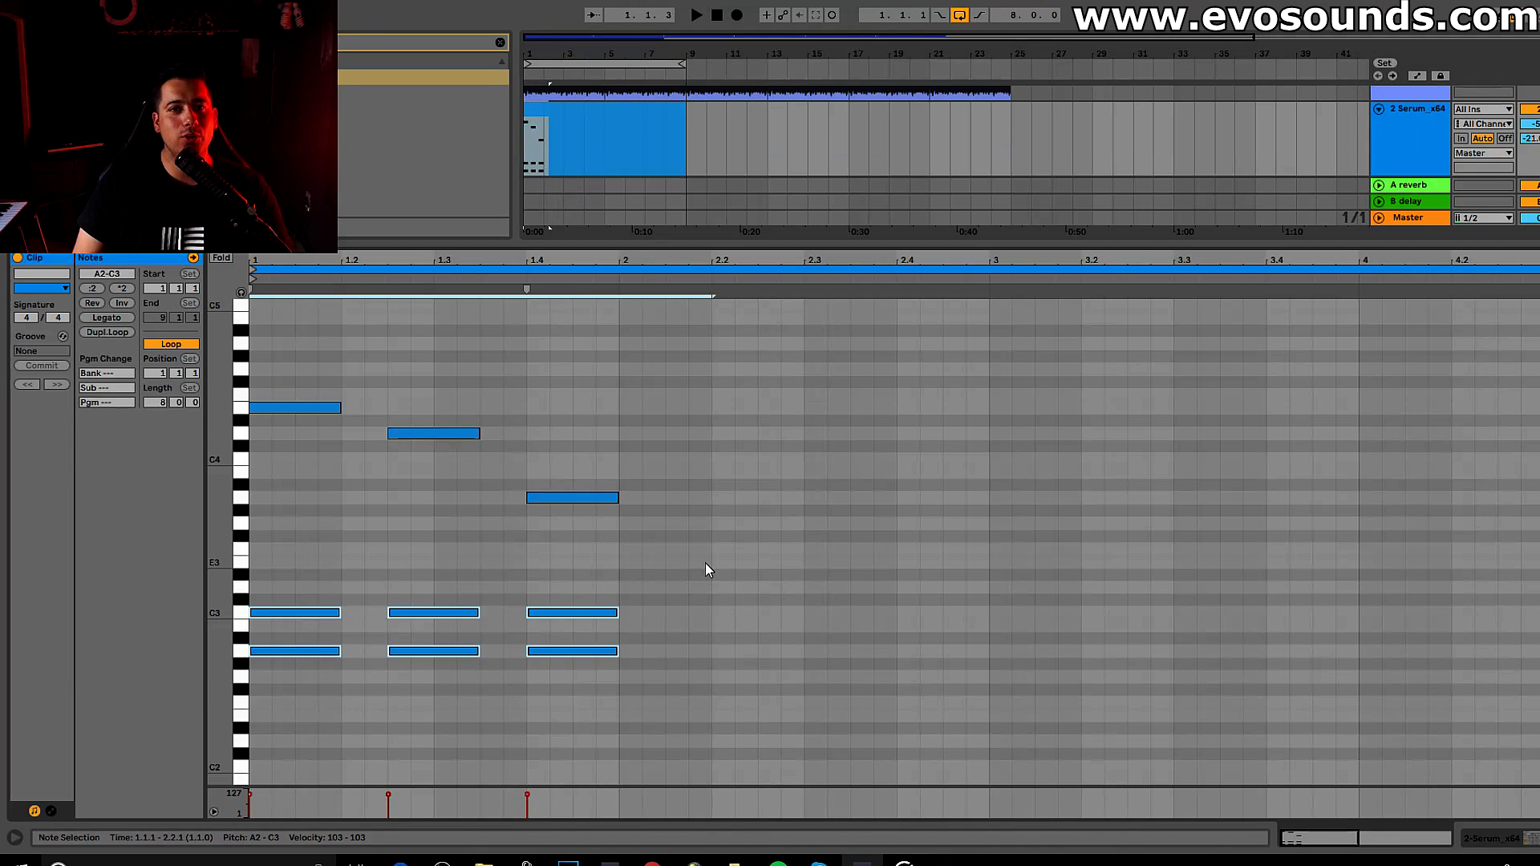
{"action": "key", "text": "shift+Down"}
{"action": "left_click_drag", "start_coordinate": [337, 543], "coordinate": [794, 324]}
{"action": "key", "text": "shift+Down"}
{"action": "key", "text": "space"}
{"action": "scroll", "coordinate": [405, 455], "scroll_direction": "down", "scroll_amount": 3}
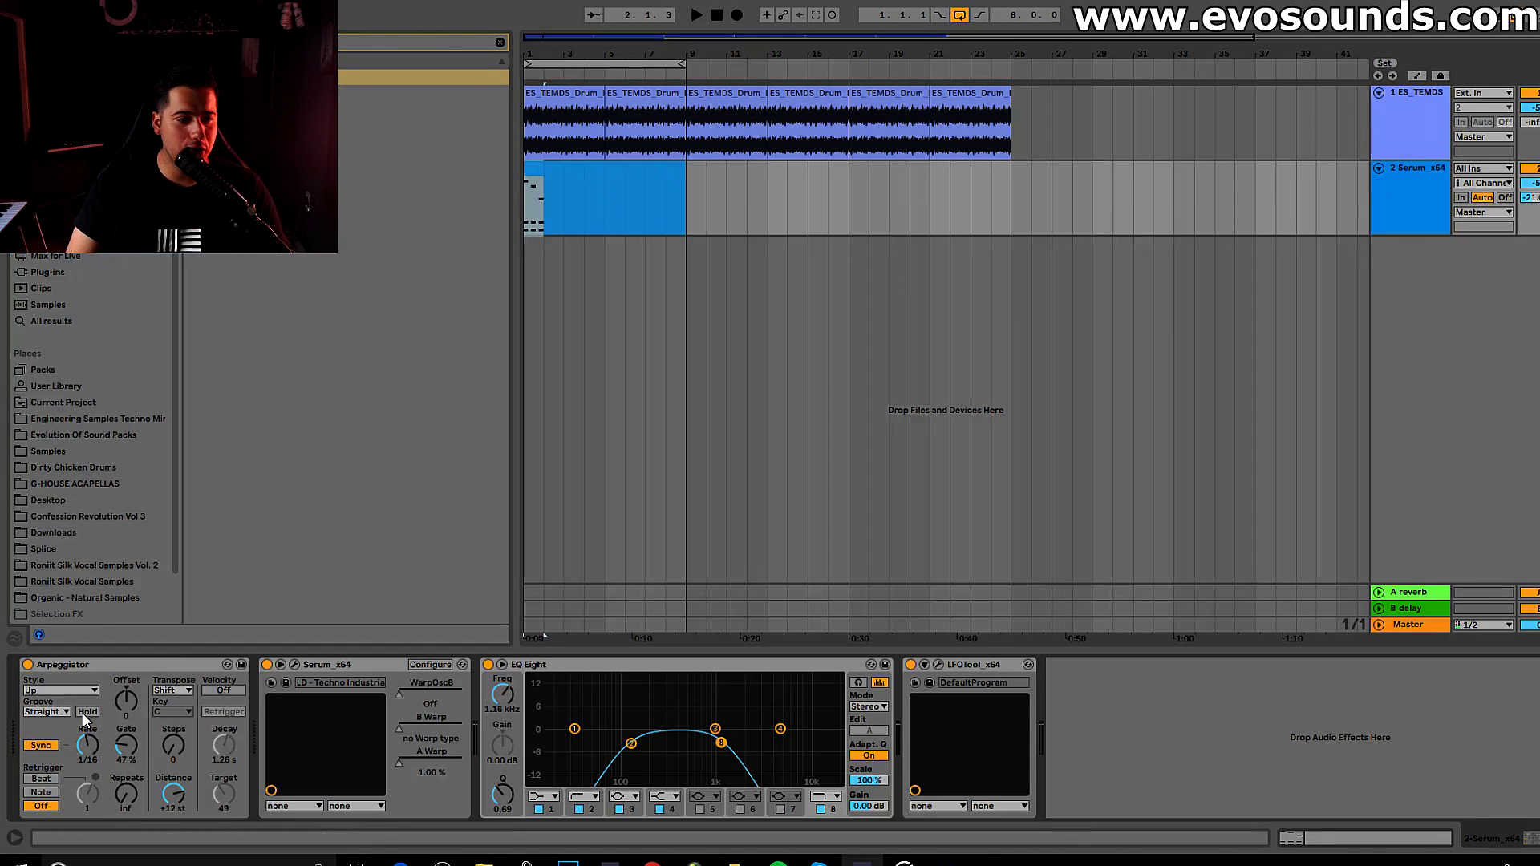
- Audition the Arpeggiator with the Diverge and Up & Down styles, and set its style to Down
{"action": "left_click", "coordinate": [74, 690]}
{"action": "left_click", "coordinate": [93, 548]}
{"action": "key", "text": "space"}
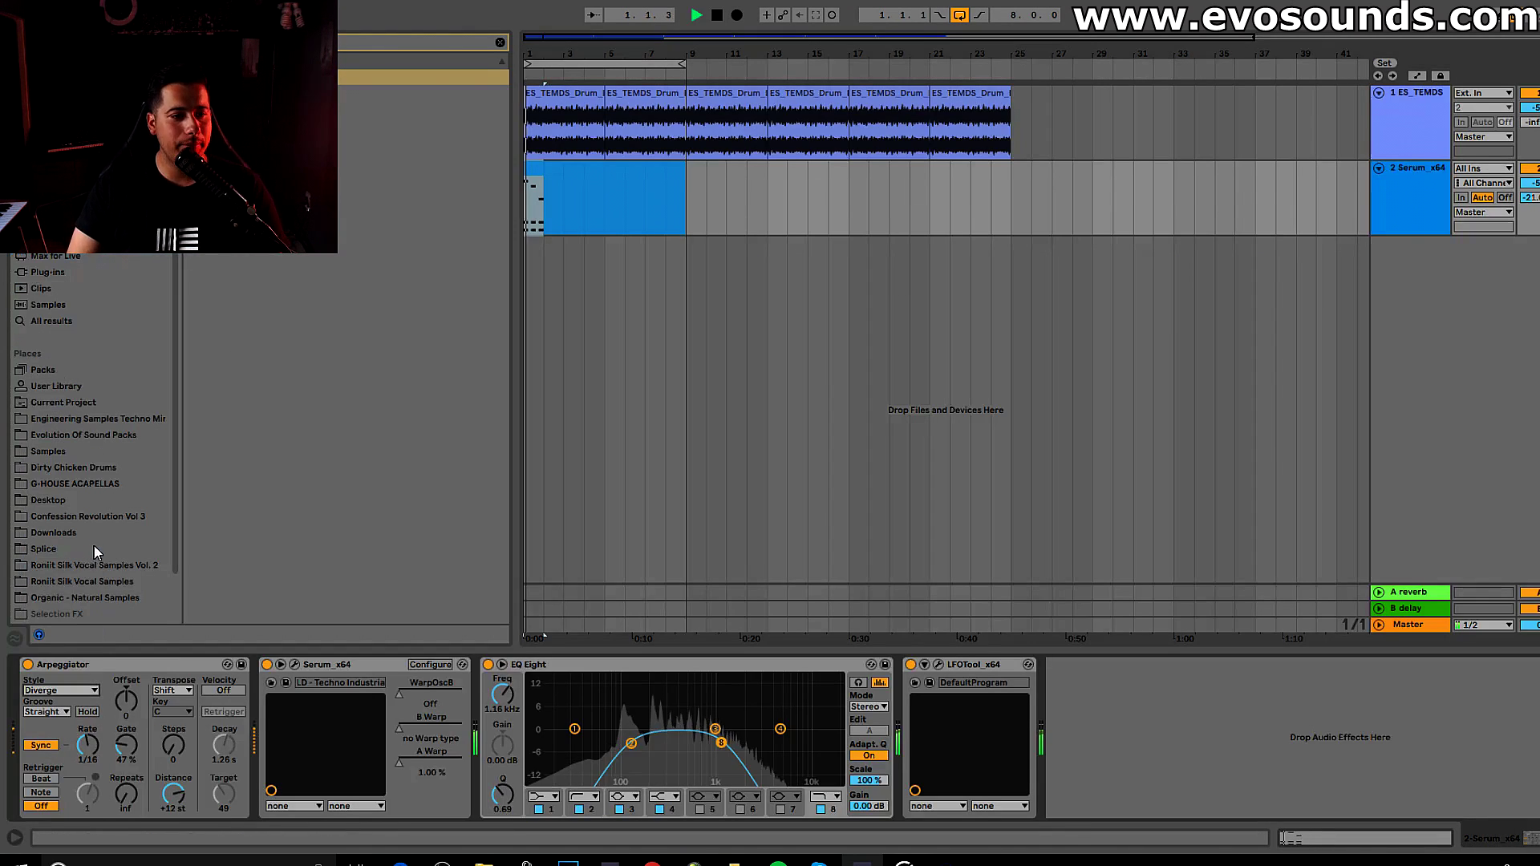
{"action": "left_click", "coordinate": [72, 690]}
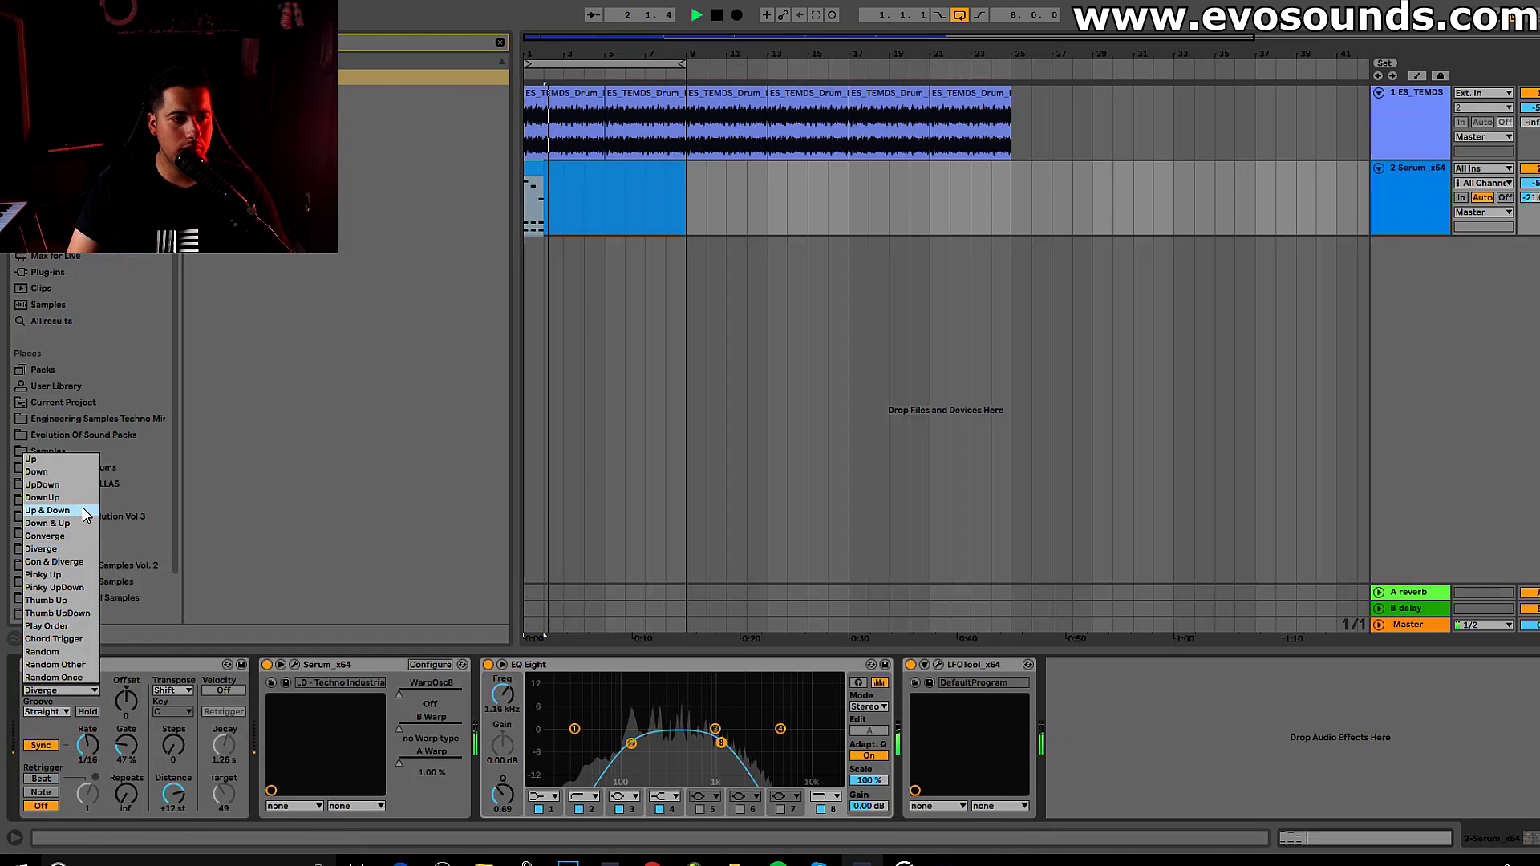
{"action": "left_click", "coordinate": [81, 507]}
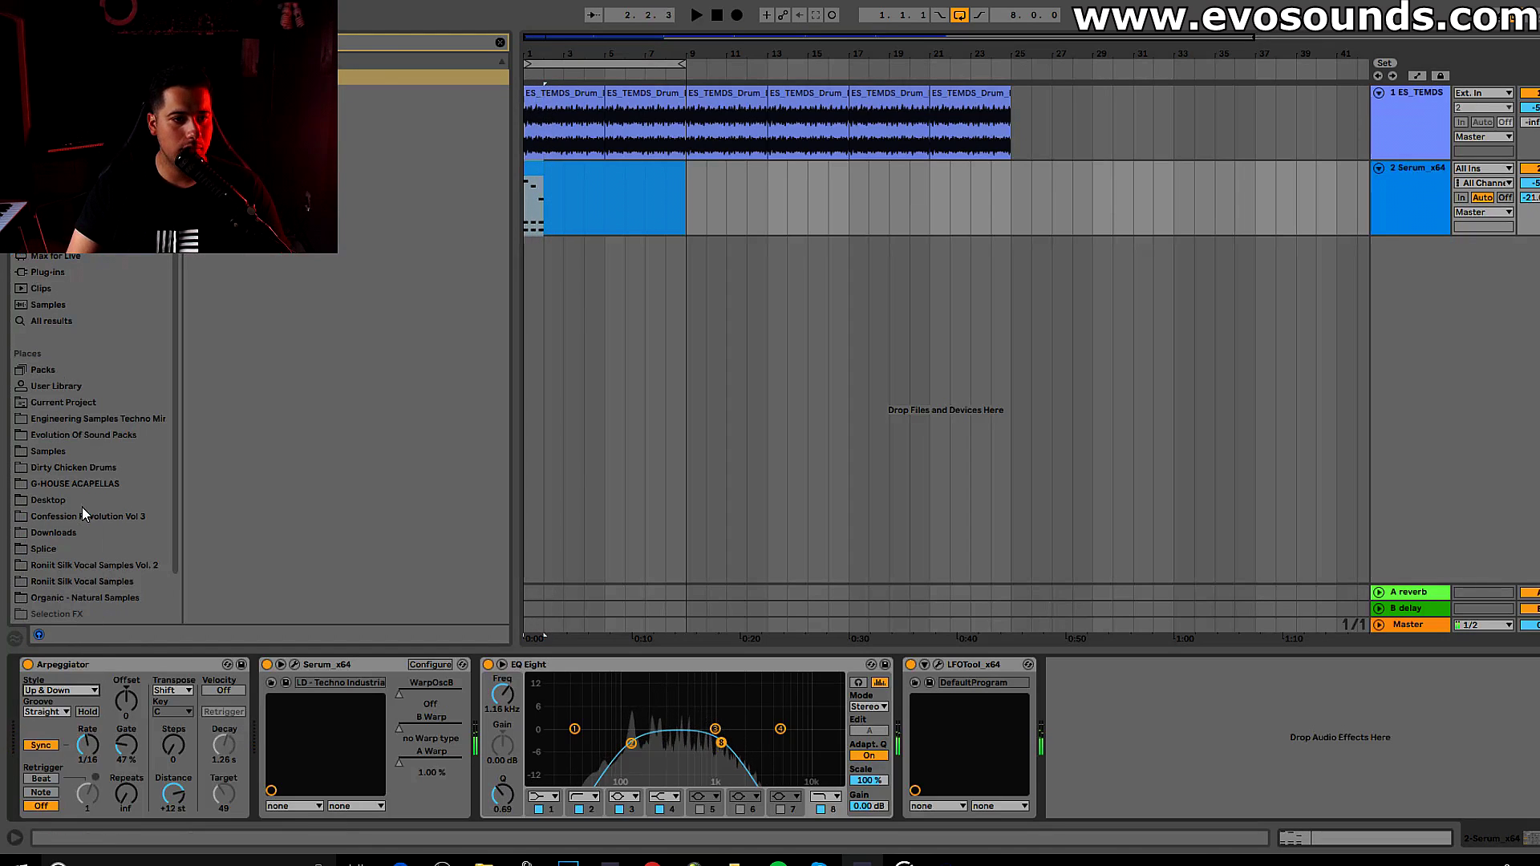
{"action": "left_click", "coordinate": [69, 688]}
{"action": "left_click", "coordinate": [53, 473]}
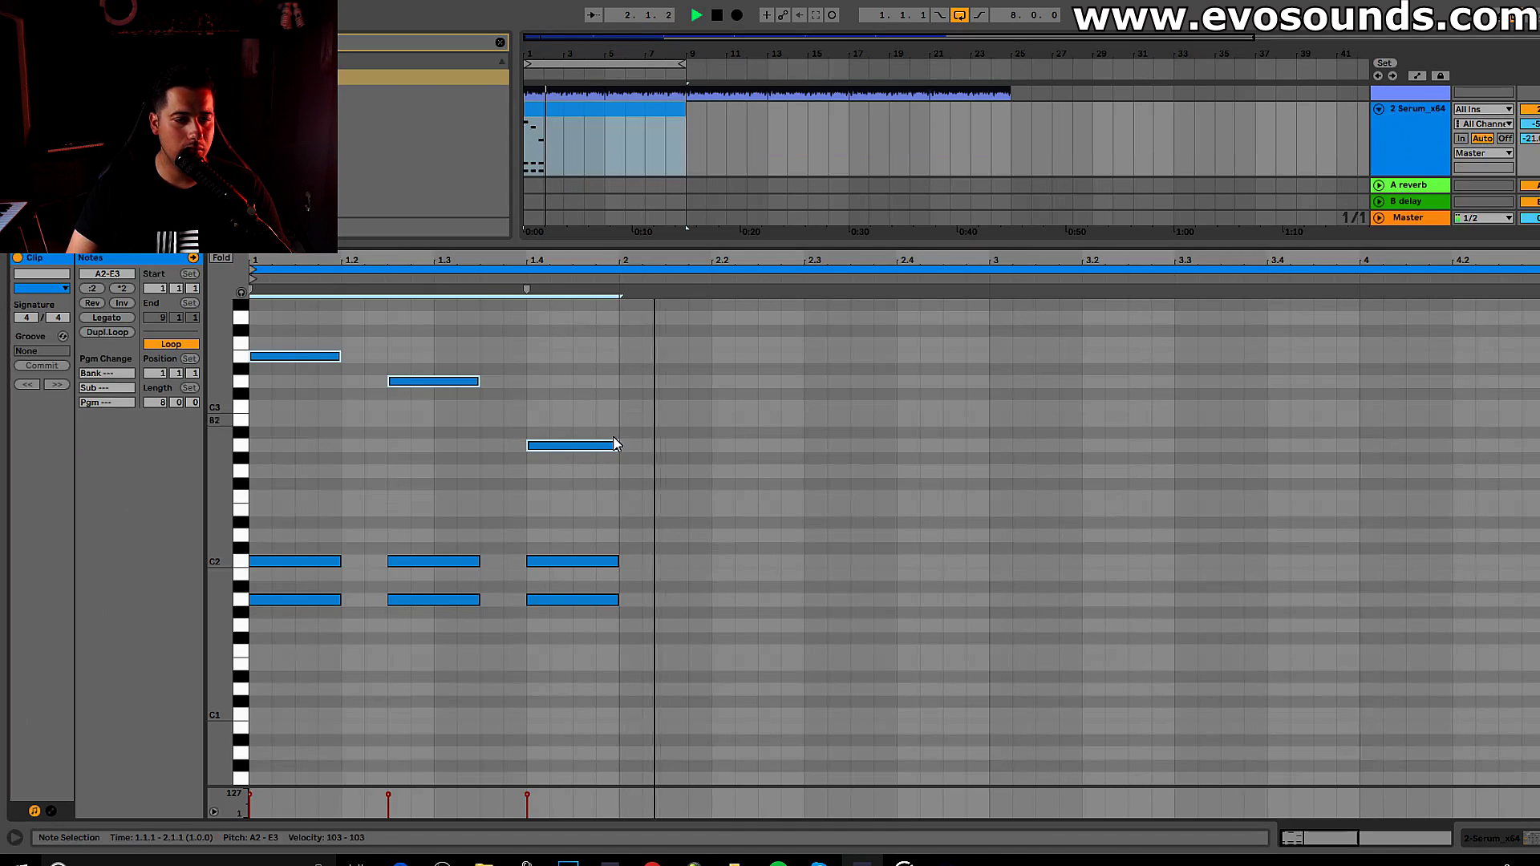
- Revoice the three chords over A0 and E1 with F2, E2 and A1 as top notes, and audition the clip
{"action": "left_click_drag", "start_coordinate": [567, 566], "coordinate": [297, 548]}
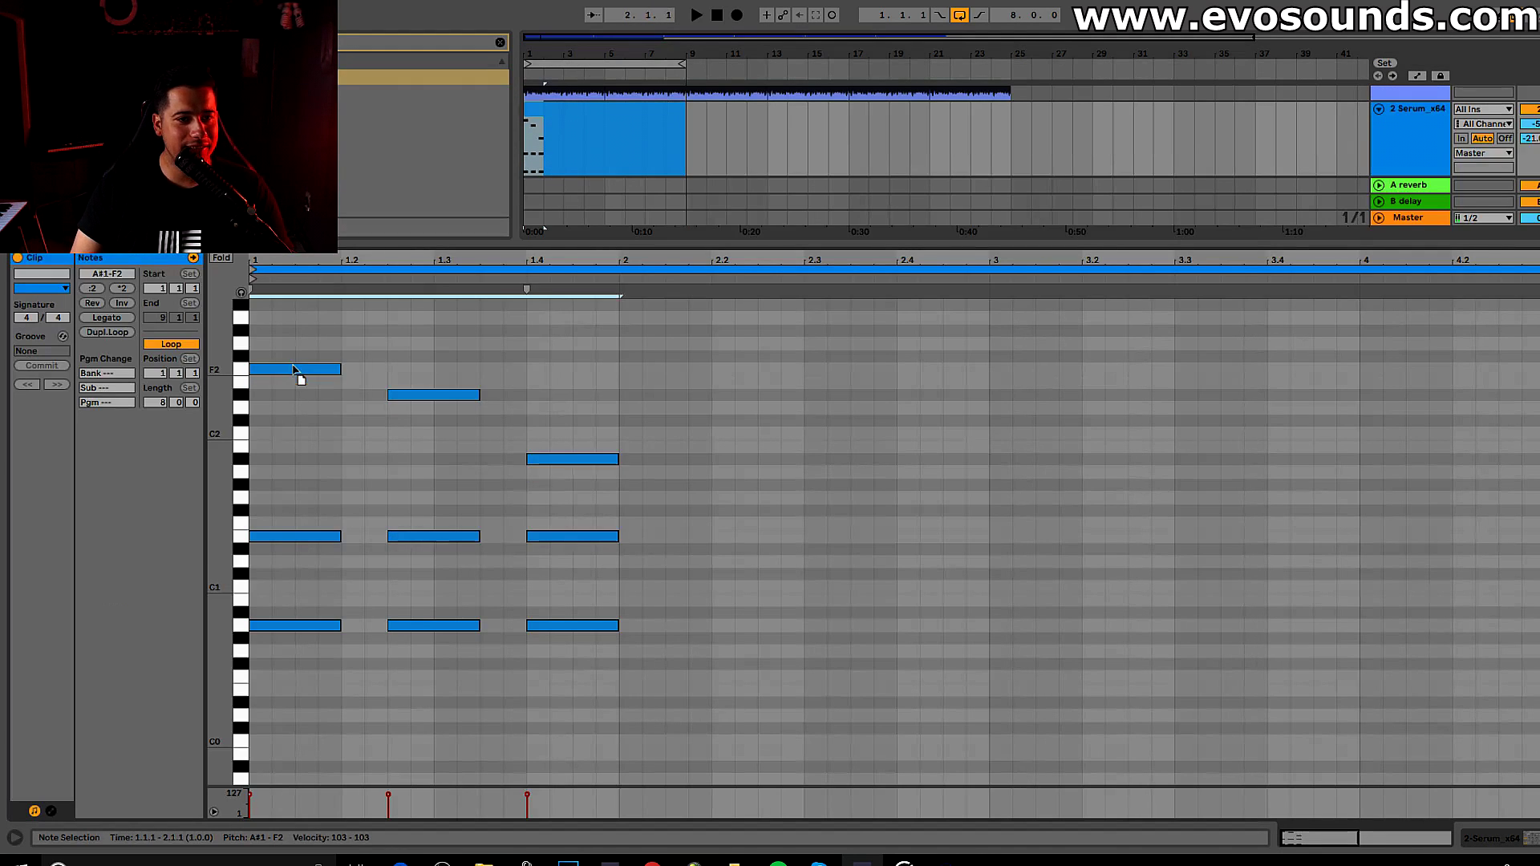
{"action": "left_click", "coordinate": [406, 395]}
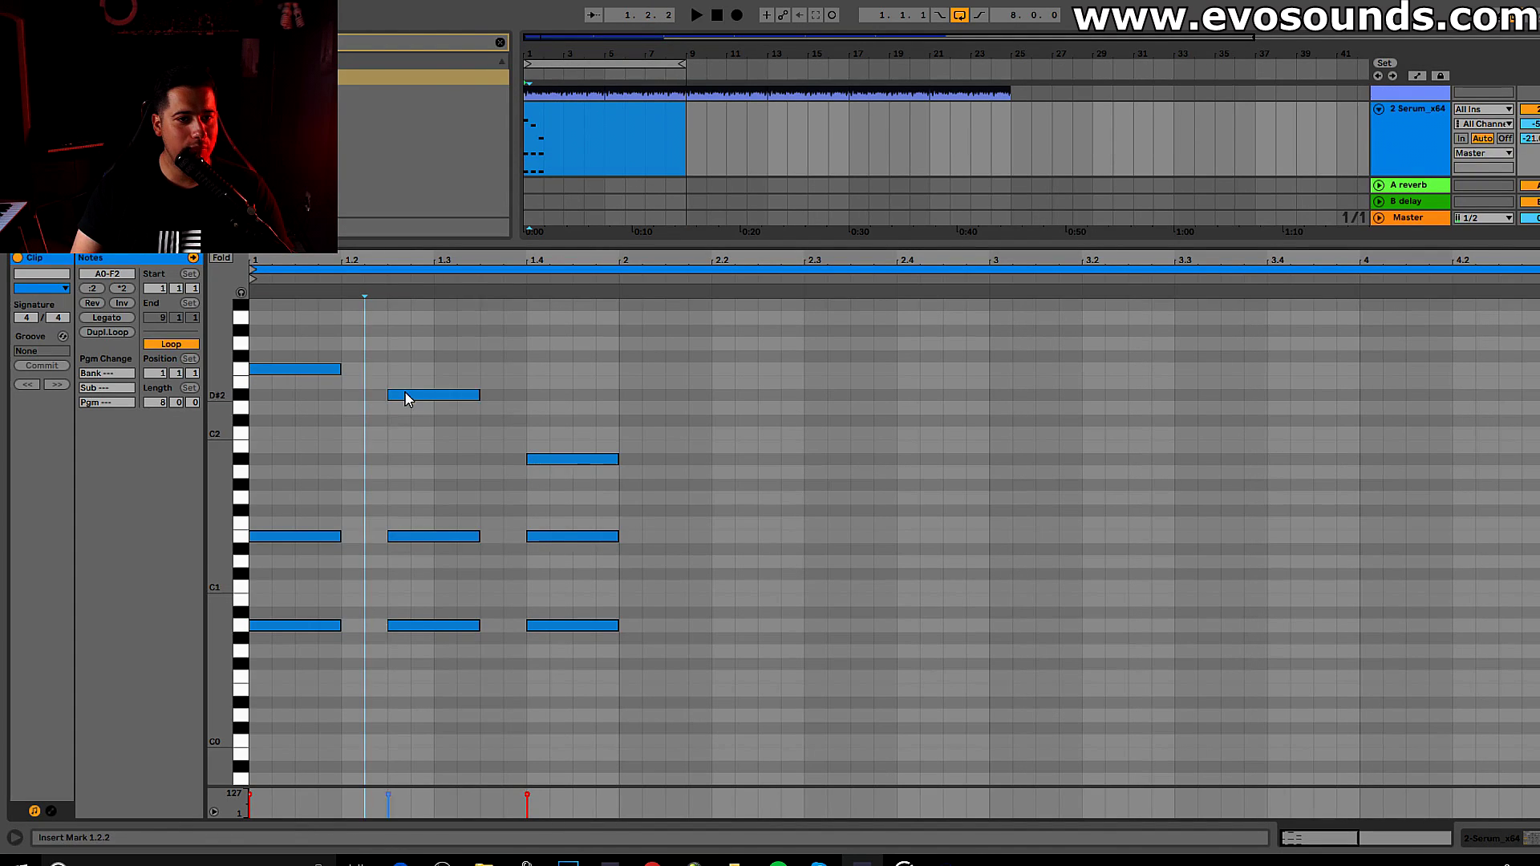
{"action": "key", "text": "Up"}
{"action": "key", "text": "space"}
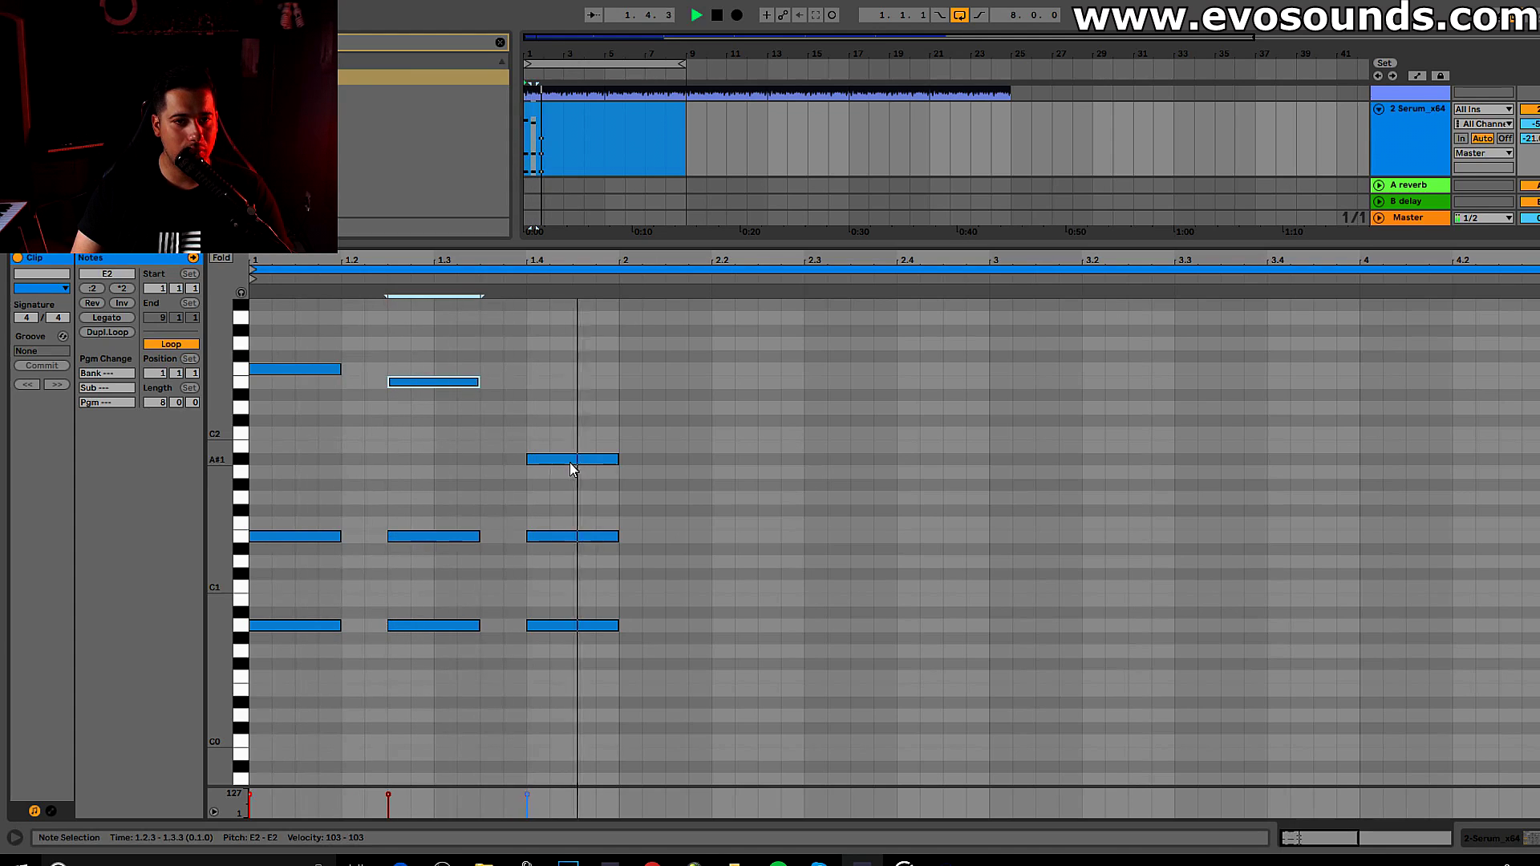
{"action": "left_click_drag", "start_coordinate": [570, 462], "coordinate": [569, 469]}
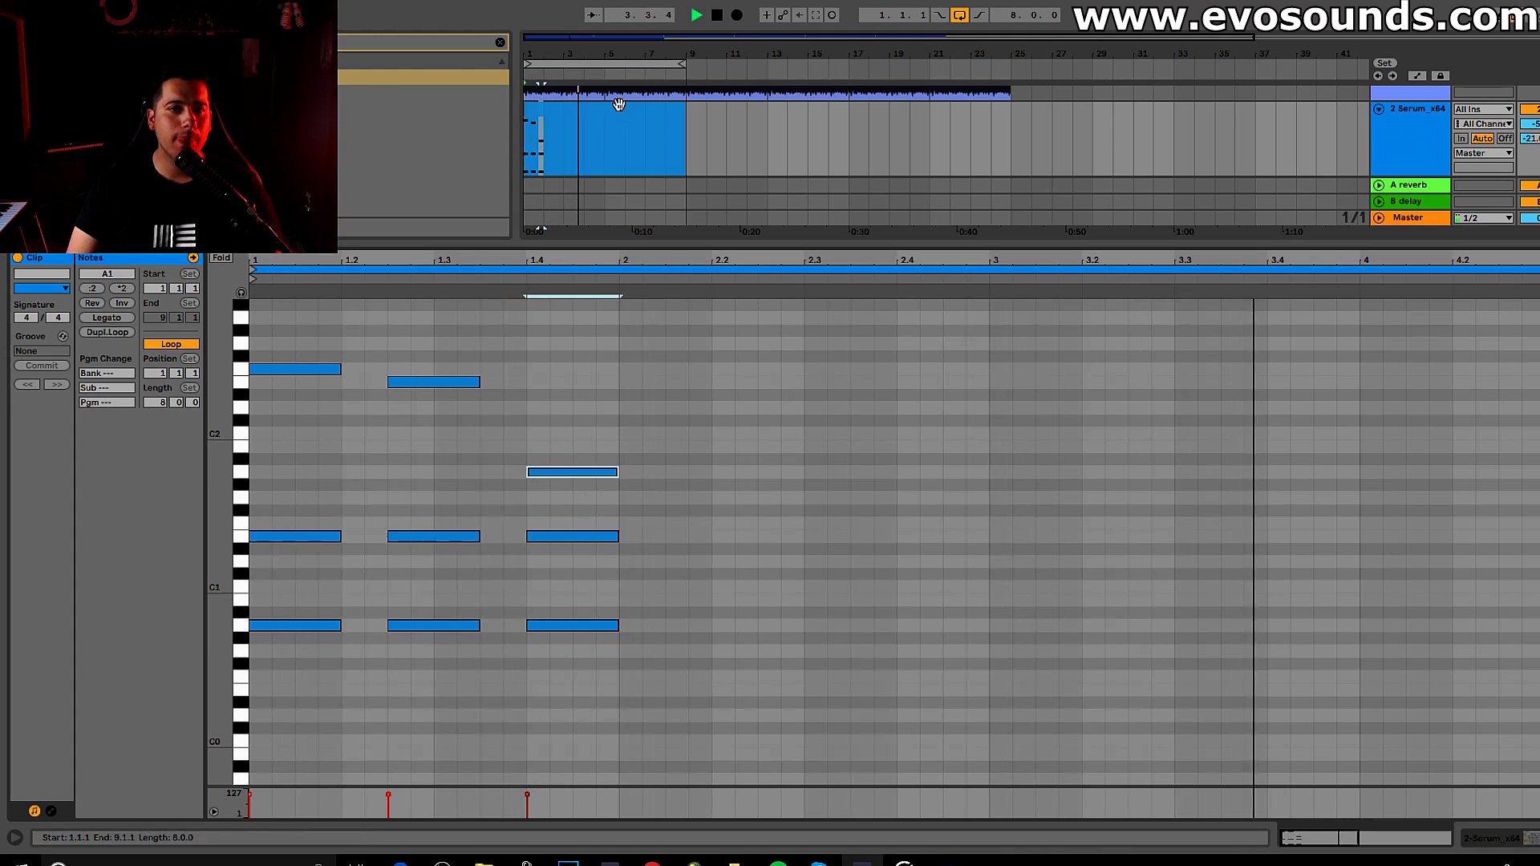
{"action": "key", "text": "space"}
- Try the Arpeggiator at a 1/8 rate while auditioning the clip, and reopen the chord notes
{"action": "key", "text": "shift+Tab"}
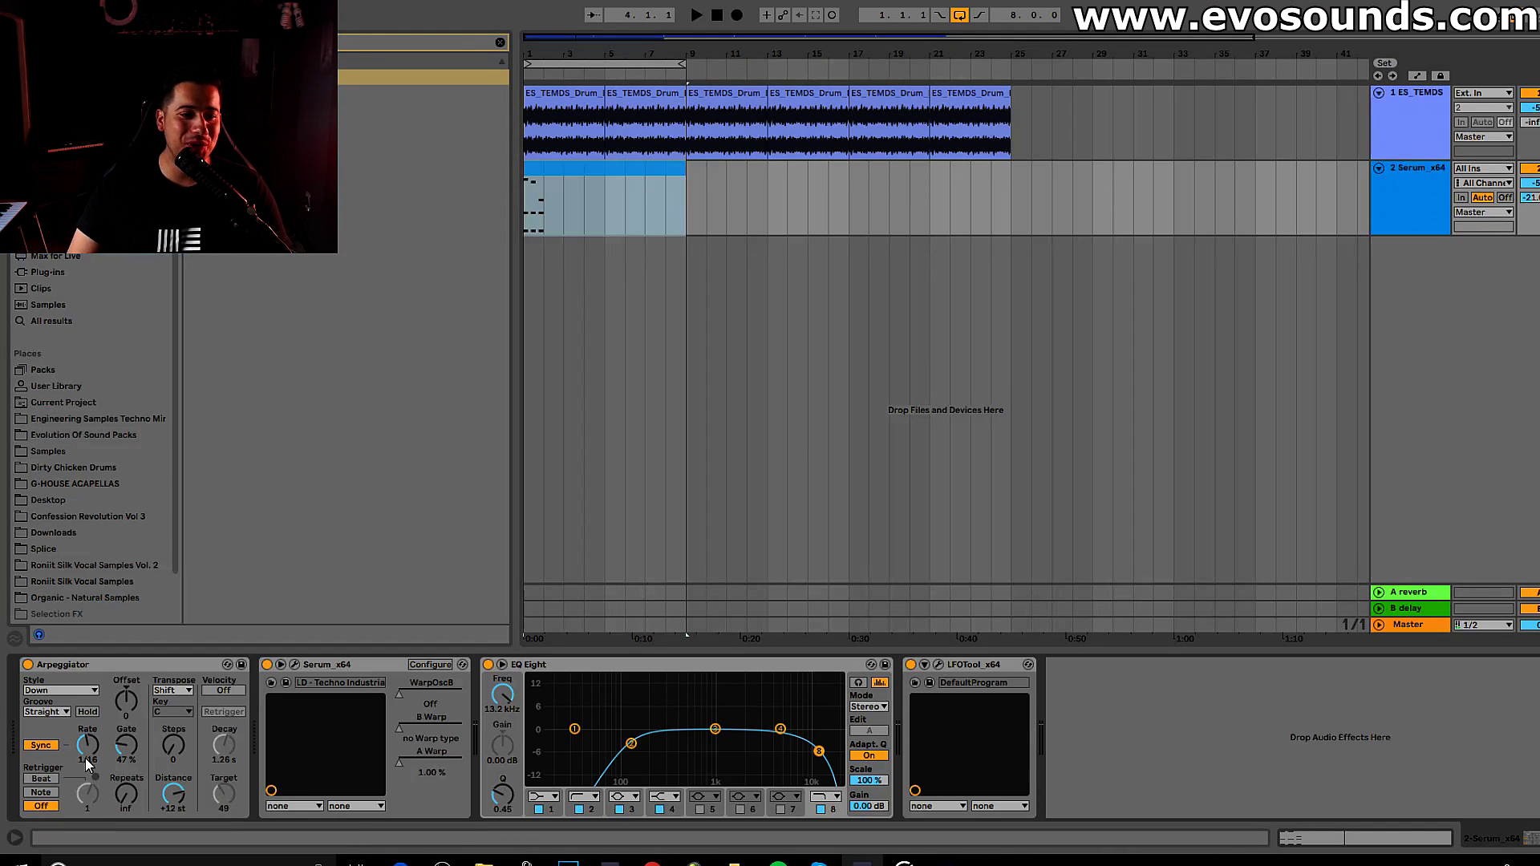
{"action": "key", "text": "space"}
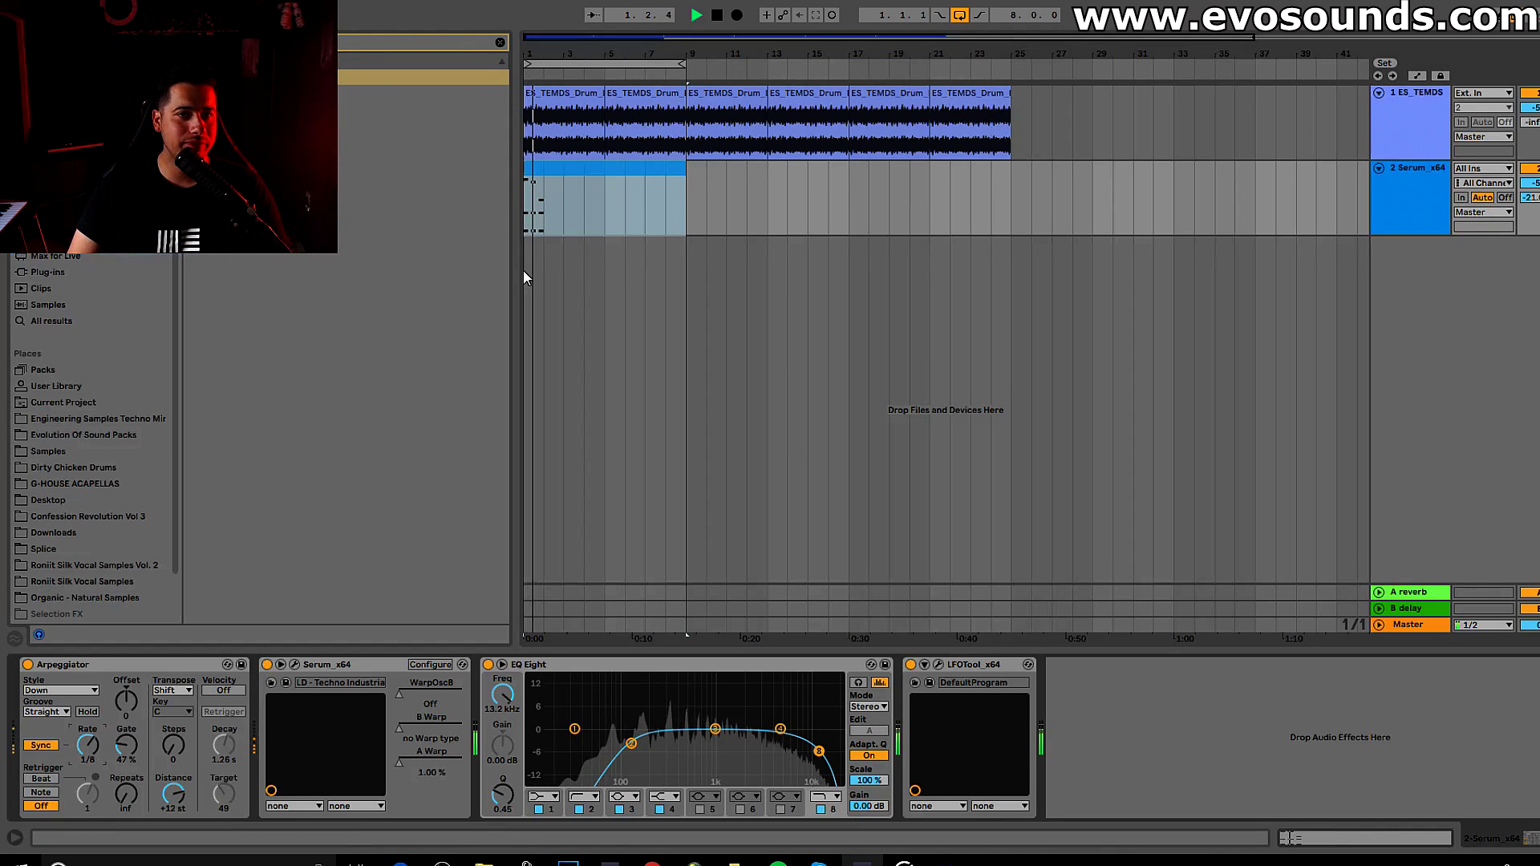
{"action": "left_click", "coordinate": [549, 173]}
{"action": "double_click", "coordinate": [549, 172]}
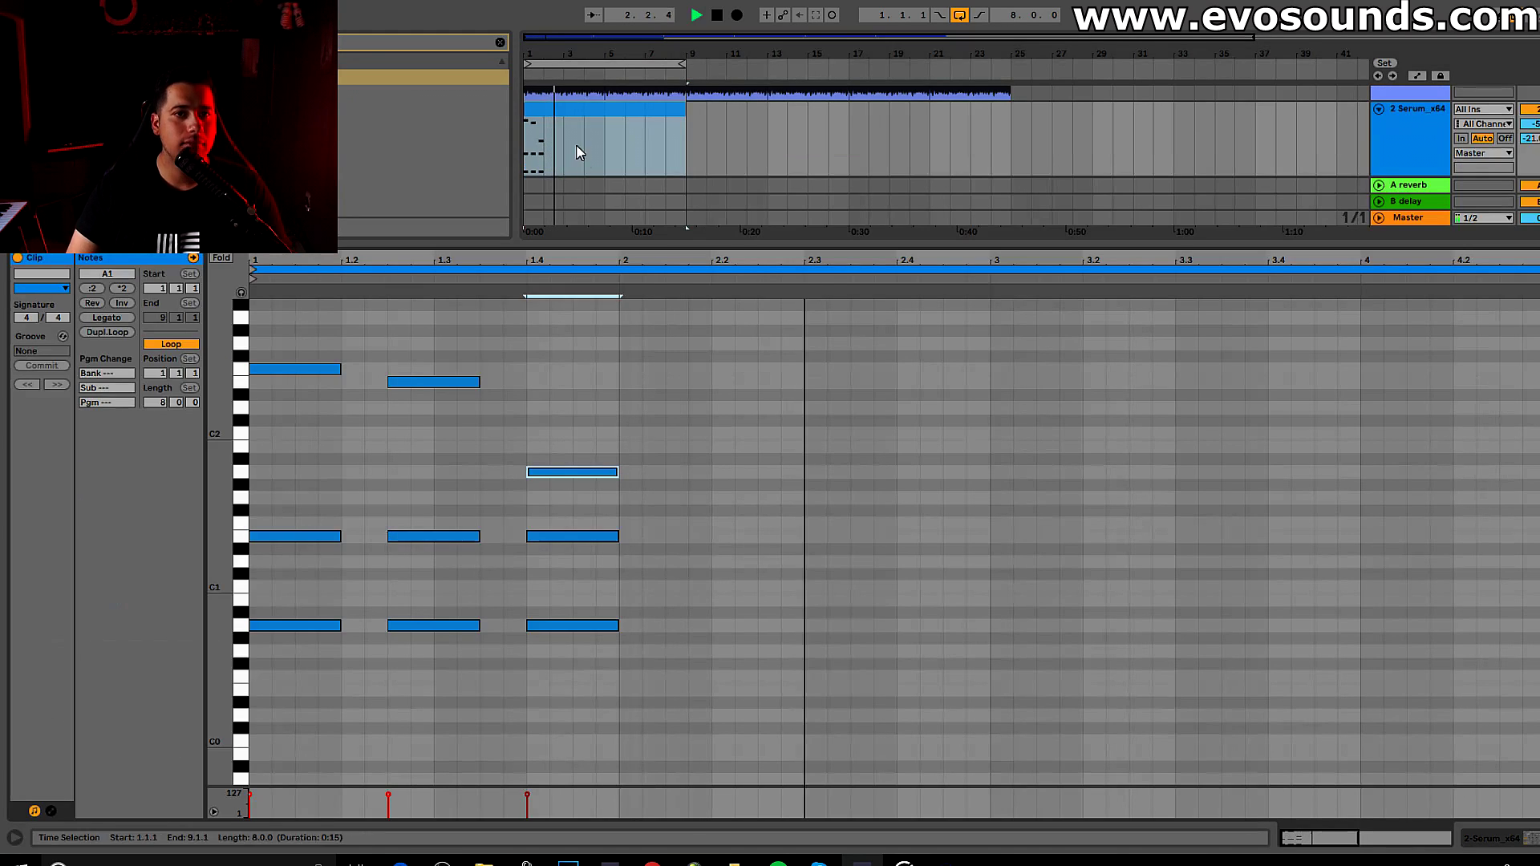
{"action": "key", "text": "space"}
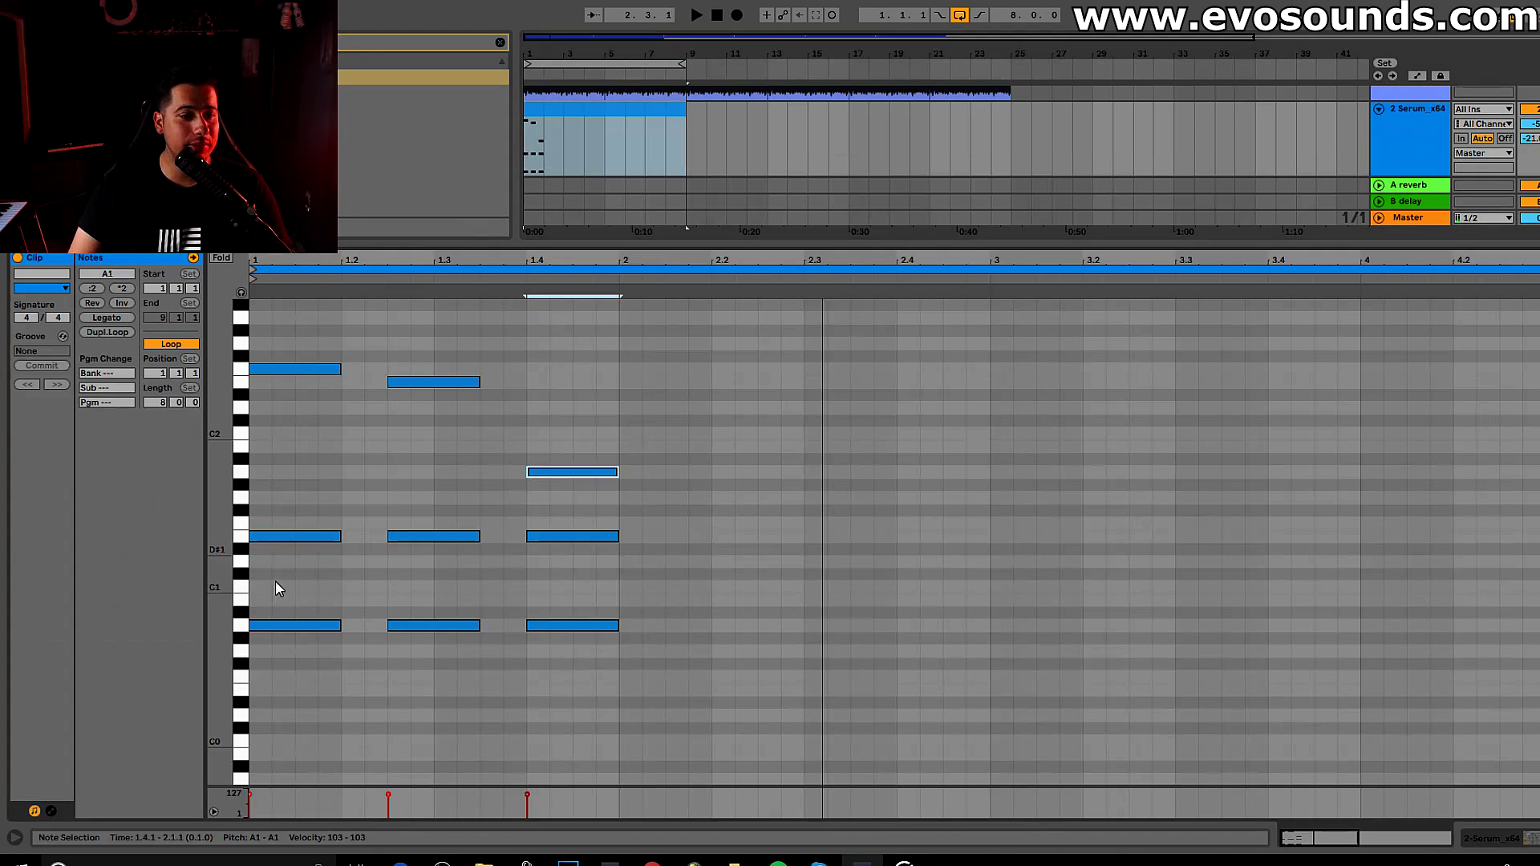
- Set the Arpeggiator to the Pinky Up style with an 88% gate and a 1/16 rate while playing the clip
{"action": "left_click", "coordinate": [1394, 136]}
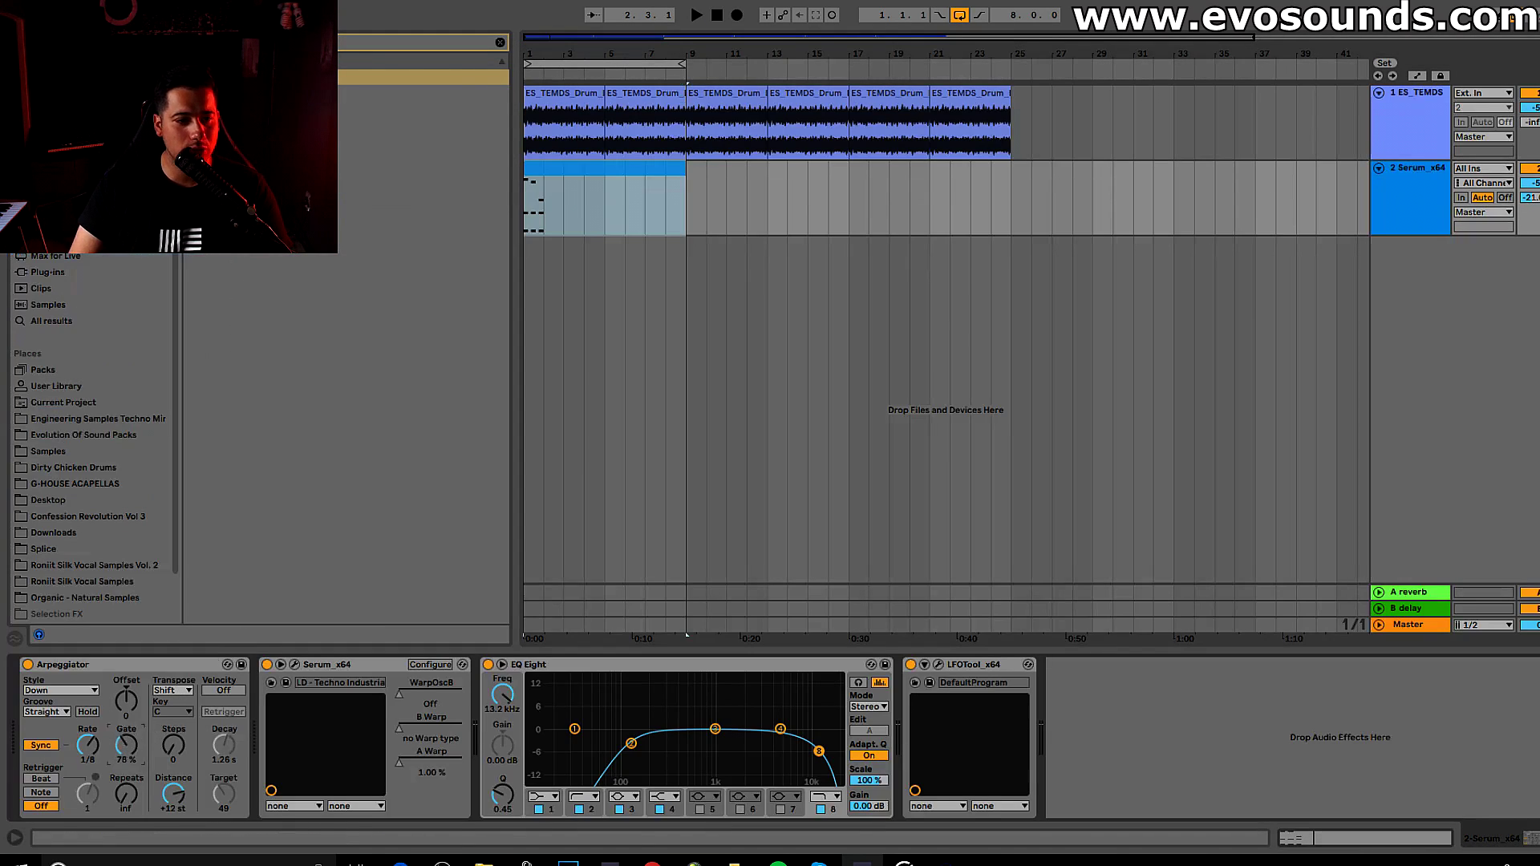
{"action": "left_click_drag", "start_coordinate": [126, 745], "coordinate": [126, 734]}
{"action": "left_click", "coordinate": [60, 690]}
{"action": "left_click", "coordinate": [80, 579]}
{"action": "key", "text": "space"}
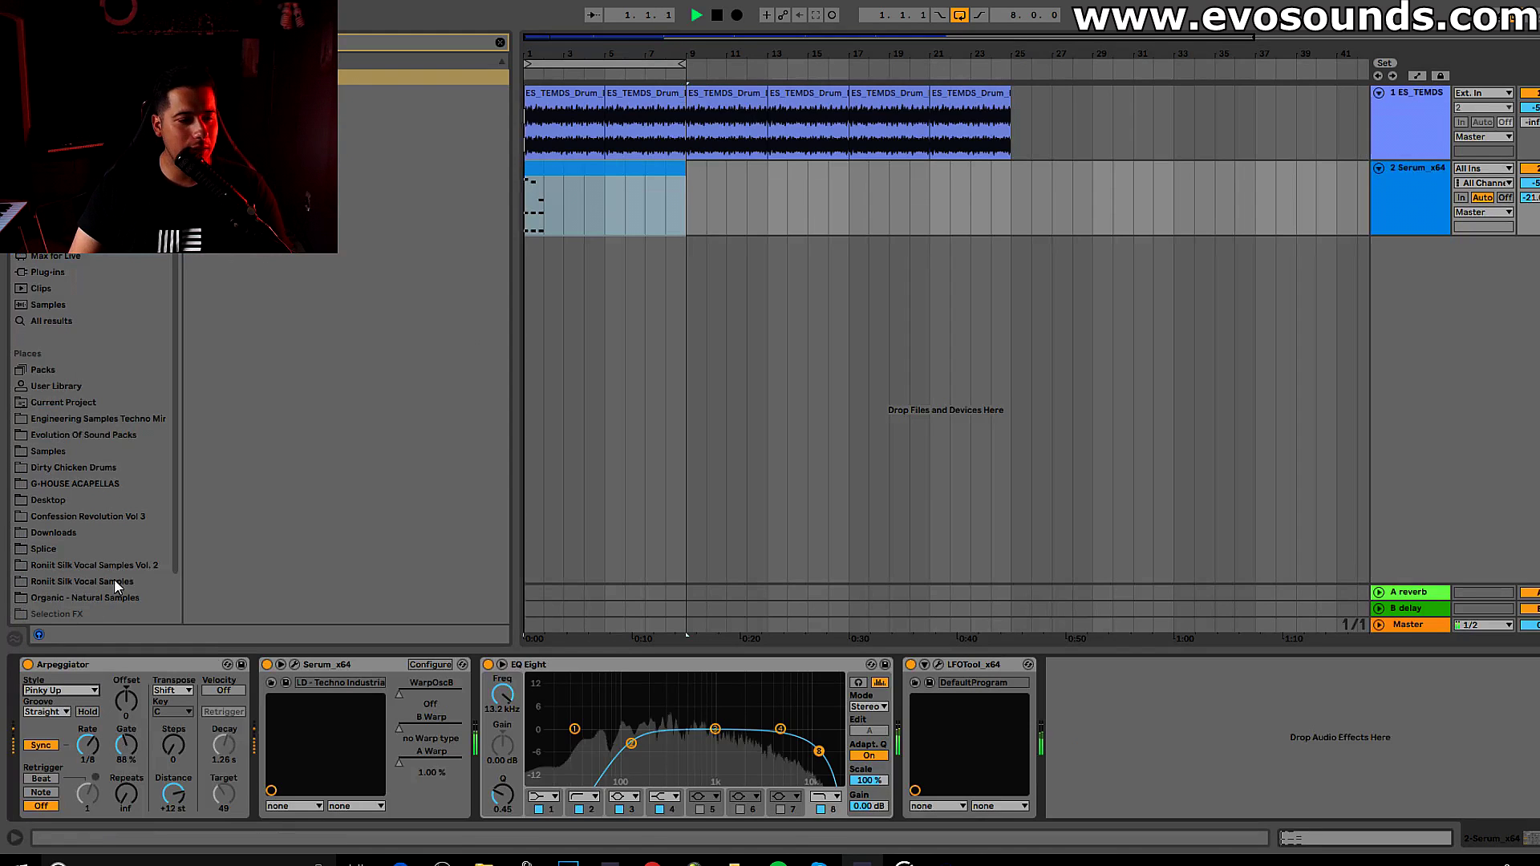
{"action": "left_click_drag", "start_coordinate": [83, 759], "coordinate": [82, 750]}
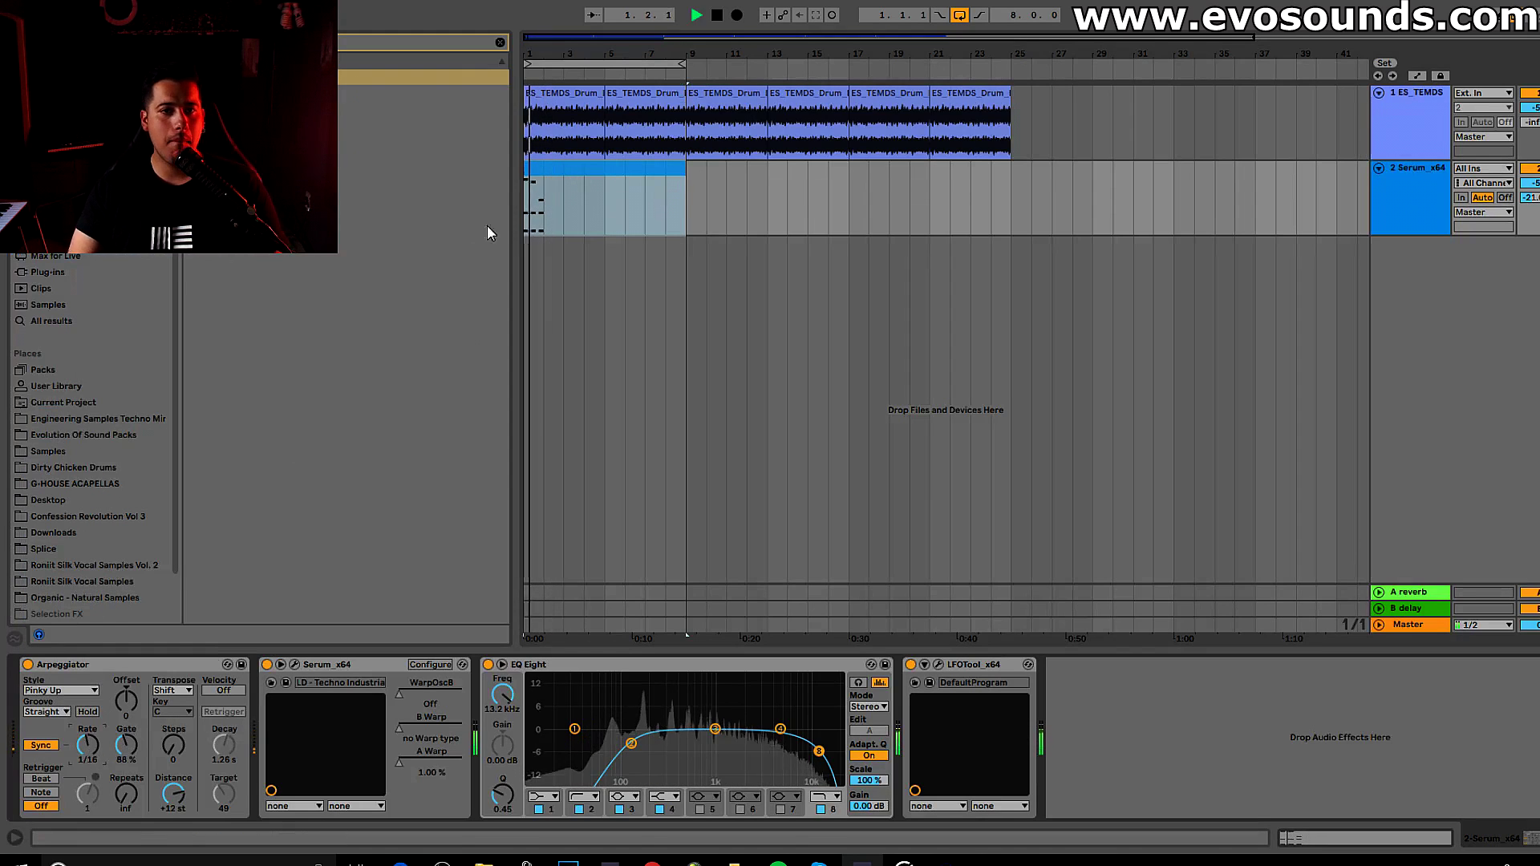
- Lower the second chord's top note to A#1 and audition the pattern
{"action": "key", "text": "shift+Tab"}
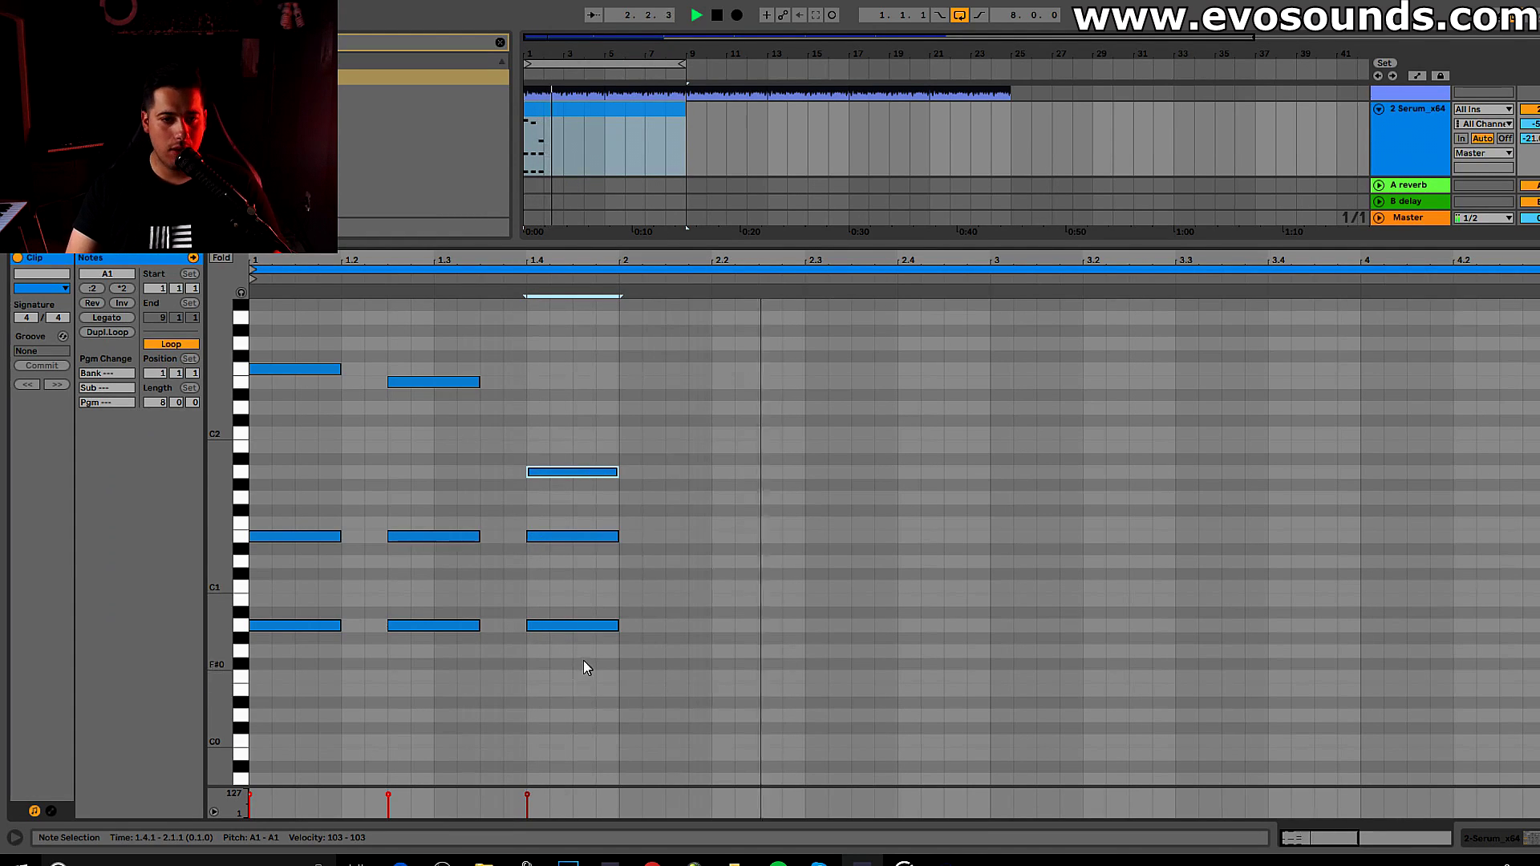
{"action": "key", "text": "space"}
{"action": "left_click_drag", "start_coordinate": [413, 384], "coordinate": [401, 461]}
{"action": "key", "text": "space"}
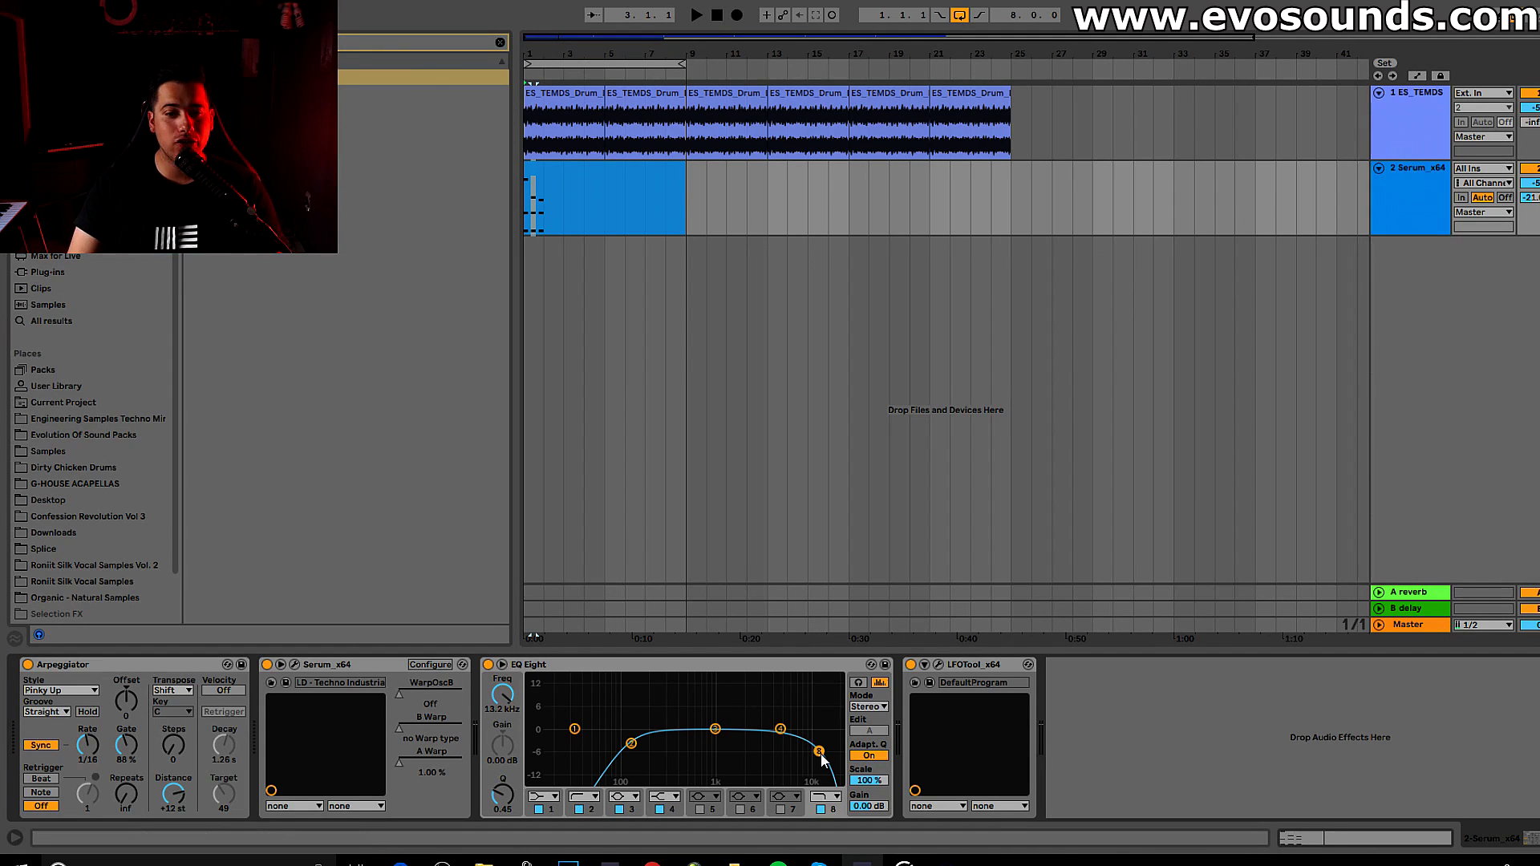
- Raise the EQ Eight low-cut frequency to 375 Hz and lower the high-cut frequency while auditioning the Serum part
{"action": "left_click_drag", "start_coordinate": [639, 747], "coordinate": [662, 745]}
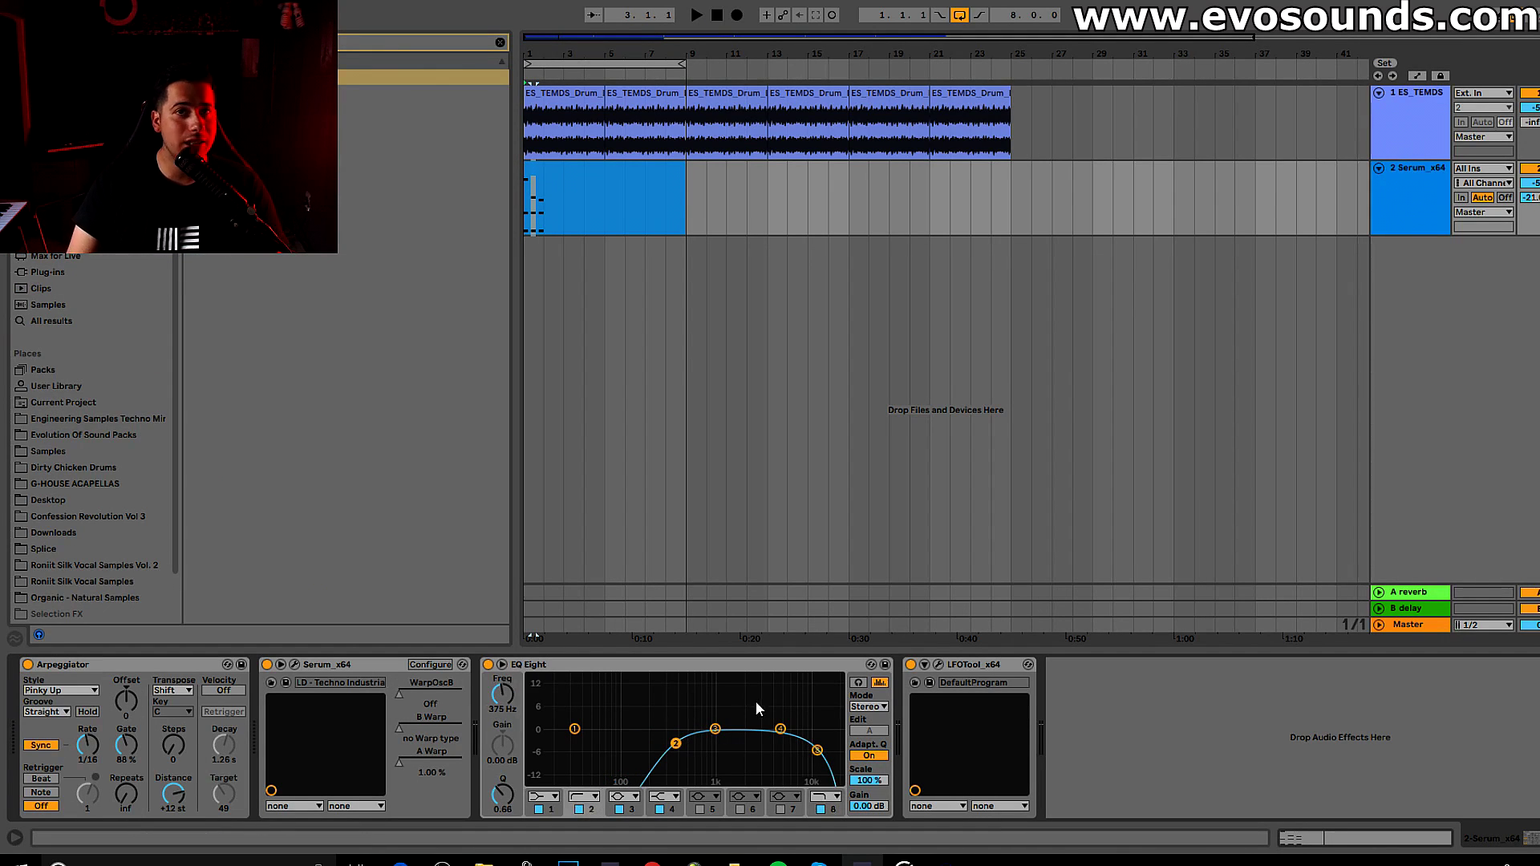
{"action": "key", "text": "space"}
{"action": "left_click_drag", "start_coordinate": [817, 751], "coordinate": [732, 738]}
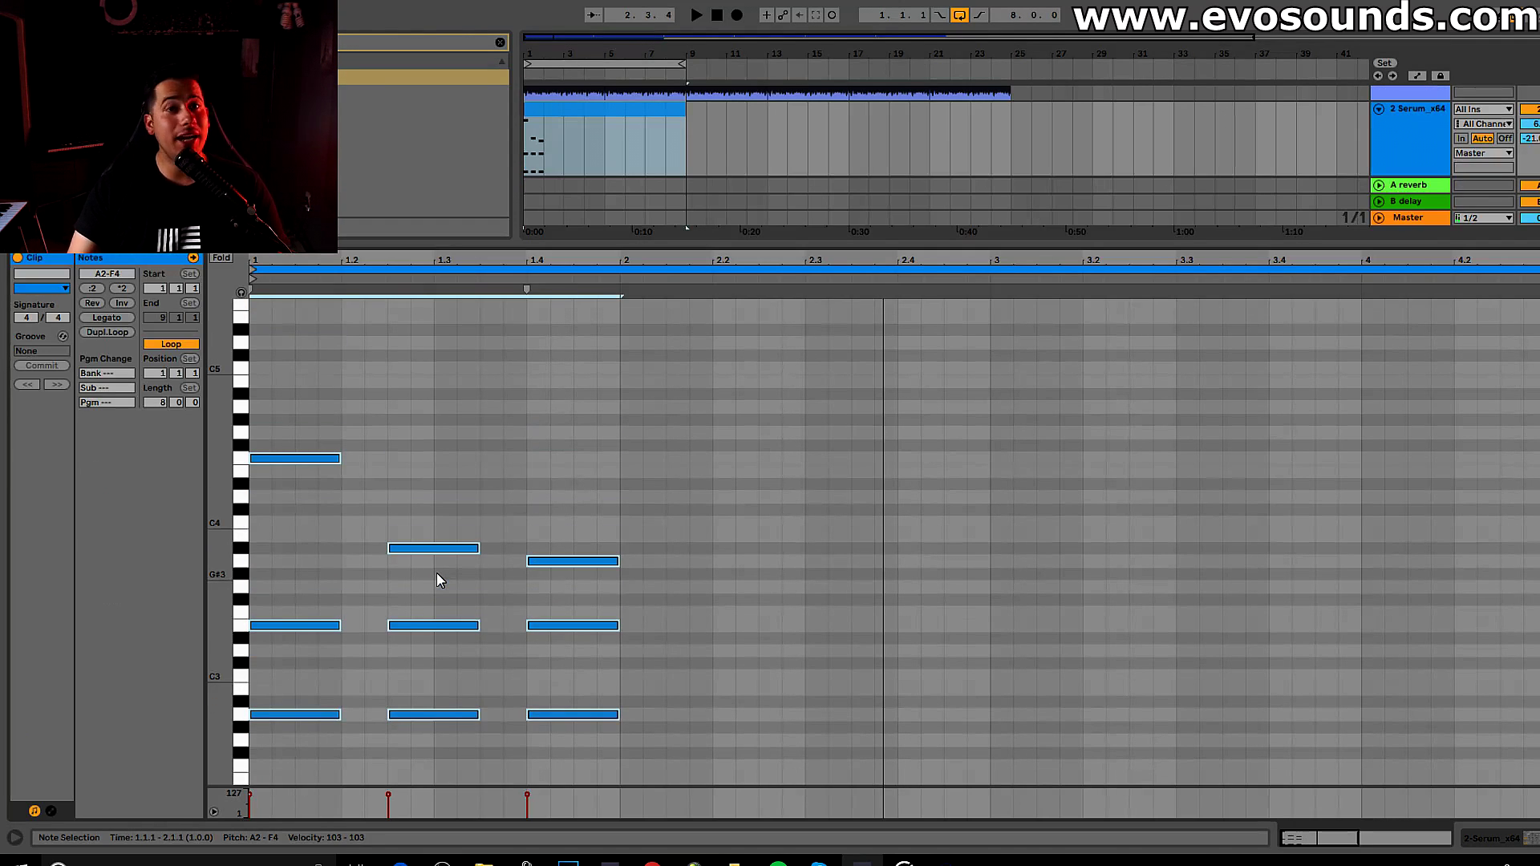
- Select the two lower notes, A2 and E3, of all three chords
{"action": "left_click_drag", "start_coordinate": [340, 596], "coordinate": [636, 720]}
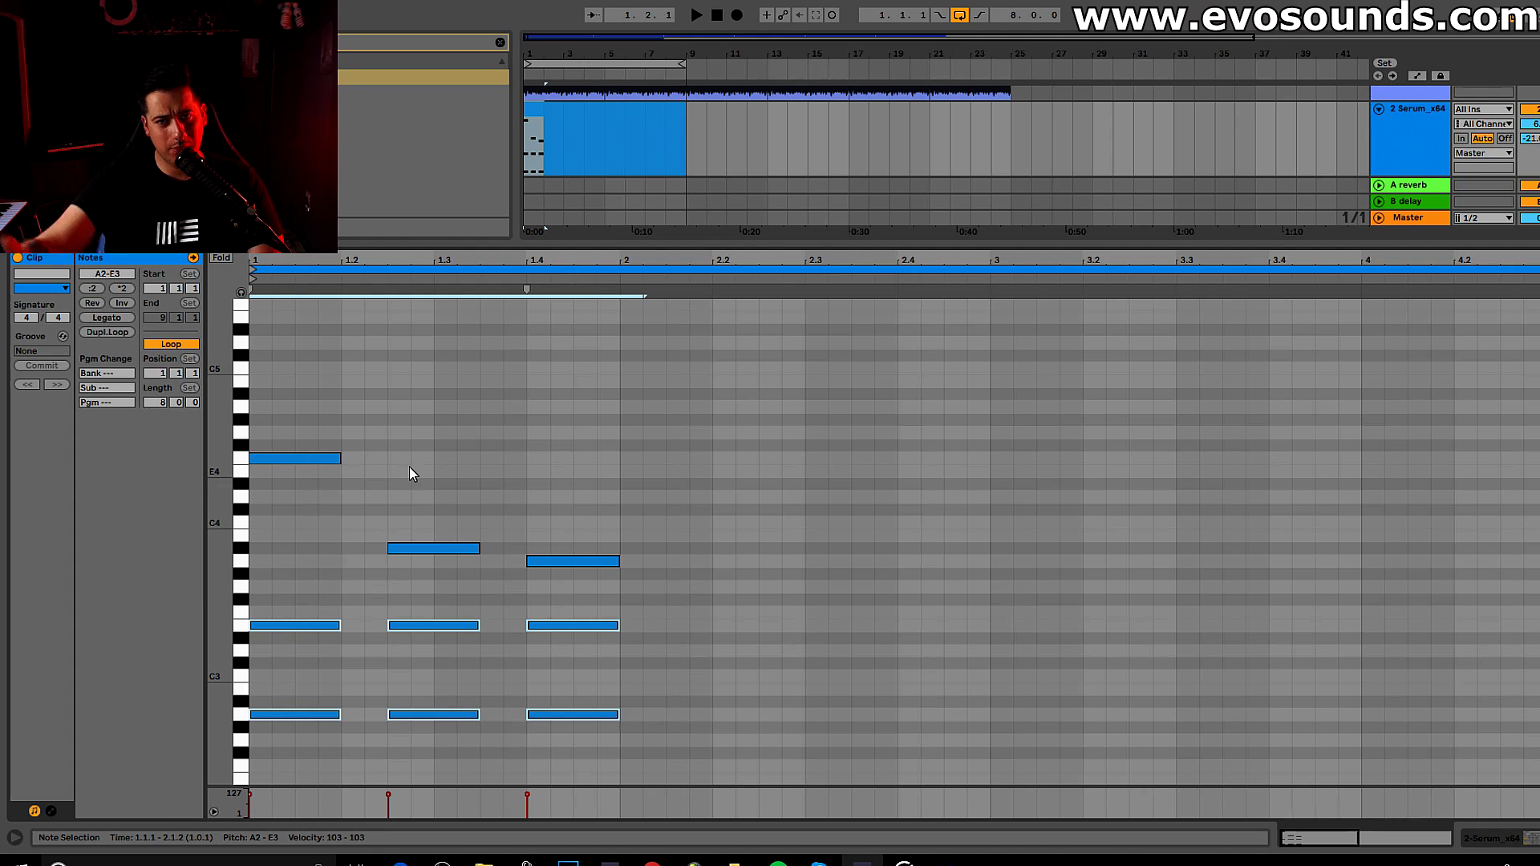